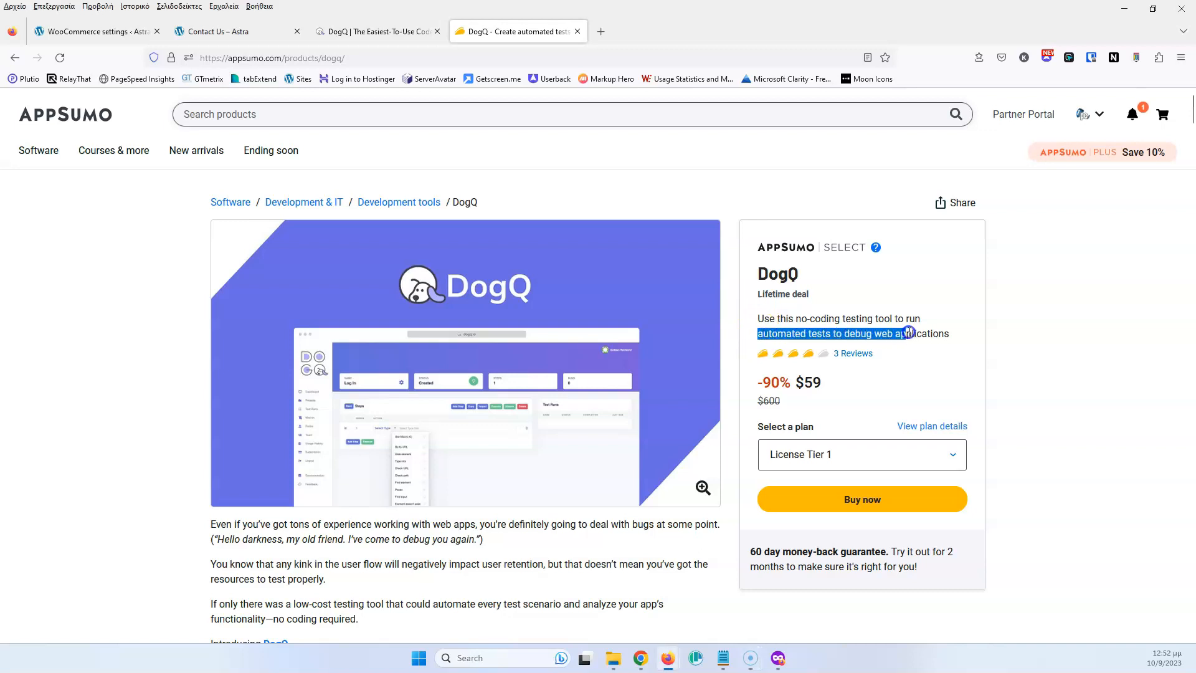
Step: Review the license tiers in DogQ's AppSumo plans section and show the License Tier 3 offer
left_click(966, 335)
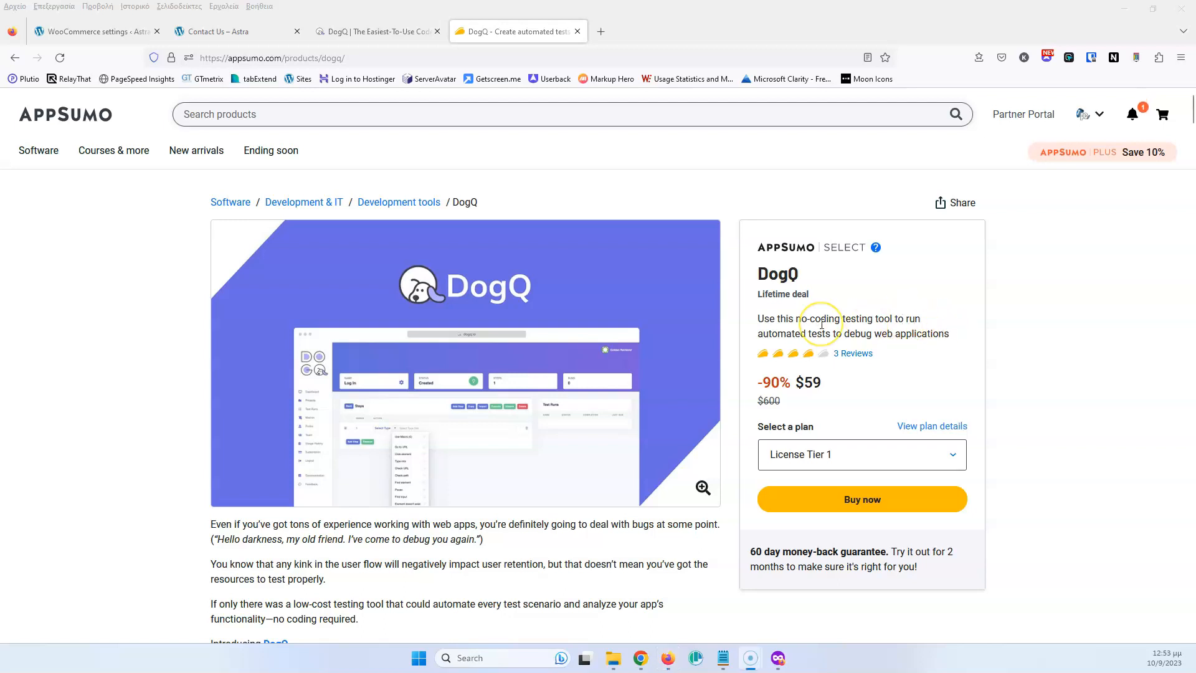
scroll(821, 325, "down", 20)
scroll(777, 335, "down", 15)
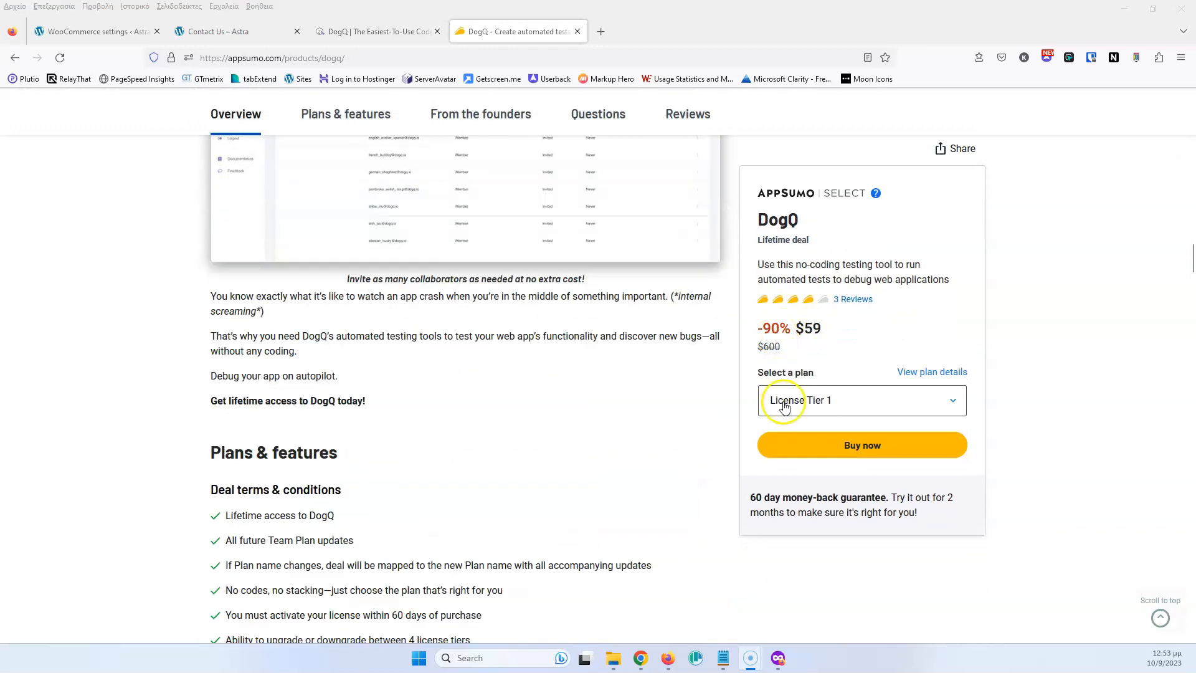
scroll(715, 472, "down", 15)
scroll(689, 401, "up", 2)
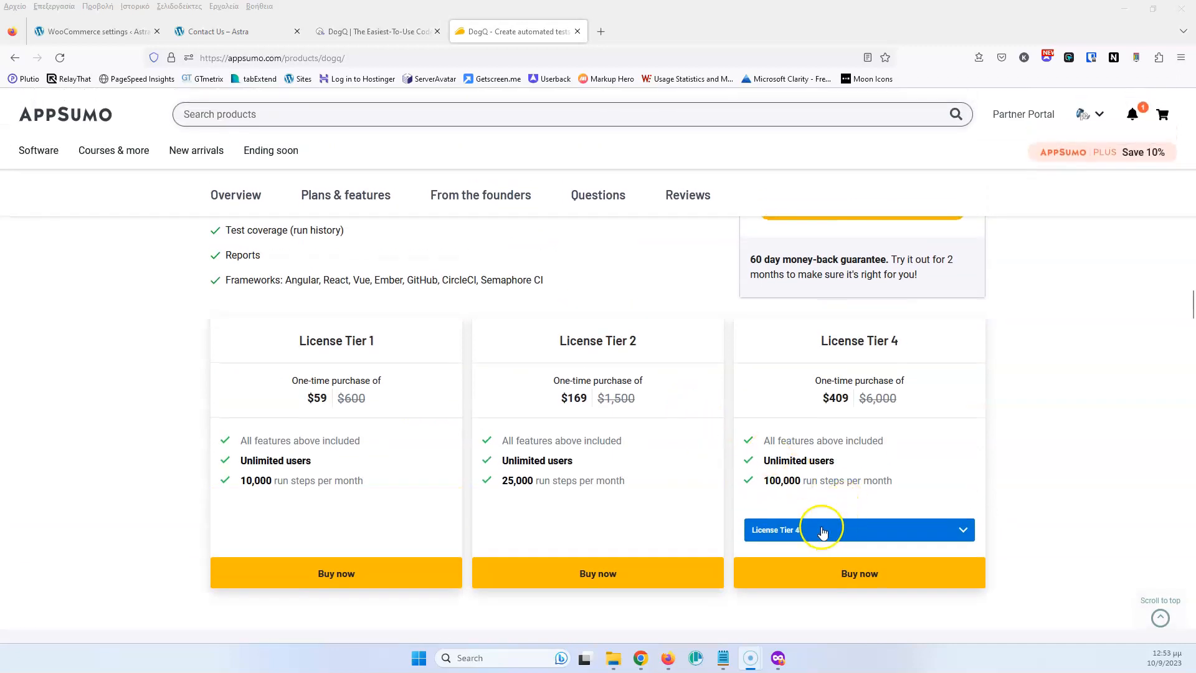
left_click(779, 531)
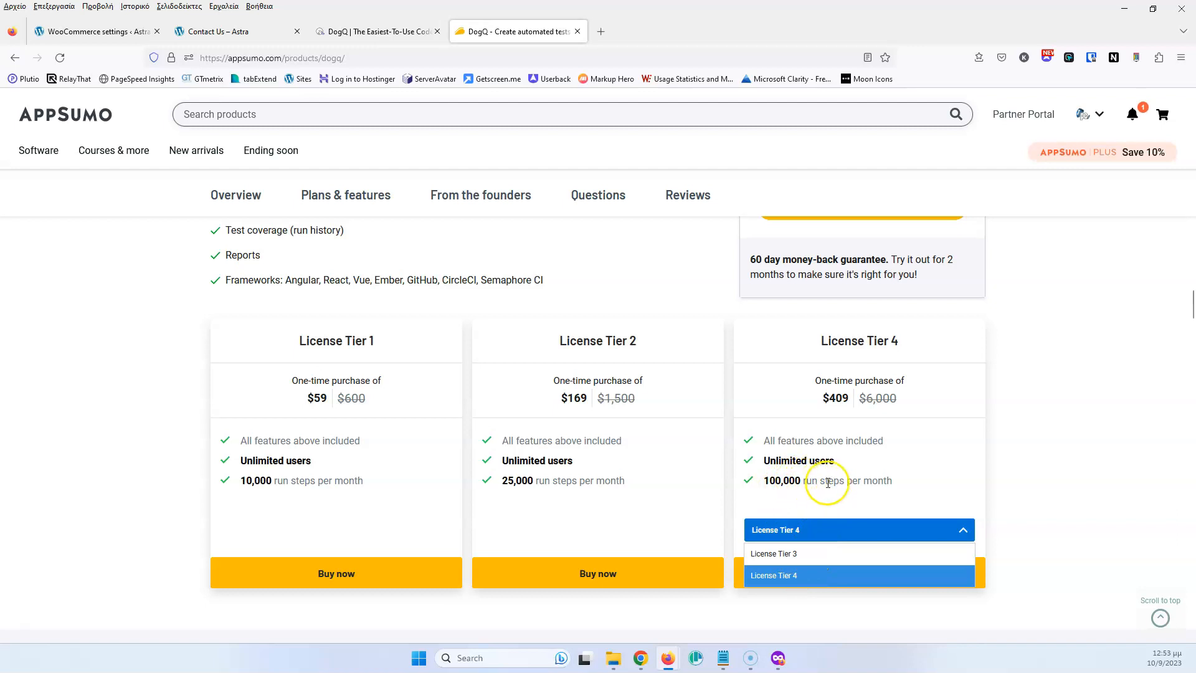
left_click(798, 555)
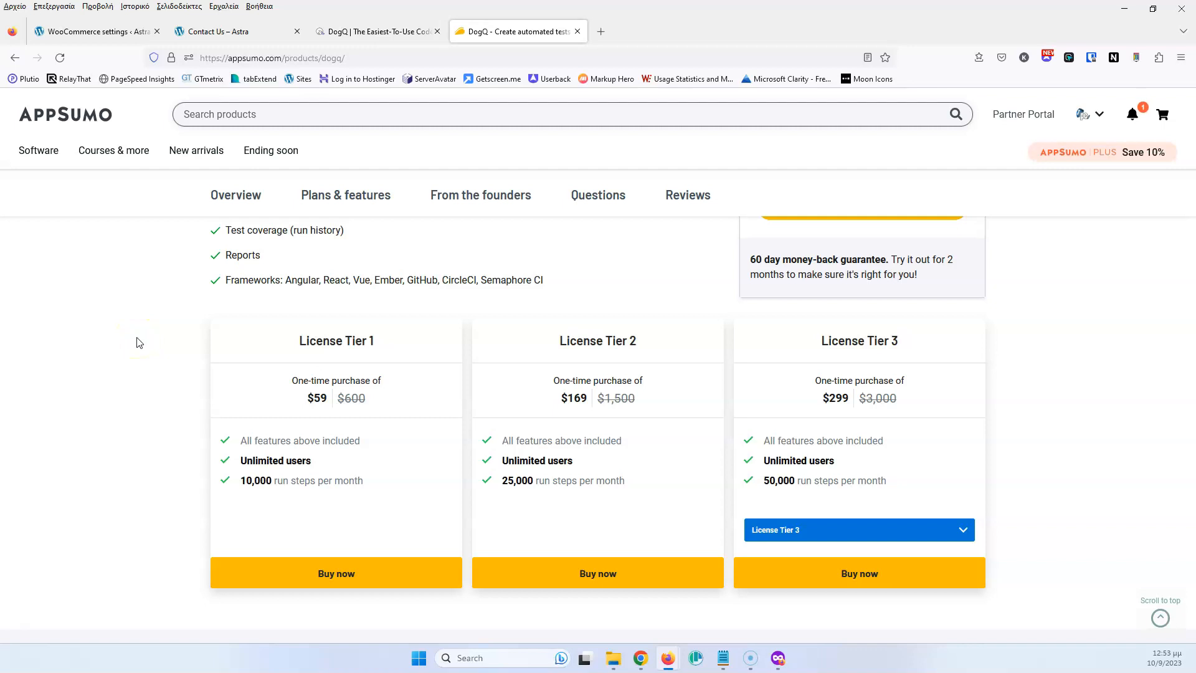
Step: Switch to the DogQ web app and start a new project named Astra Website
left_click(367, 37)
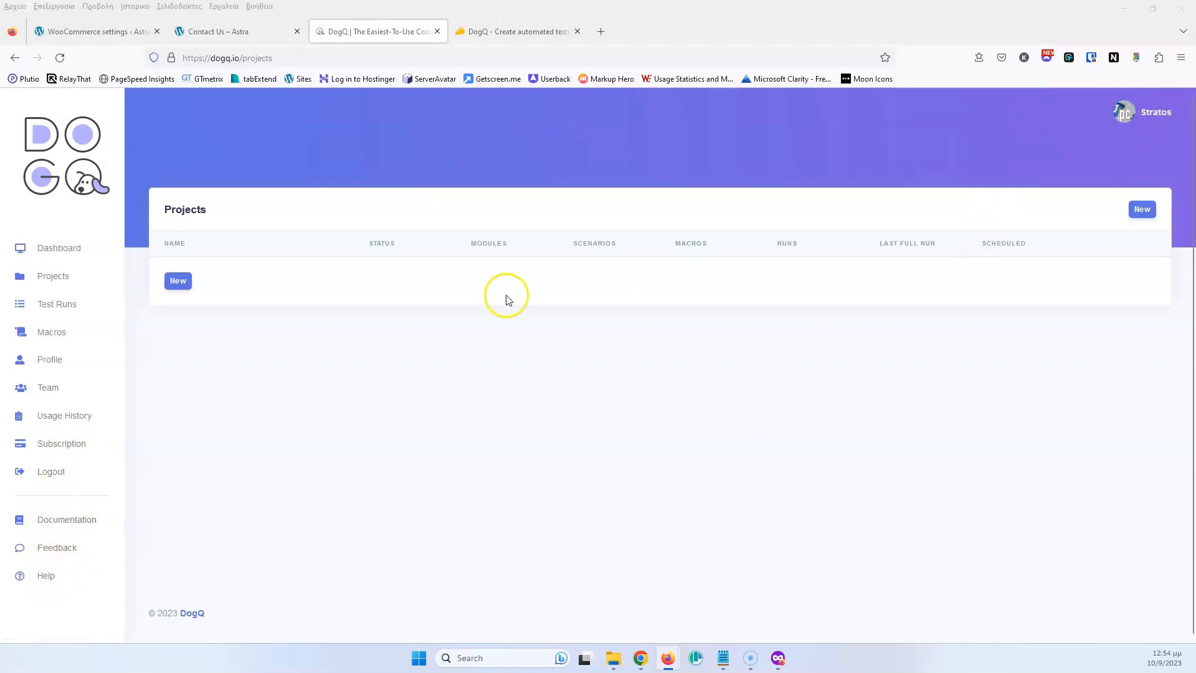
left_click(63, 279)
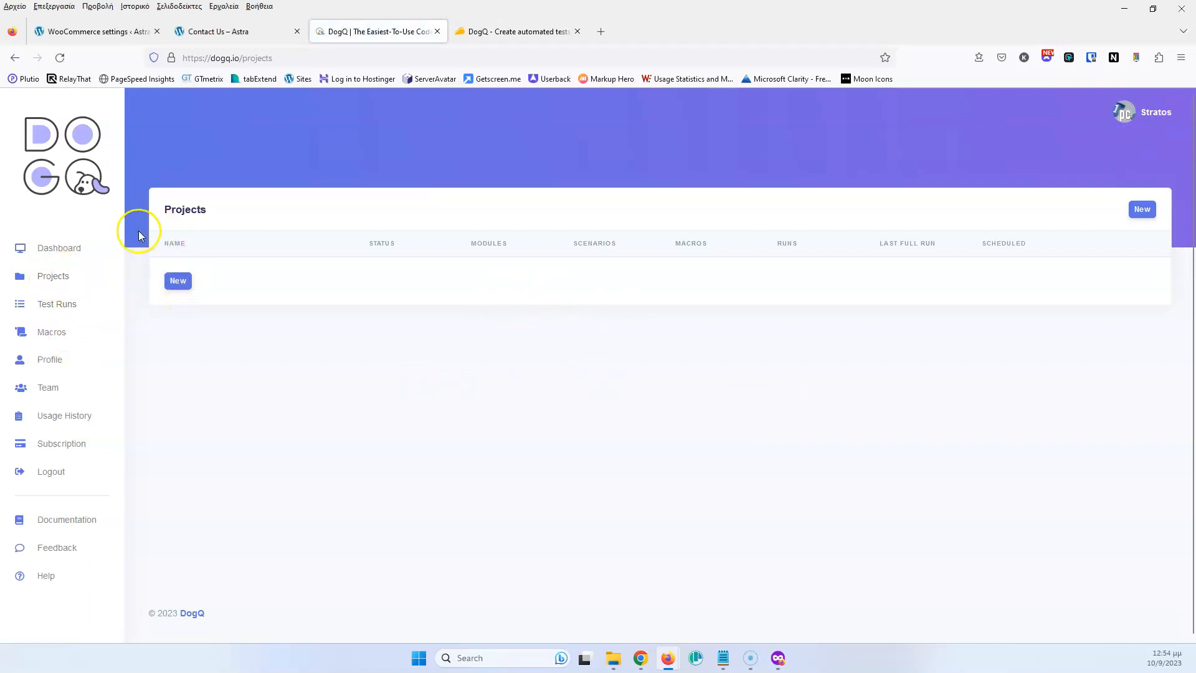
left_click(179, 282)
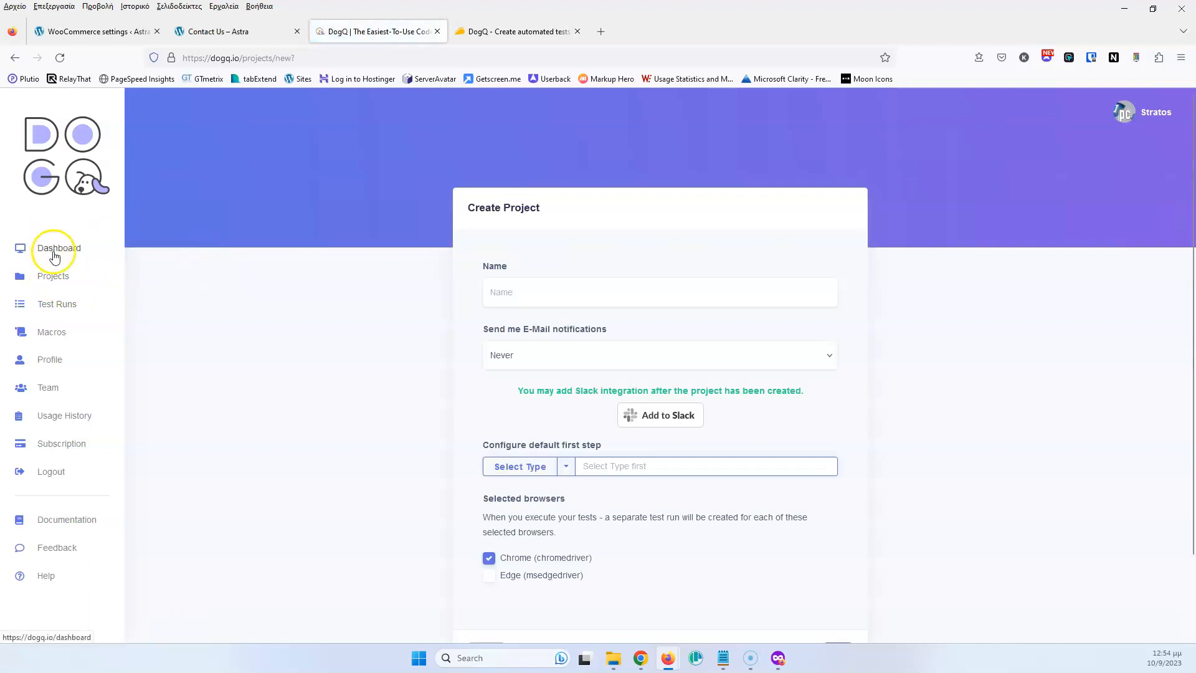
left_click(599, 297)
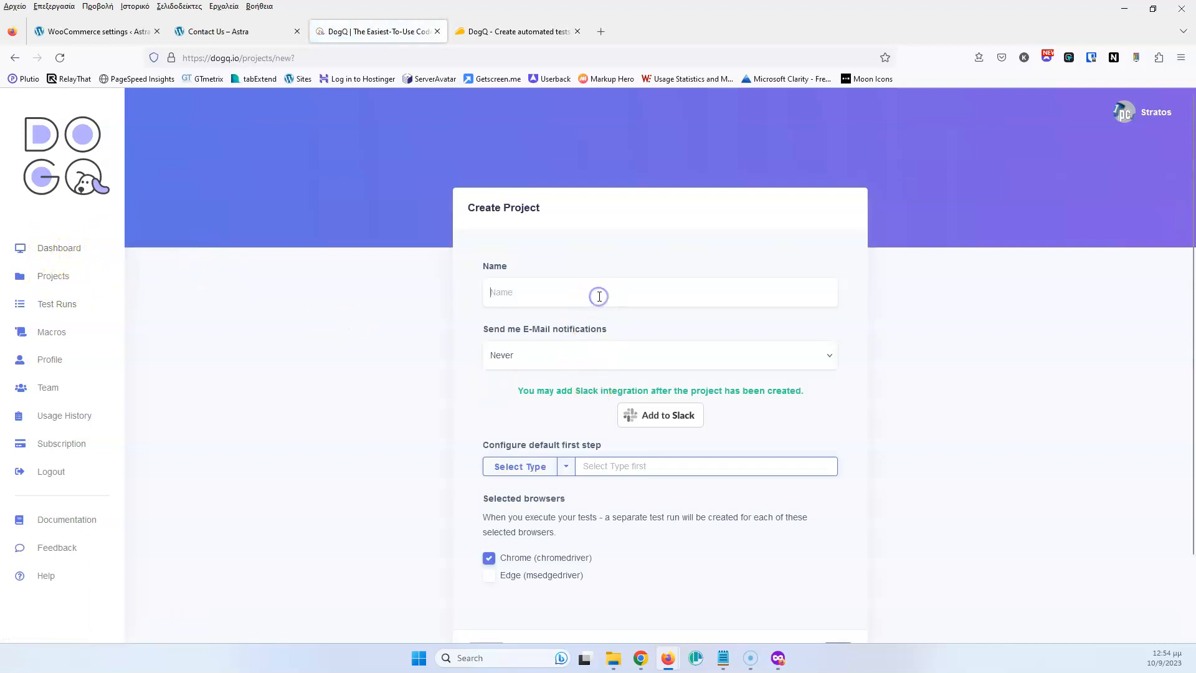
type("Astra Website")
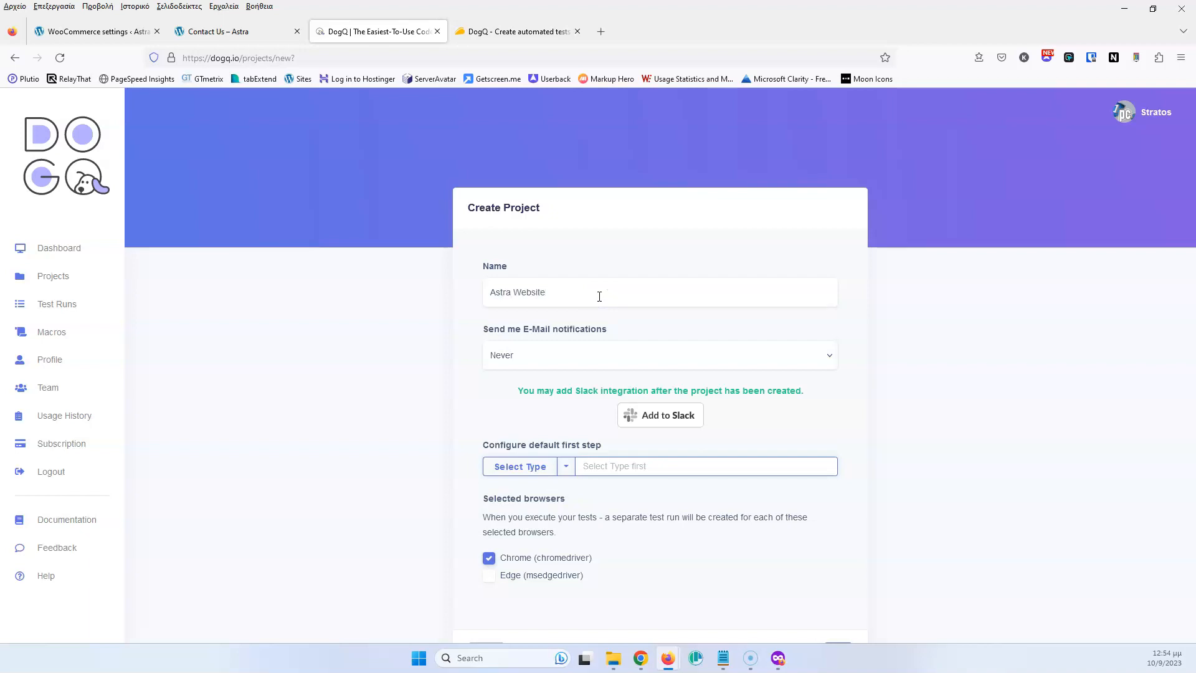
Step: Set the project's e-mail notifications to About failed Test Runs and save the project
left_click(553, 354)
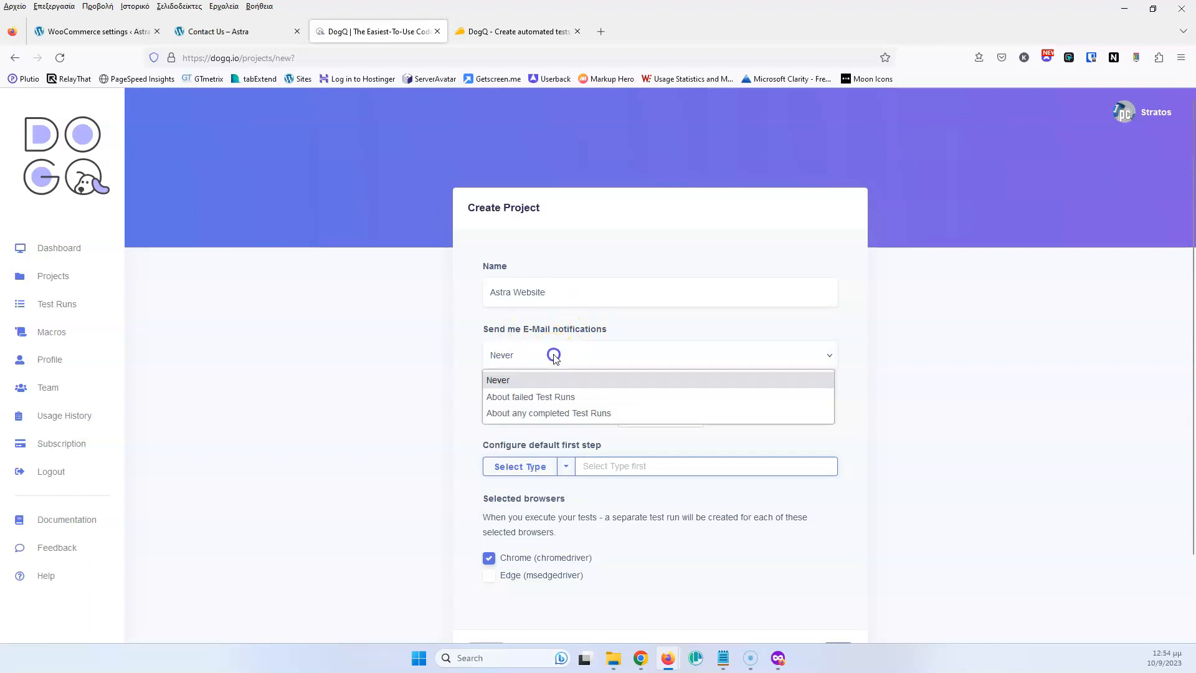
left_click(632, 404)
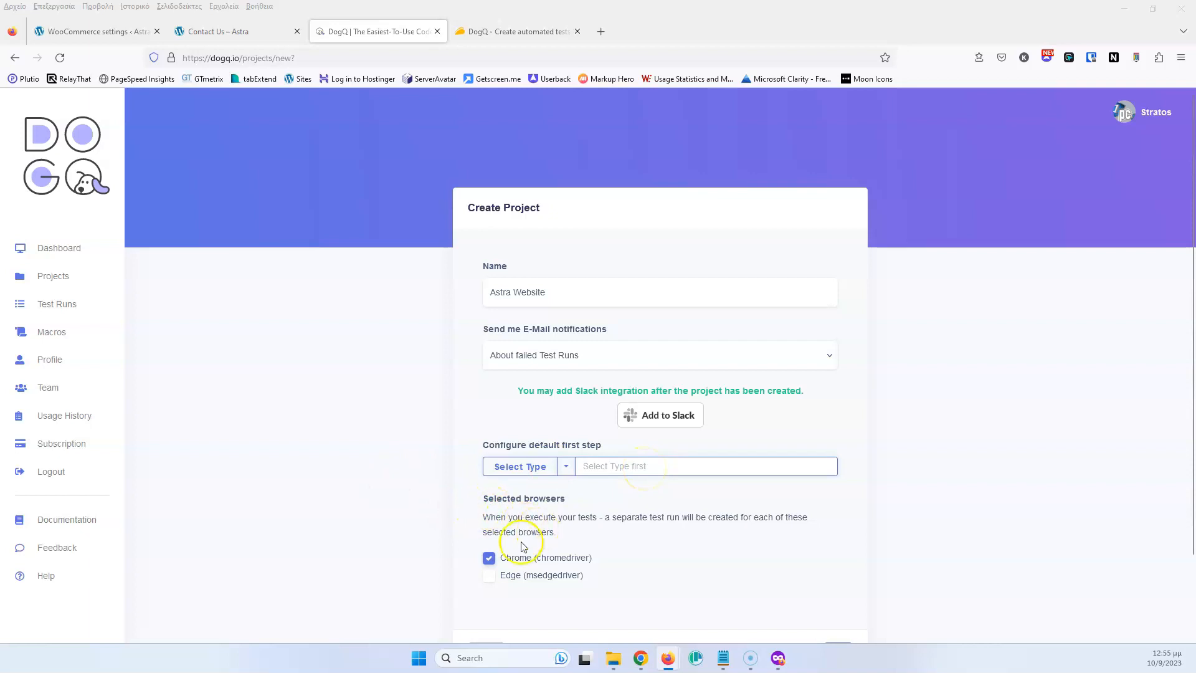
scroll(435, 526, "down", 2)
left_click(836, 558)
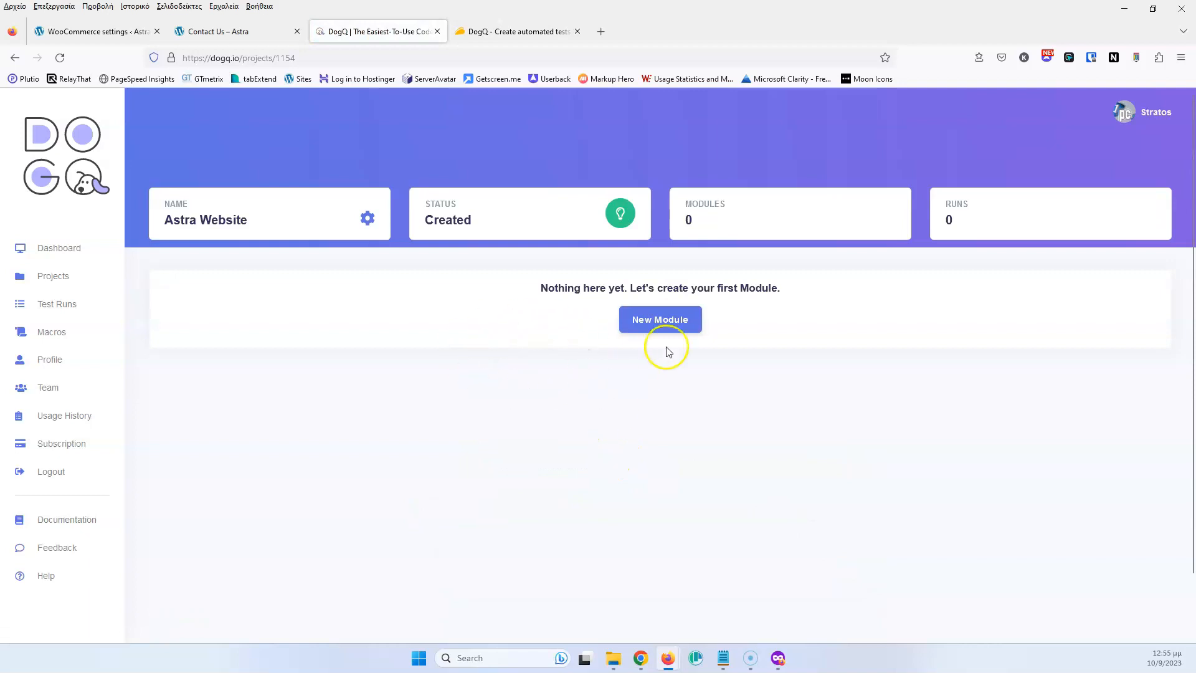
Step: Start a new module in the Astra Website project and name it Contact Form
left_click(662, 320)
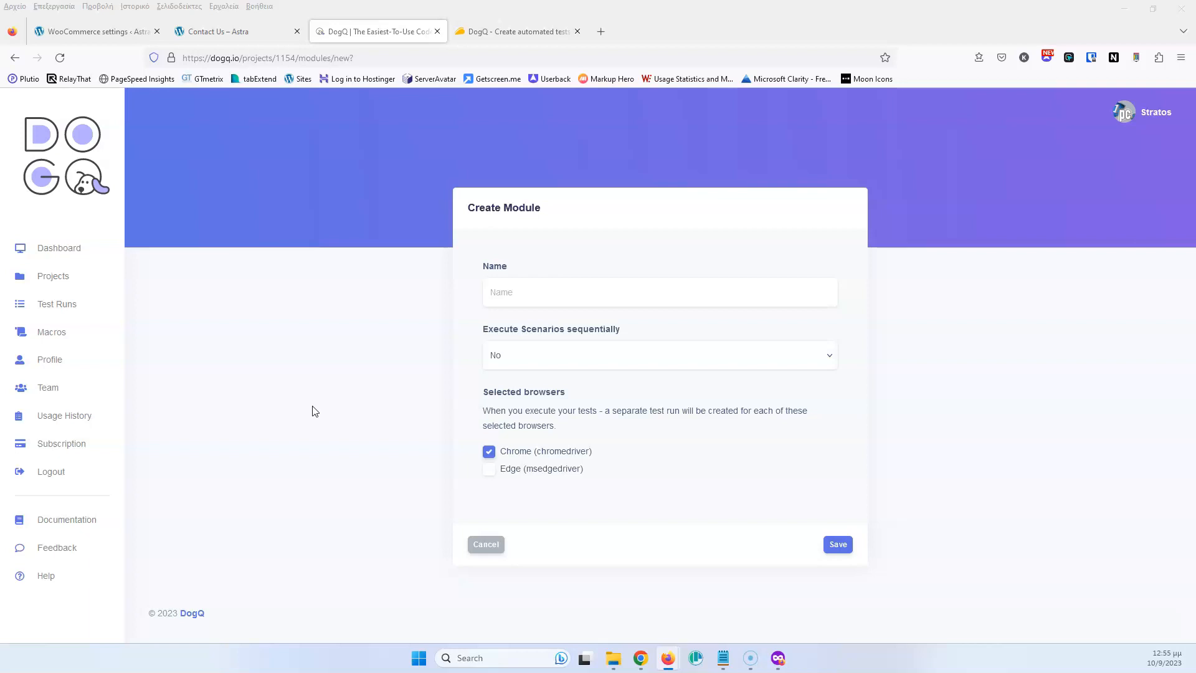
left_click(536, 287)
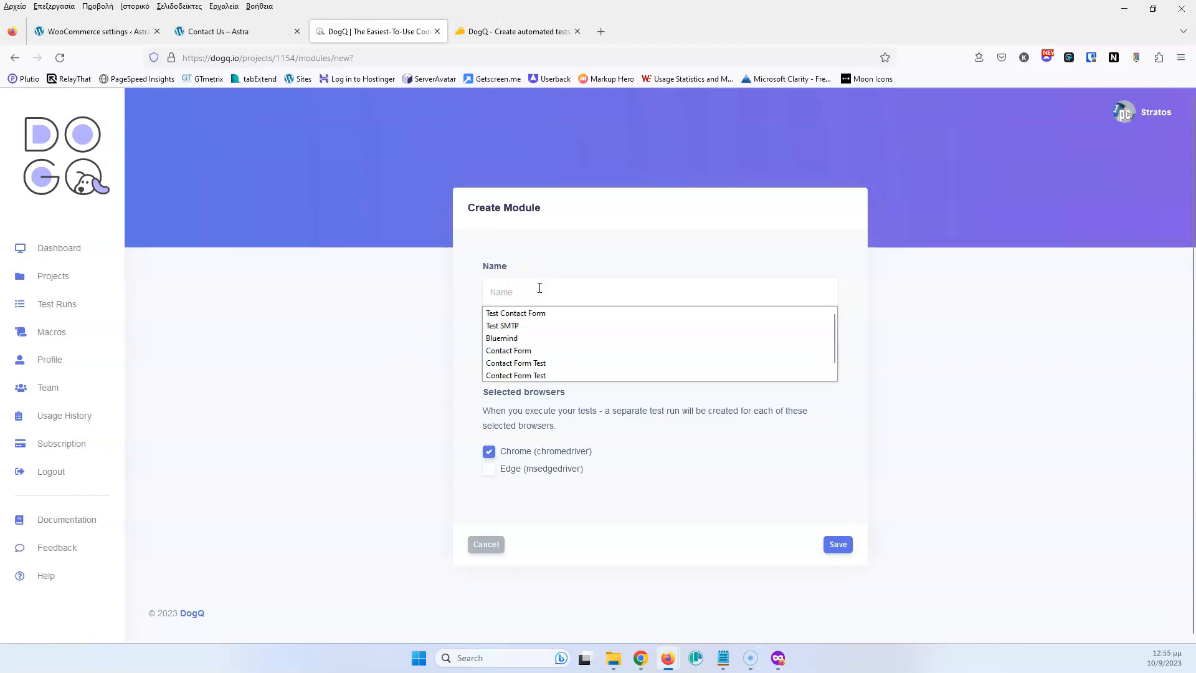
type("Contac")
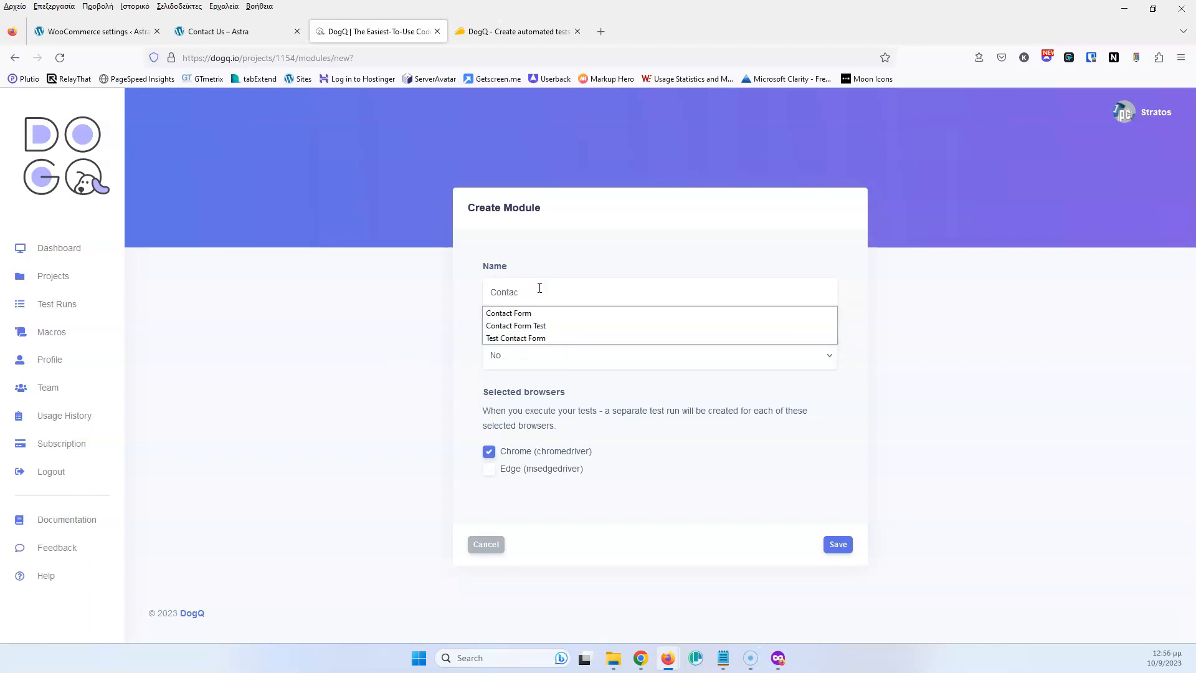
type("t Form")
Step: Examine the contact form on the site's Contact Us page and the WooCommerce email notification settings
left_click(267, 32)
scroll(330, 203, "down", 10)
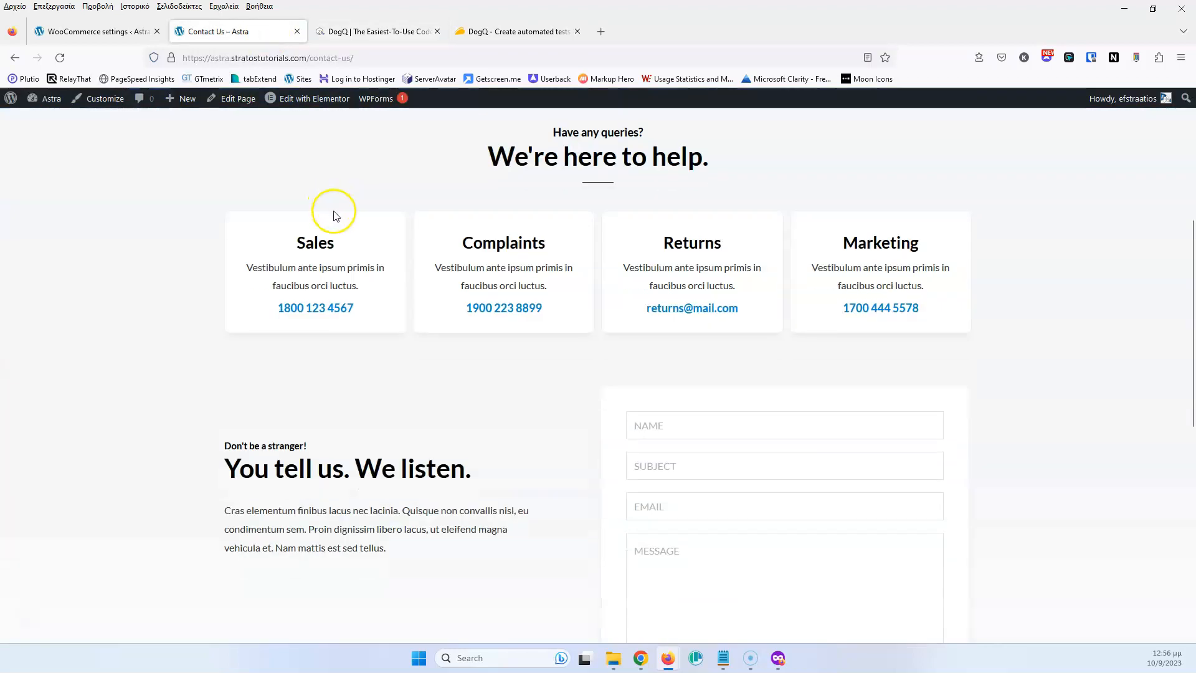
scroll(561, 250, "up", 3)
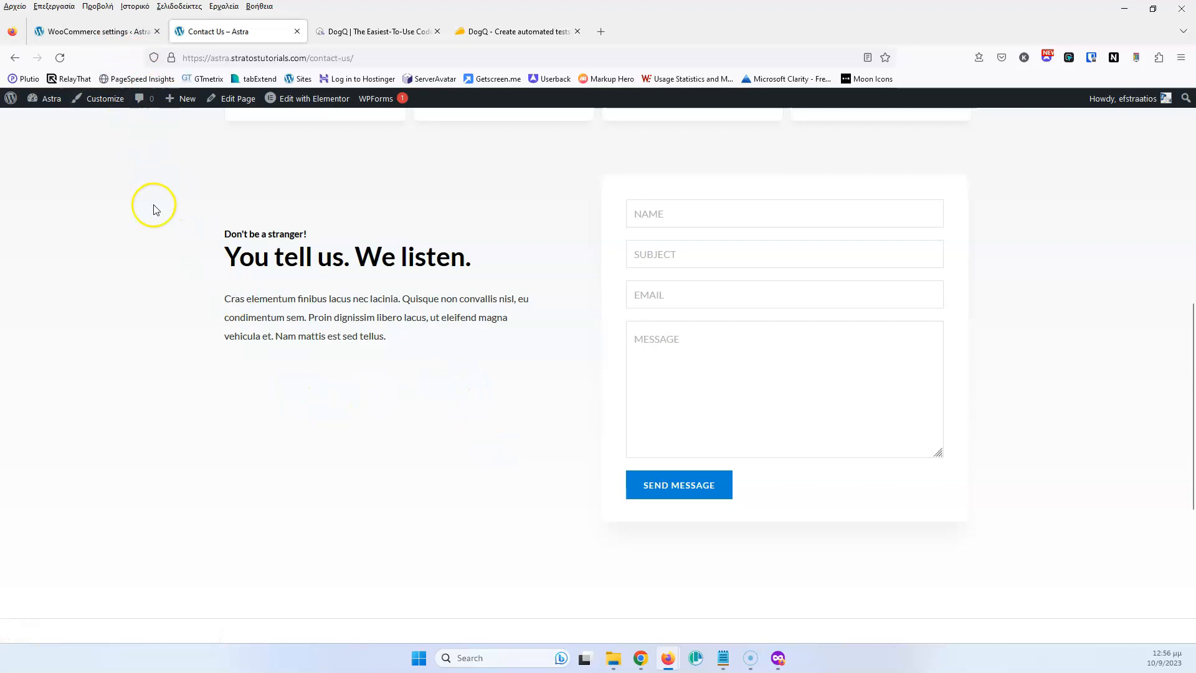
left_click(109, 33)
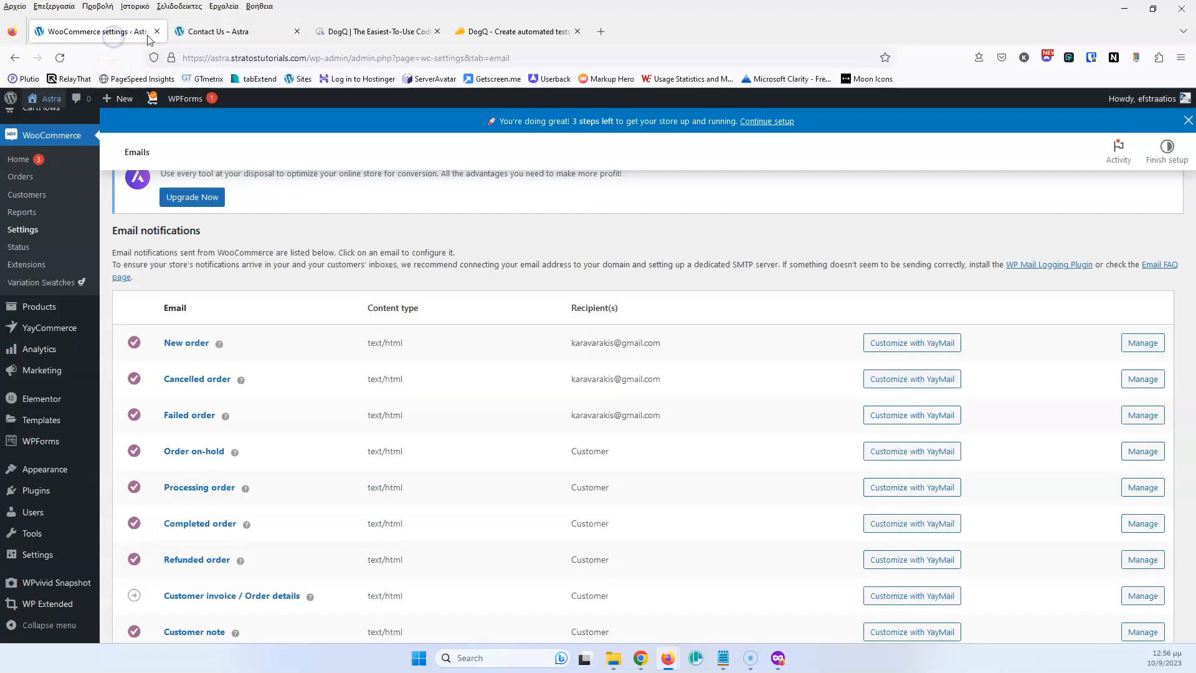
Step: Return to the DogQ module form, choose No for executing scenarios sequentially, and save the module
left_click(359, 32)
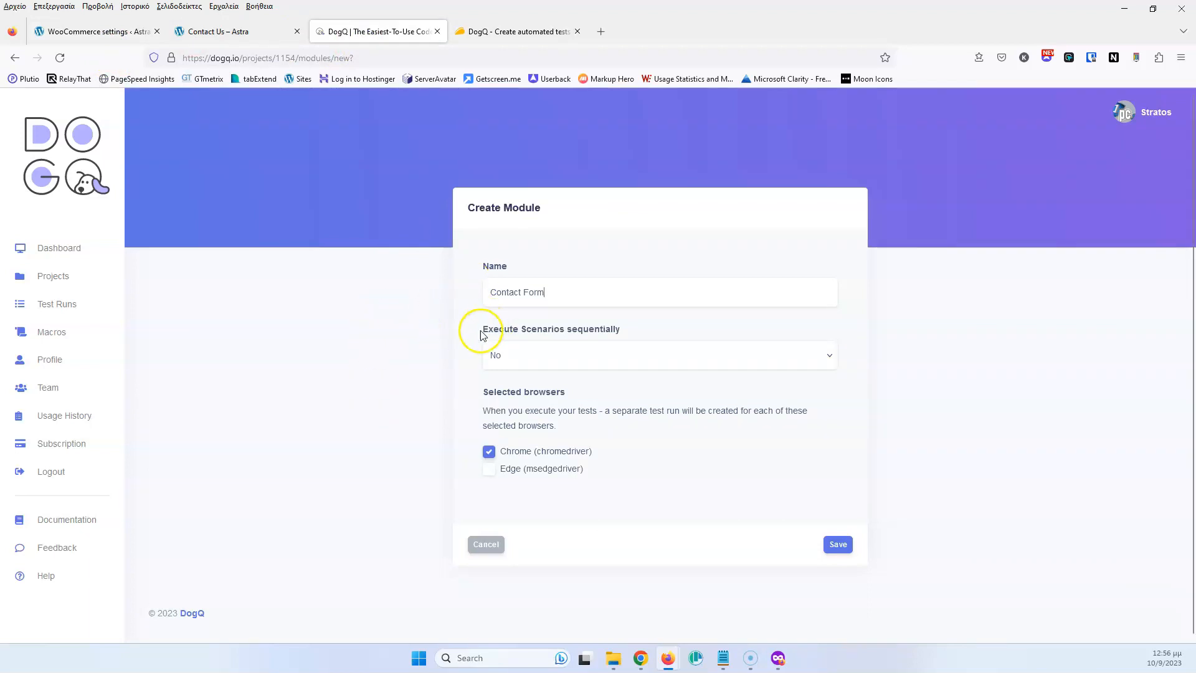
left_click(645, 369)
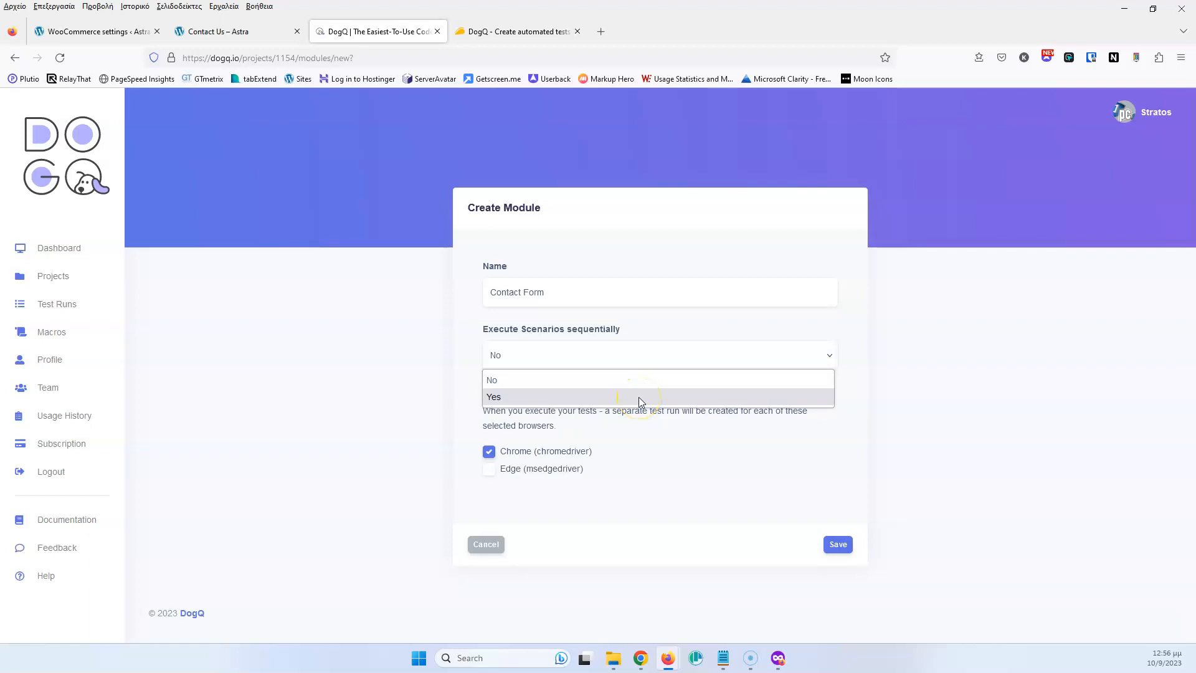
left_click(590, 379)
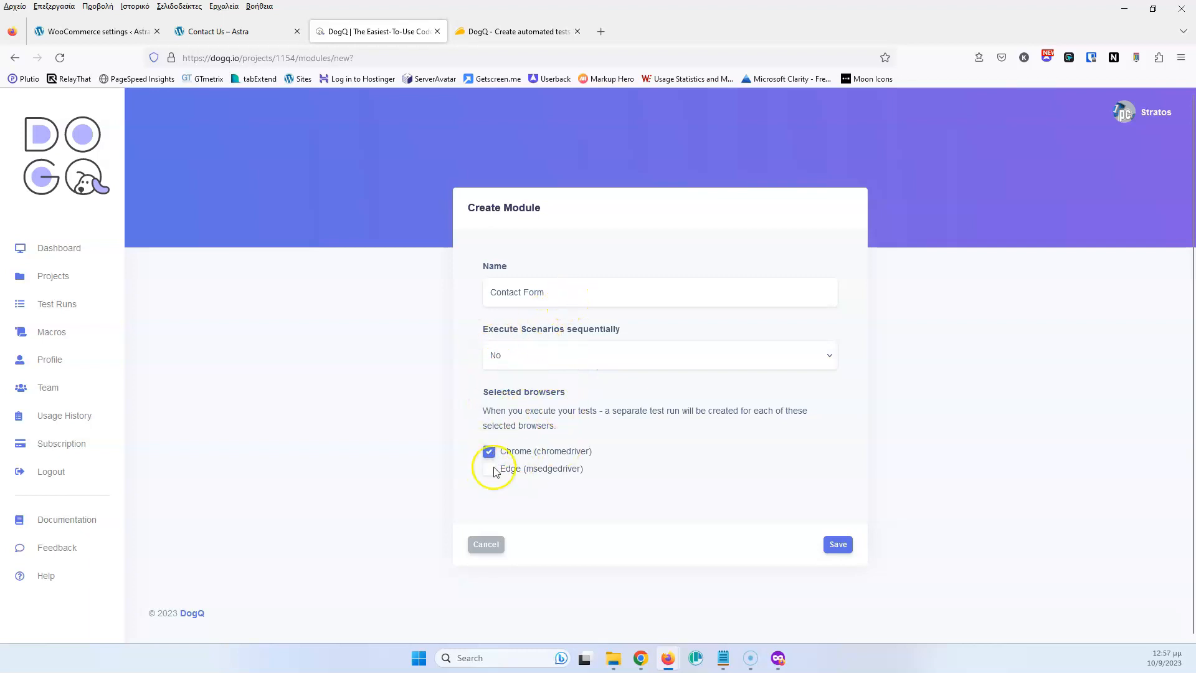
left_click(837, 545)
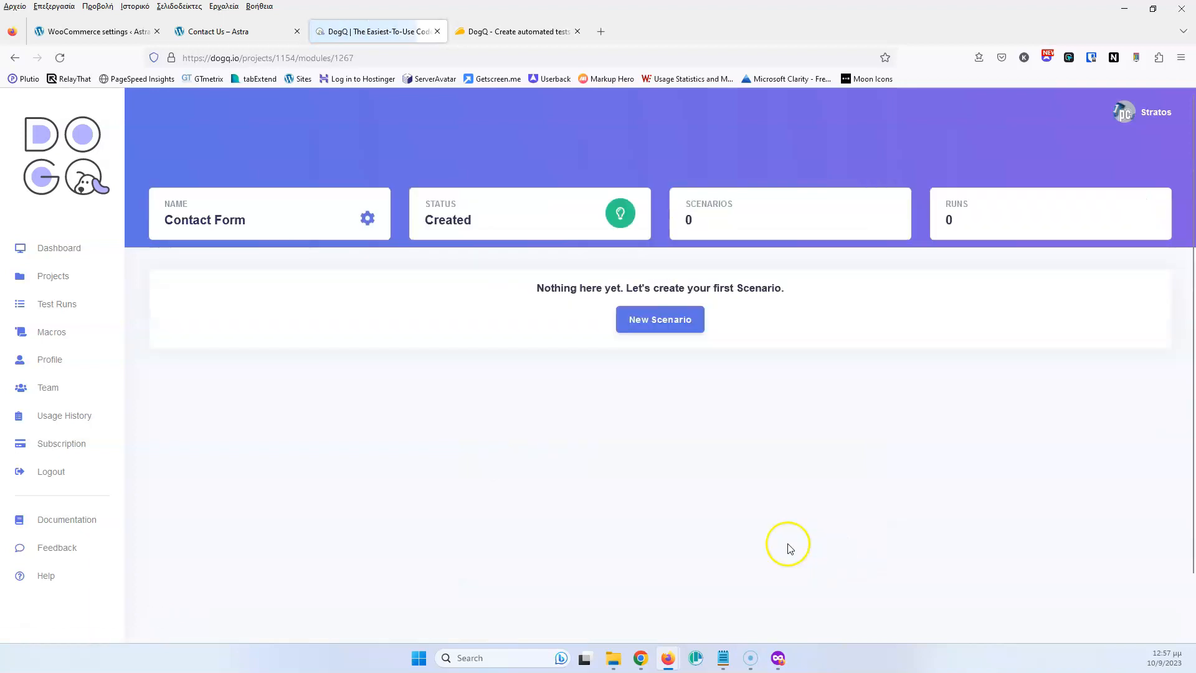
Step: Create a scenario named Contact Form Test in the Contact Form module
left_click(657, 319)
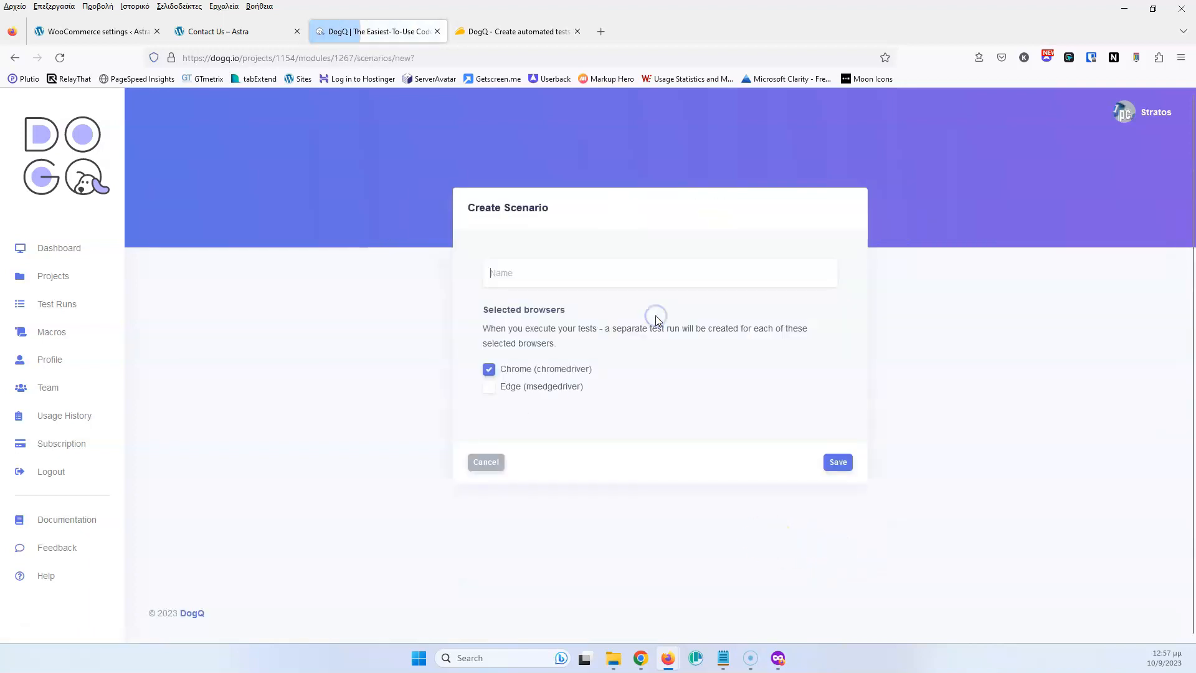
left_click(555, 276)
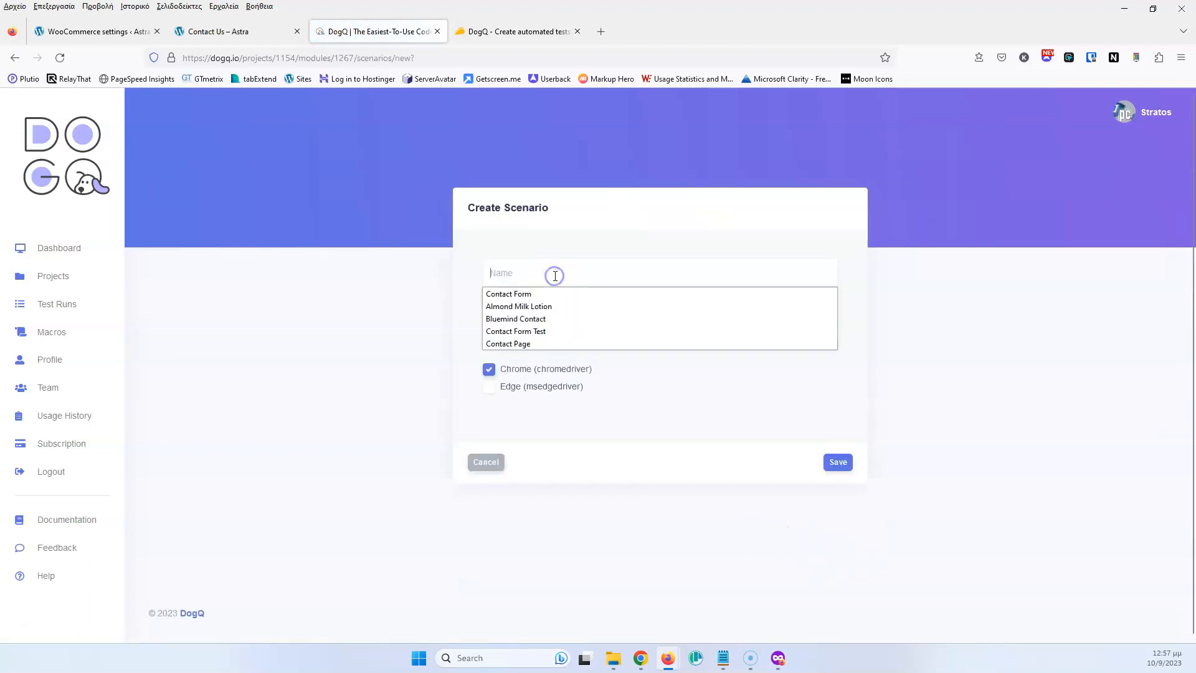
type("Tes")
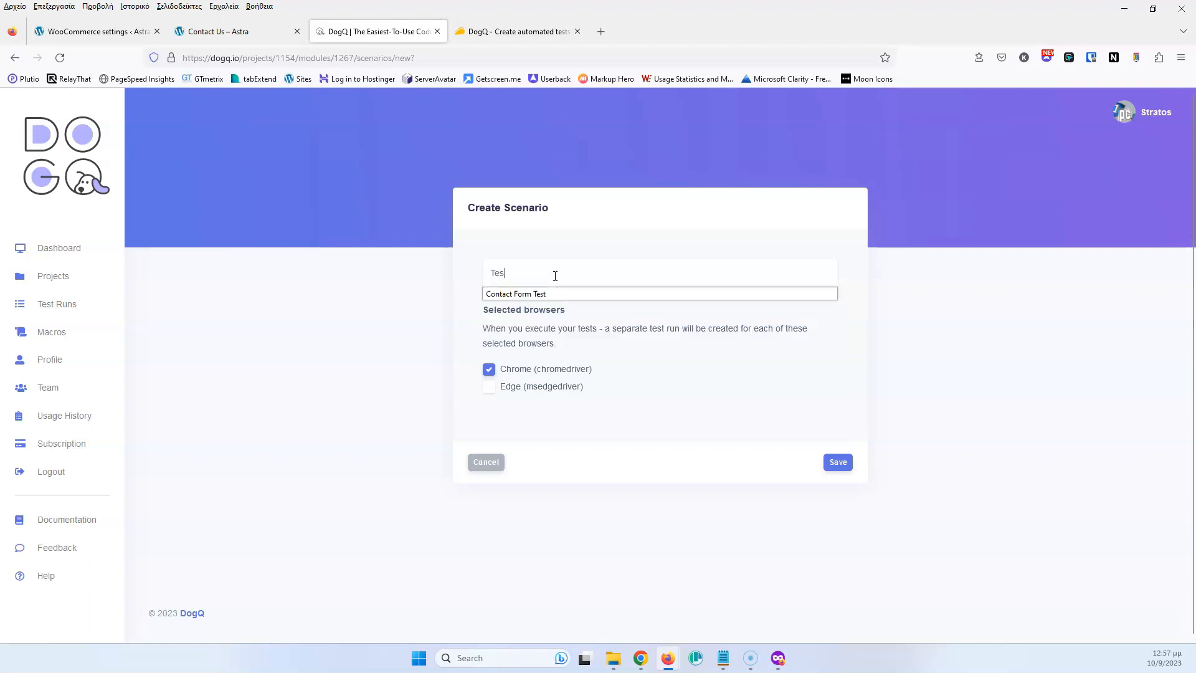
left_click(556, 294)
left_click(841, 464)
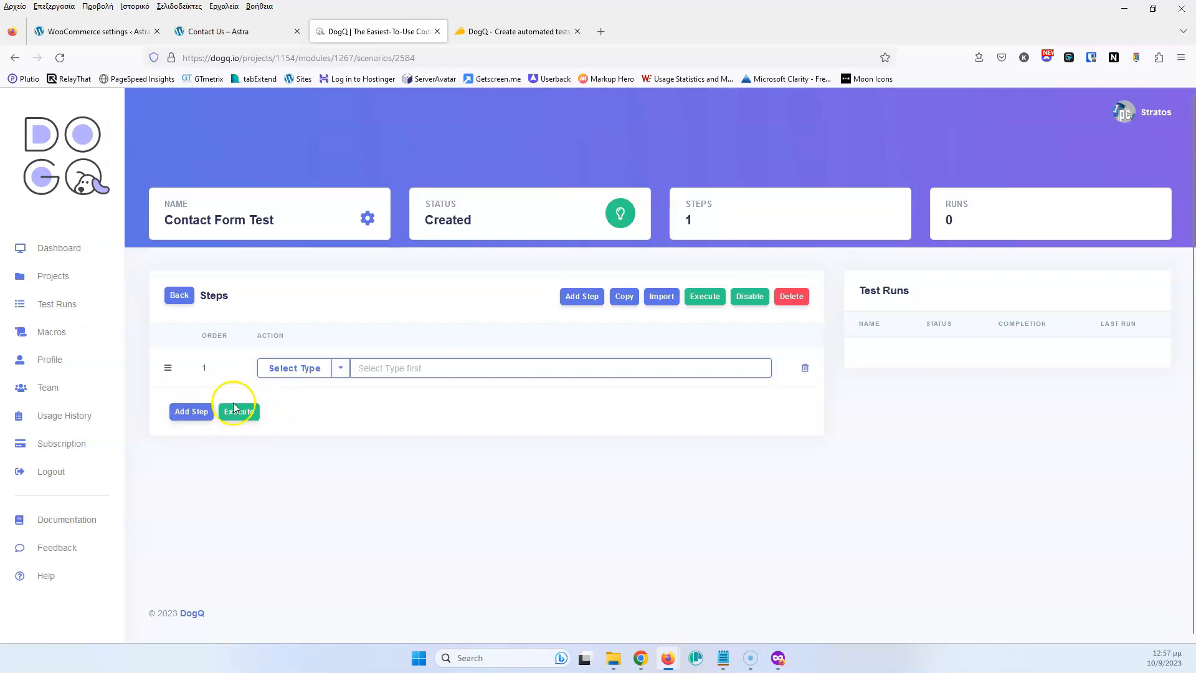
left_click(340, 369)
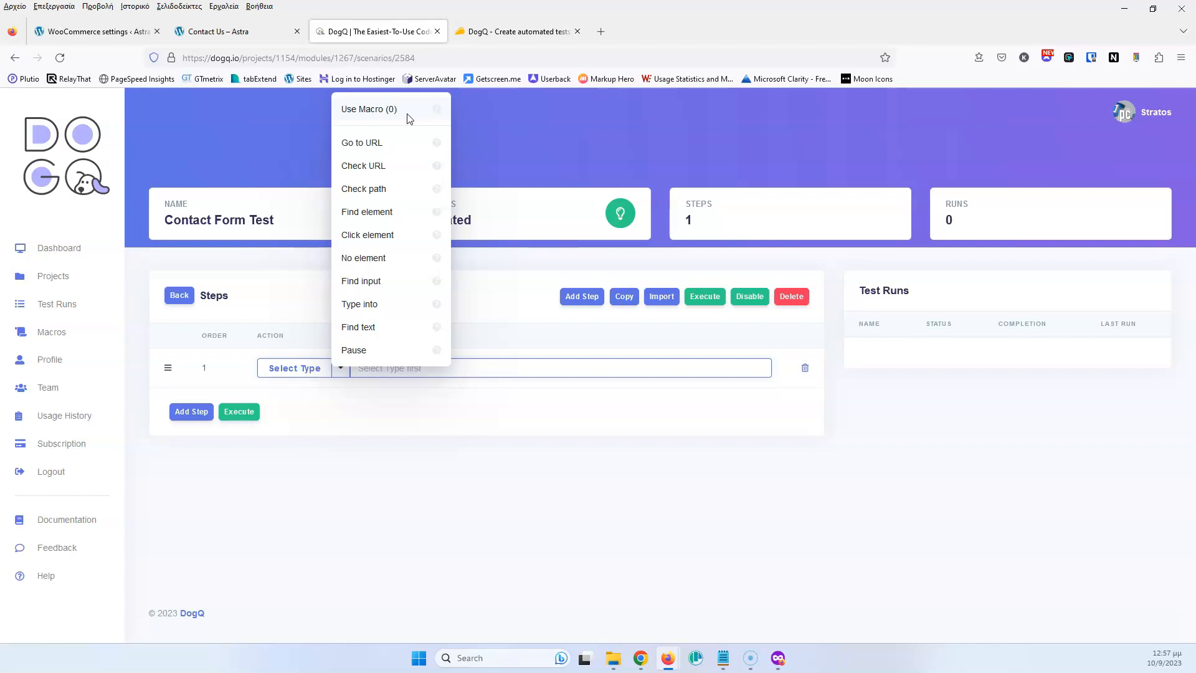
left_click(385, 143)
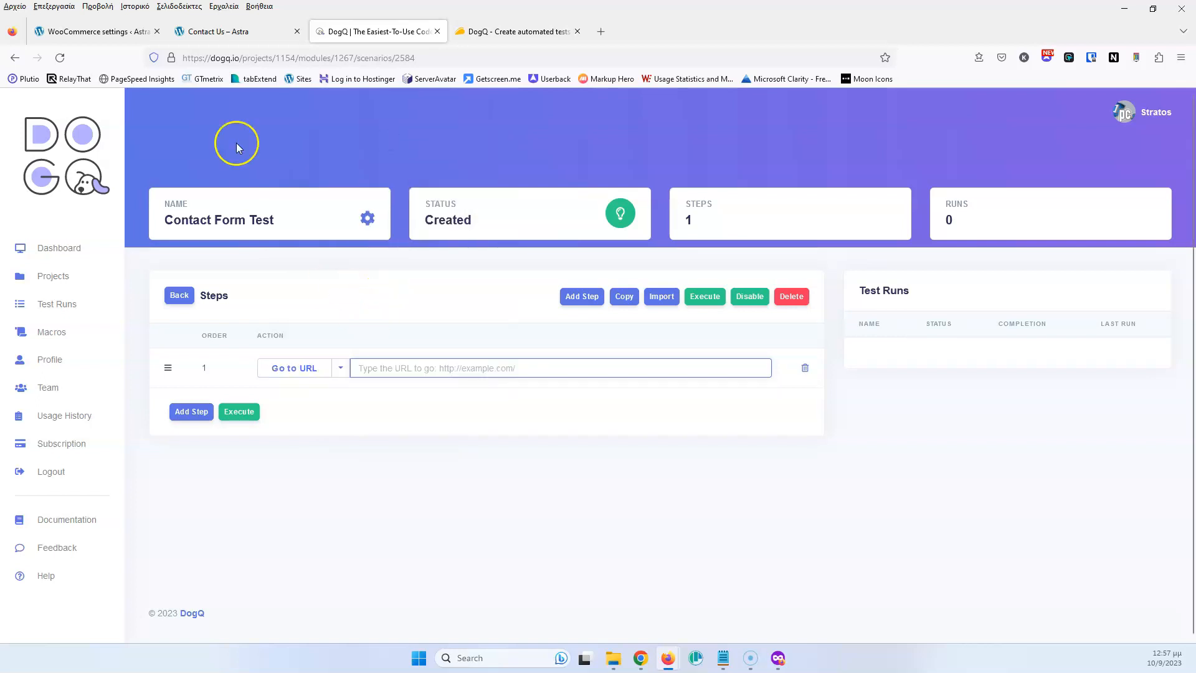
left_click(225, 31)
left_click(139, 63)
key("ctrl+c")
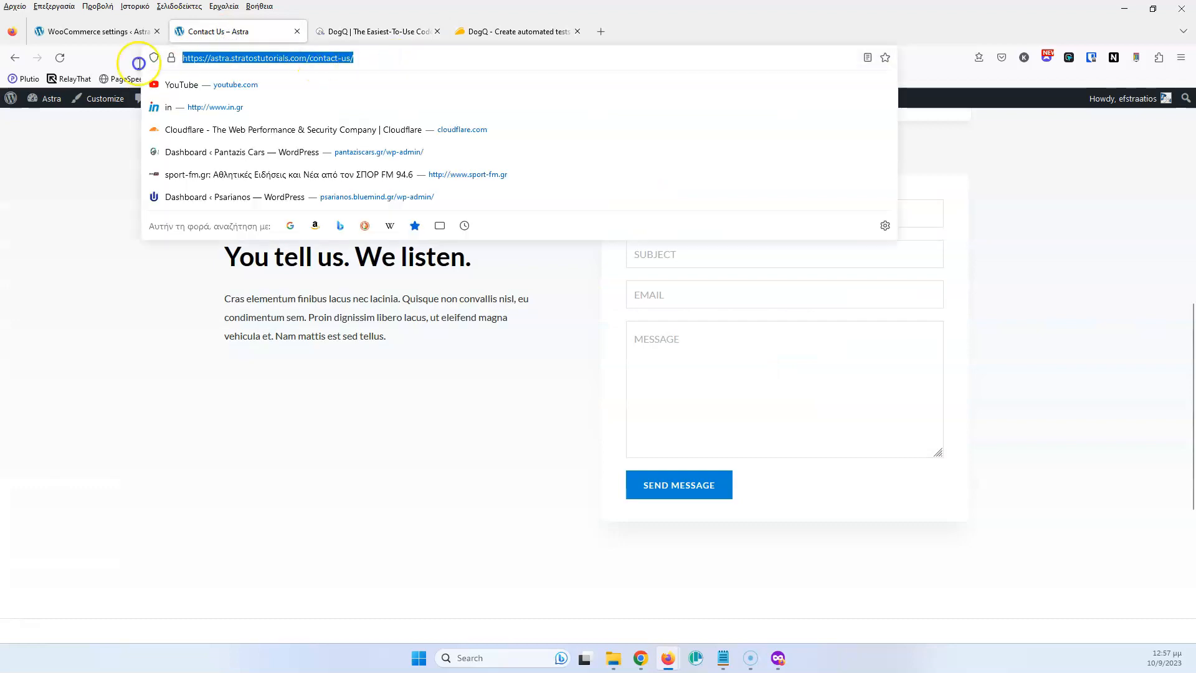
left_click(352, 37)
left_click(406, 372)
key("ctrl+v")
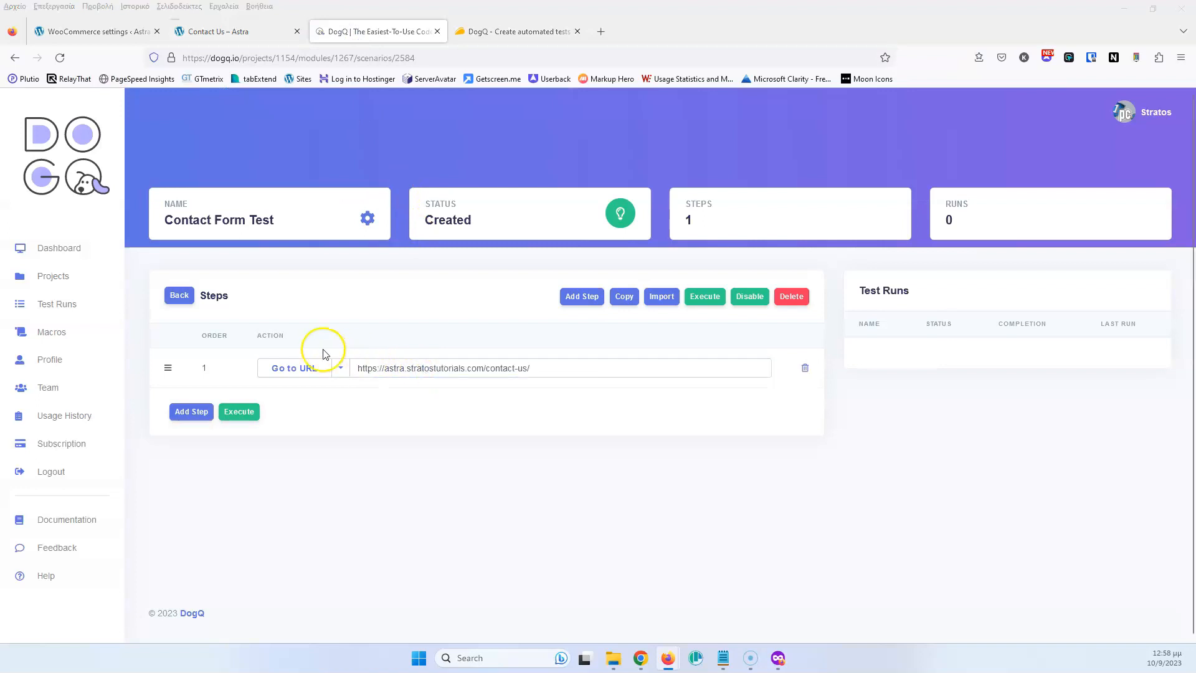
Step: Add a second step to the scenario and set its action type to Find input
left_click(192, 414)
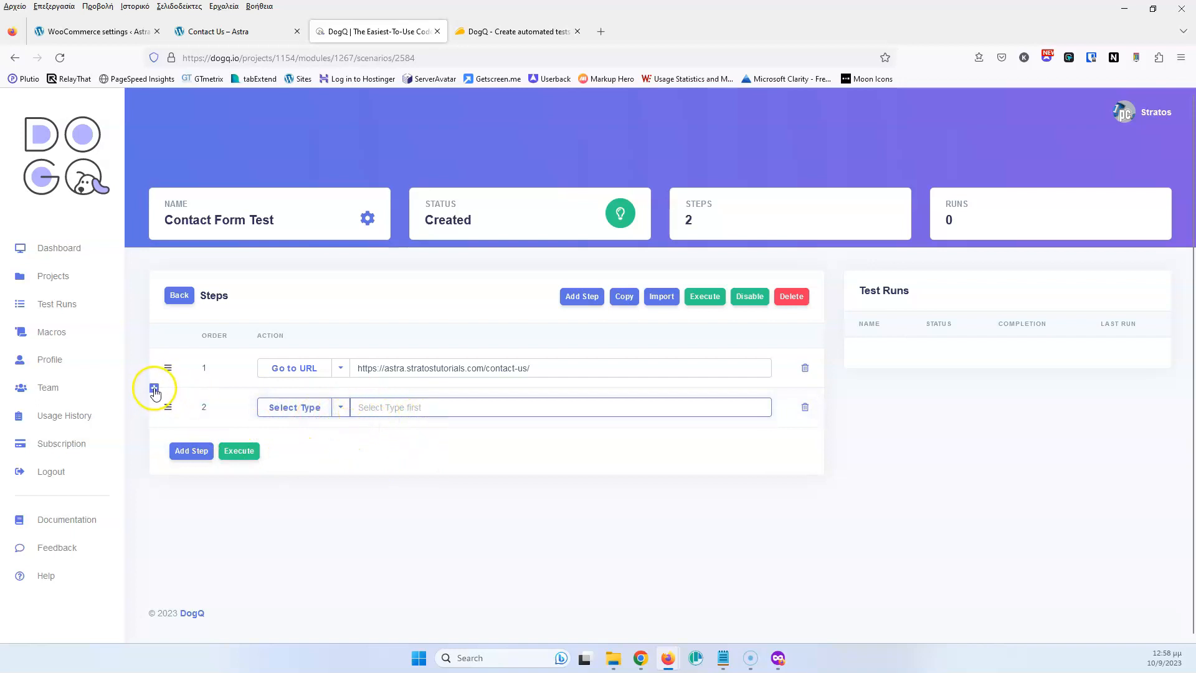
mouse_move(167, 400)
left_mouse_down()
mouse_move(168, 355)
mouse_move(168, 405)
left_mouse_up()
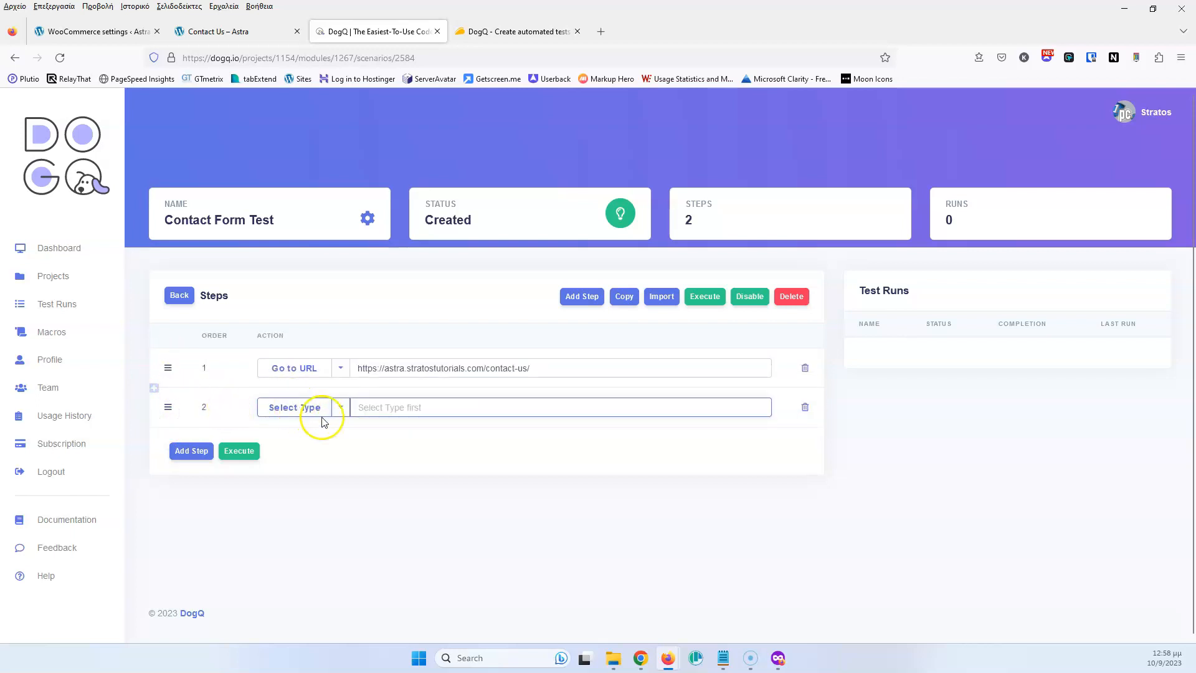
left_click(235, 30)
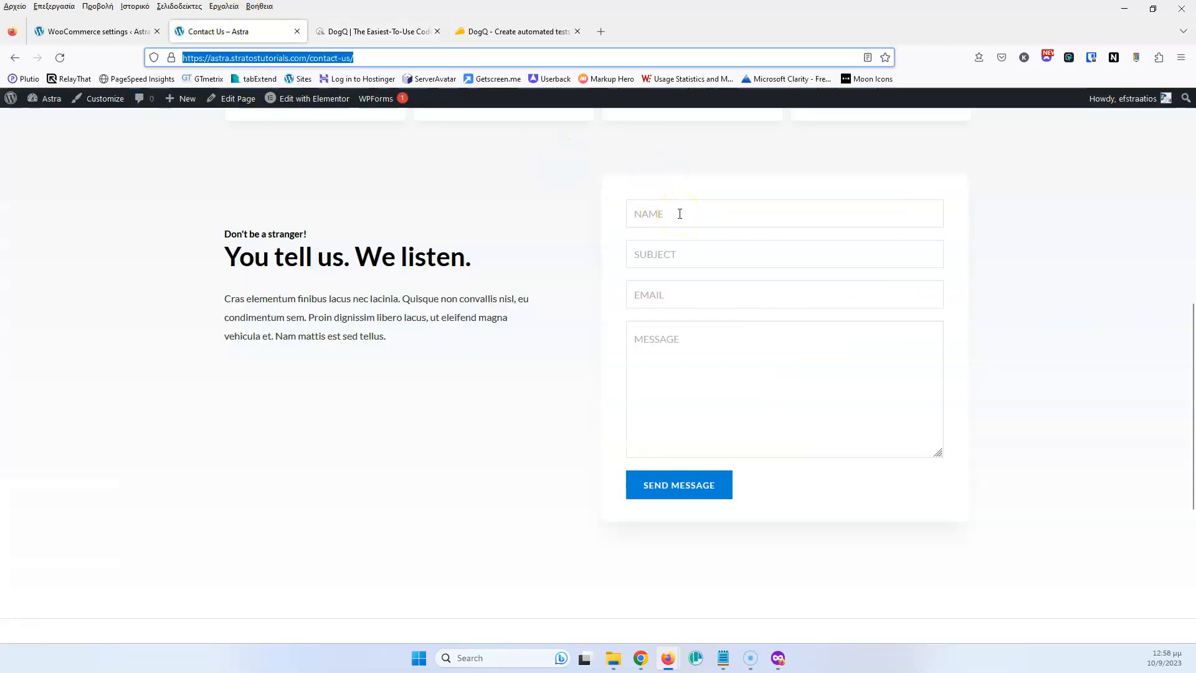
left_click(353, 29)
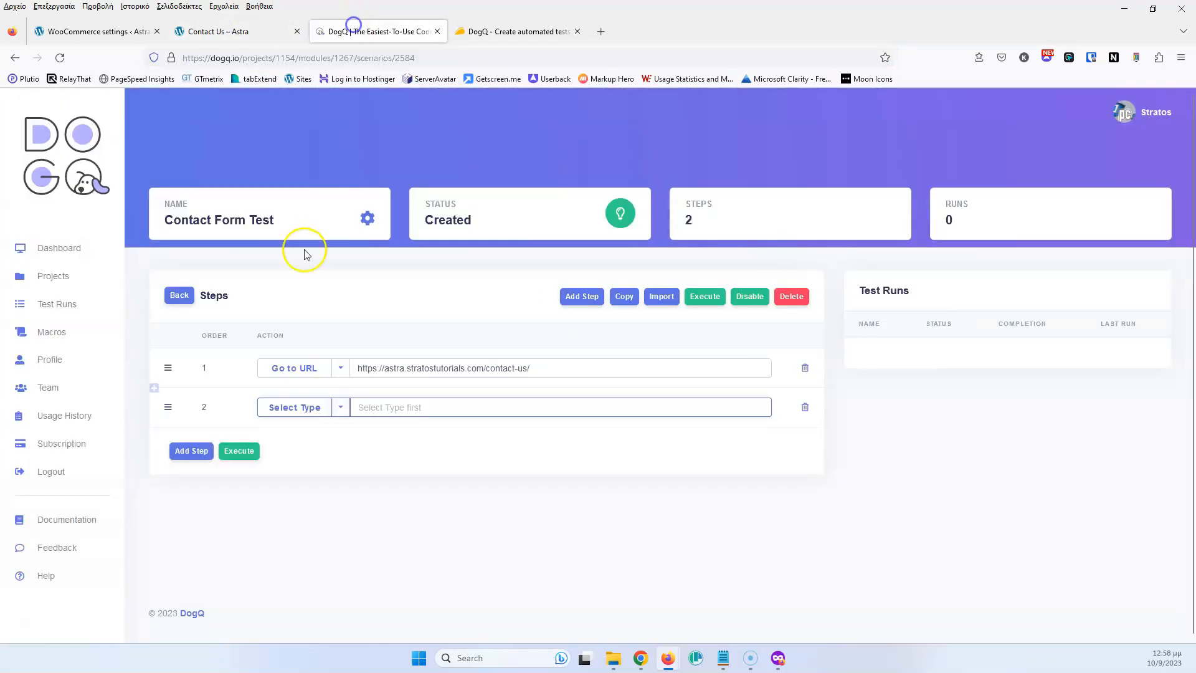
left_click(341, 409)
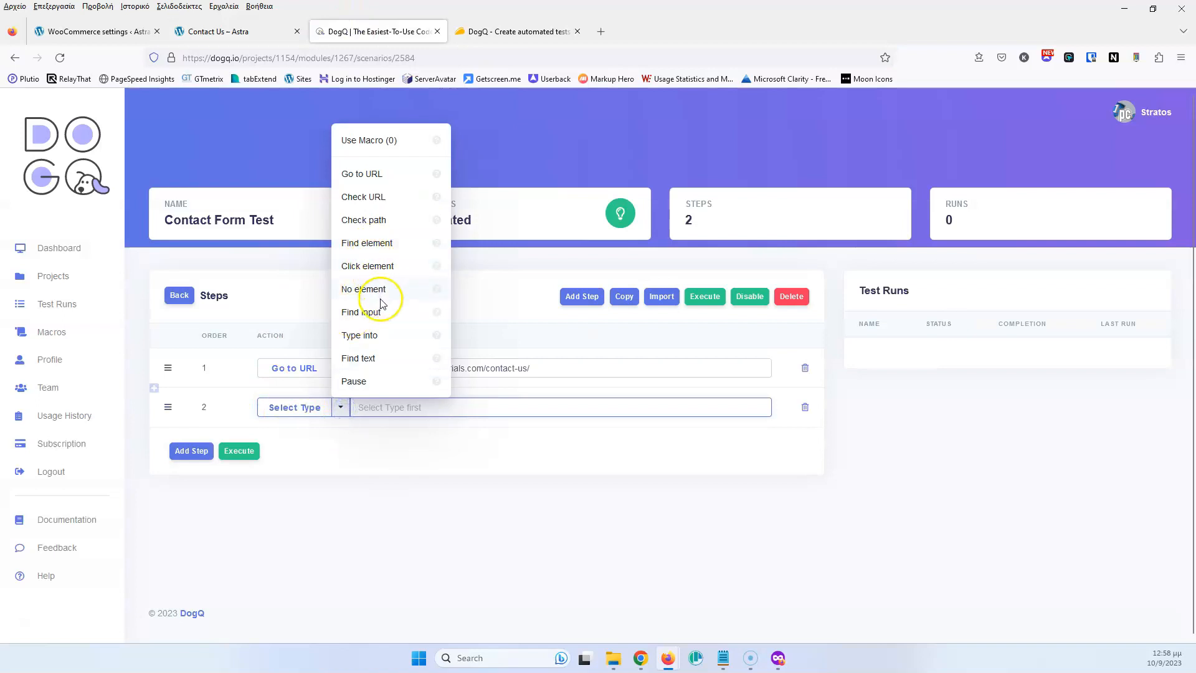
left_click(380, 311)
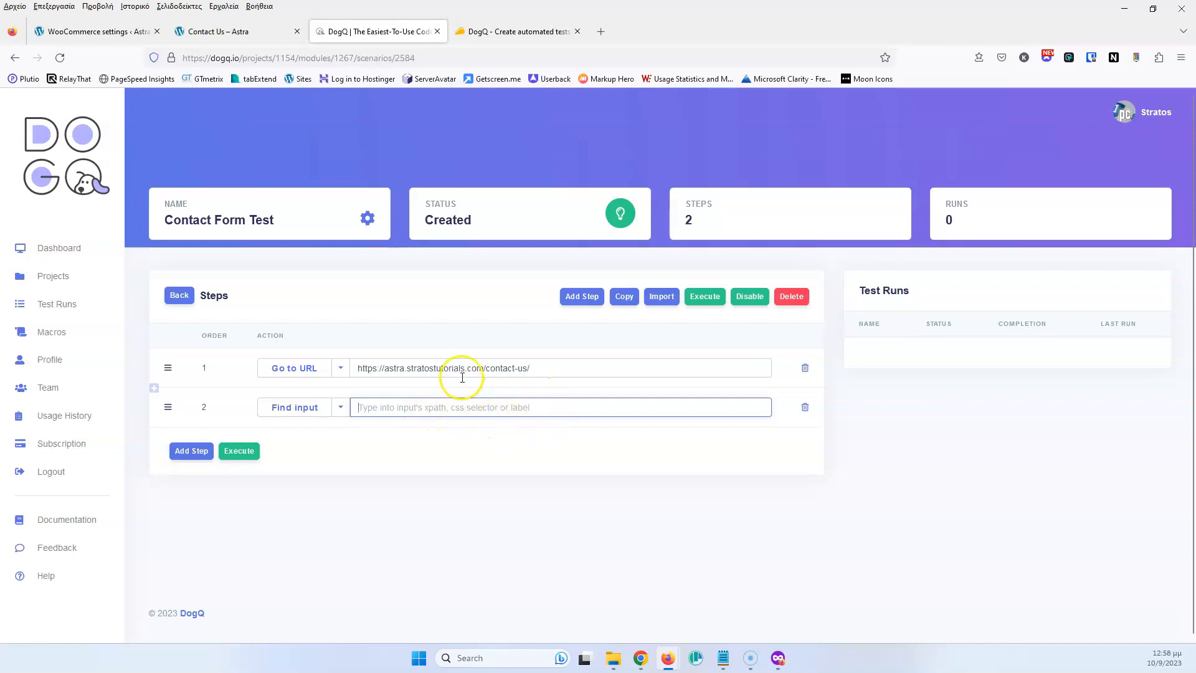
Step: Inspect the NAME field of the contact form on the Contact Us page and copy its id attribute
left_click(215, 31)
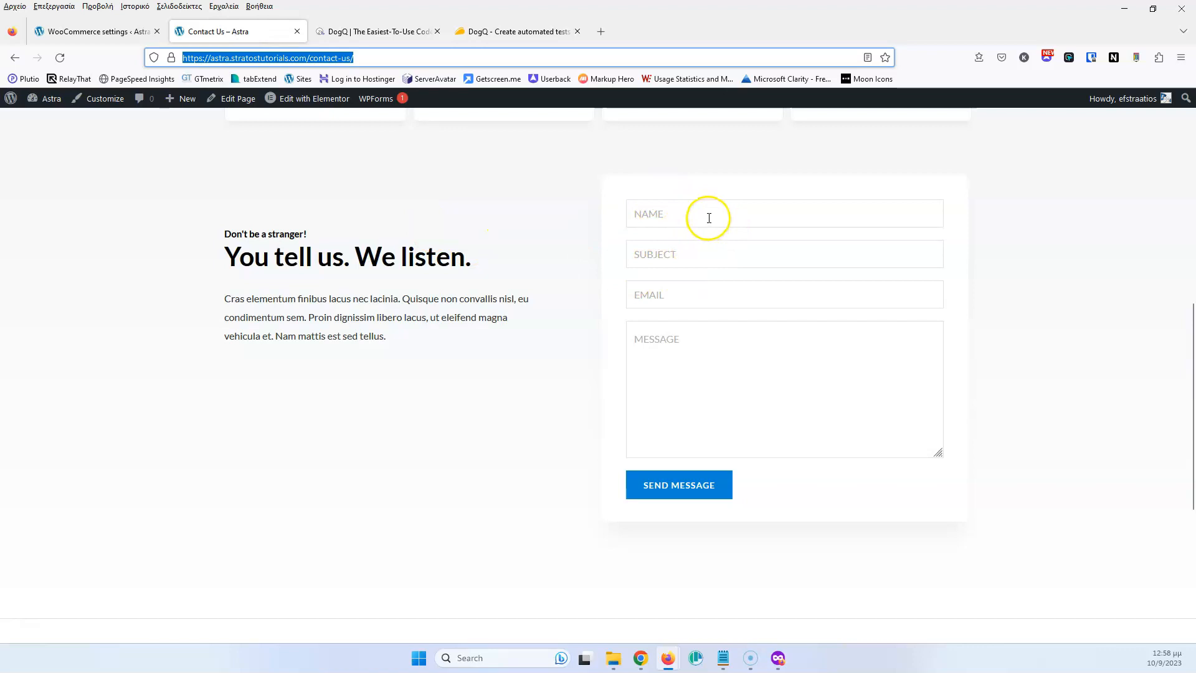
right_click(403, 185)
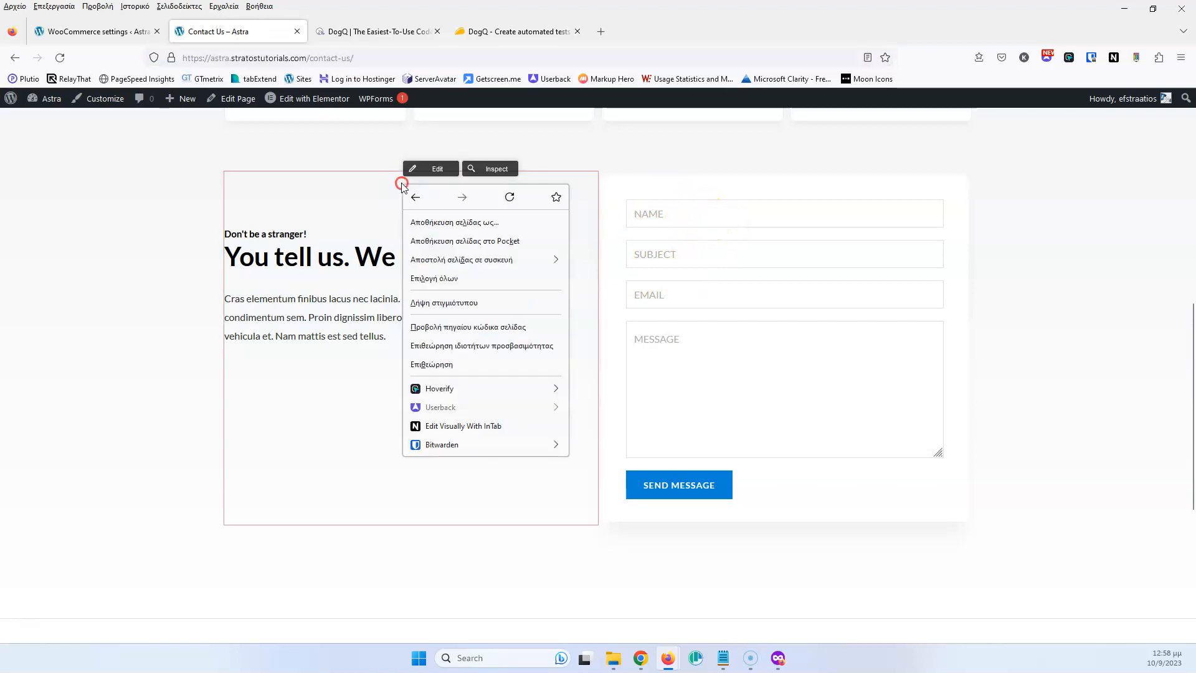
left_click(440, 366)
left_click(9, 397)
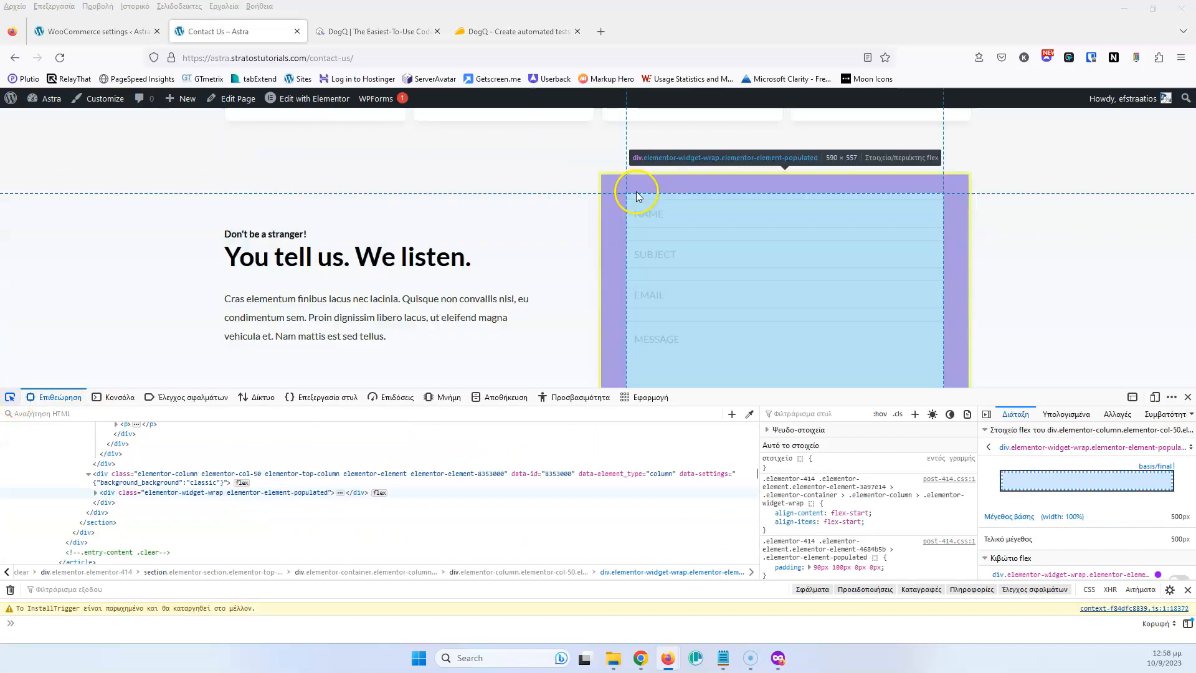
left_click(649, 214)
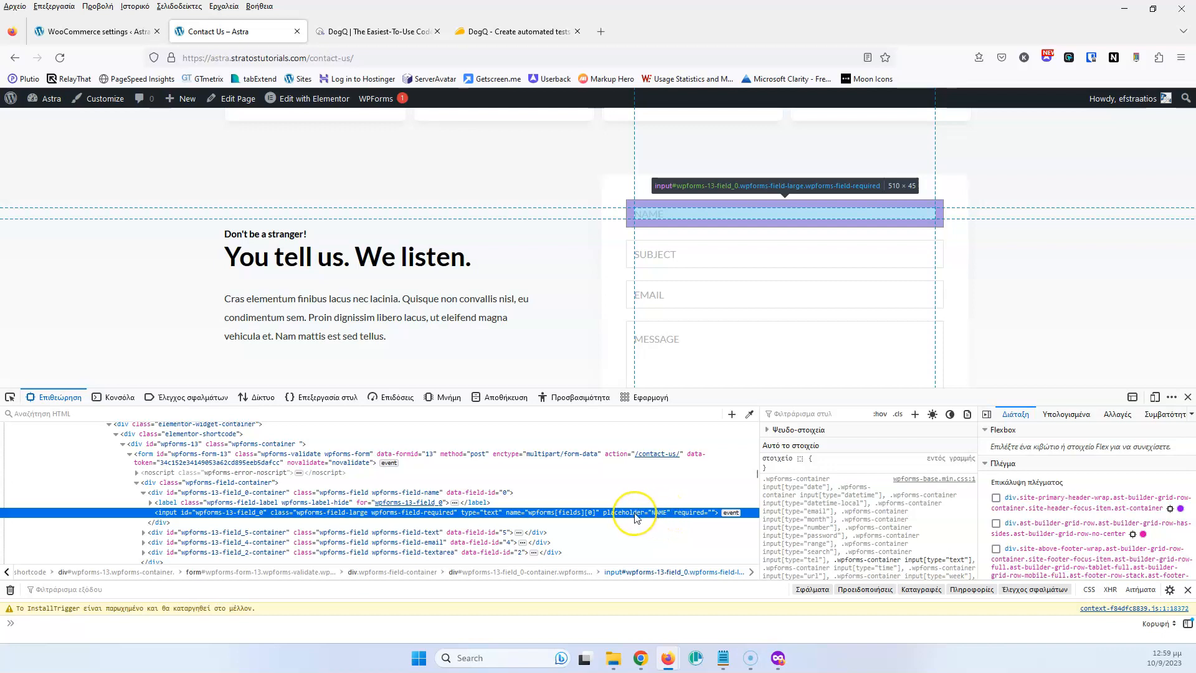
left_click(604, 513)
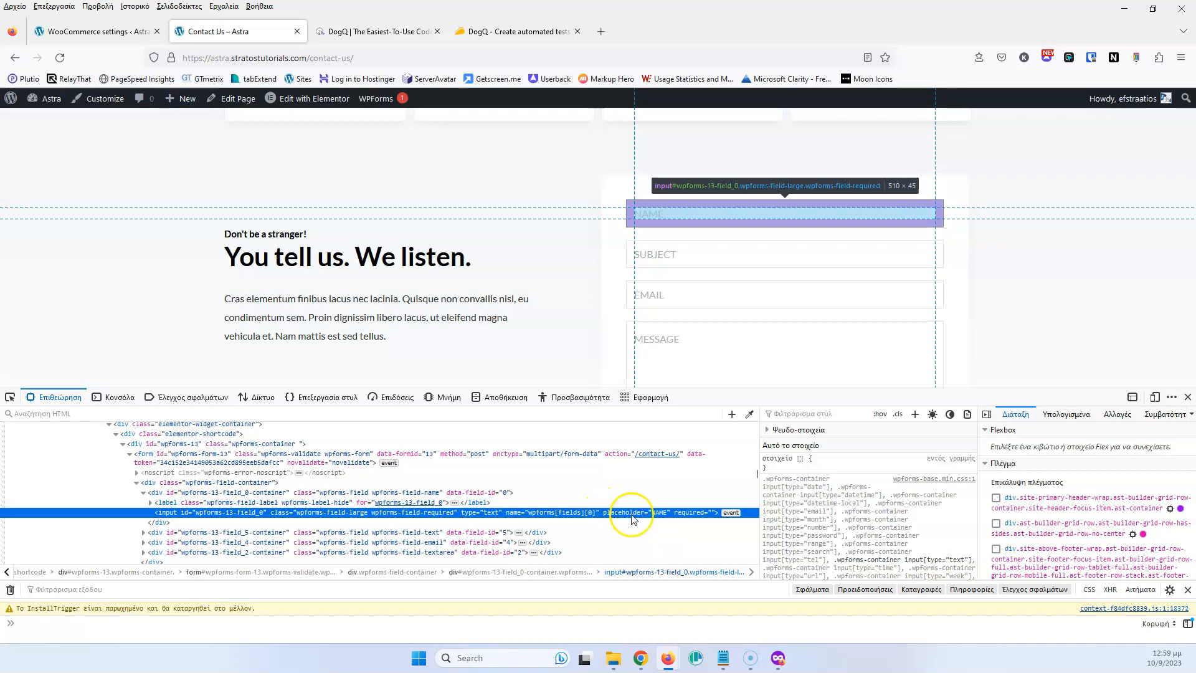
left_click(237, 513)
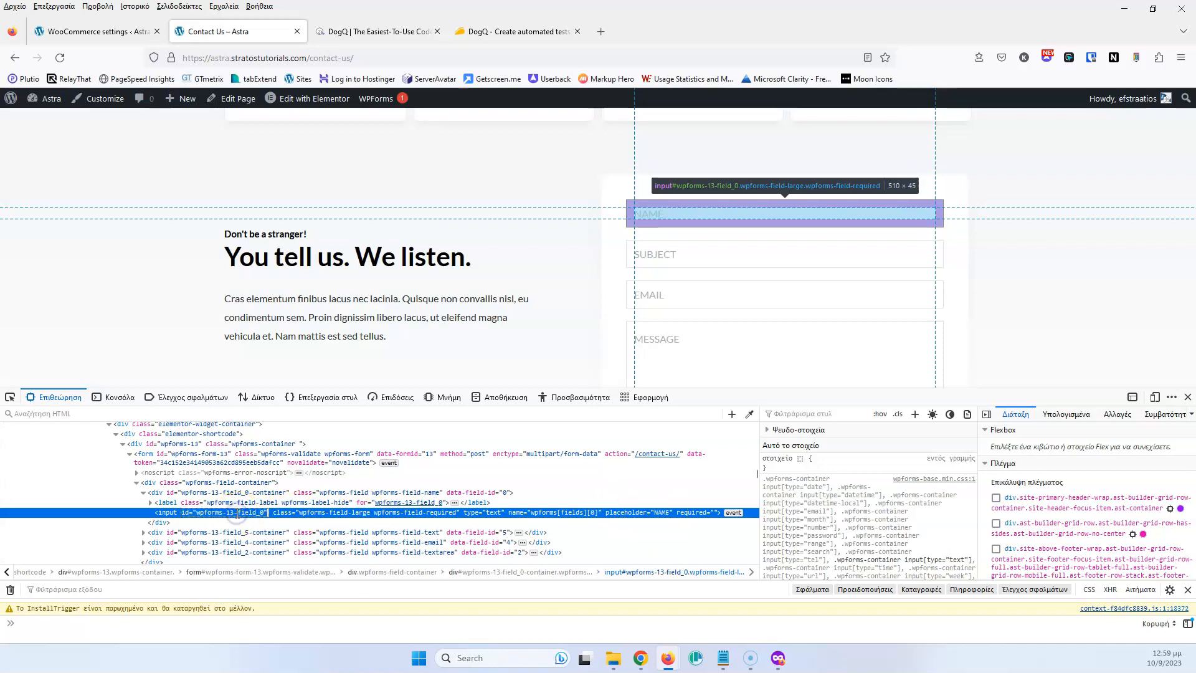
Step: Return to the DogQ scenario and set the second step's selector to [id="wpforms-13-field_0"]
left_click(373, 32)
left_click(395, 408)
type("id=\"wpforms-13-field_0\"")
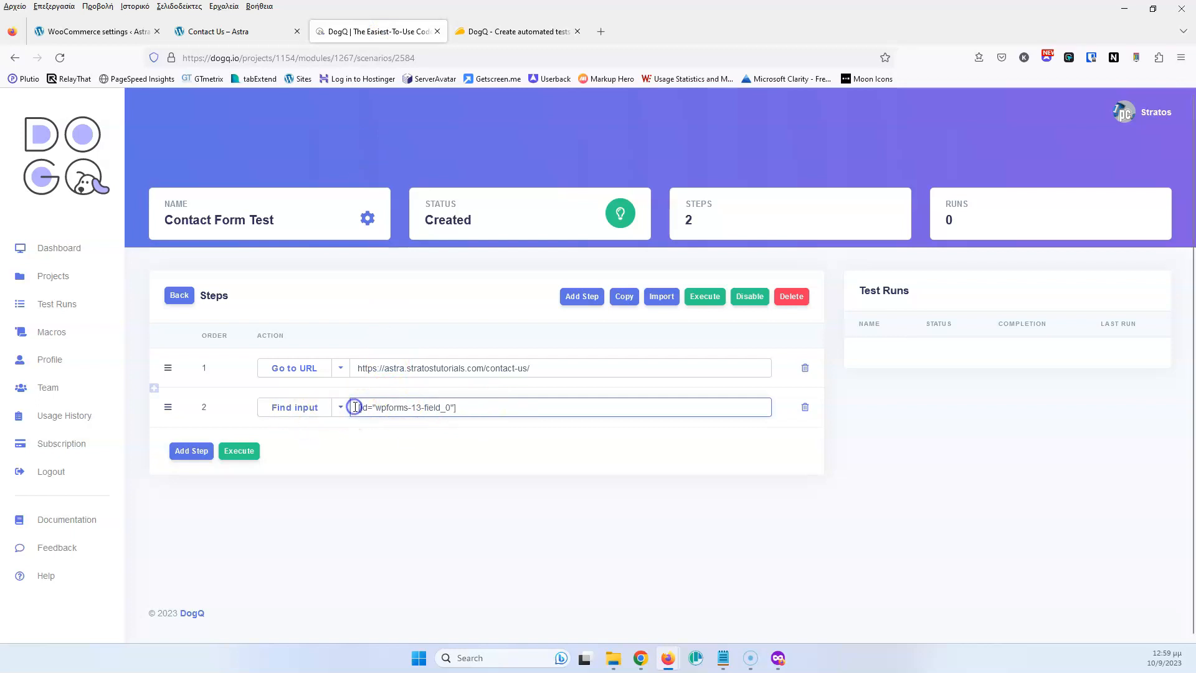
Step: Add a third step of type Type into with the text Test
left_click(192, 451)
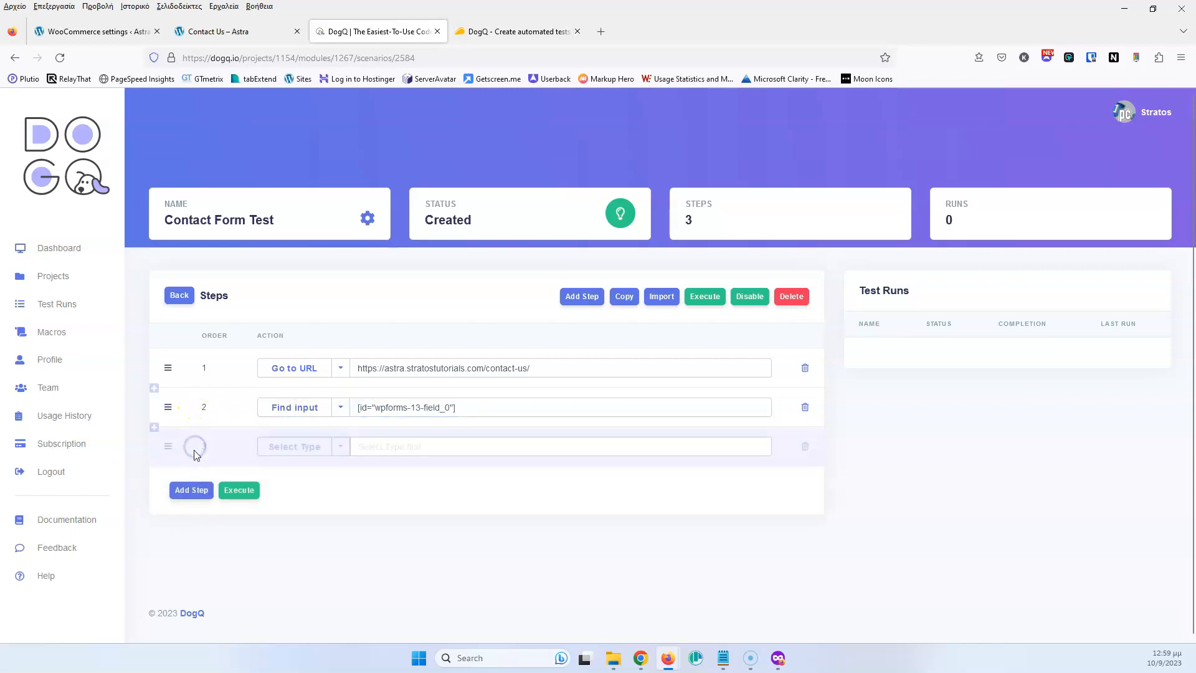
left_click(343, 448)
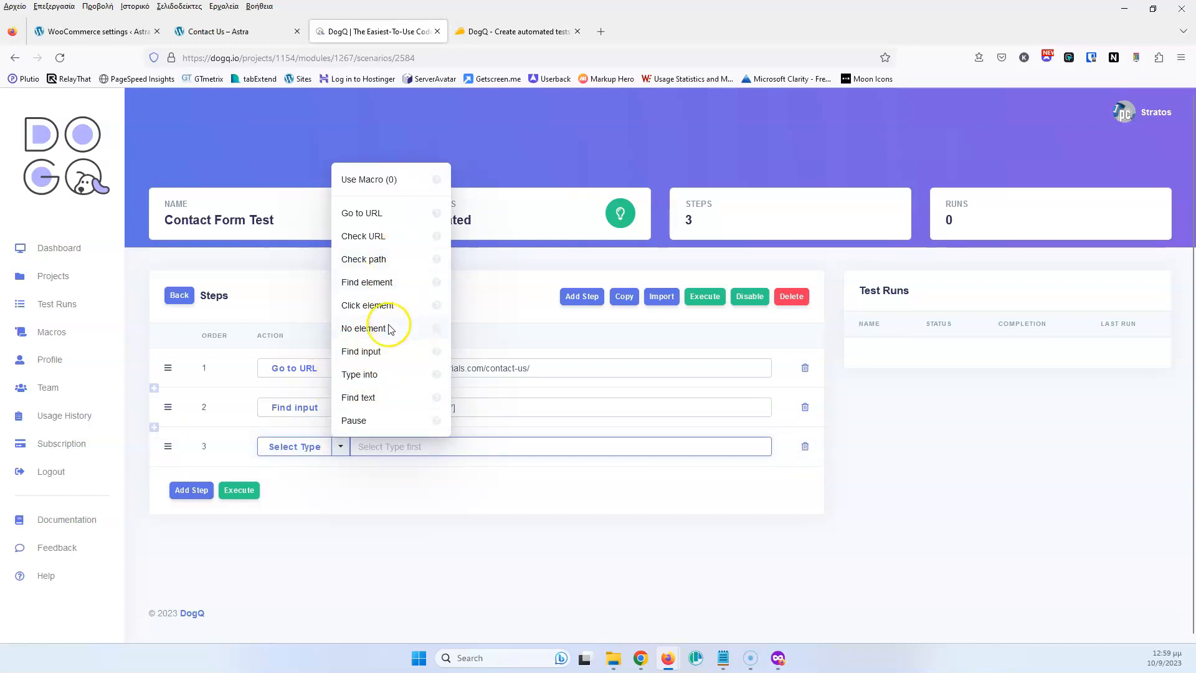
left_click(382, 376)
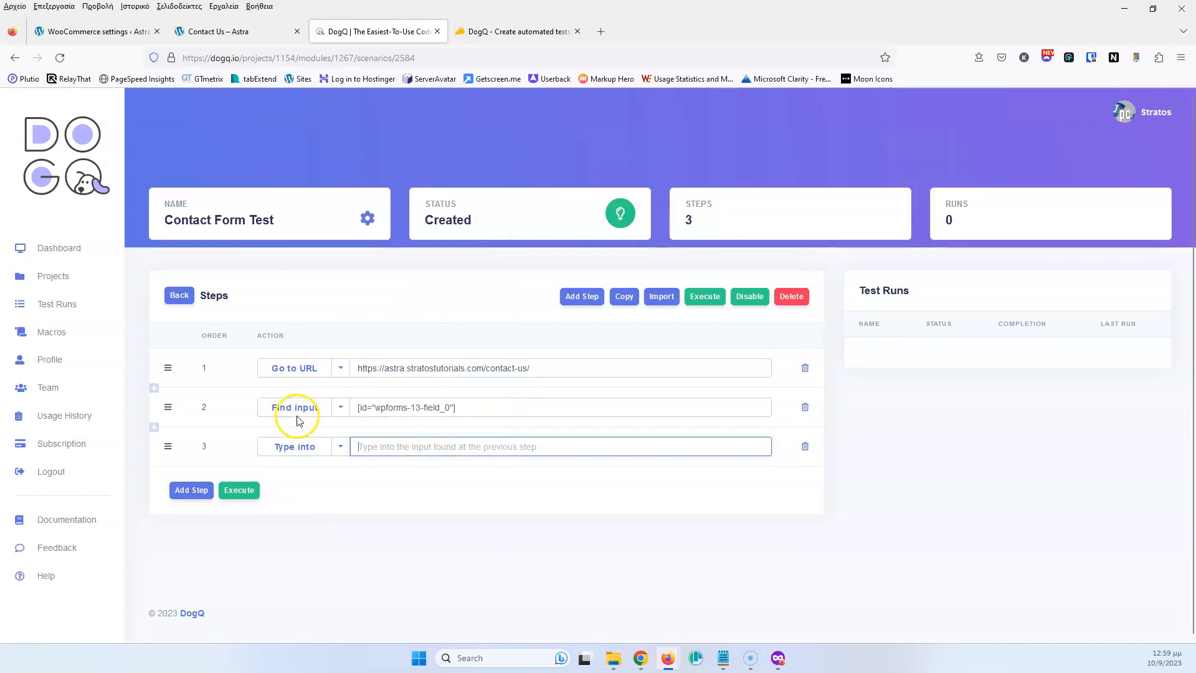
type("Test")
Step: Inspect the SUBJECT field of the Contact Us form and copy its id attribute
left_click(212, 32)
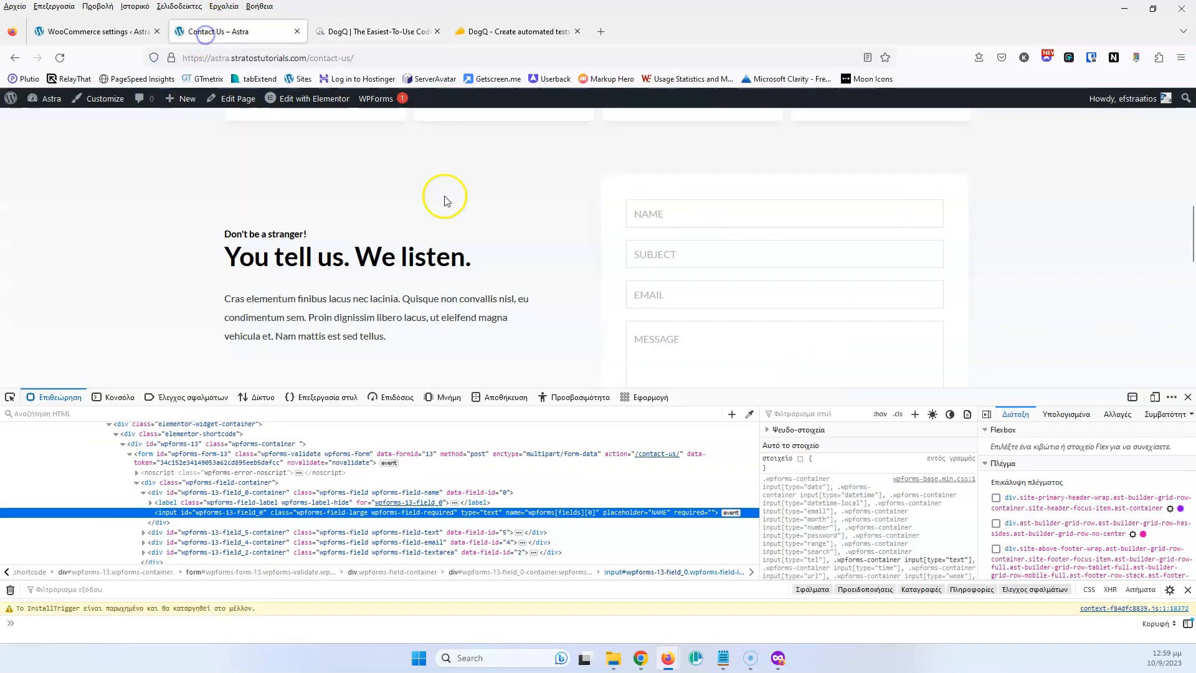
left_click(10, 397)
left_click(695, 258)
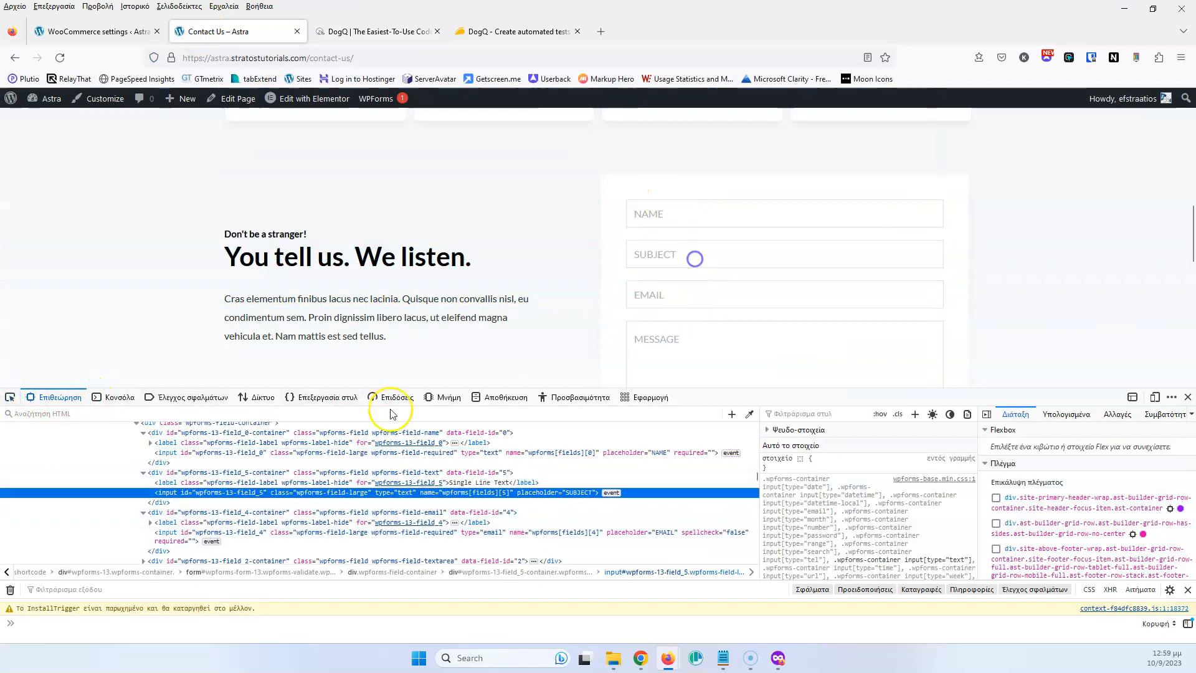
double_click(244, 492)
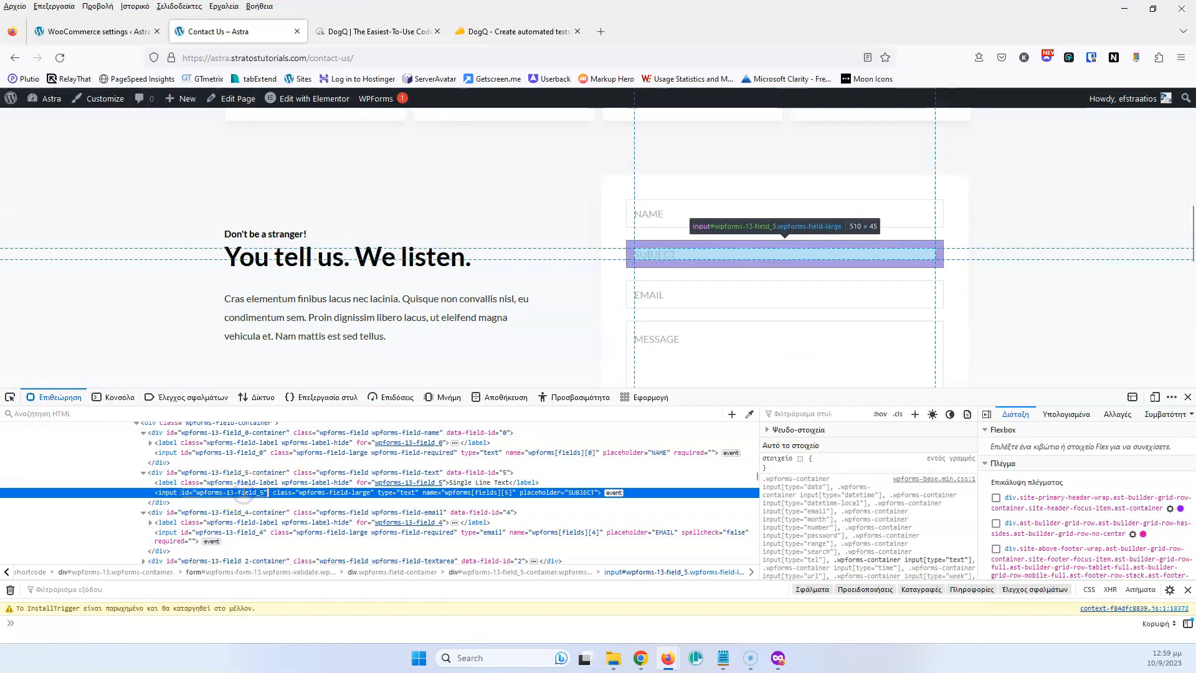
Step: Back in the DogQ scenario, add a fourth step of type Find input with the selector [id="wpforms-13-field_5"]
left_click(348, 33)
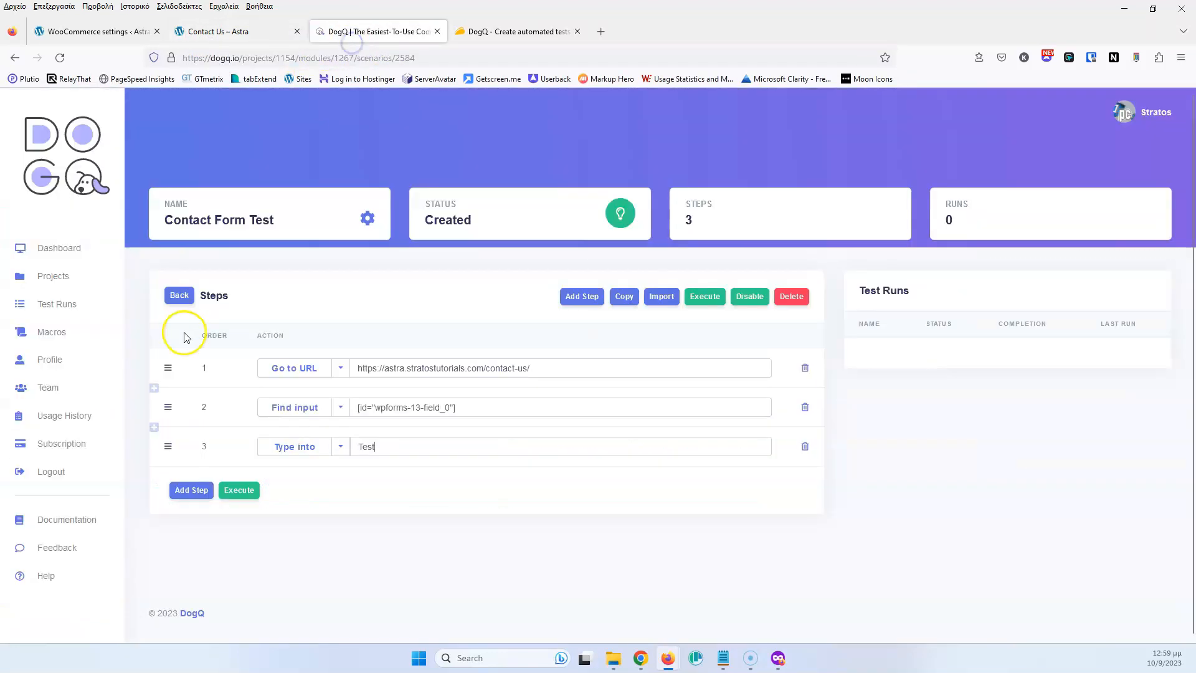
left_click(184, 491)
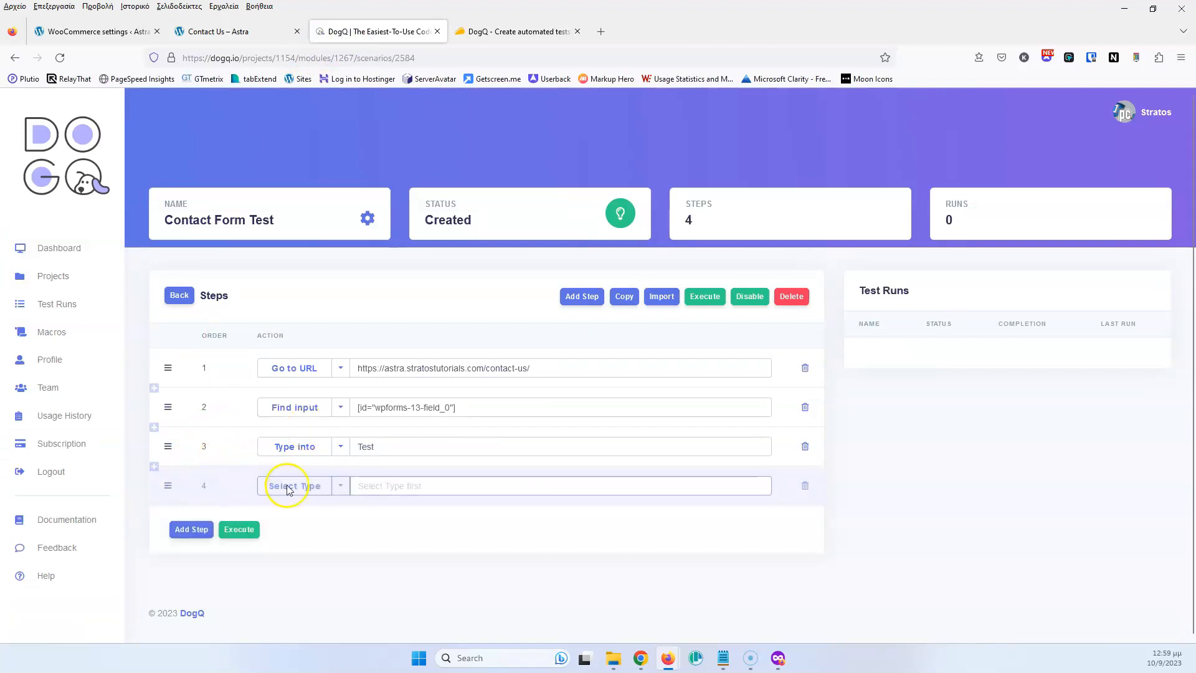
left_click(341, 486)
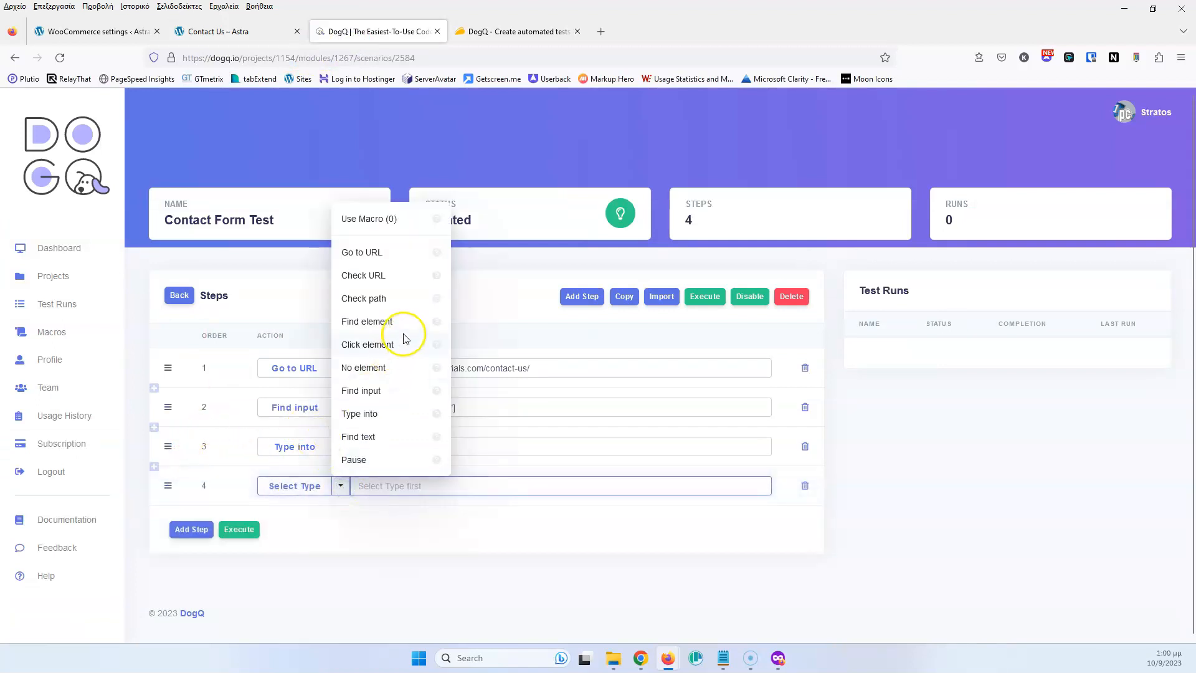
left_click(384, 391)
left_click(396, 486)
type("id=\"wpforms-13-field_5\"")
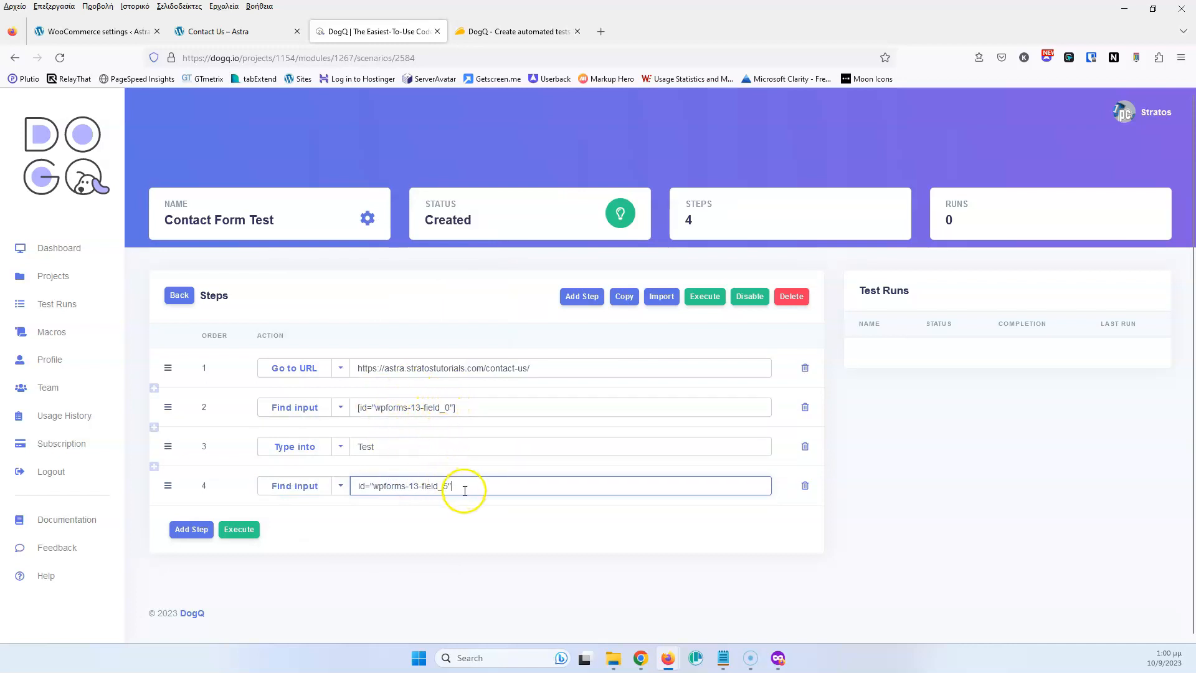
type("]")
left_click(356, 491)
type("[")
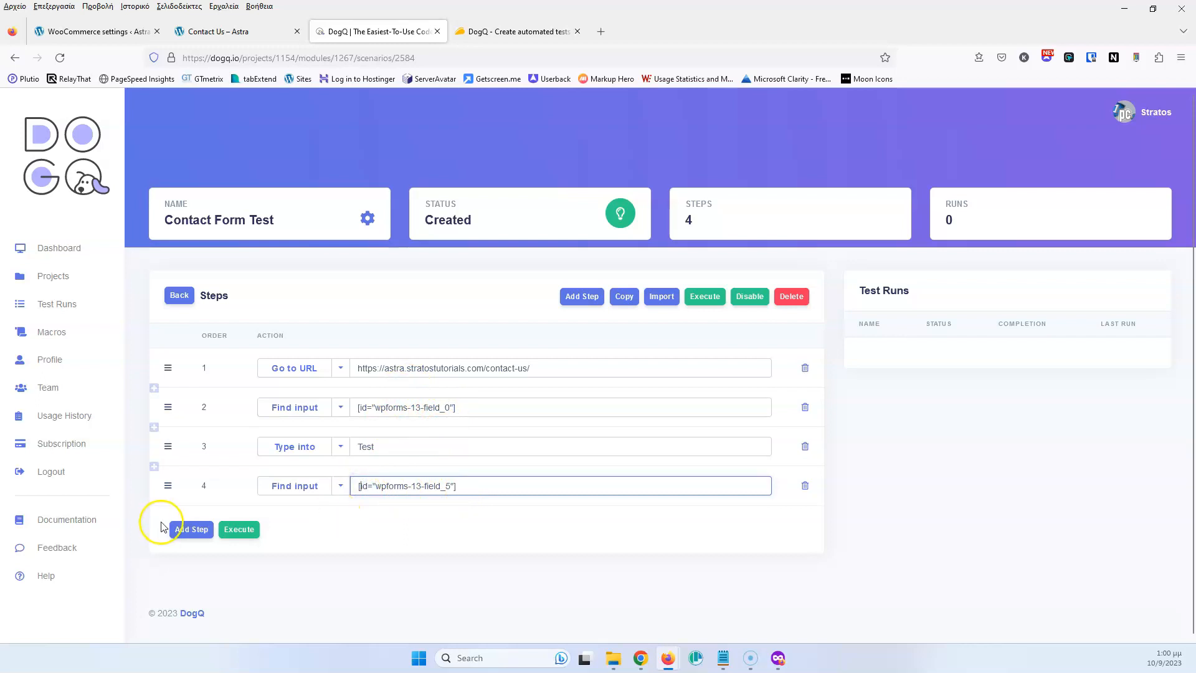
Step: Add a fifth step of type Type into with the text Test
left_click(184, 529)
left_click(343, 529)
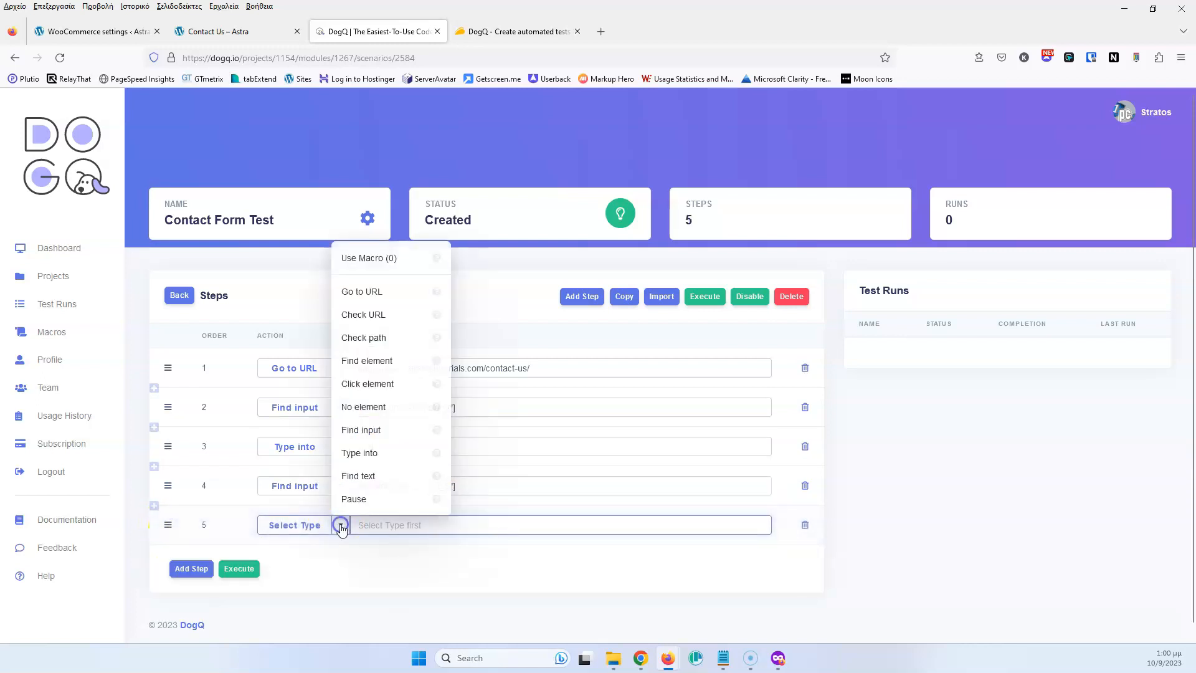
left_click(368, 458)
type("Test")
Step: Add a sixth step to the scenario with the action type Find input
left_click(191, 568)
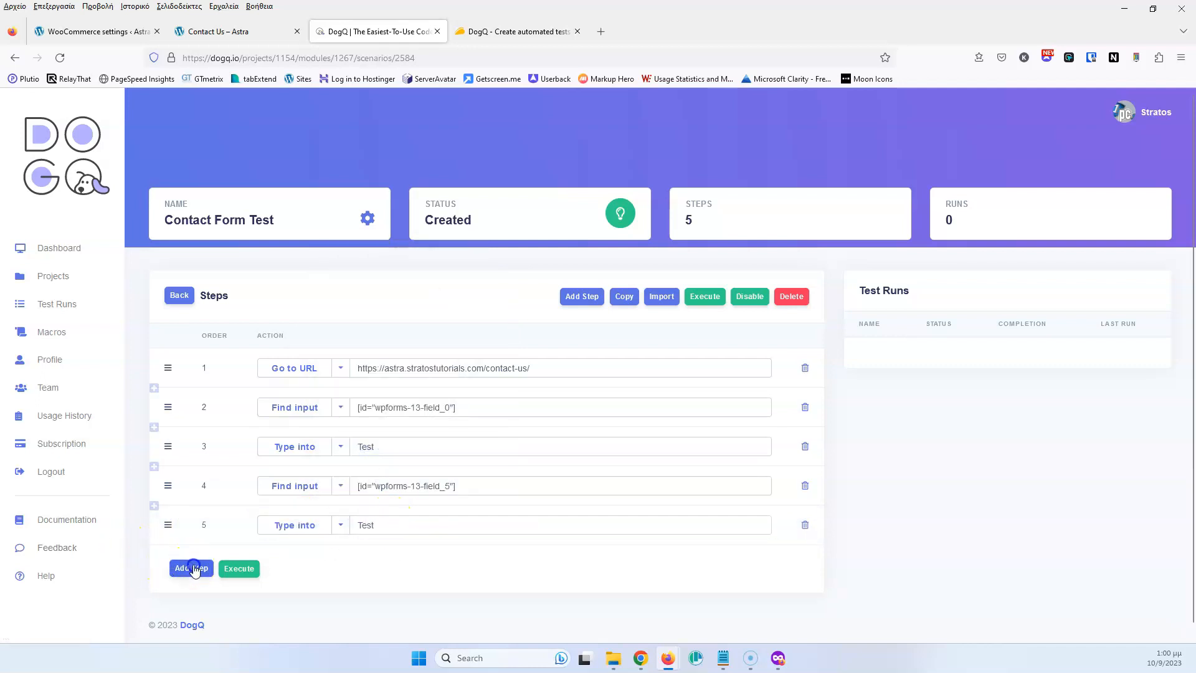
left_click(340, 566)
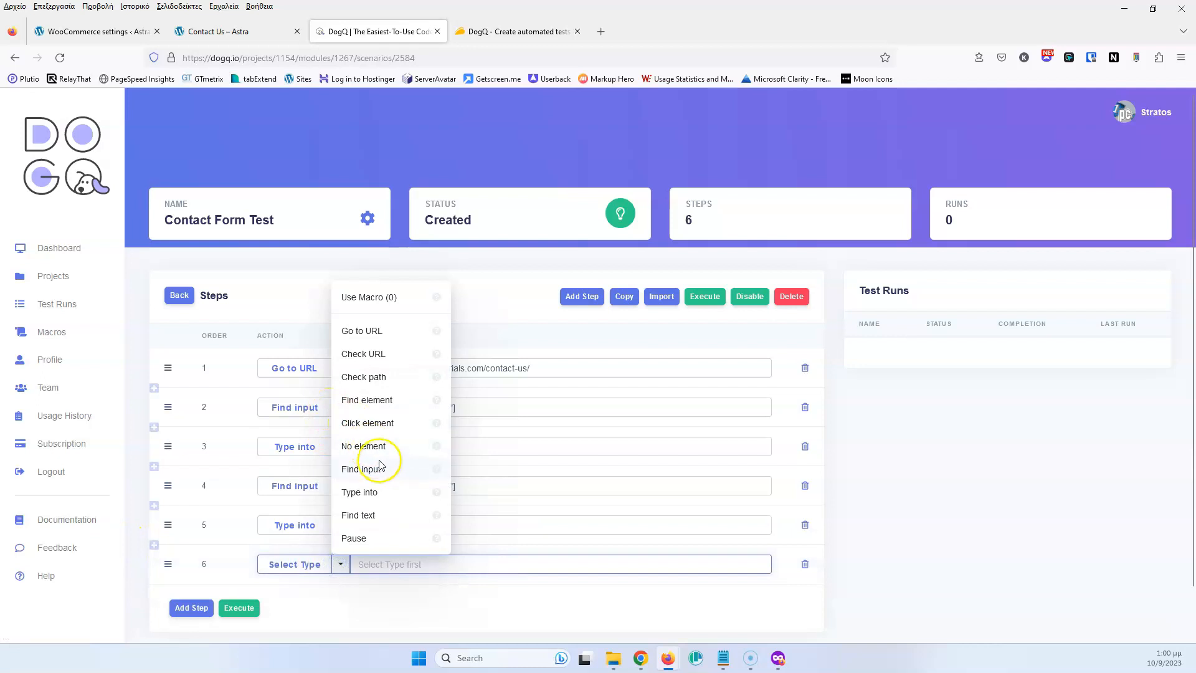
left_click(360, 464)
Step: Inspect the EMAIL field of the Contact Us form and copy its id attribute
left_click(218, 31)
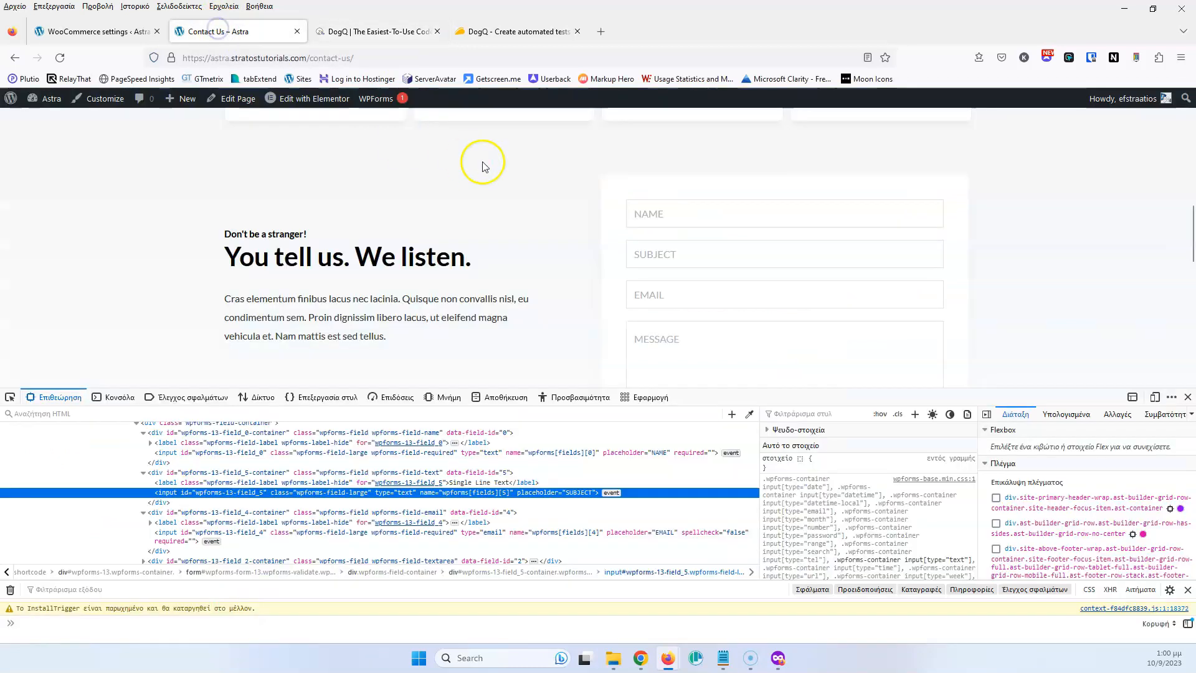
left_click(8, 397)
left_click(661, 295)
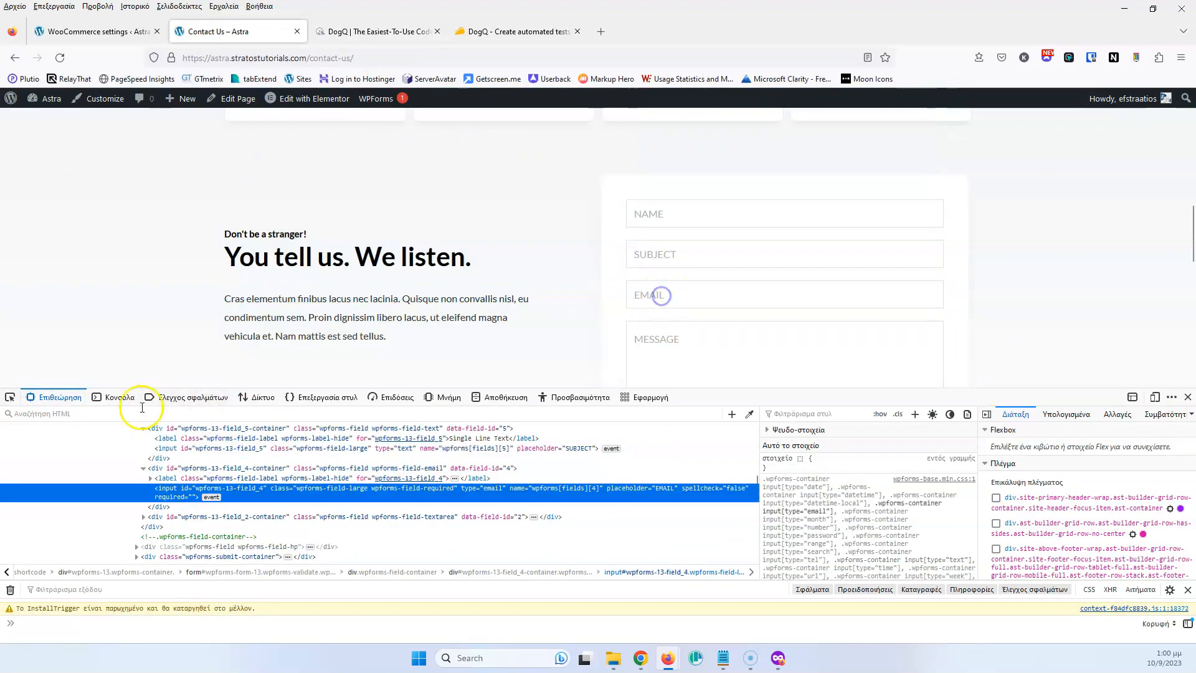
double_click(214, 489)
key("ctrl+c")
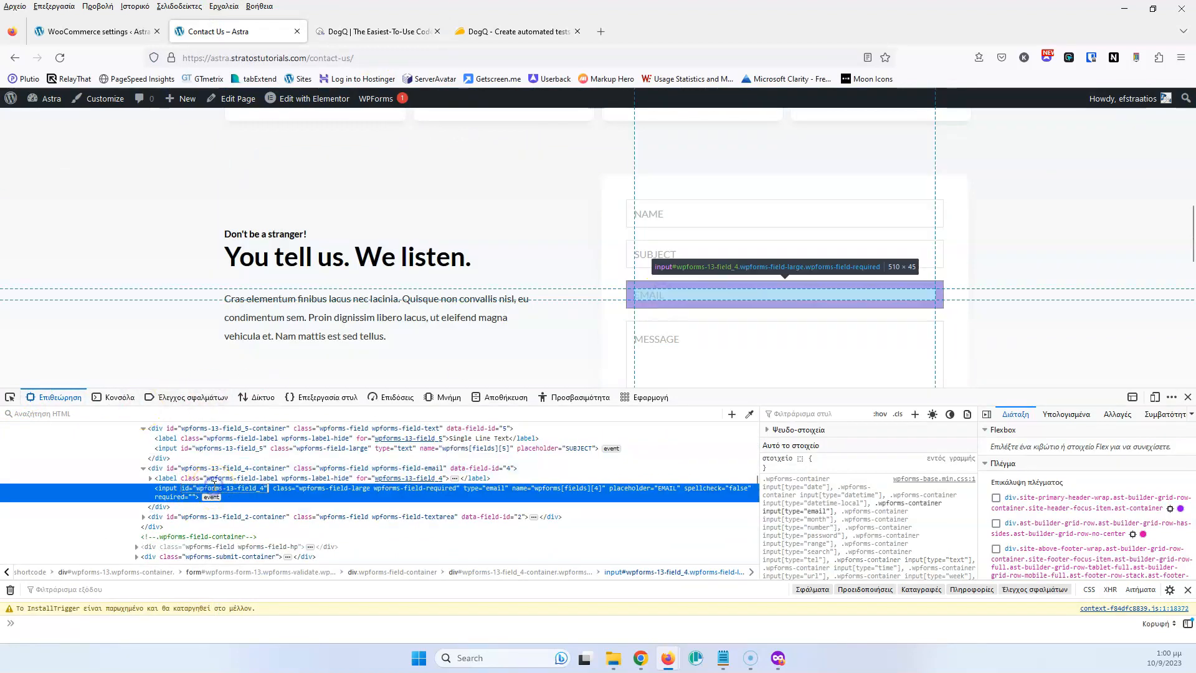
Step: Return to the DogQ scenario and set the sixth step's selector to [id="wpforms-13-field_4"]
left_click(340, 31)
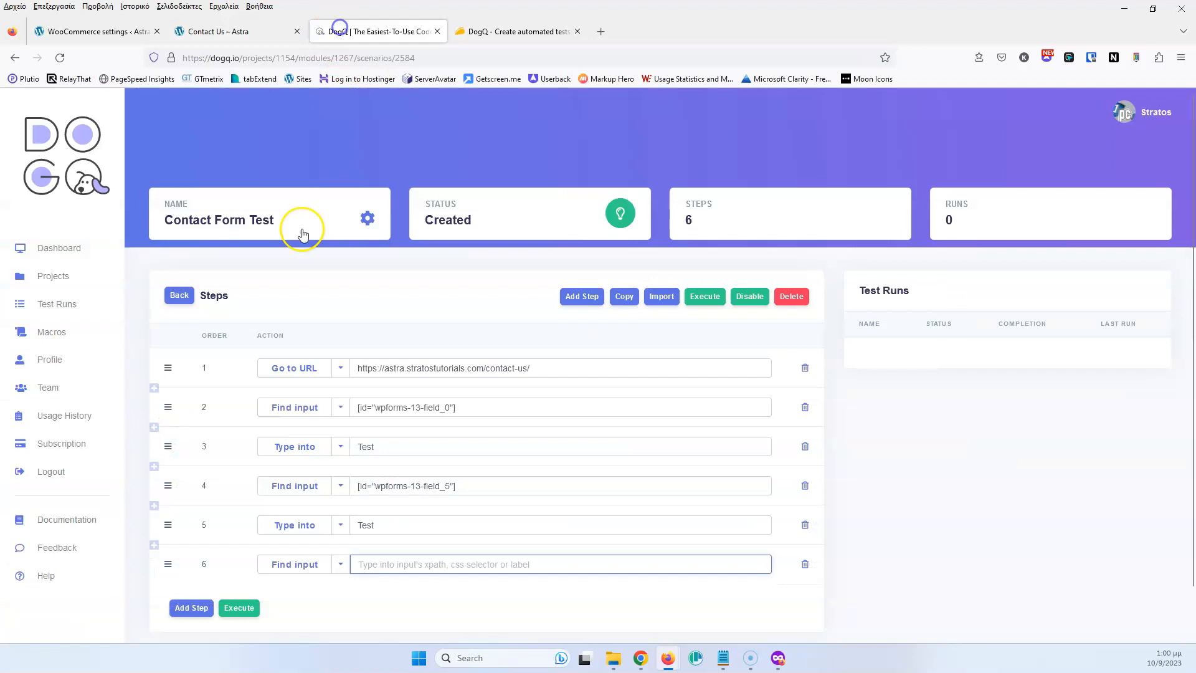
key("ctrl+v")
scroll(393, 484, "down", 2)
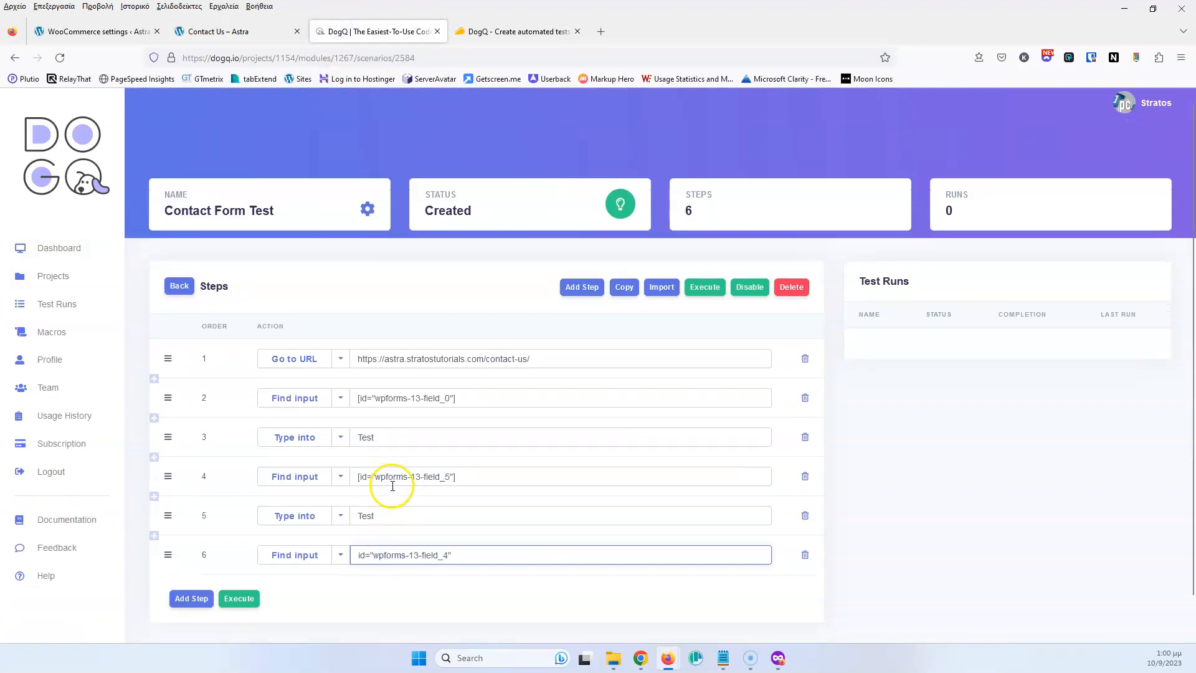
type("]")
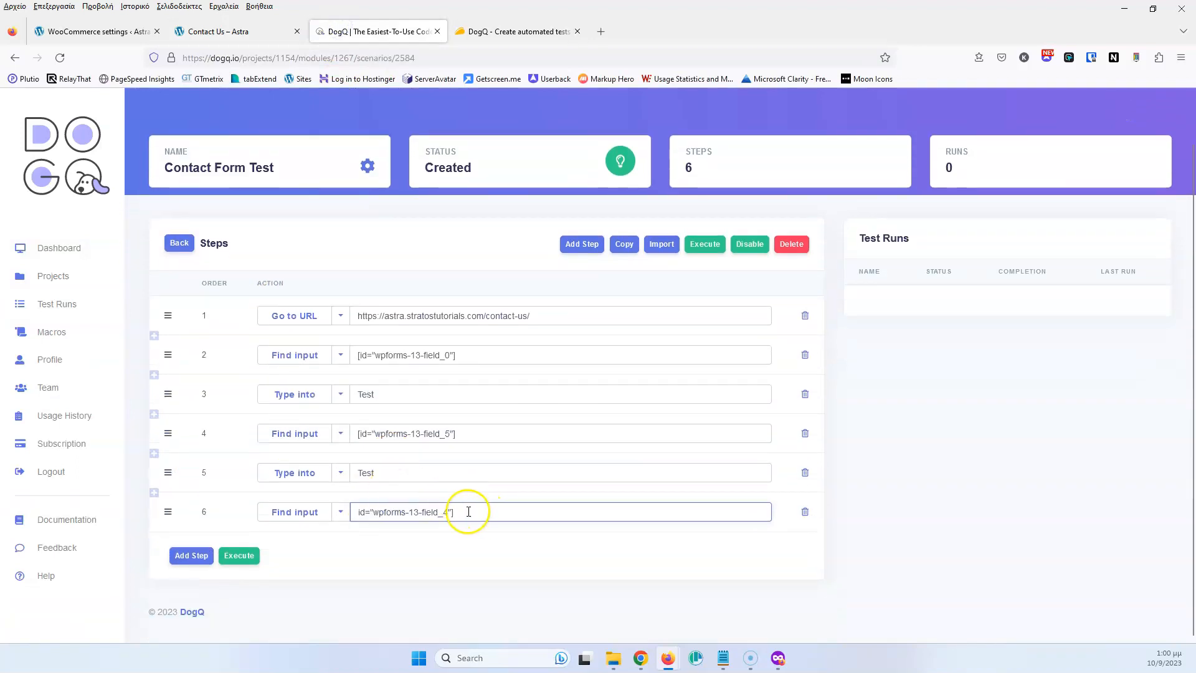
Step: Add a seventh step of type Type into with the text Test, copied from the fifth step
left_click(191, 555)
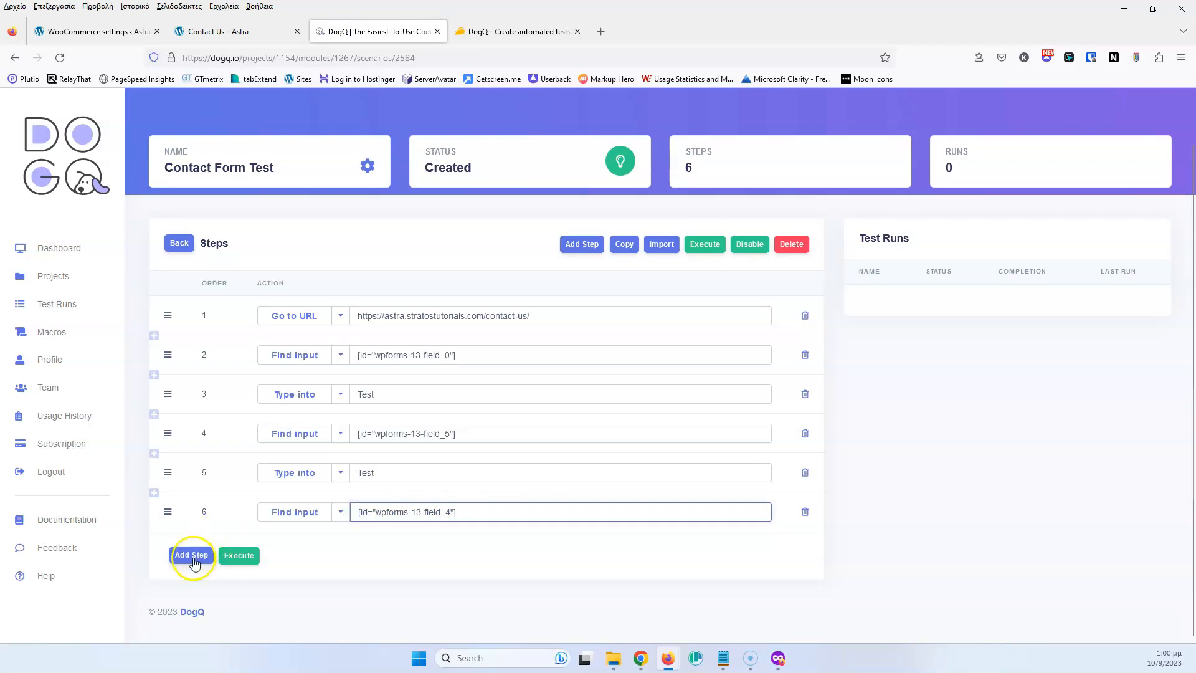
left_click(342, 552)
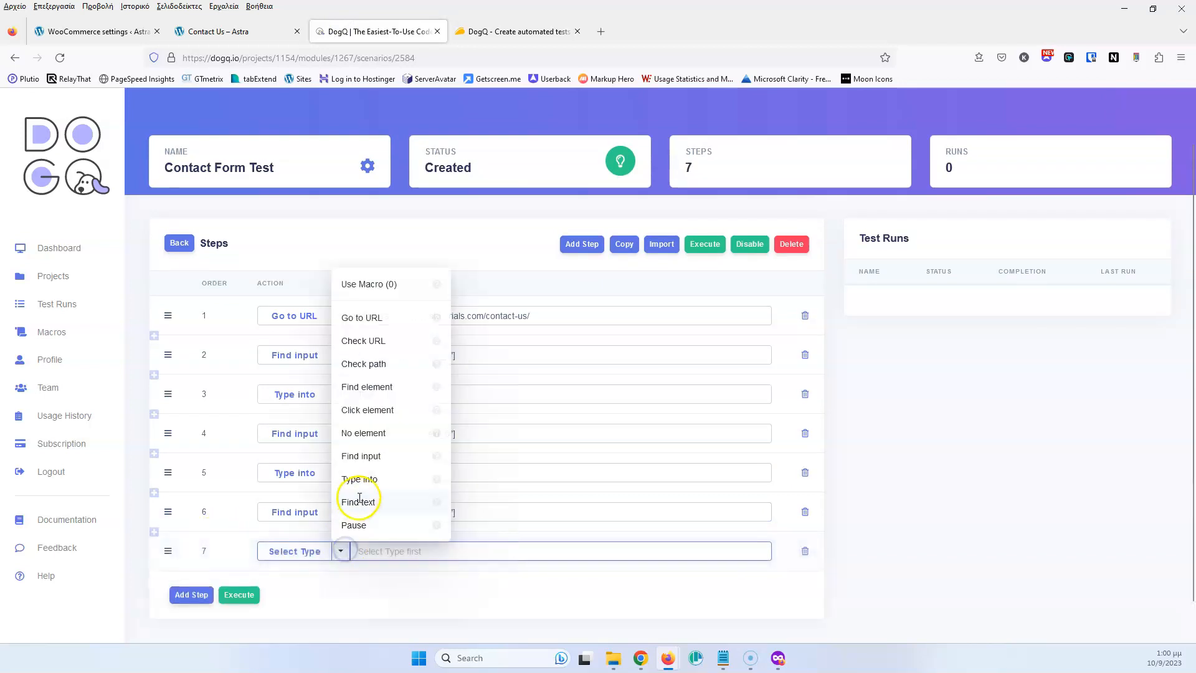
left_click(366, 480)
left_click_drag(388, 476, 351, 475)
key("ctrl+c")
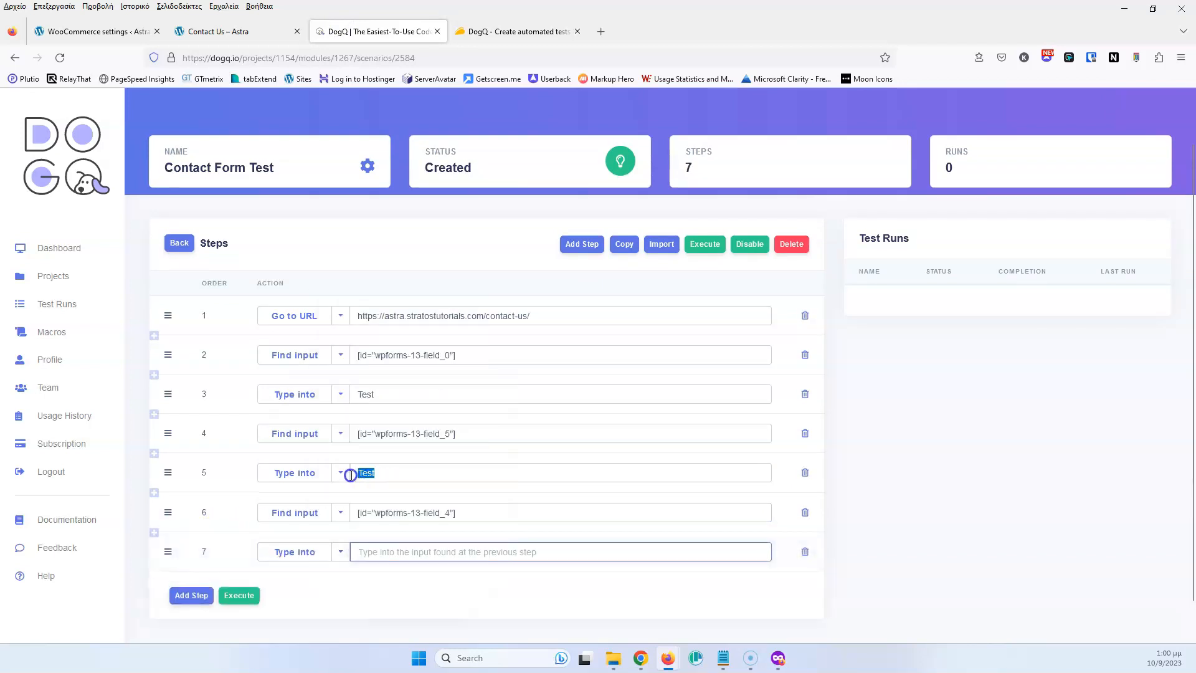
left_click(412, 552)
key("ctrl+v")
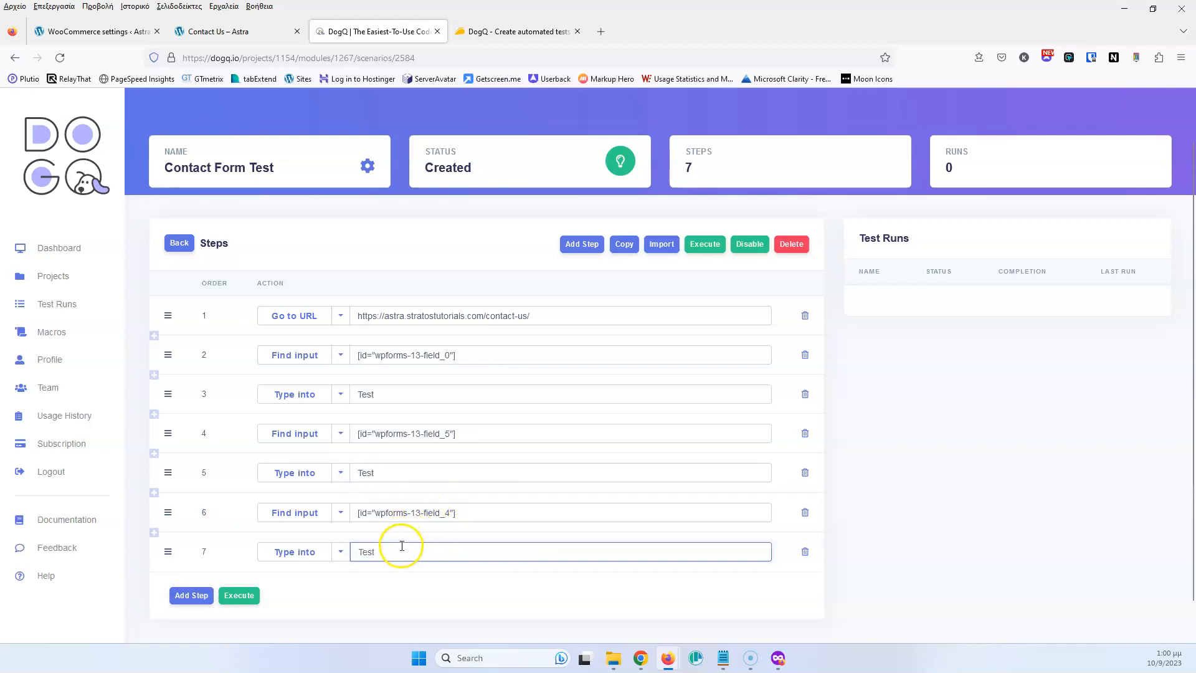
Step: Add an eighth step to the scenario with the action type Find input
scroll(401, 550, "down", 1)
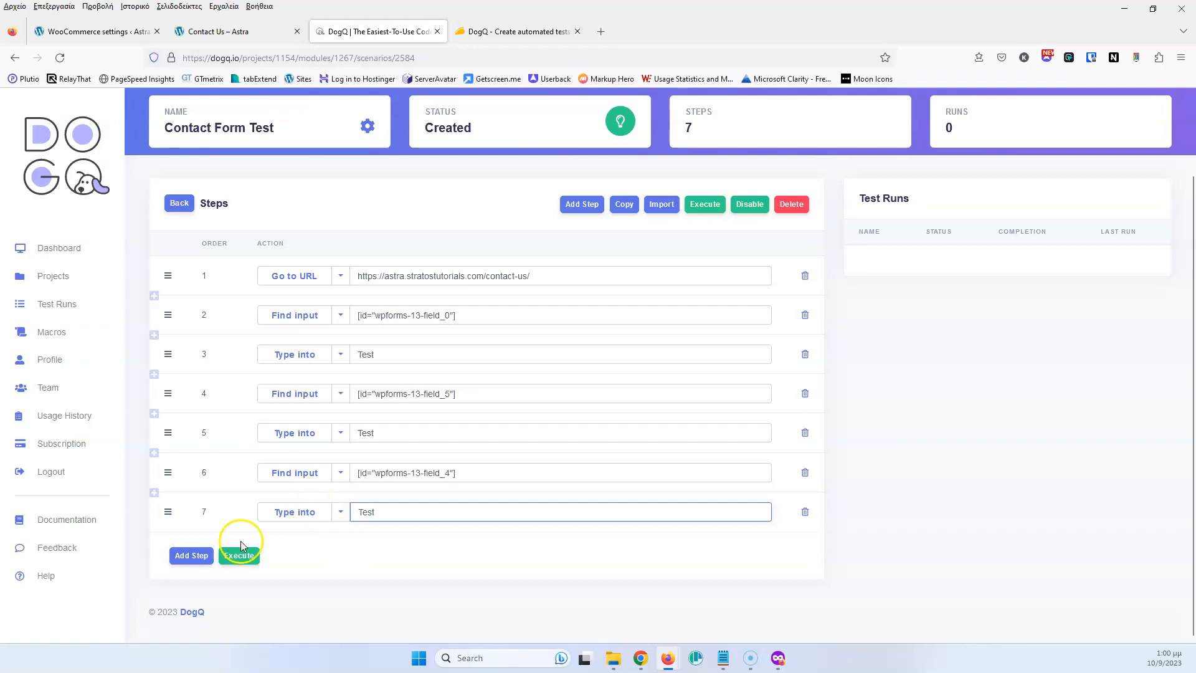
left_click(190, 556)
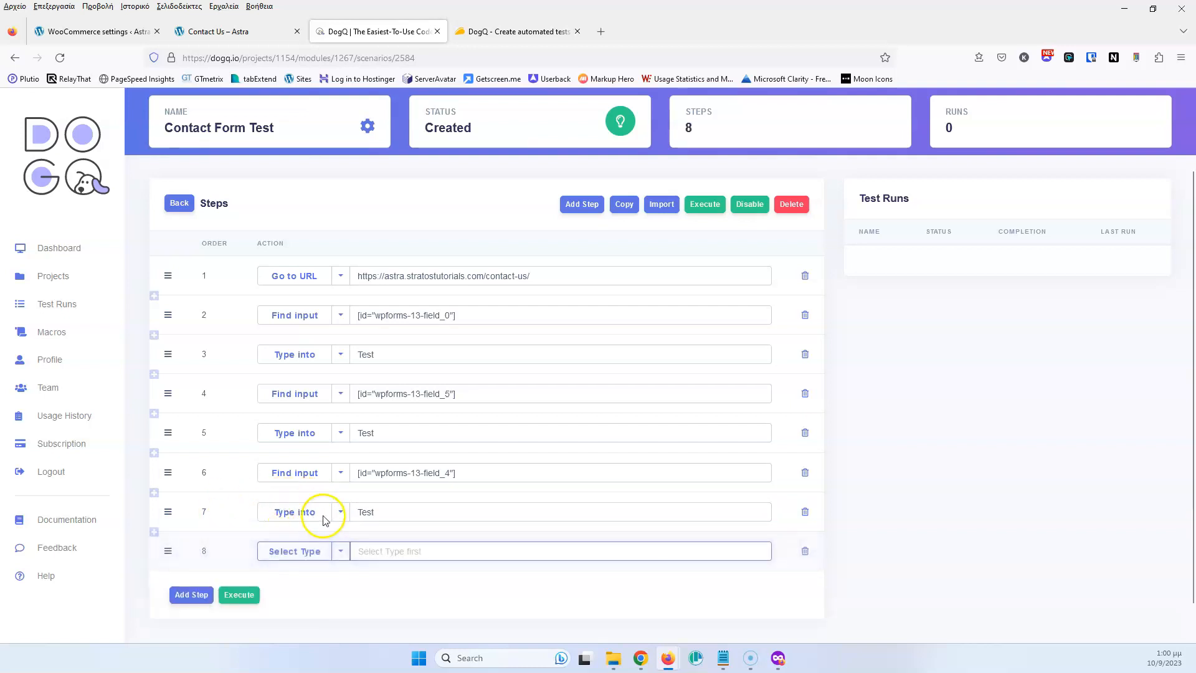
left_click(336, 551)
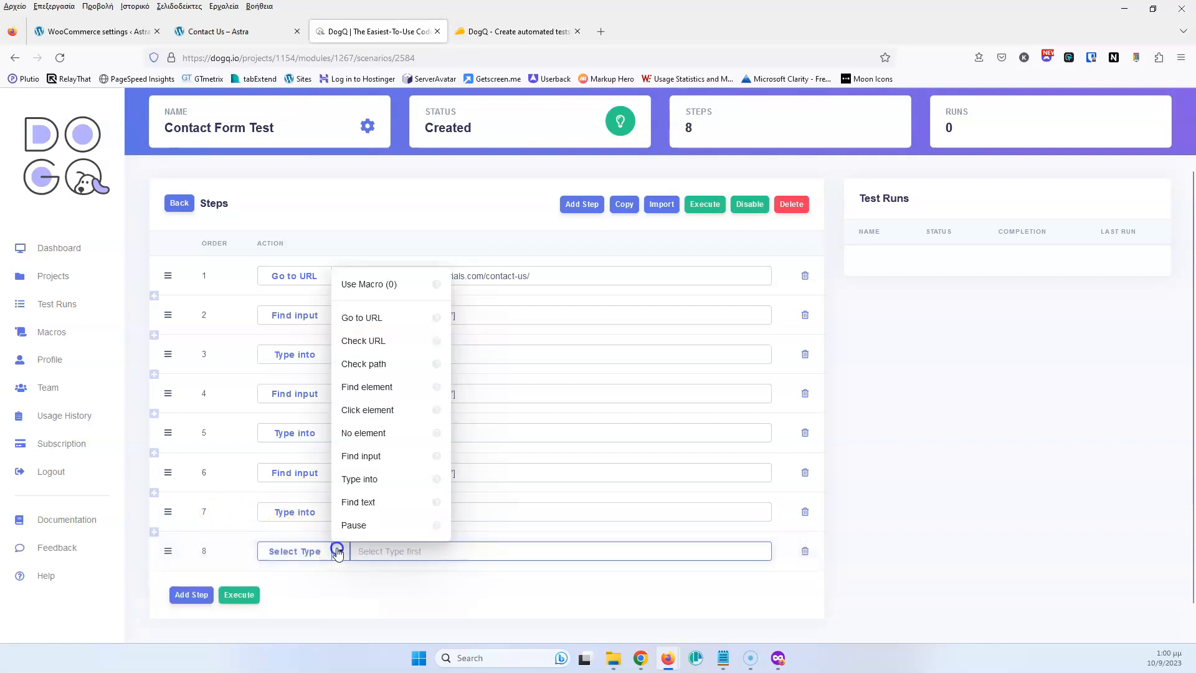
left_click(389, 460)
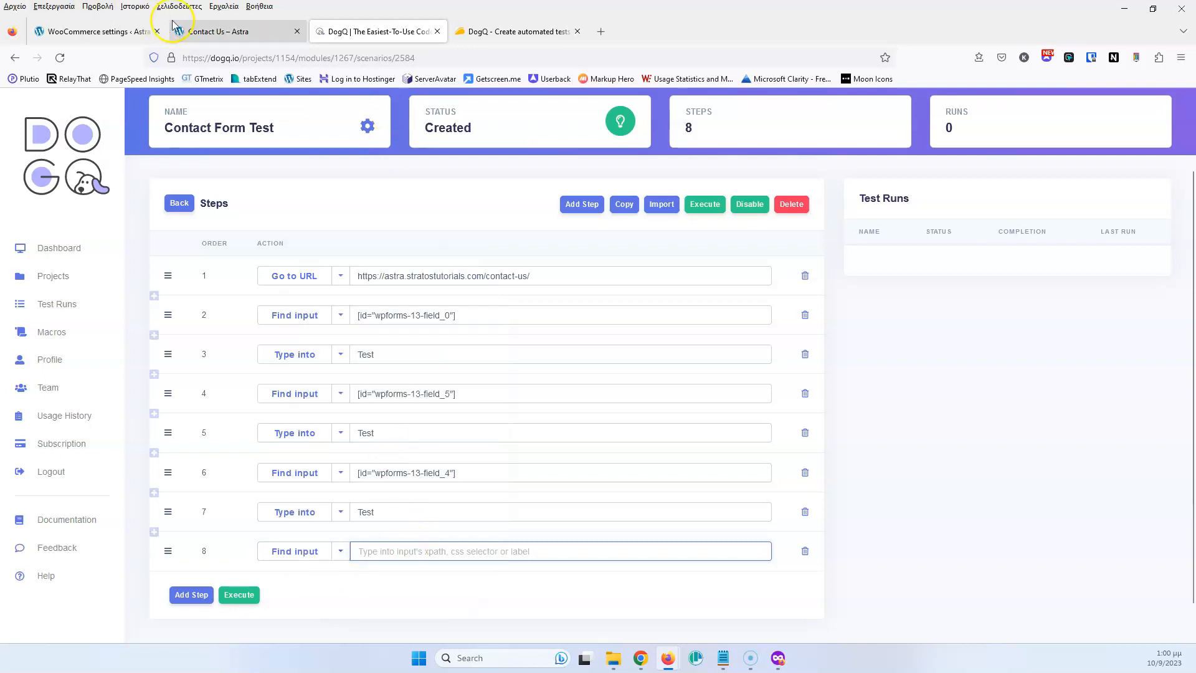
Step: Copy the MESSAGE field's id from the Contact Us page and set the eighth step's selector to [id="wpforms-13-field_2"]
left_click(235, 31)
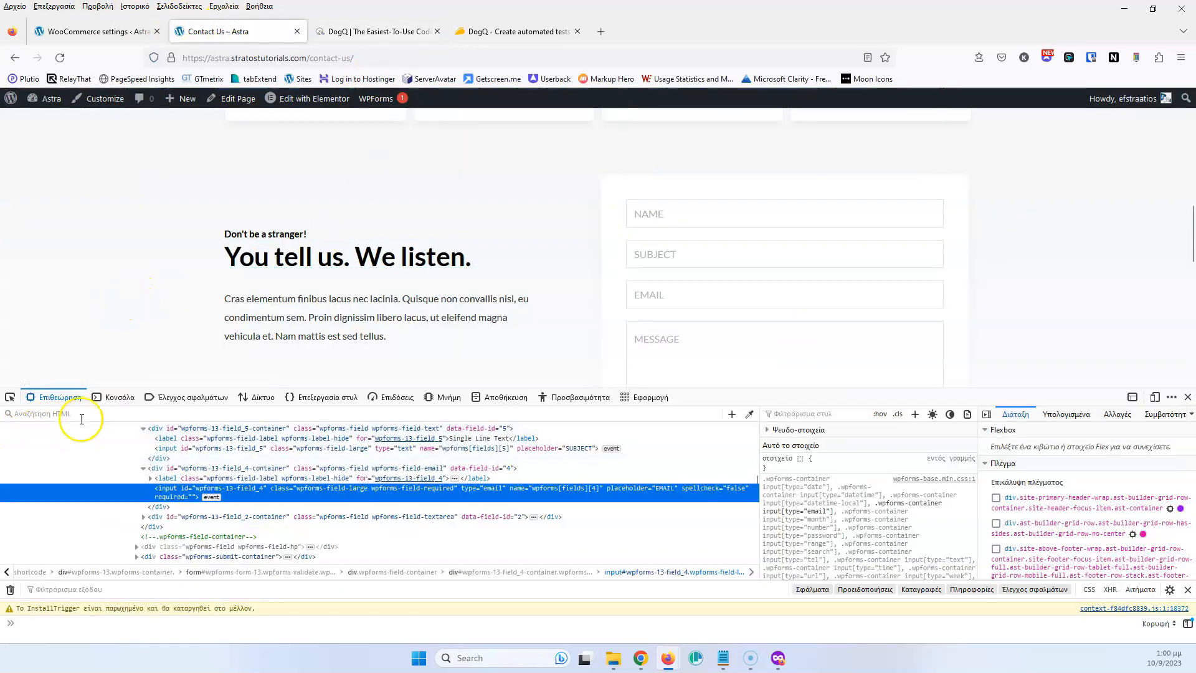
left_click(12, 398)
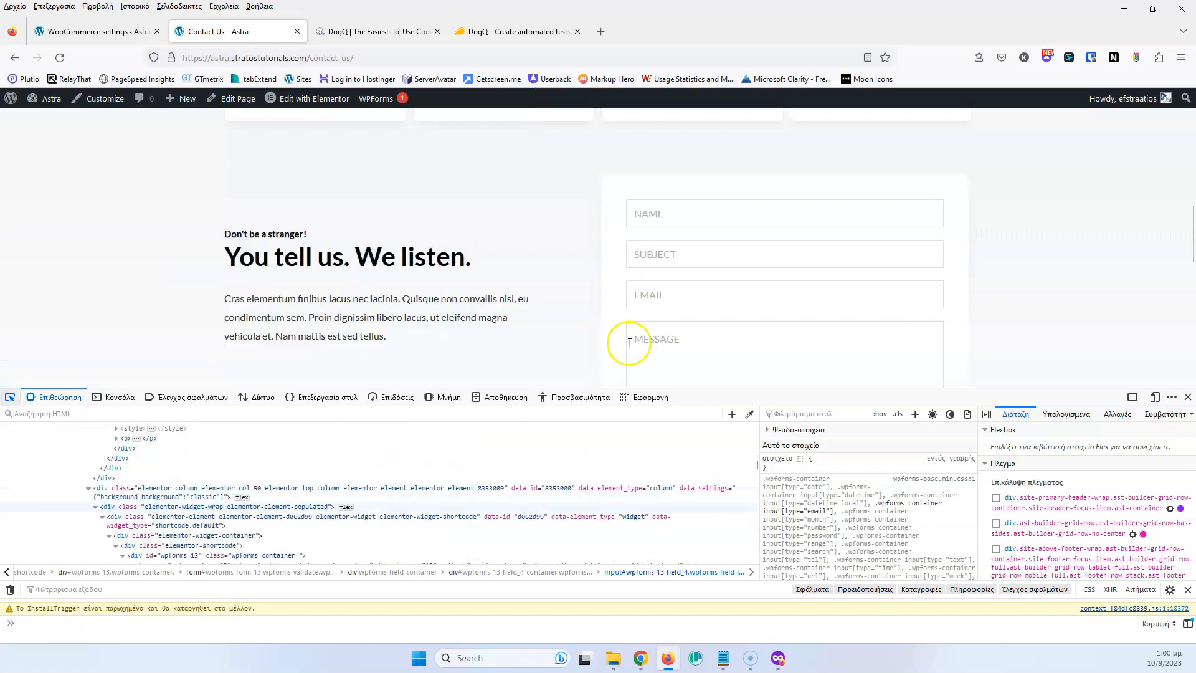
left_click(667, 337)
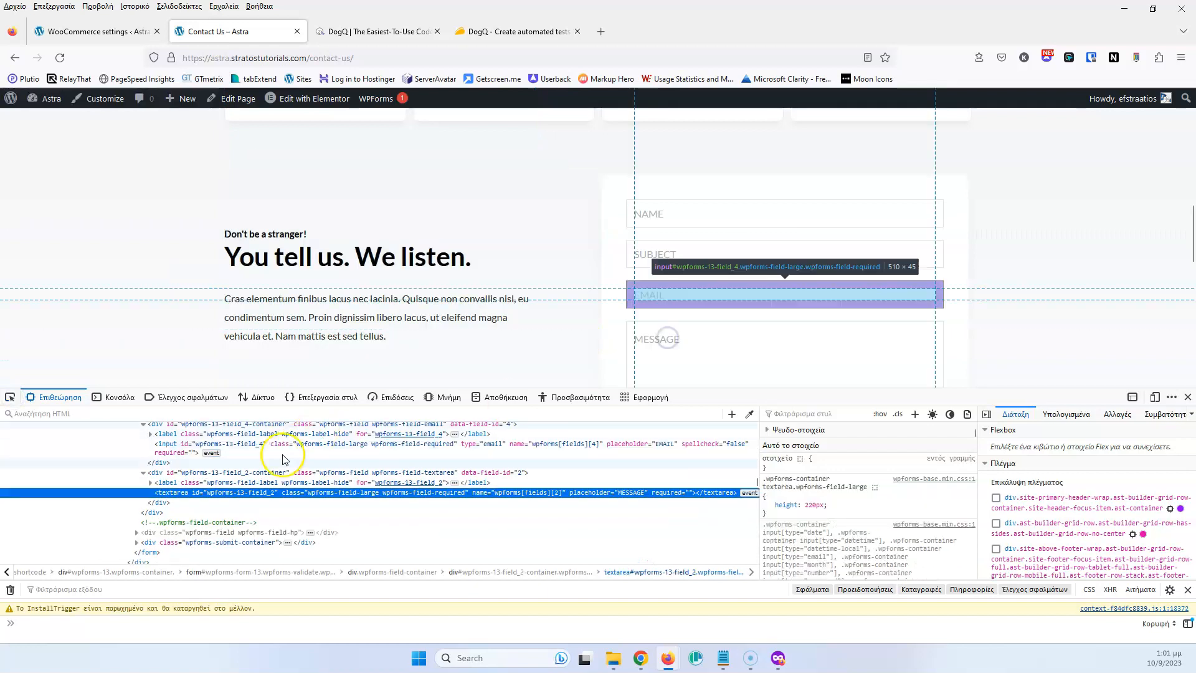
double_click(237, 493)
left_click(374, 31)
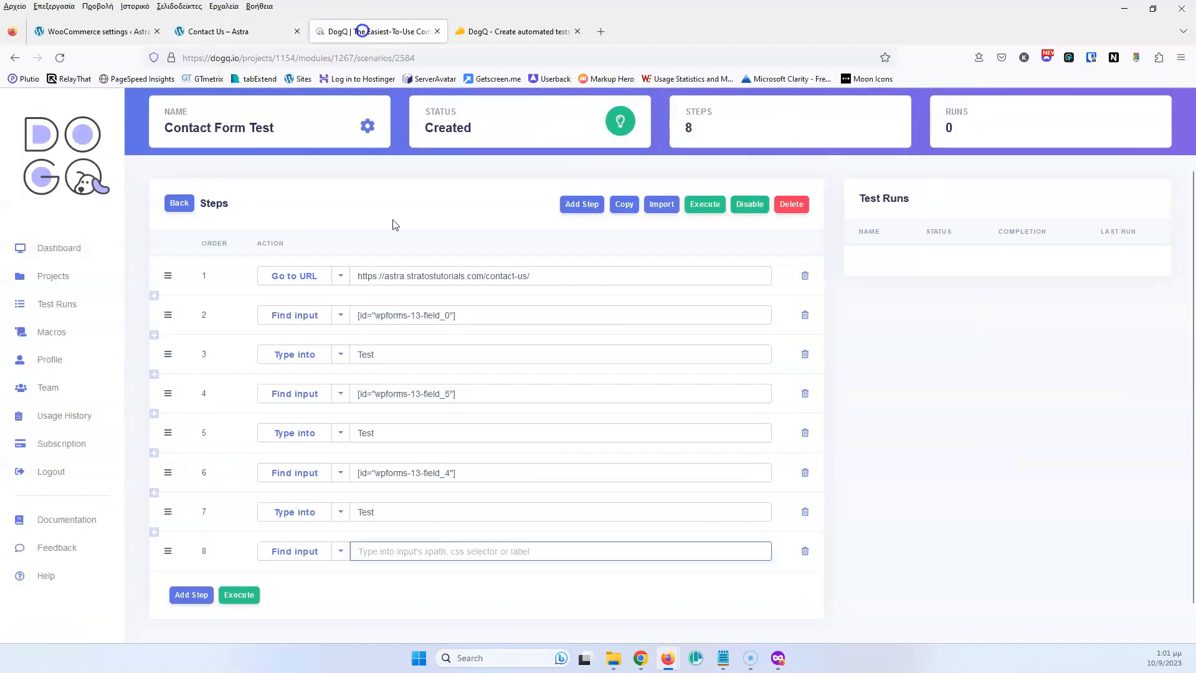
type("id=\"wpforms-13-field_2\"")
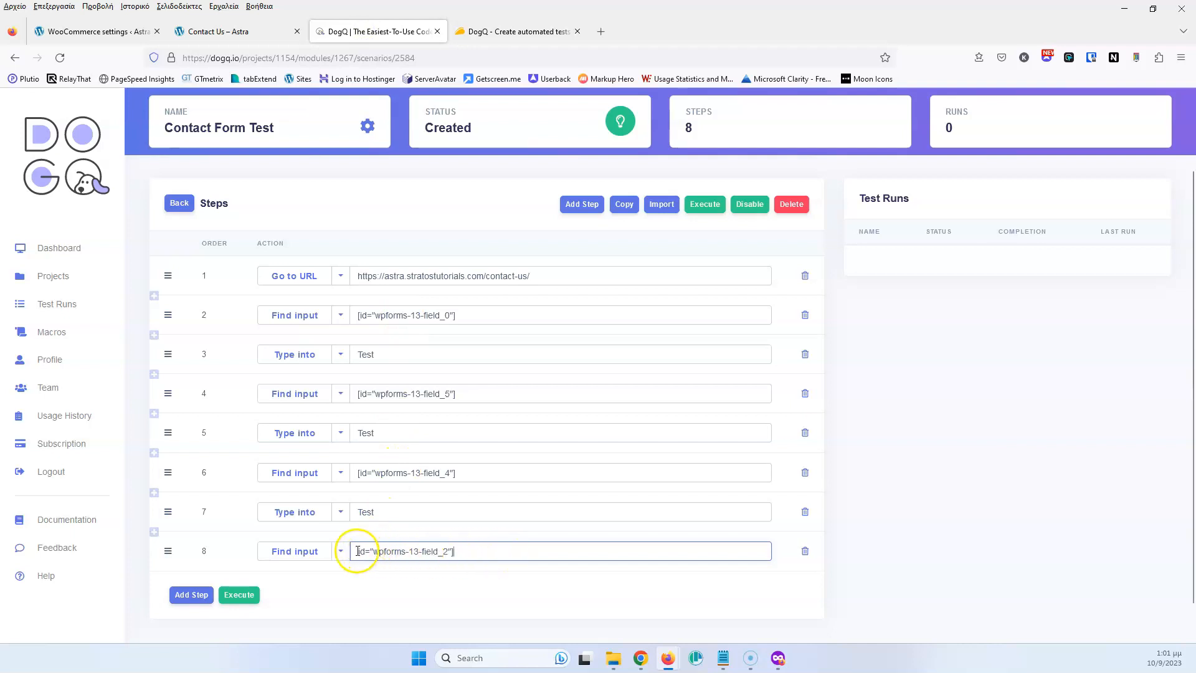
Step: Add a ninth step of type Type into with the text Test, copied from the seventh step
left_click(187, 595)
left_click(343, 592)
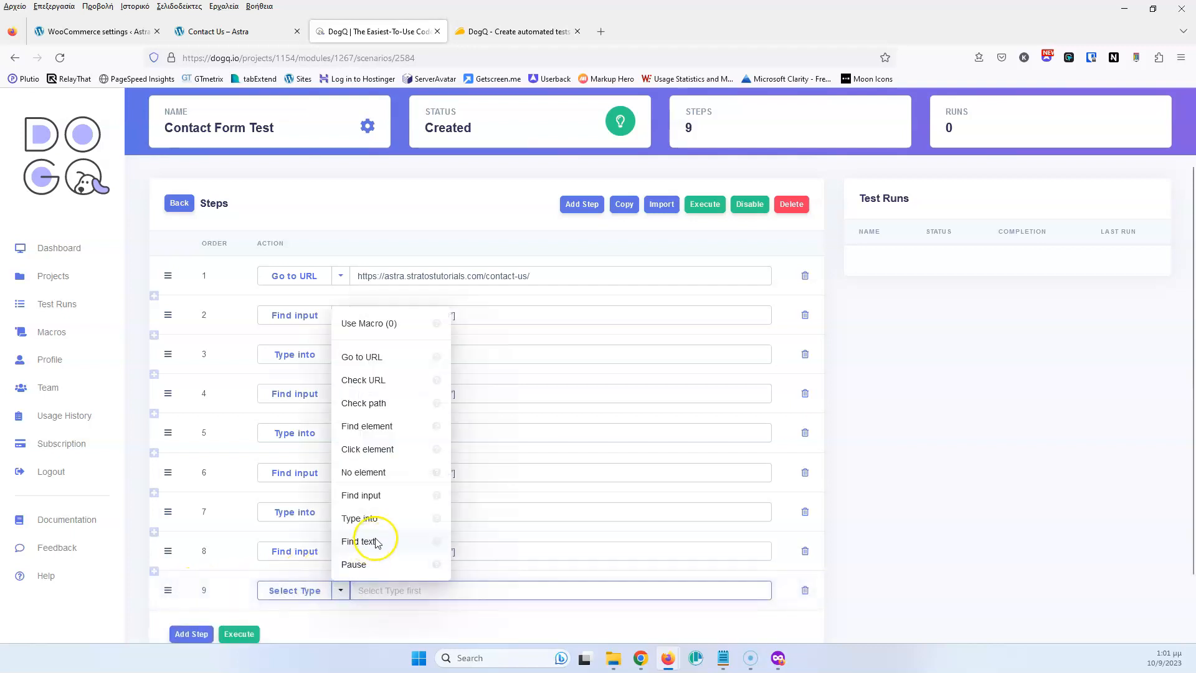
left_click(379, 519)
left_click_drag(410, 519, 326, 518)
key("ctrl+c")
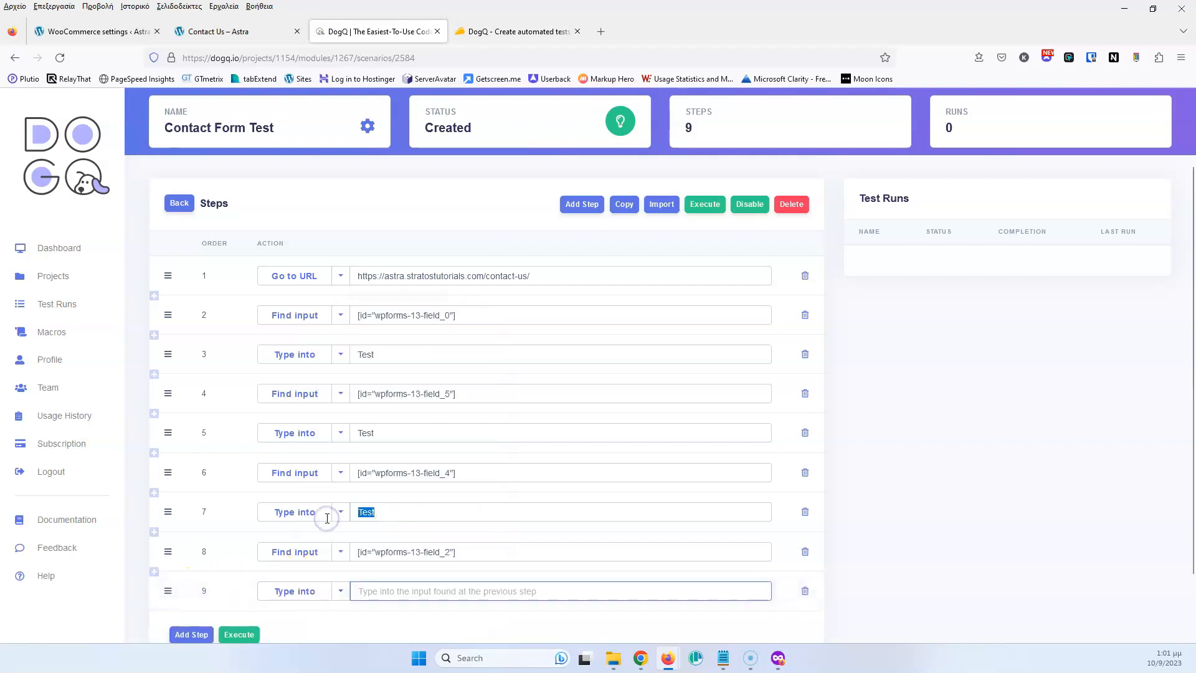
left_click(374, 591)
key("ctrl+v")
Step: Add a tenth step, and inspect the SEND MESSAGE button of the Contact Us form for its label text
scroll(374, 590, "down", 2)
left_click(211, 555)
left_click(212, 31)
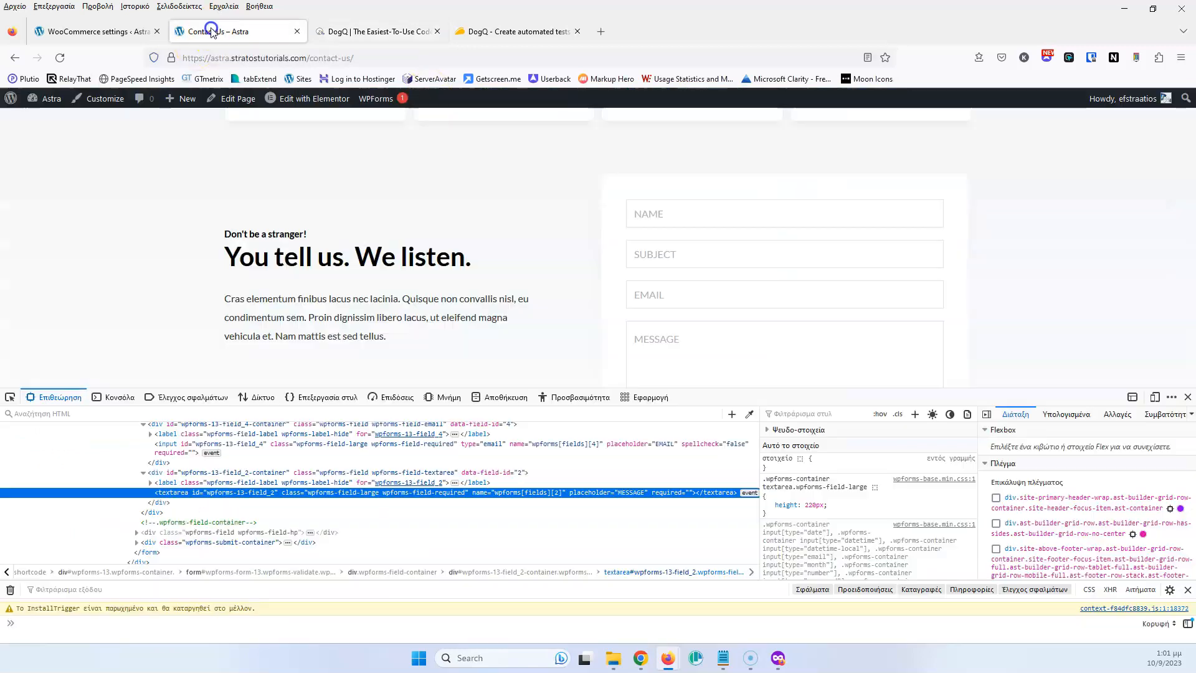
left_click(10, 397)
scroll(479, 260, "down", 3)
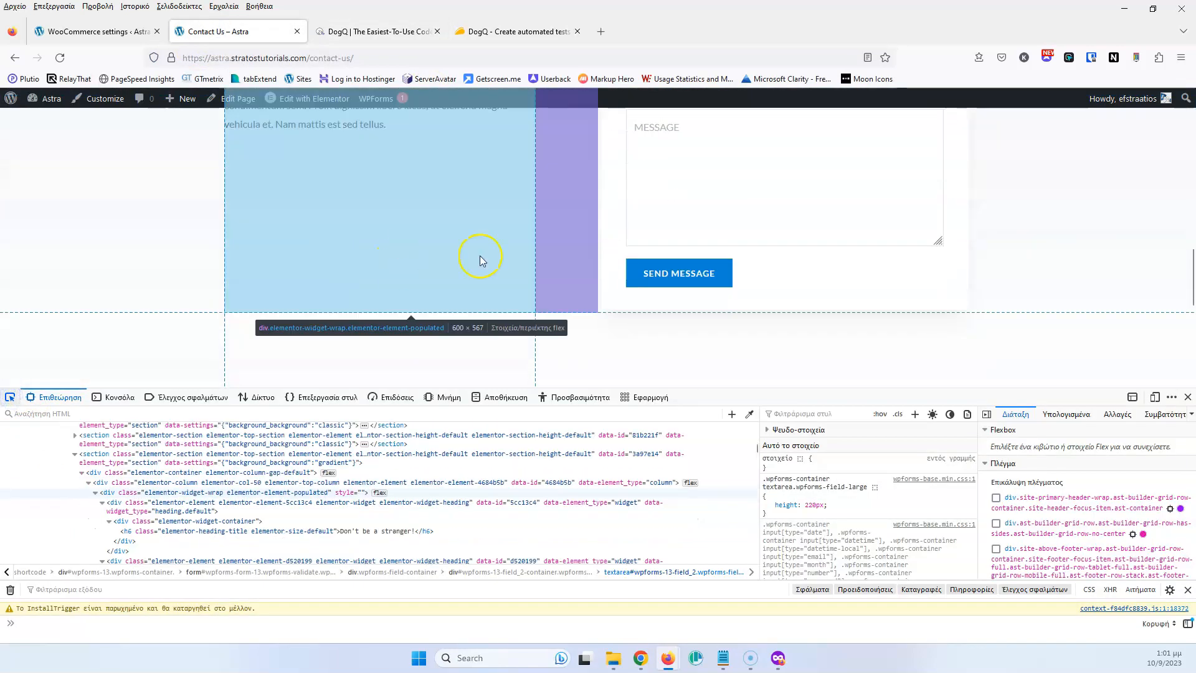
left_click(660, 272)
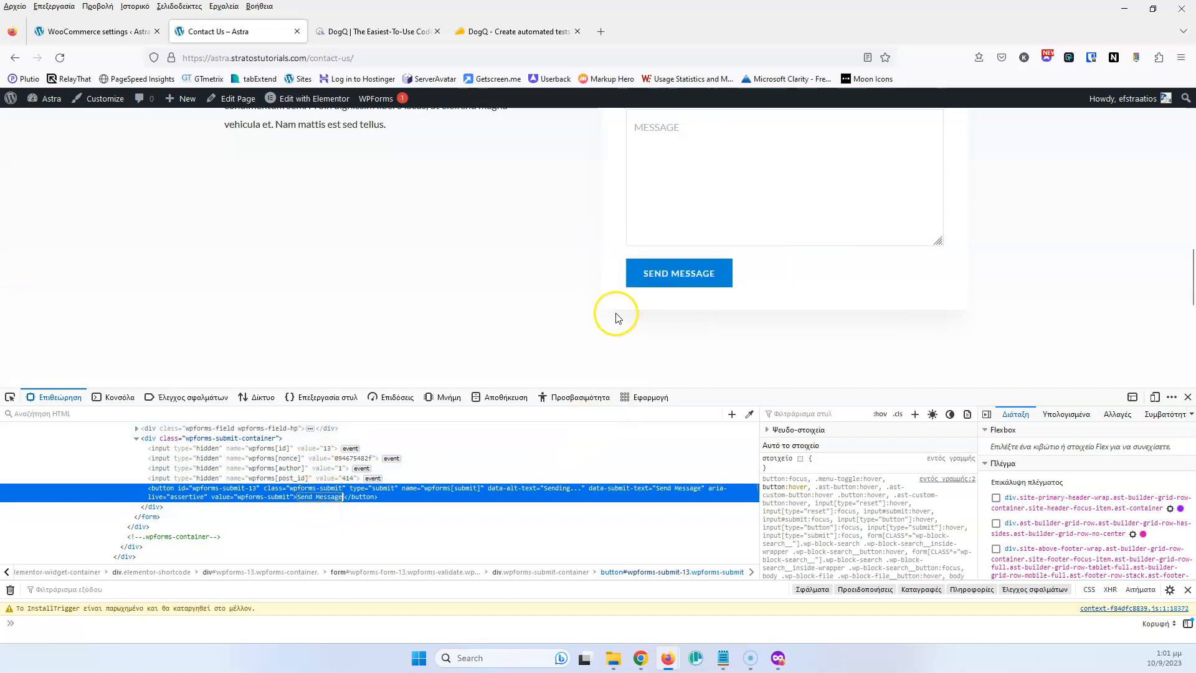
Step: Return to the DogQ scenario and set the tenth step to Find element with the label Send Message
left_click(394, 32)
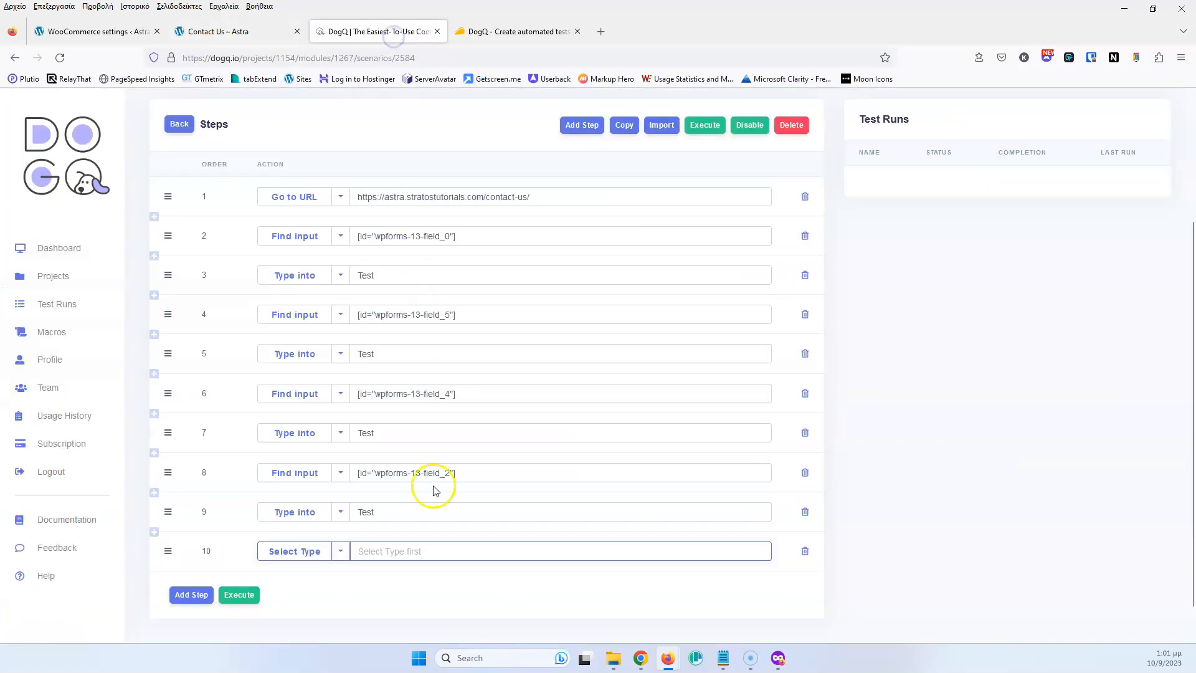
left_click(341, 551)
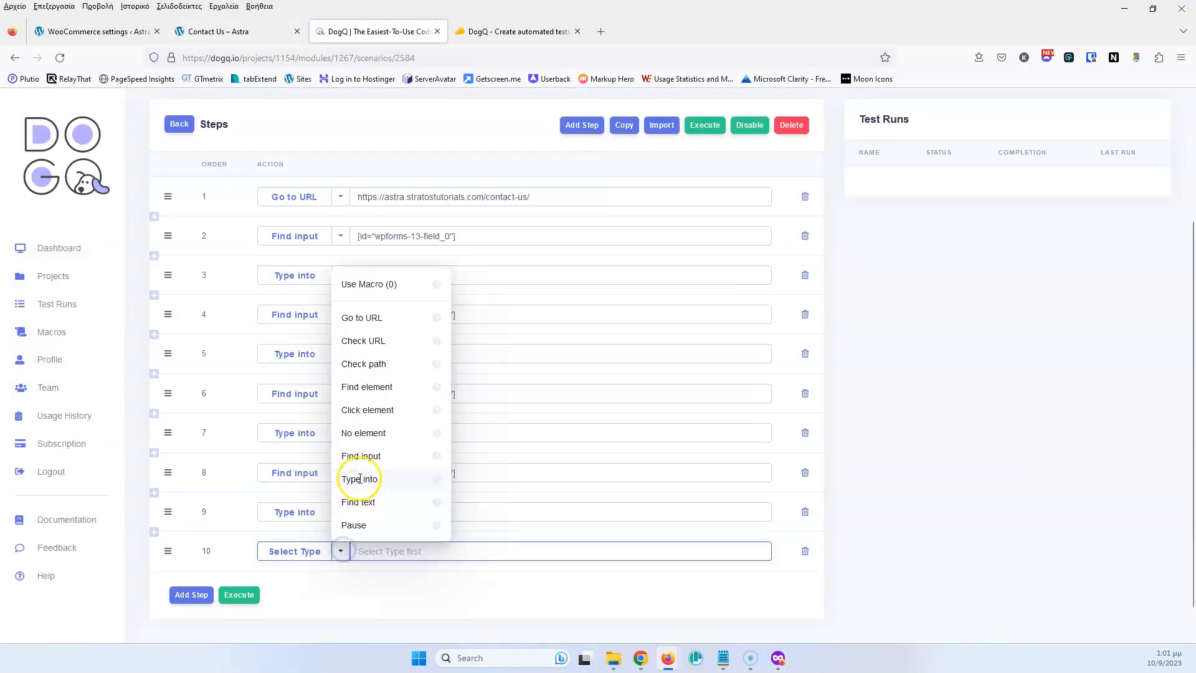
left_click(393, 387)
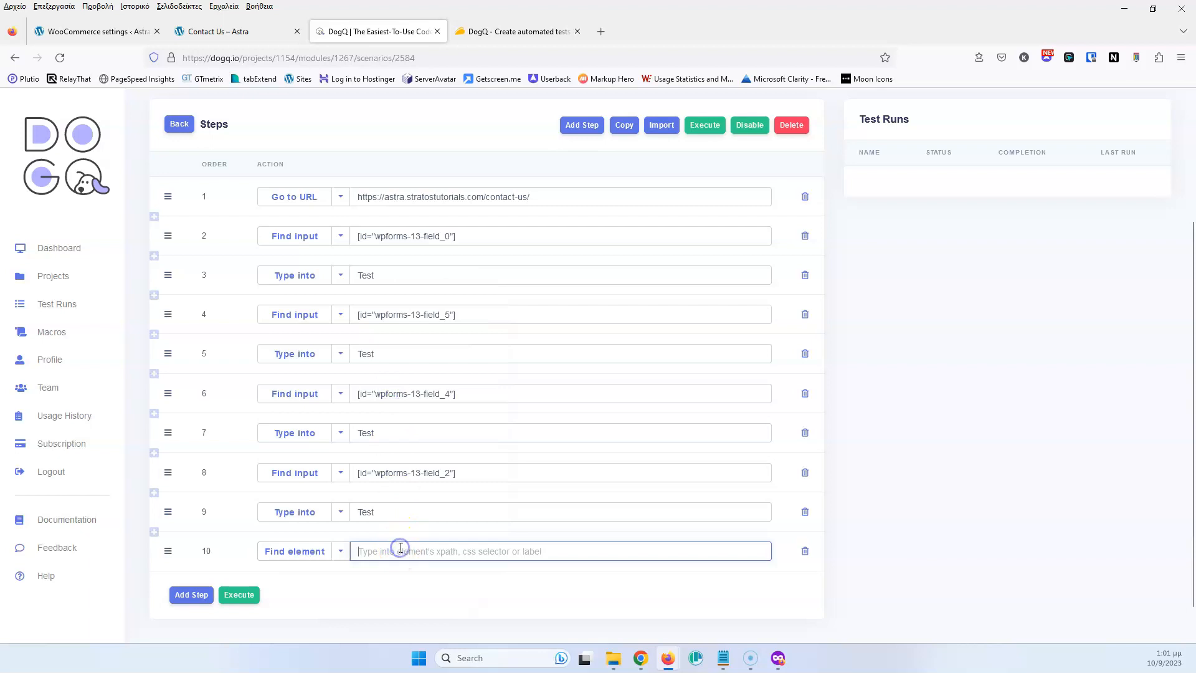
type("Send Message")
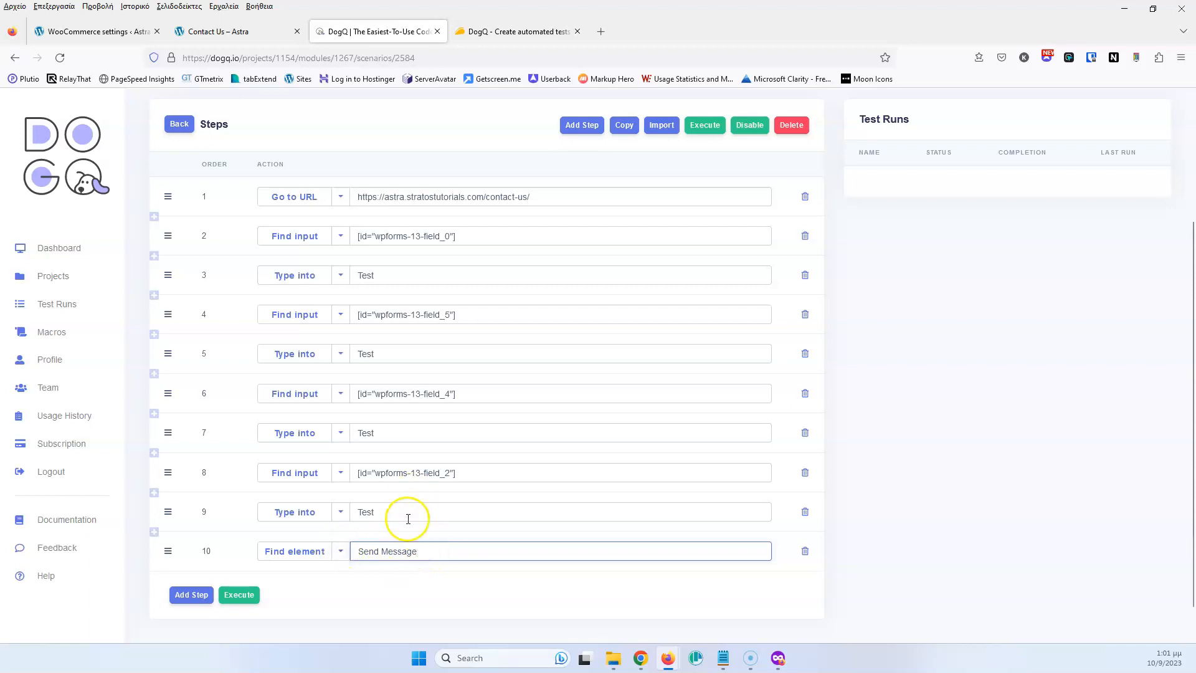
Step: Add an eleventh step to the scenario with the action type Click element
scroll(411, 518, "down", 1)
left_click(191, 555)
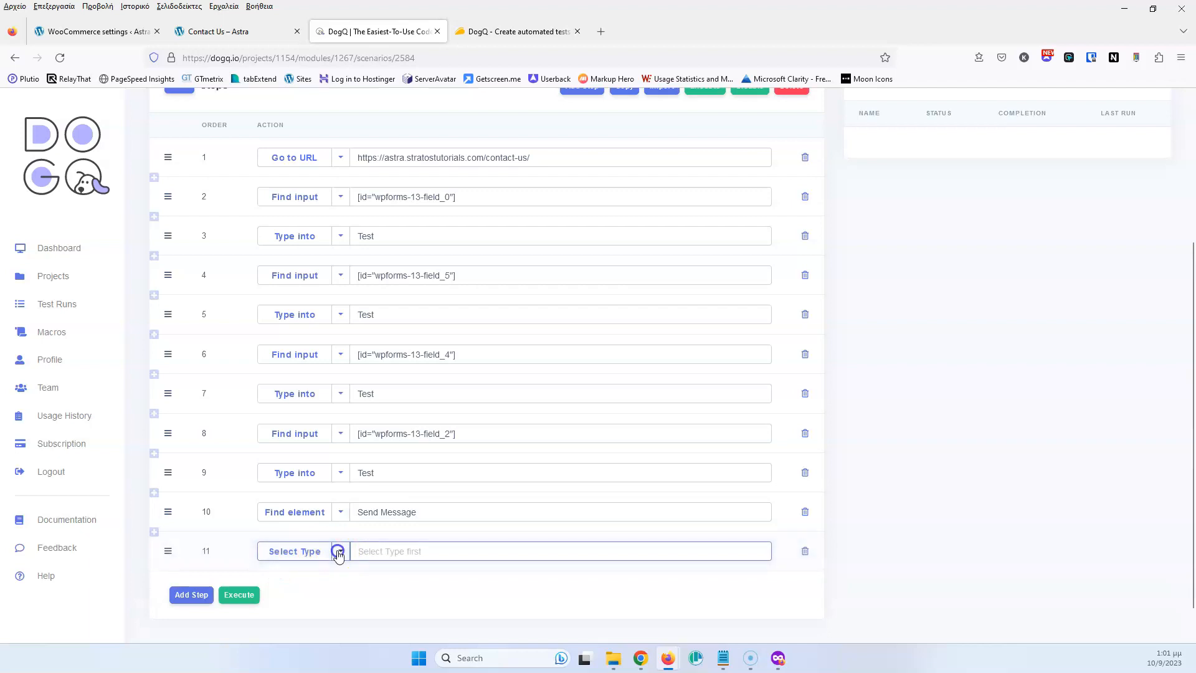
left_click(340, 552)
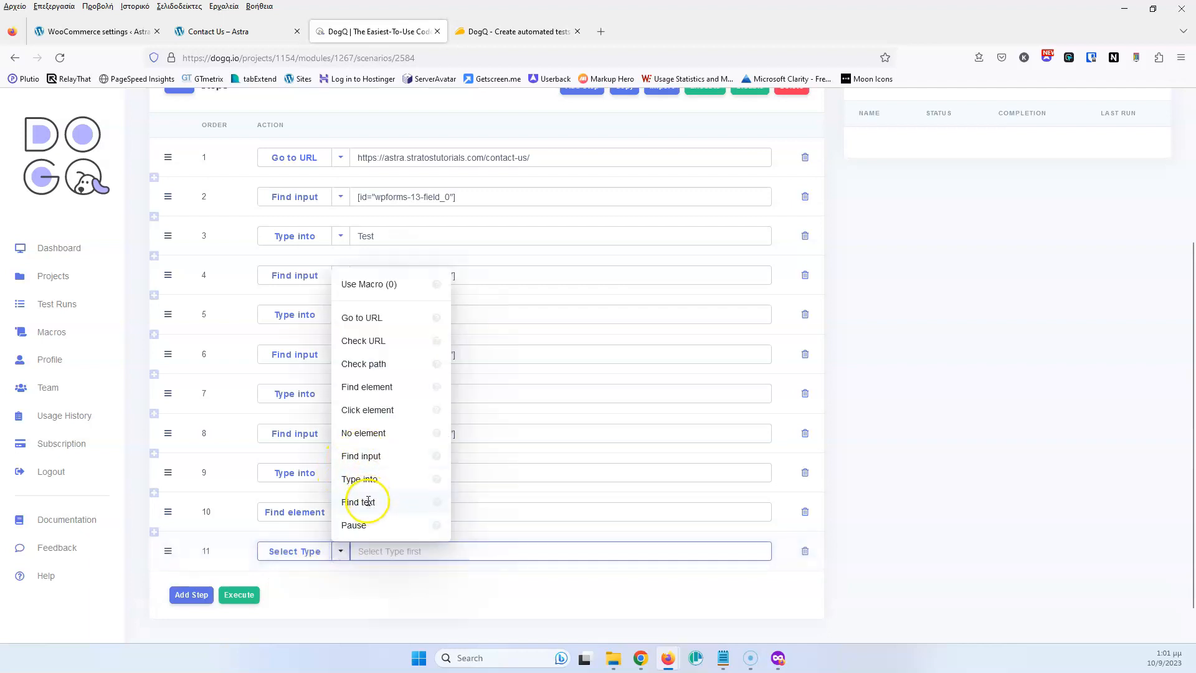
left_click(392, 409)
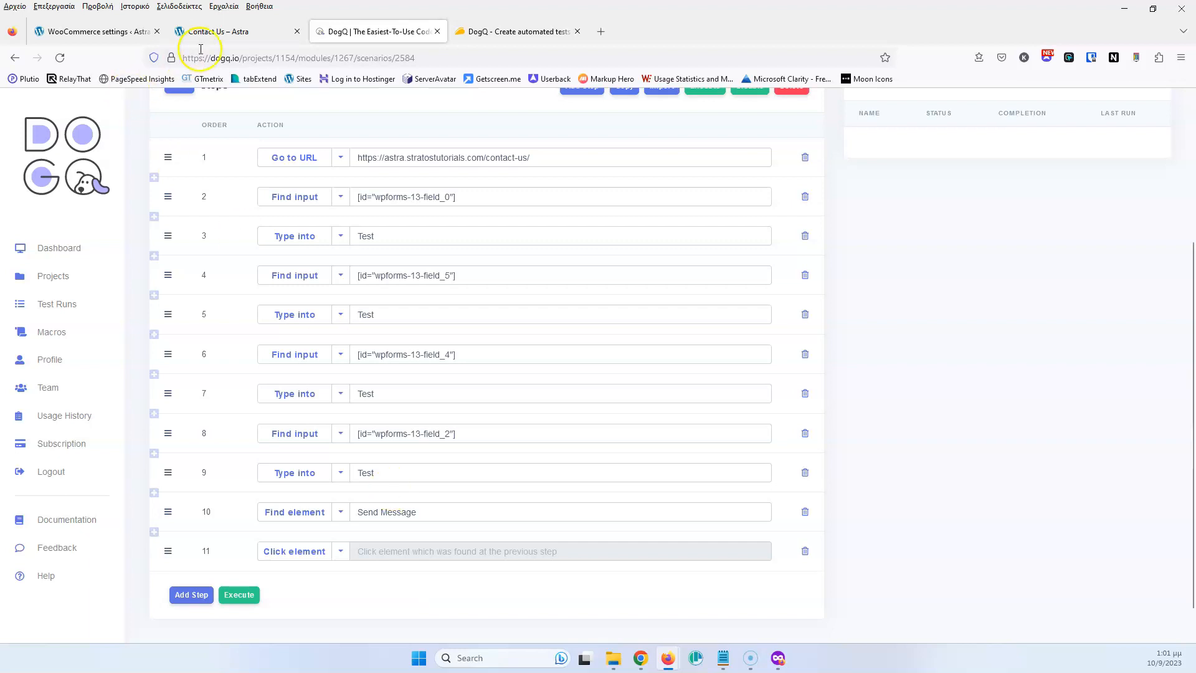
Step: Switch to the Contact Us page, close the inspector, and enter test in the form's NAME and SUBJECT fields
left_click(213, 34)
scroll(469, 269, "up", 3)
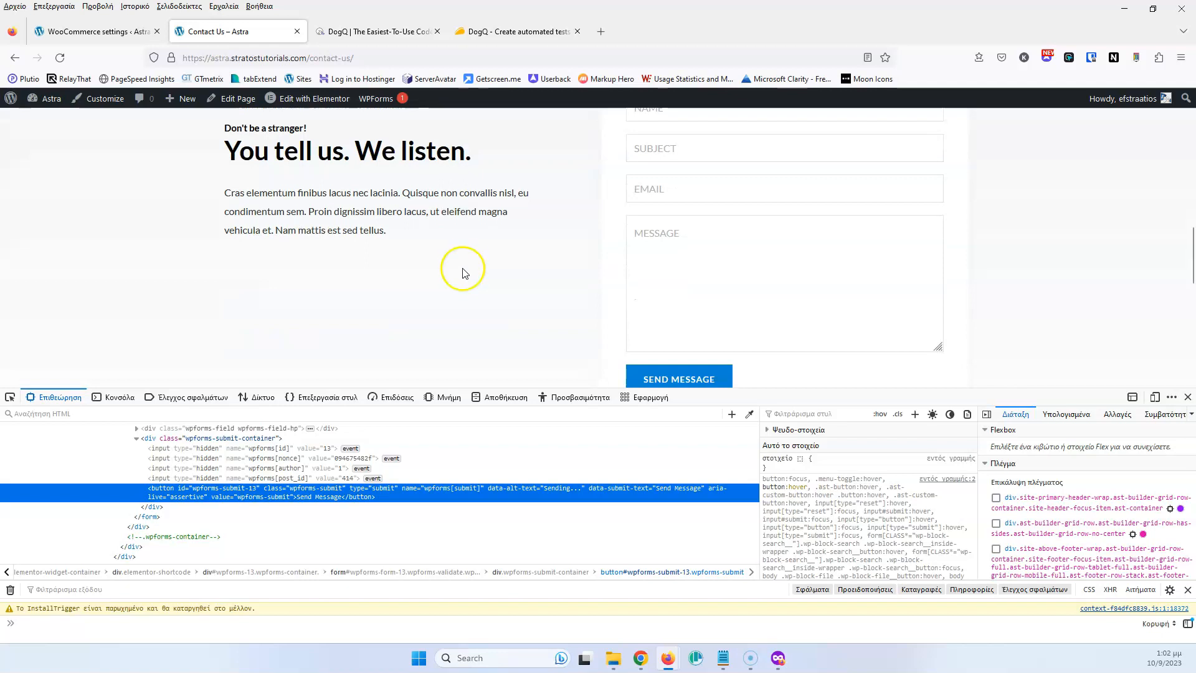
scroll(462, 273, "up", 3)
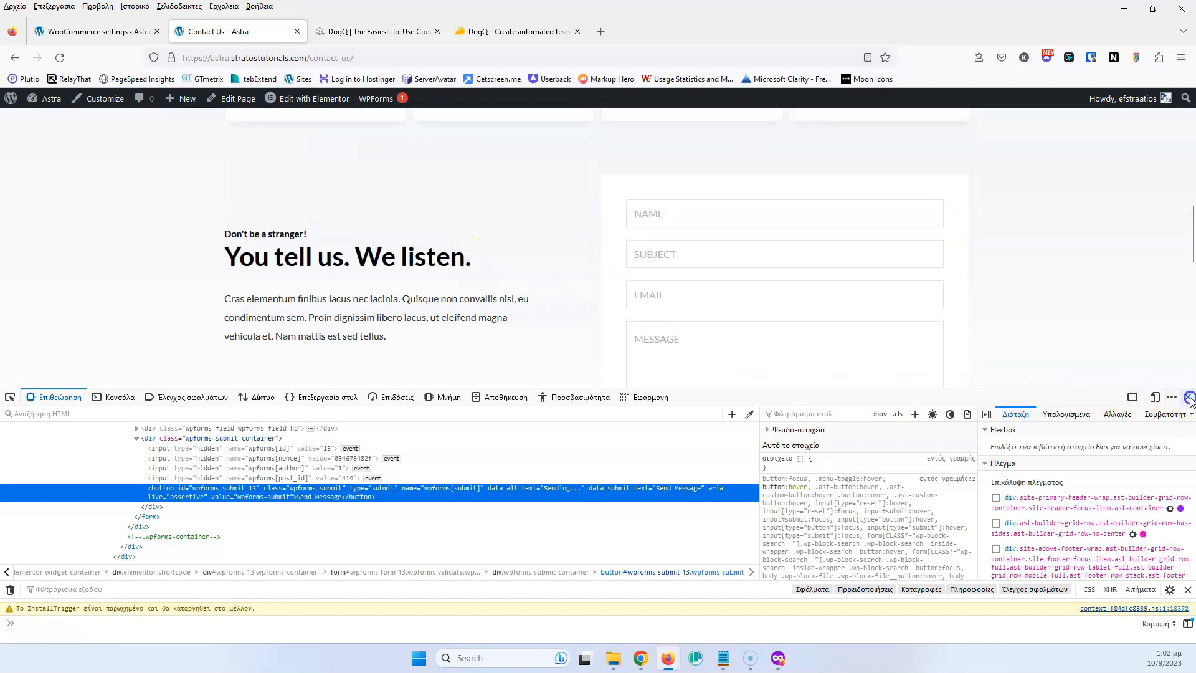
left_click(1190, 398)
left_click(773, 213)
type("te")
left_click(570, 242)
left_click(654, 254)
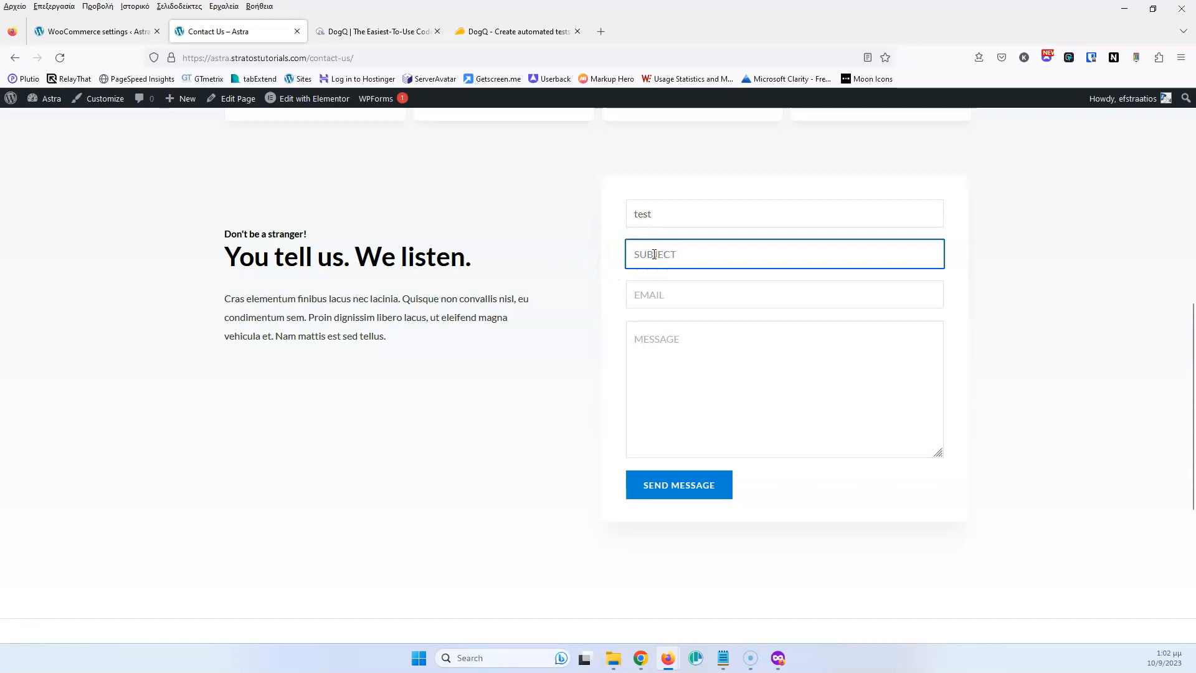
left_click(629, 268)
type("test")
Step: Fill in the form's e-mail address and a short message, and send the form
left_click(654, 302)
type("te")
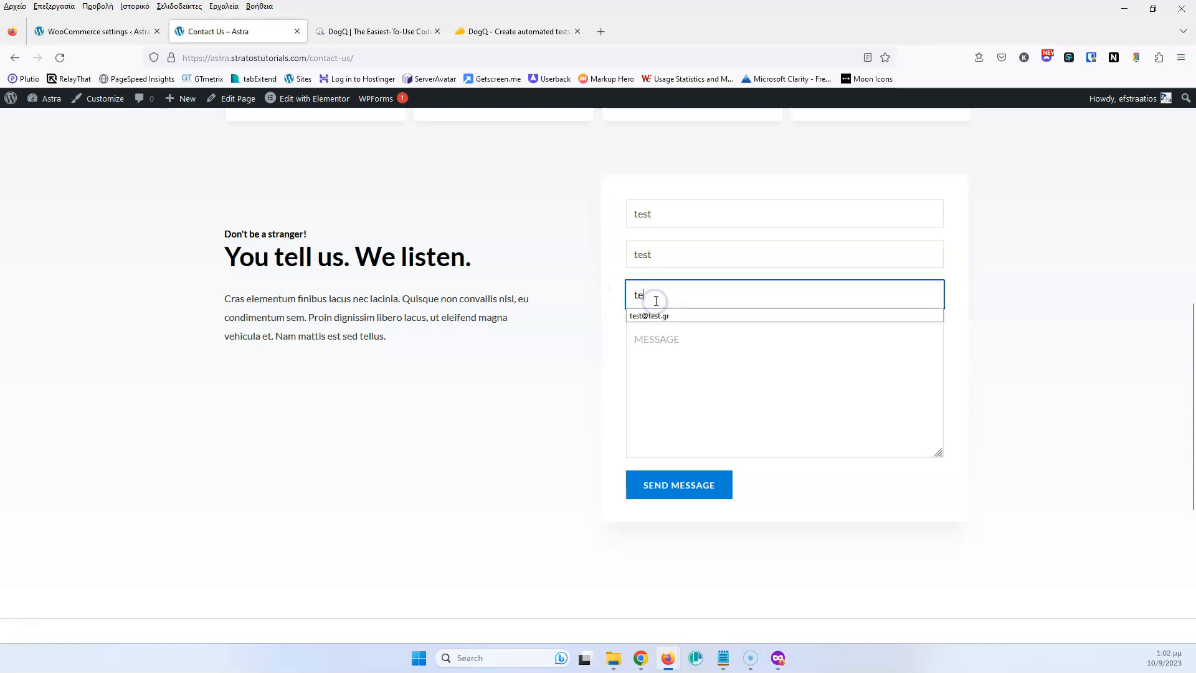
type("st")
left_click(649, 314)
left_click(661, 345)
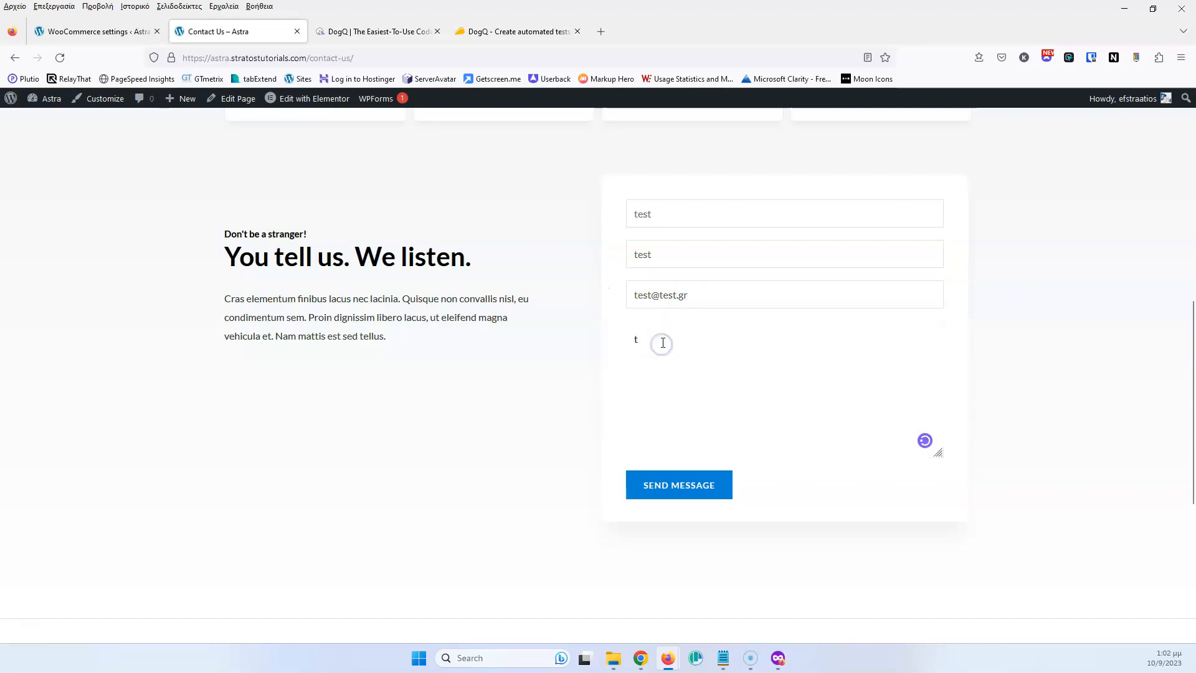
left_click(669, 481)
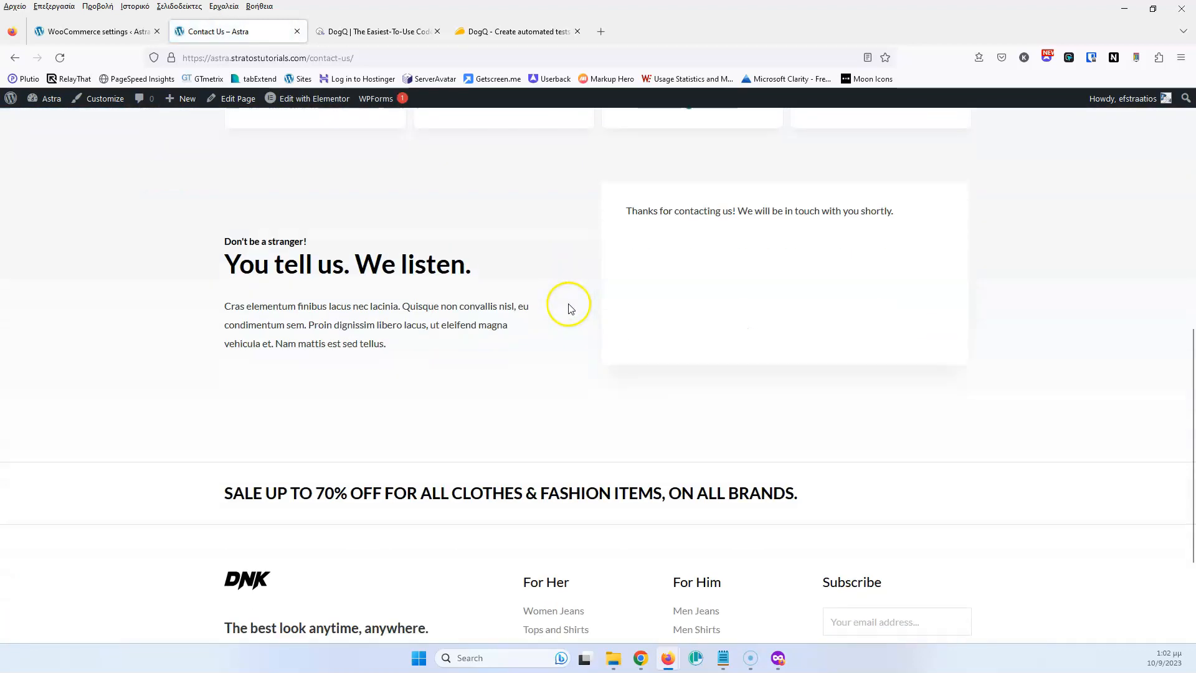
Step: Select the full confirmation text shown in place of the submitted contact form
scroll(623, 310, "down", 1)
scroll(689, 313, "up", 3)
left_click_drag(626, 372, 870, 369)
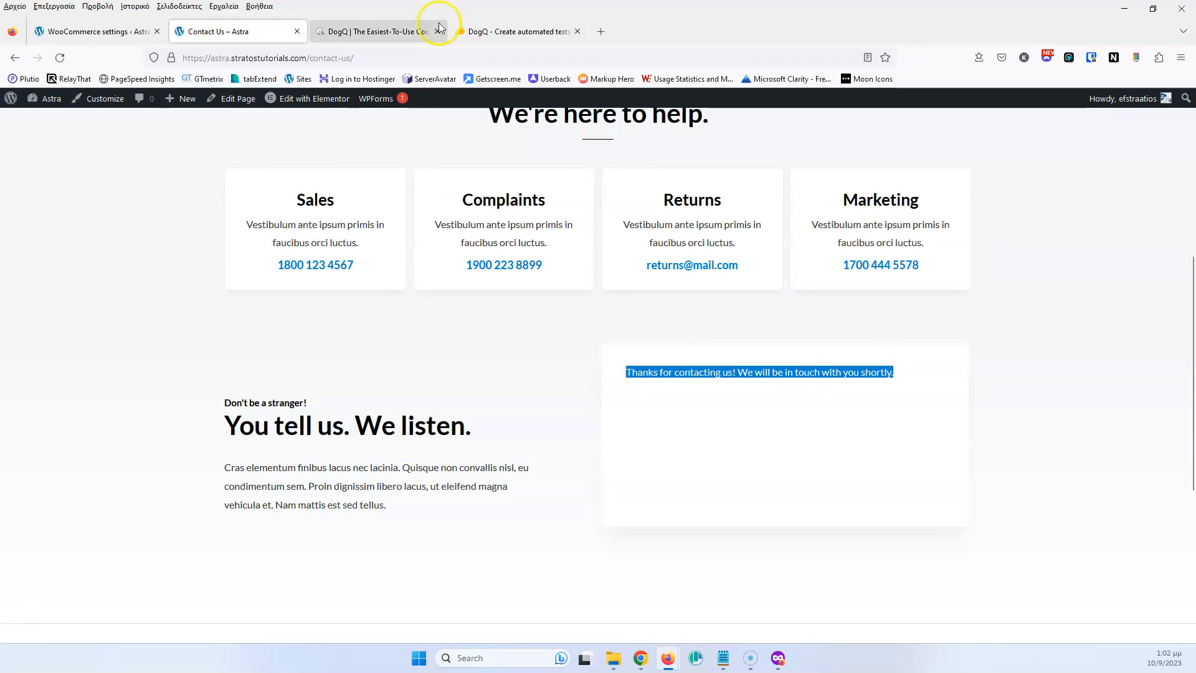
Step: In the DogQ scenario, add a twelfth step of type Find text with "Thanks for contacting us! We will be in touch with you shortly."
left_click(352, 31)
left_click(374, 198)
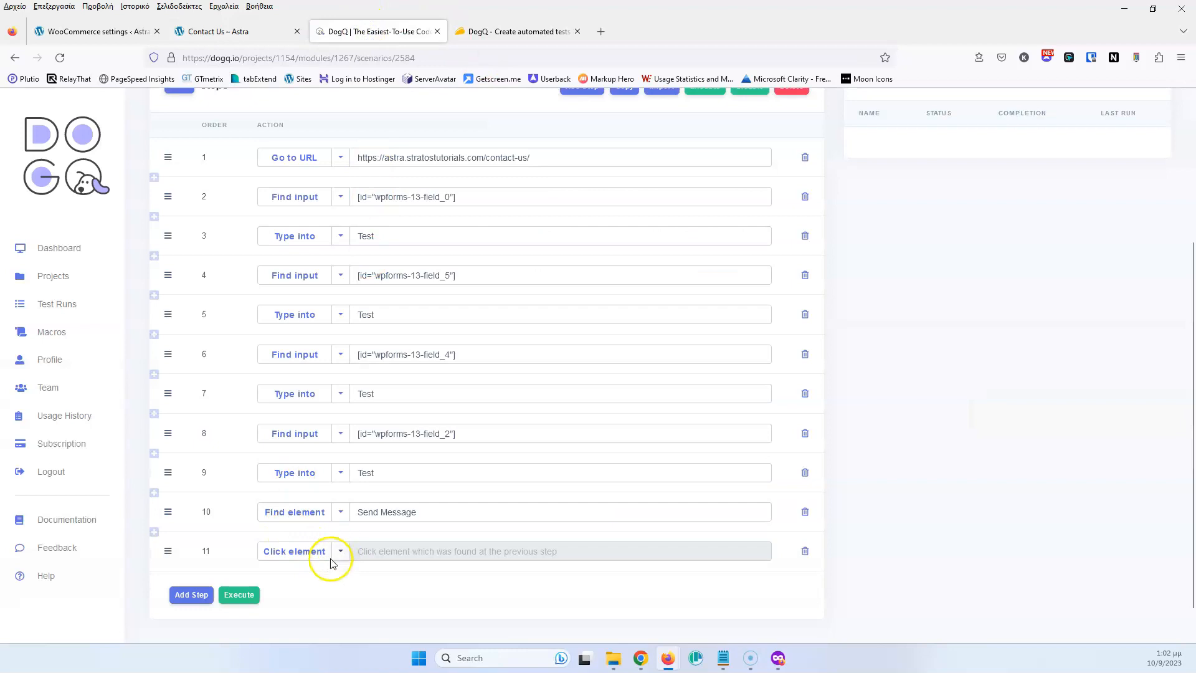
left_click(188, 595)
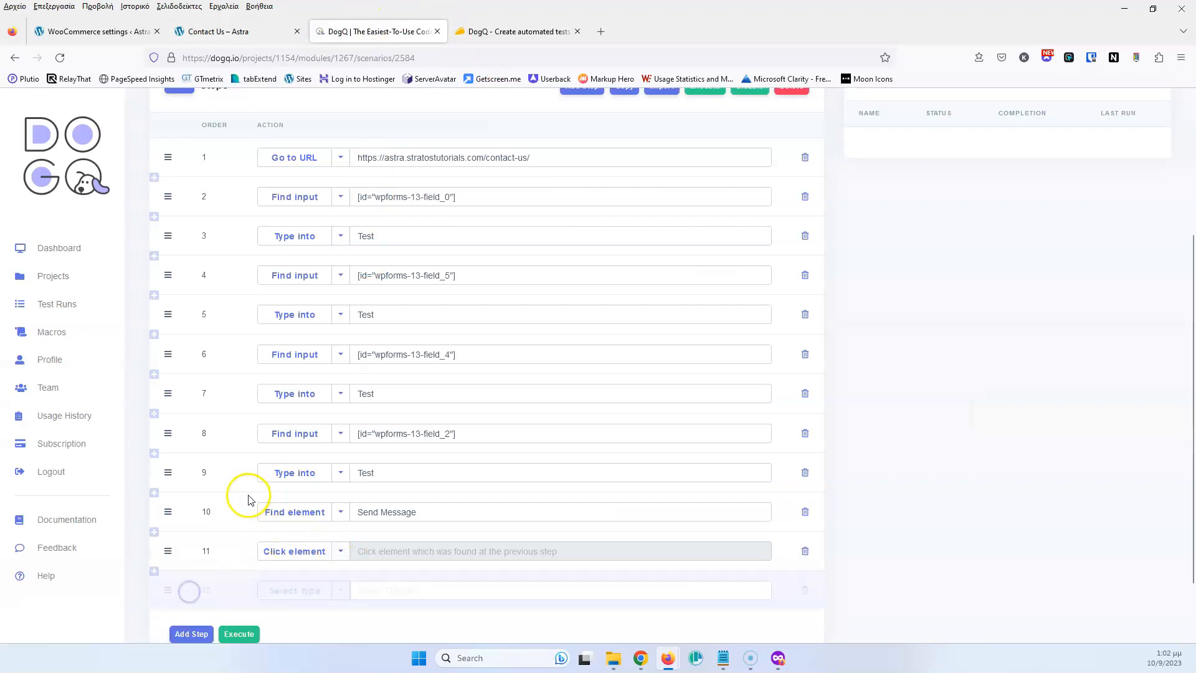
left_click(341, 514)
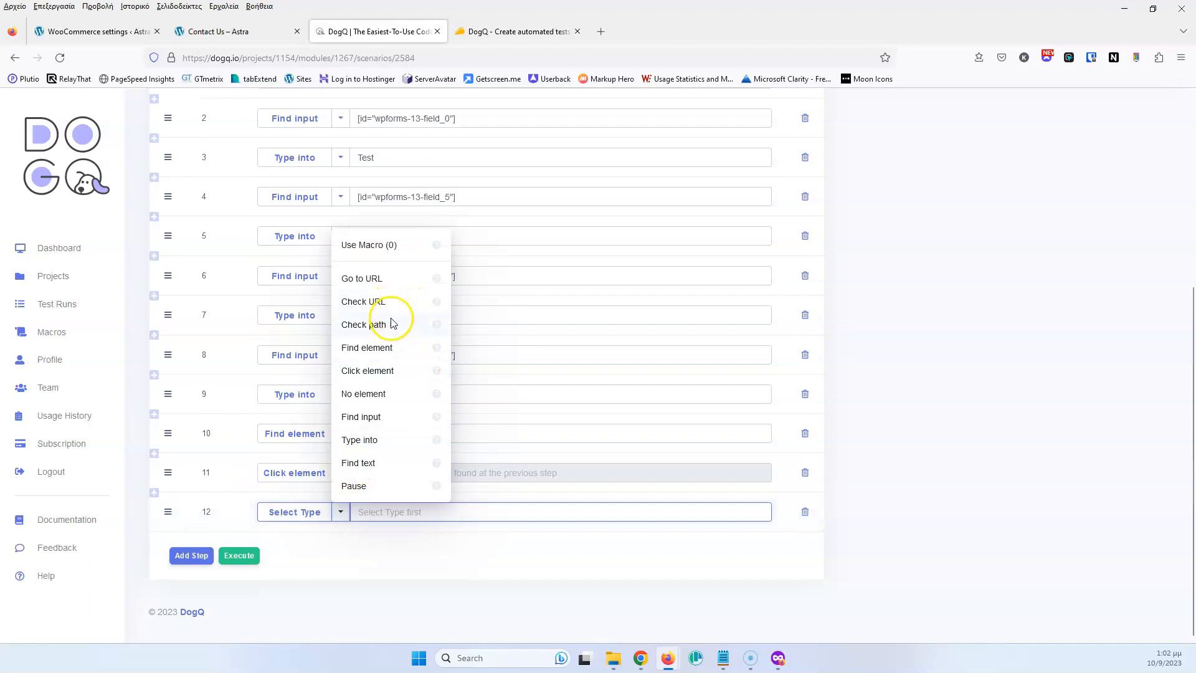
left_click(380, 464)
type("Thanks for contacting us! We will be in touch with you shortly.")
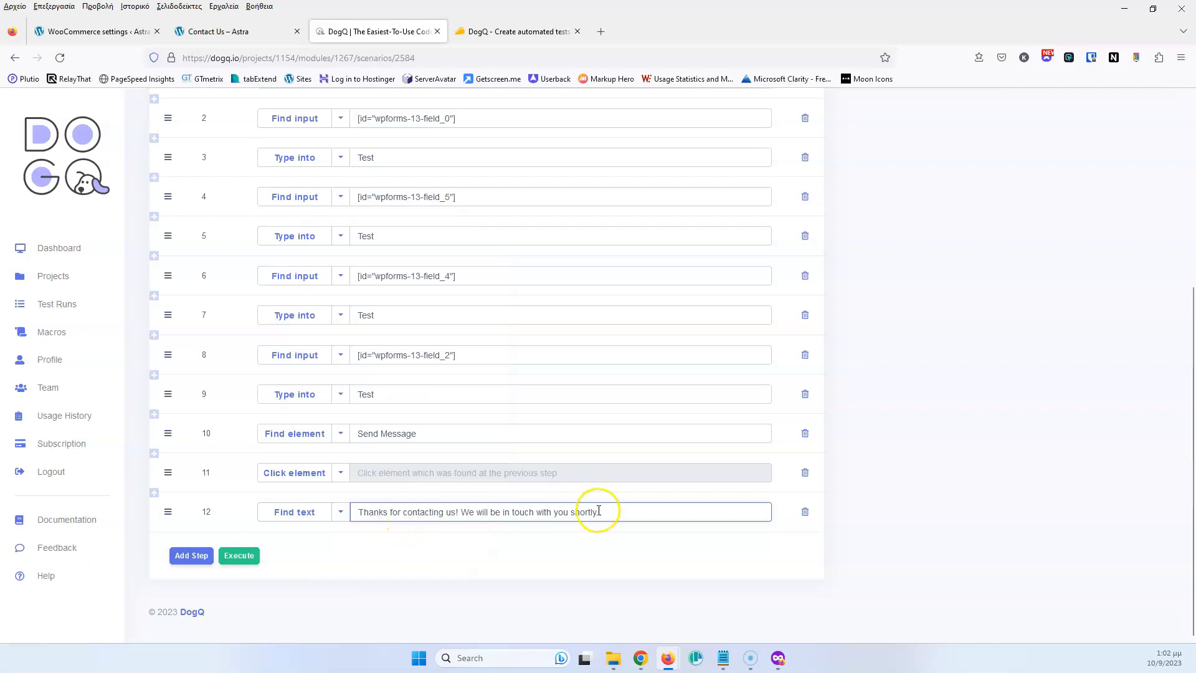
Step: Execute the Contact Form Test scenario and open the details of its test run in a separate tab
left_click(239, 555)
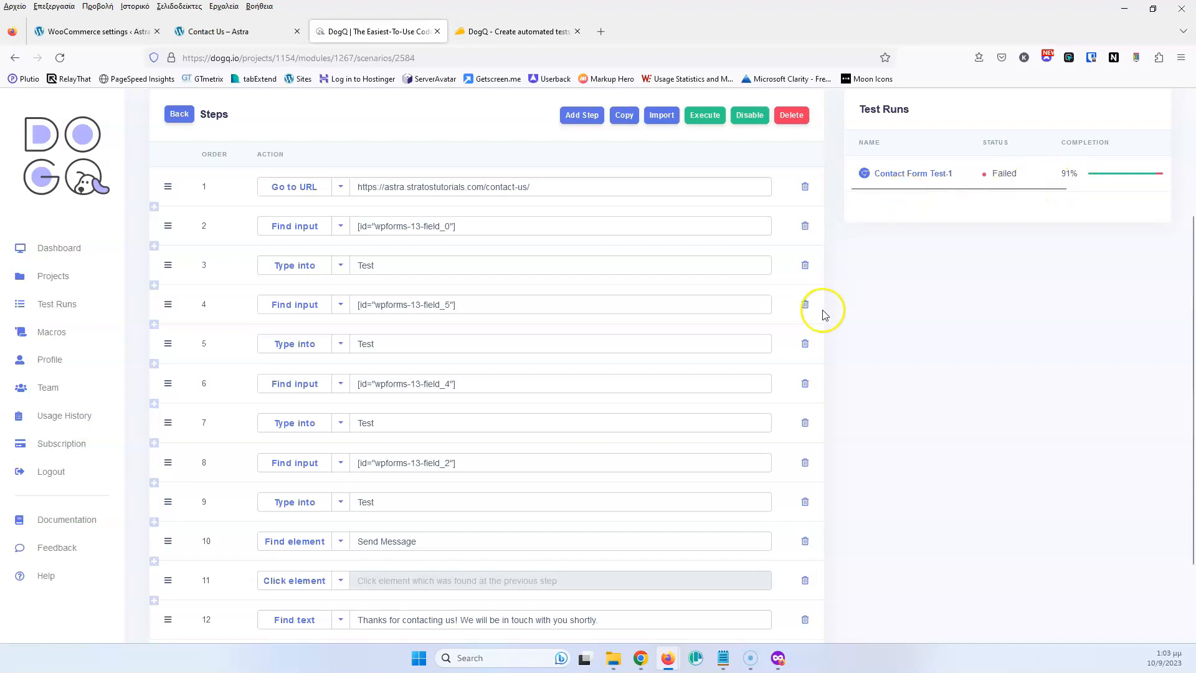
scroll(822, 310, "up", 3)
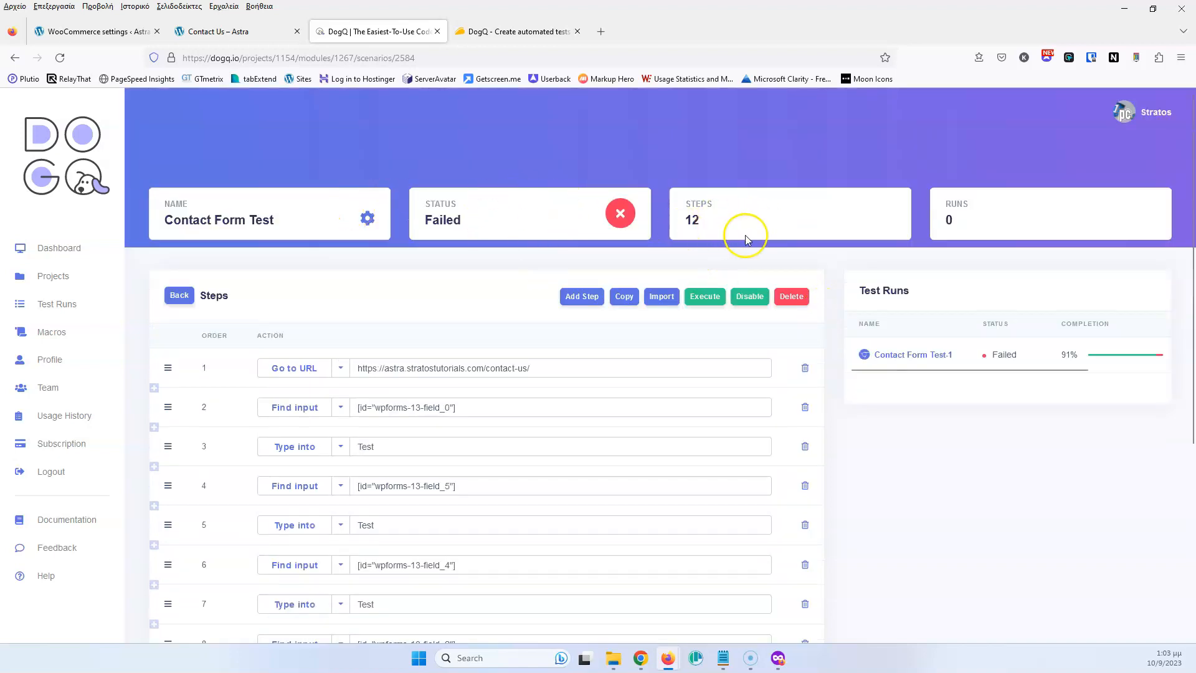
scroll(829, 364, "down", 5)
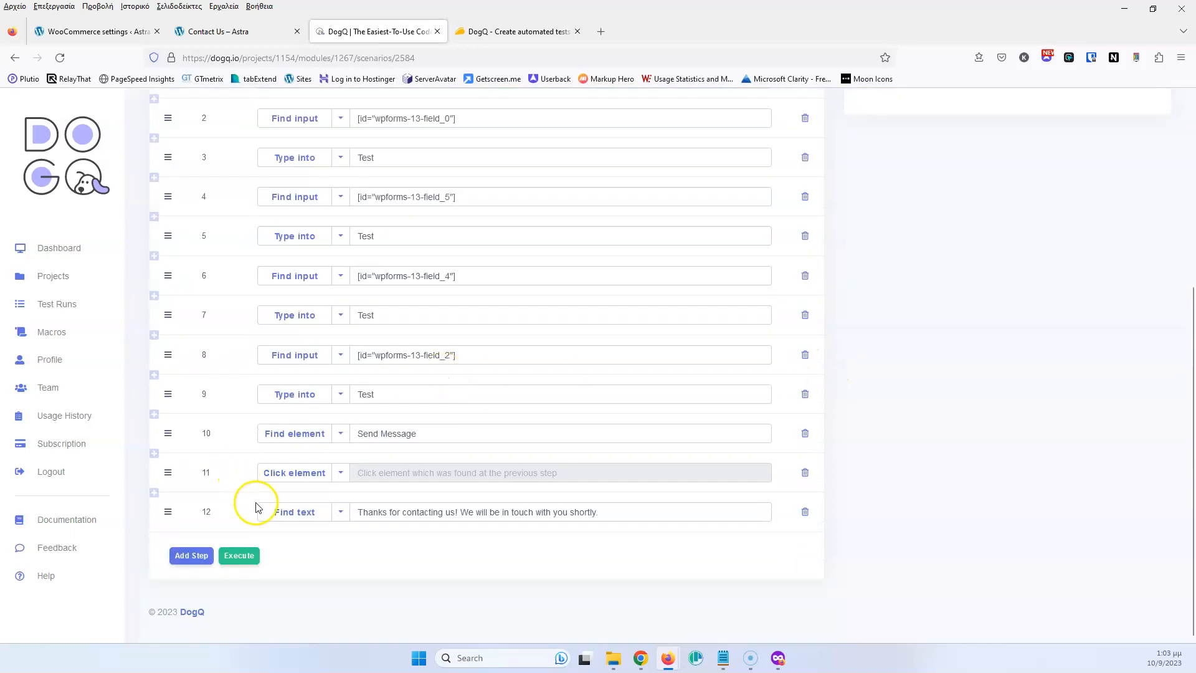
scroll(368, 452, "up", 5)
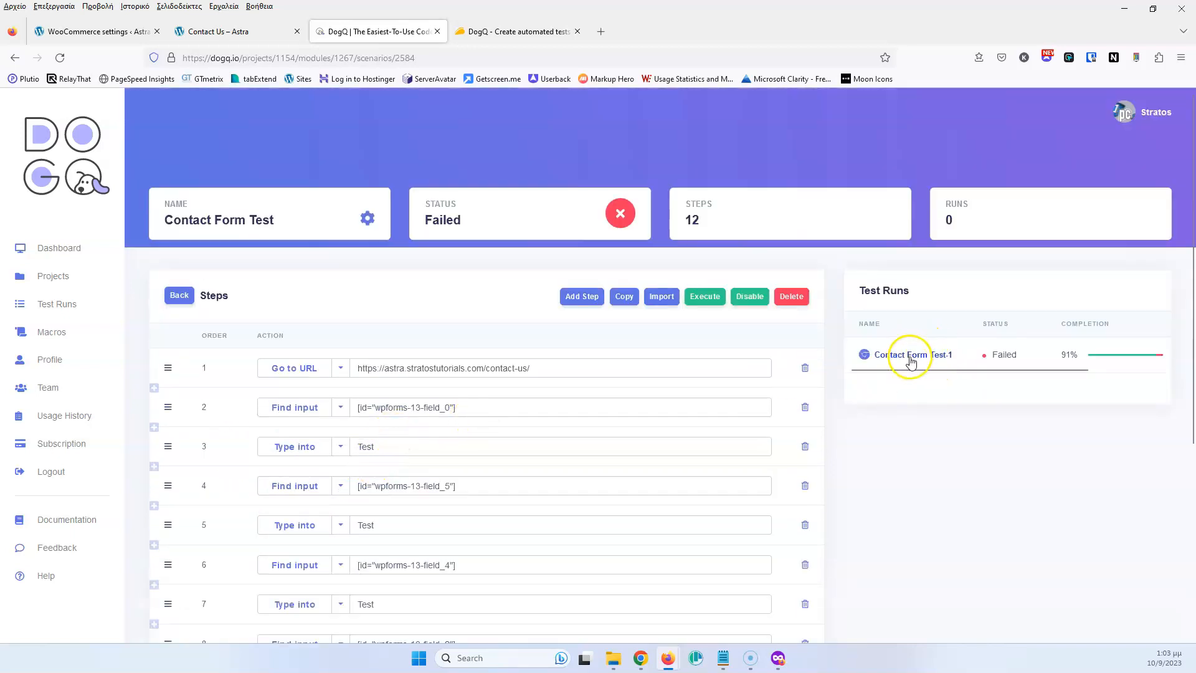
middle_click(909, 356)
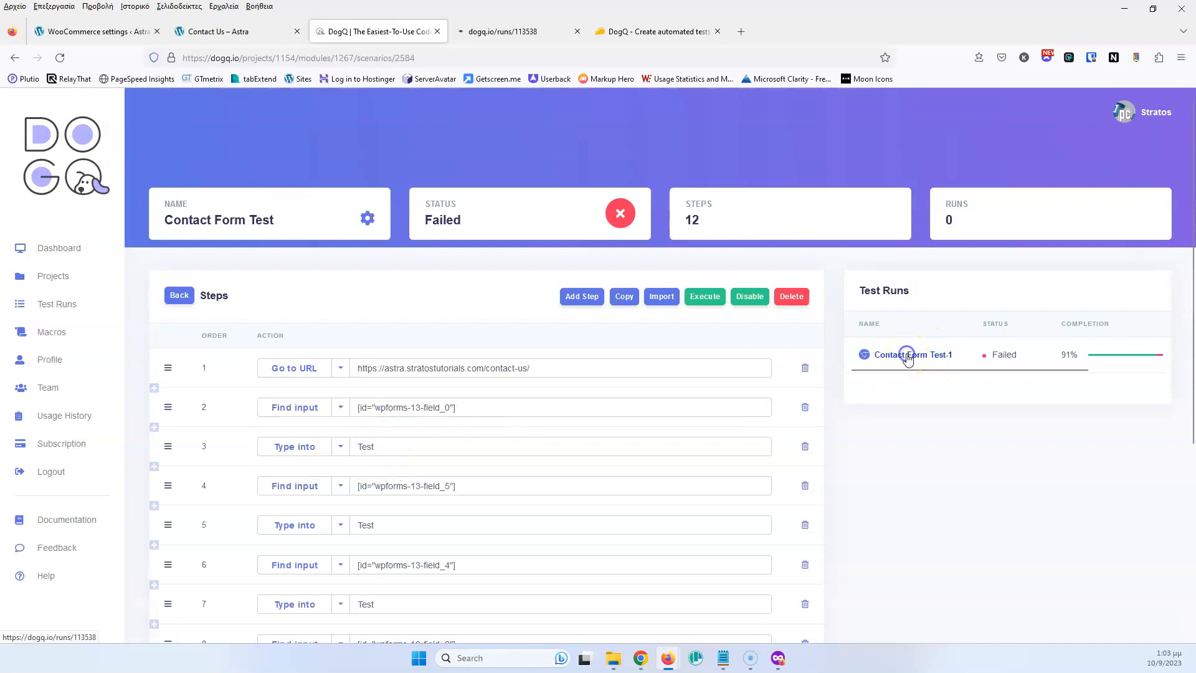
left_click(528, 30)
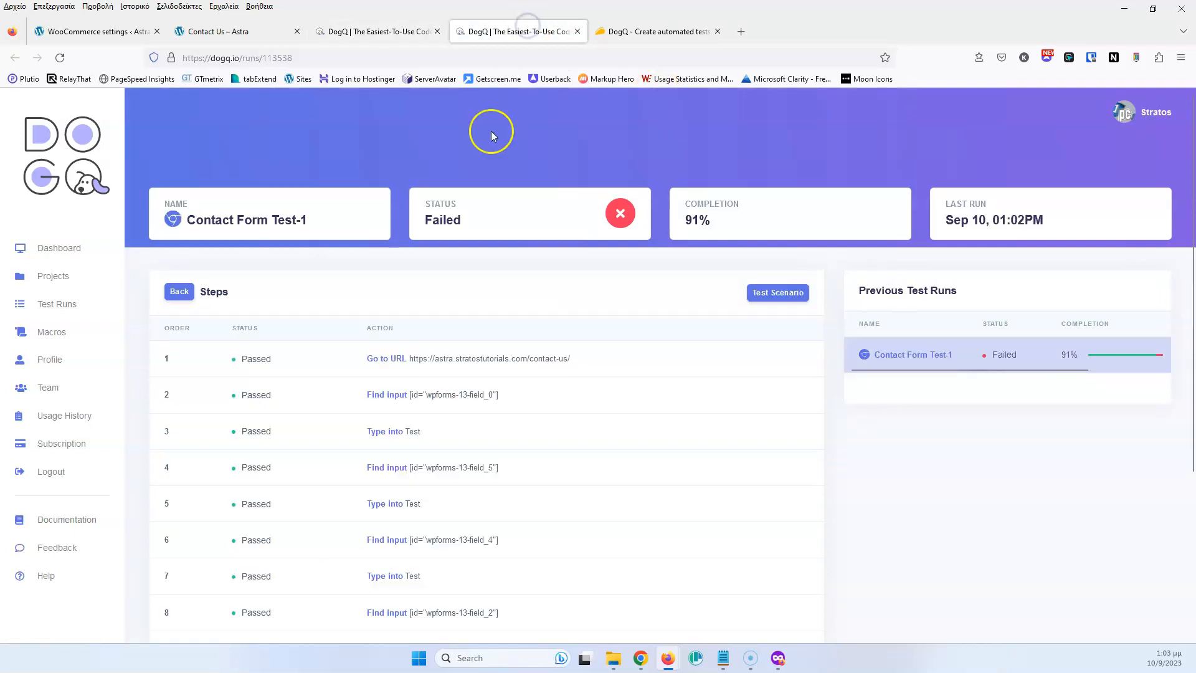
Step: Review the status of each step in the test run and open the screenshot of the failed Find text step
scroll(234, 340, "down", 3)
scroll(264, 399, "down", 1)
scroll(263, 396, "up", 4)
scroll(266, 398, "down", 4)
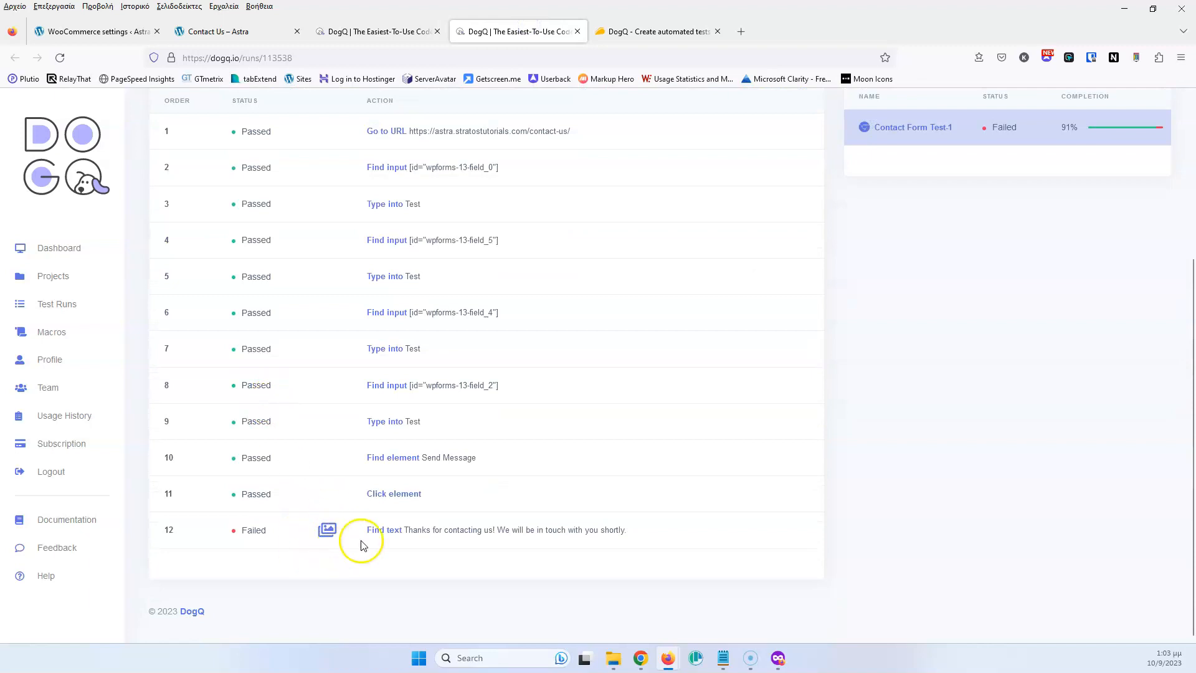
left_click(329, 535)
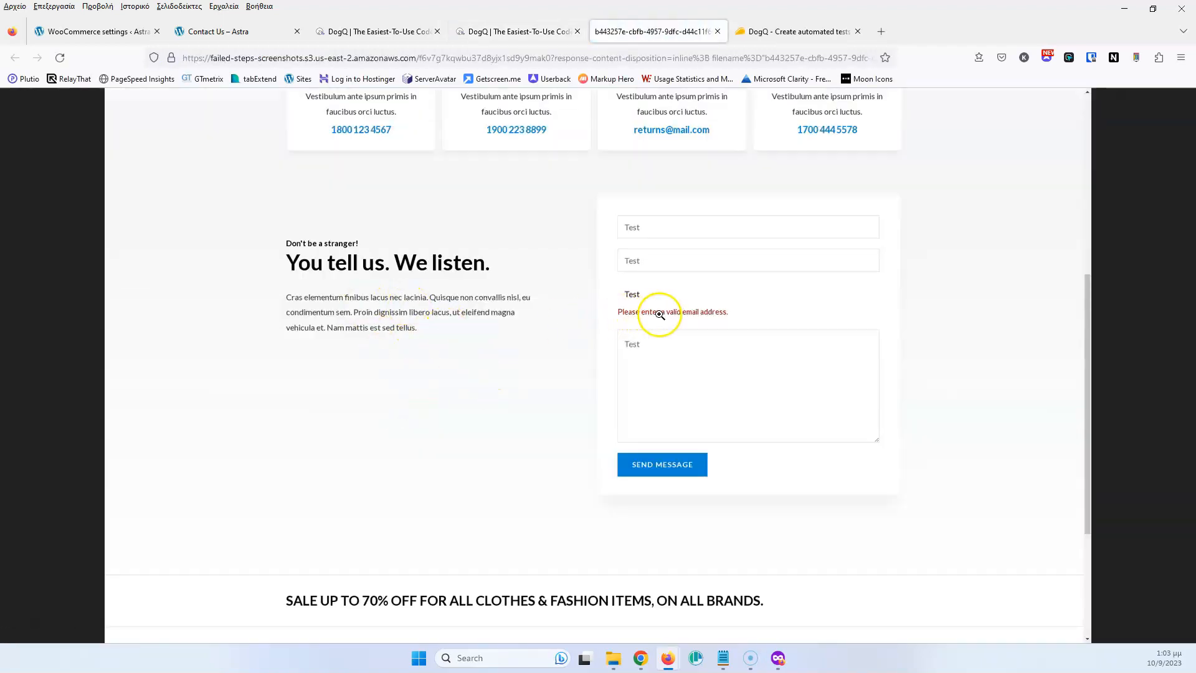
Step: Close the screenshot and run details, and replace step 7's Type into text in the scenario with a valid test e-mail address
left_click(717, 31)
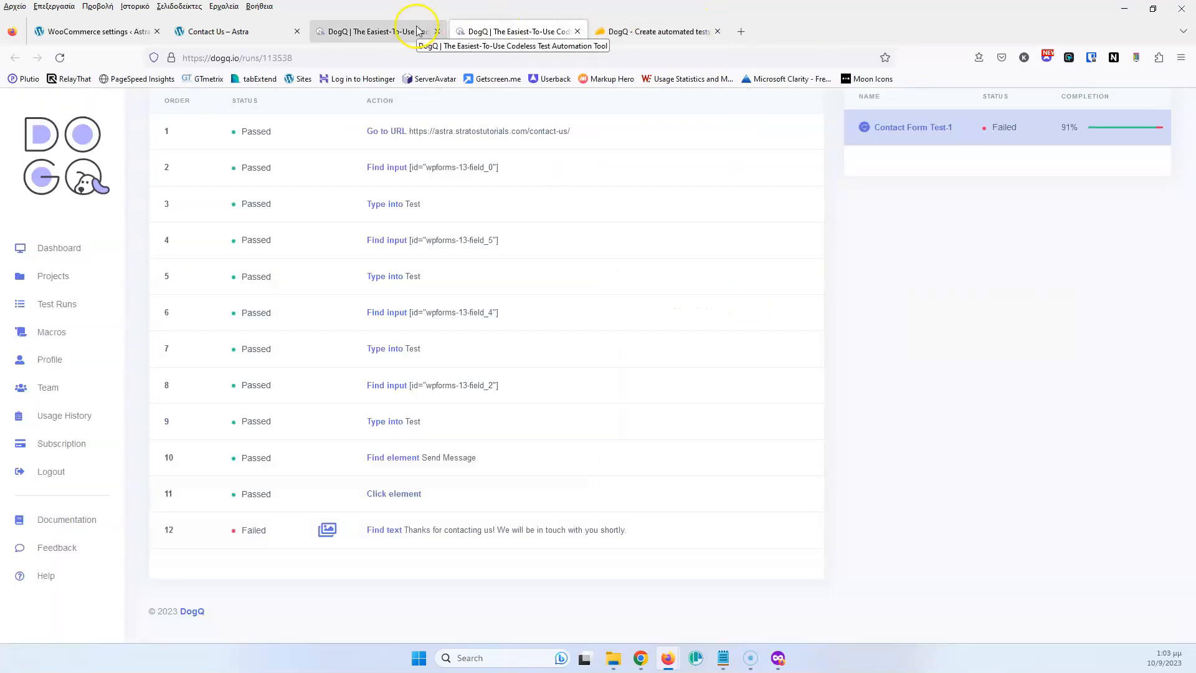
left_click(577, 32)
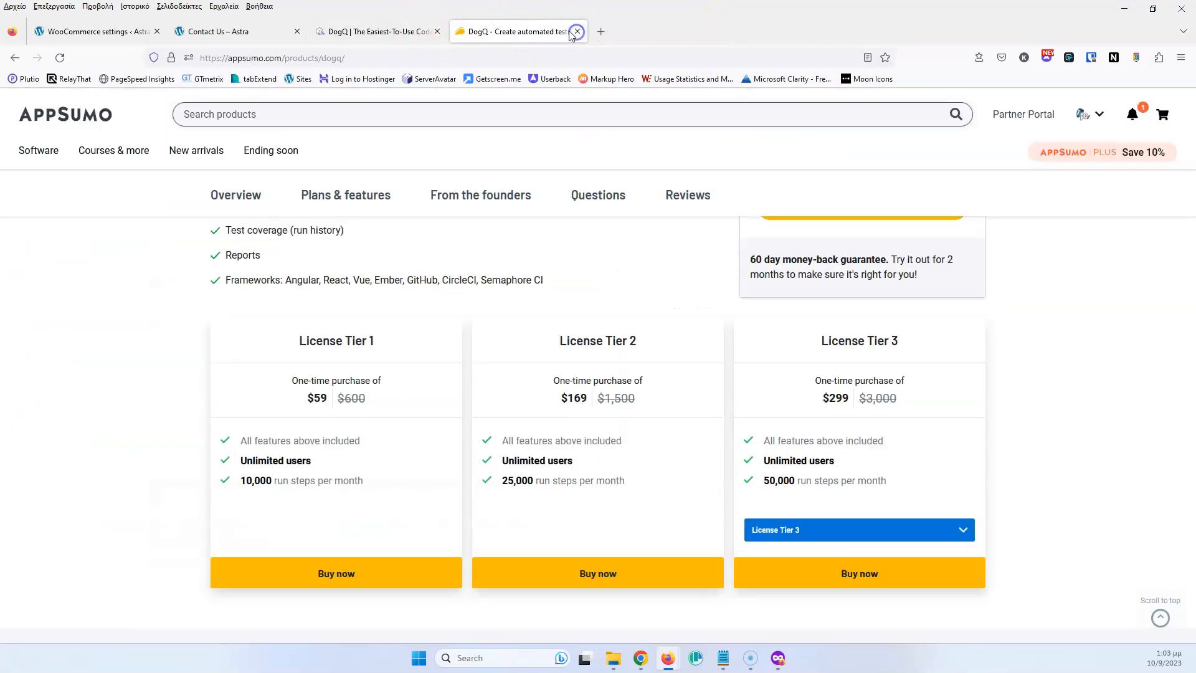
left_click(327, 30)
scroll(430, 274, "down", 5)
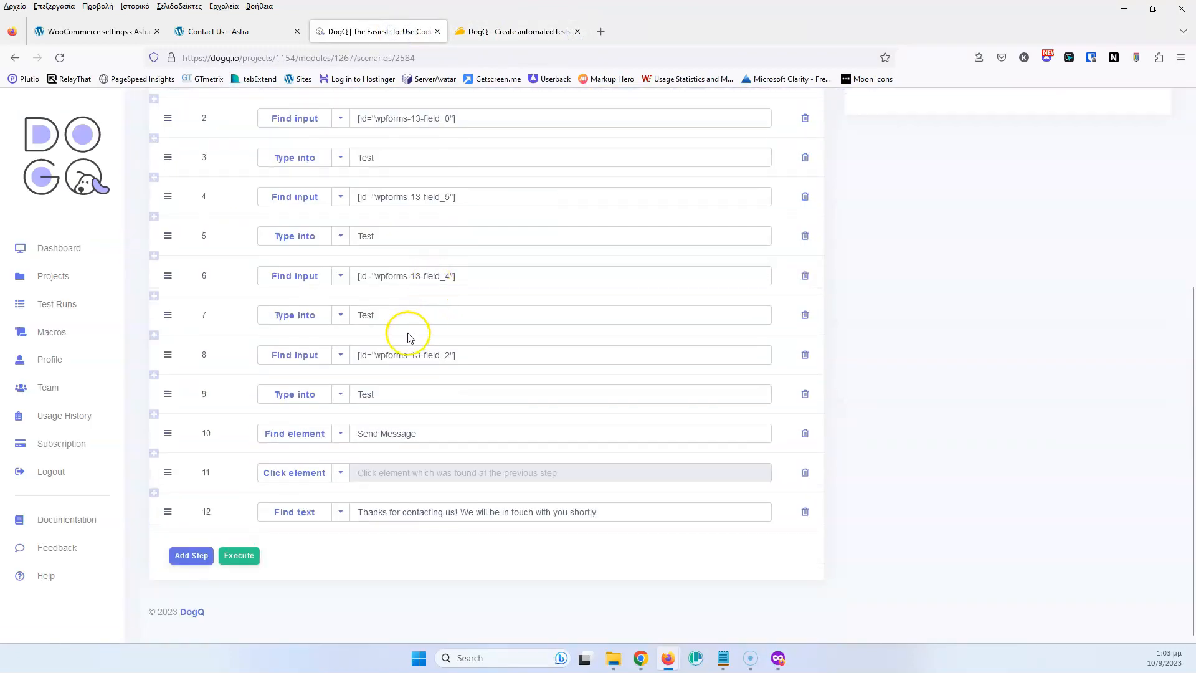
scroll(405, 337, "up", 2)
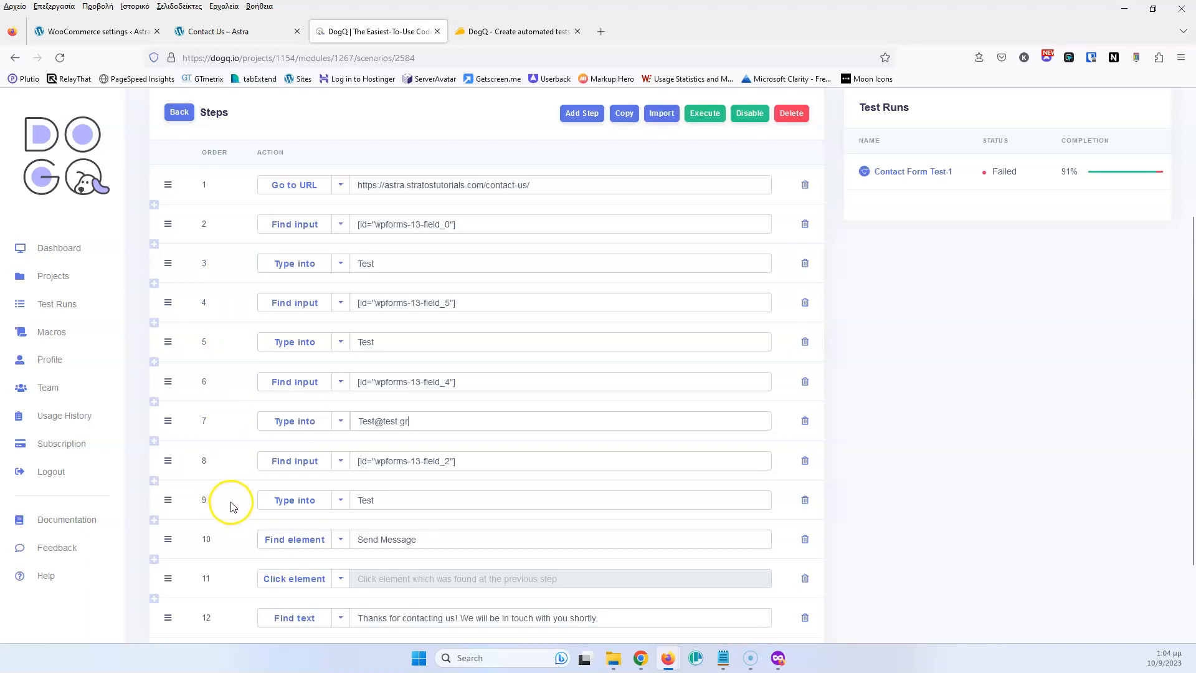
Step: Execute the scenario again with the corrected e-mail step and follow the new test run until it completes
scroll(231, 506, "down", 3)
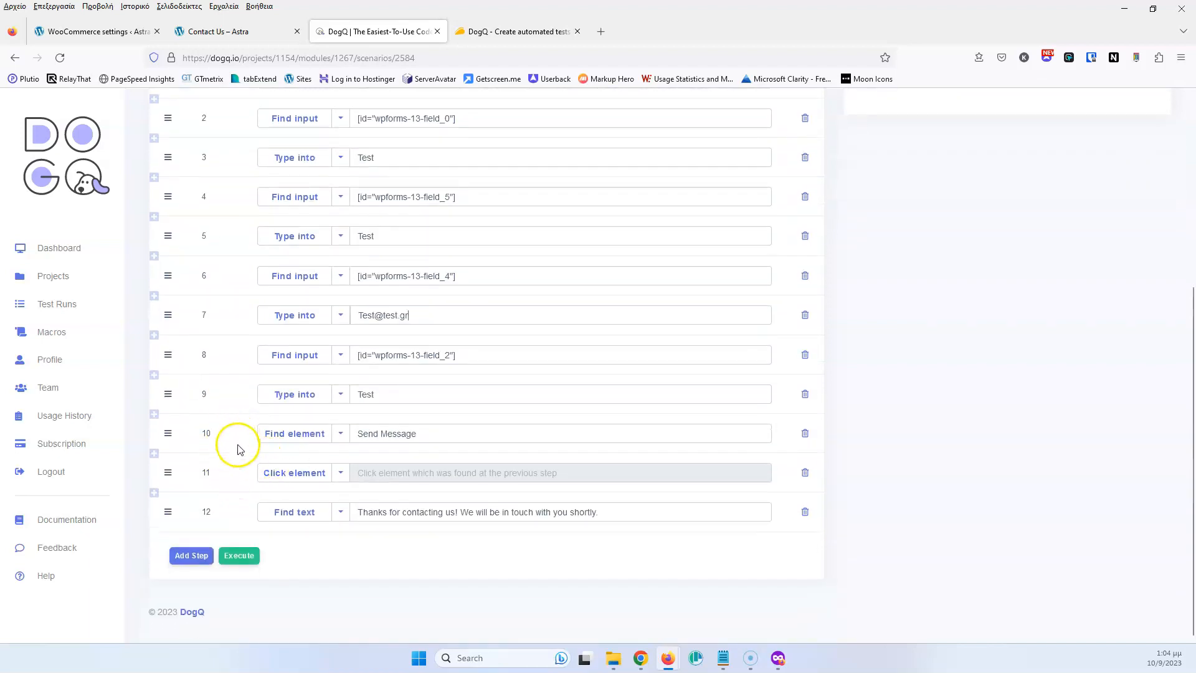
scroll(244, 383, "up", 5)
scroll(242, 380, "down", 5)
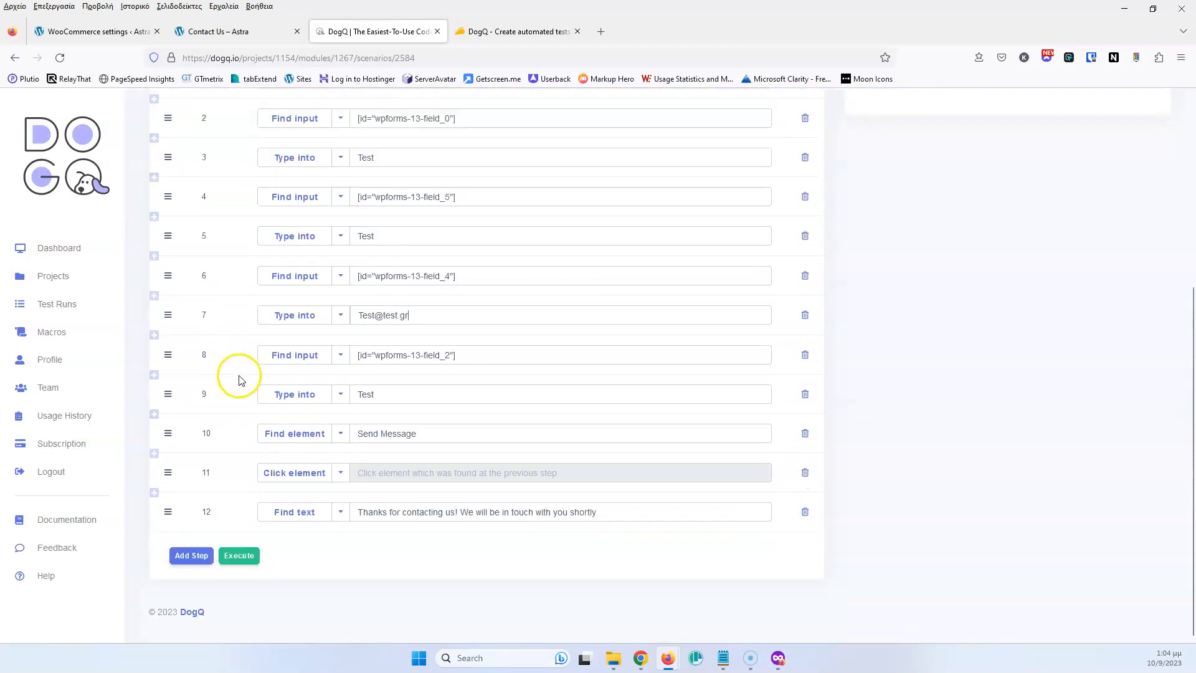
scroll(241, 380, "up", 5)
scroll(294, 423, "down", 5)
left_click(247, 560)
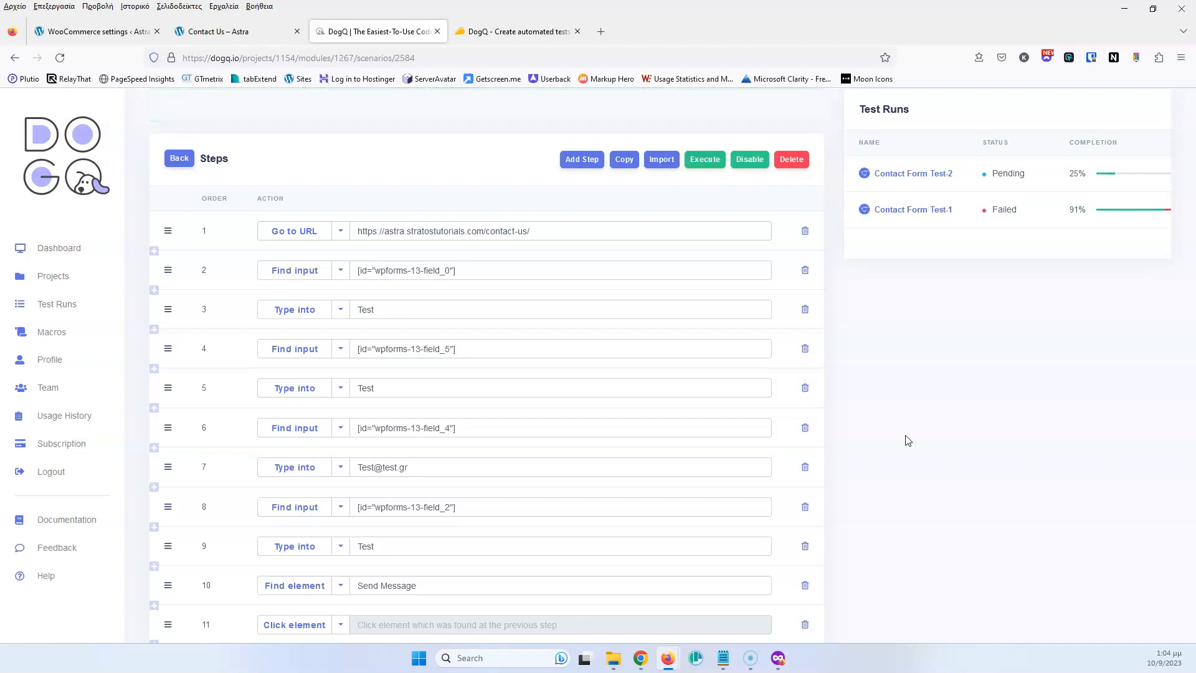
scroll(908, 441, "down", 1)
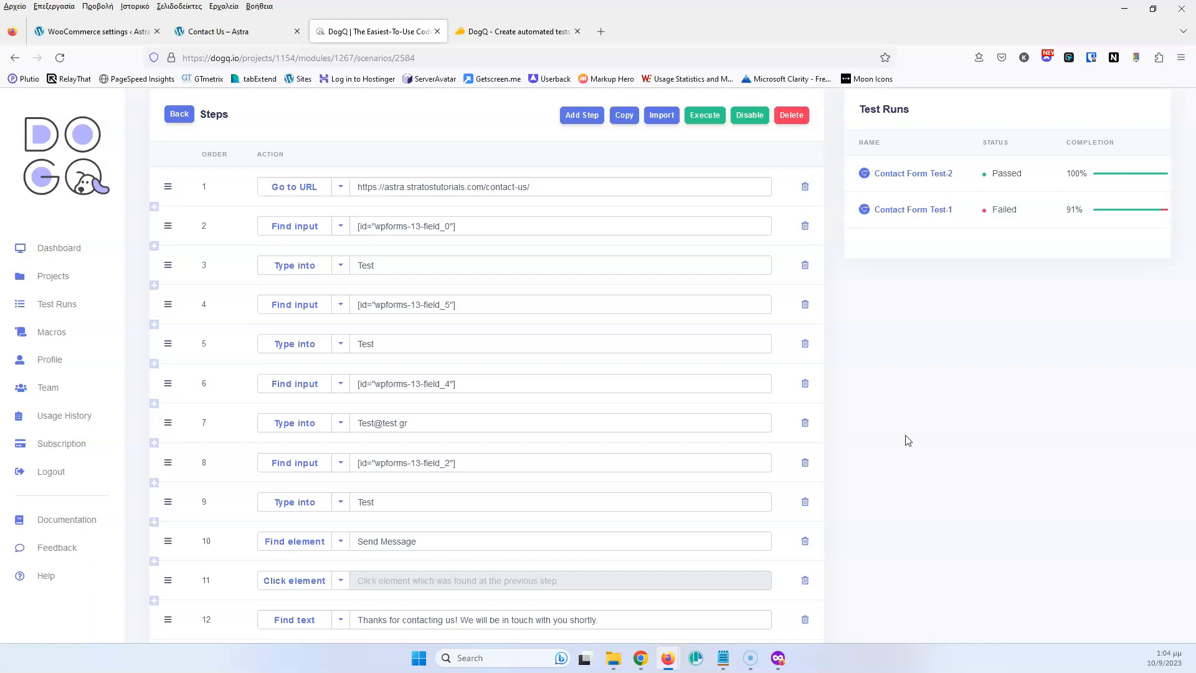
scroll(652, 225, "down", 2)
scroll(899, 187, "up", 5)
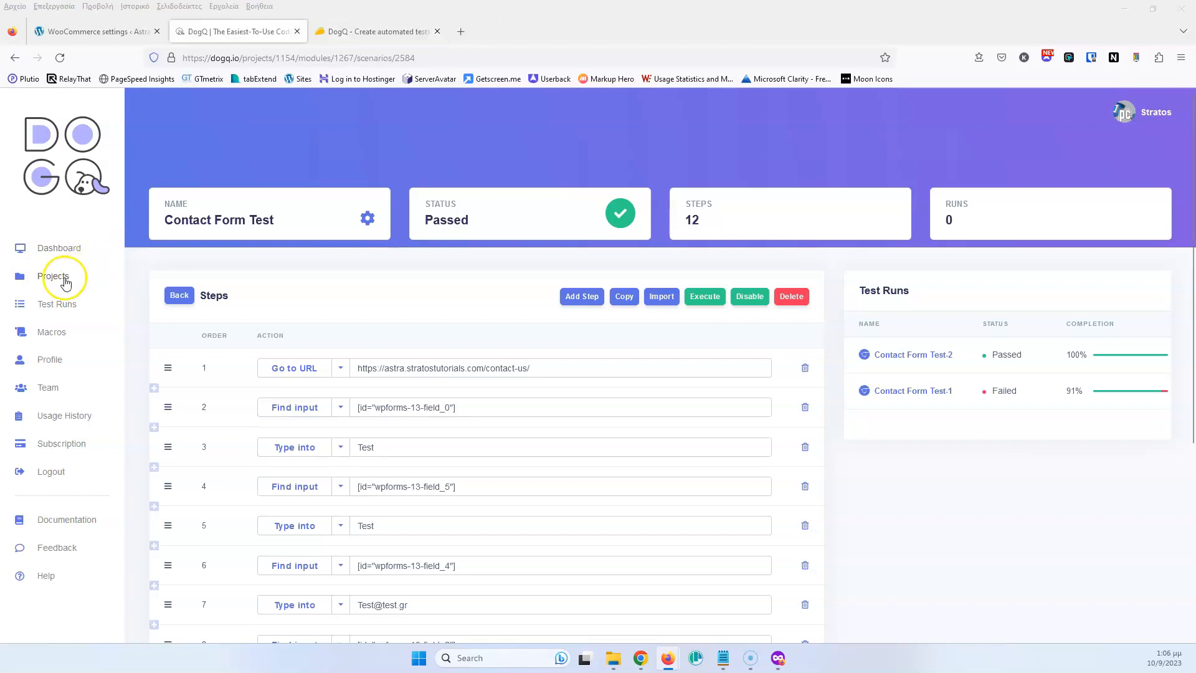
Step: Open the Astra Website project and add a module named Woocommerce Order, keeping Chrome as its browser
left_click(64, 278)
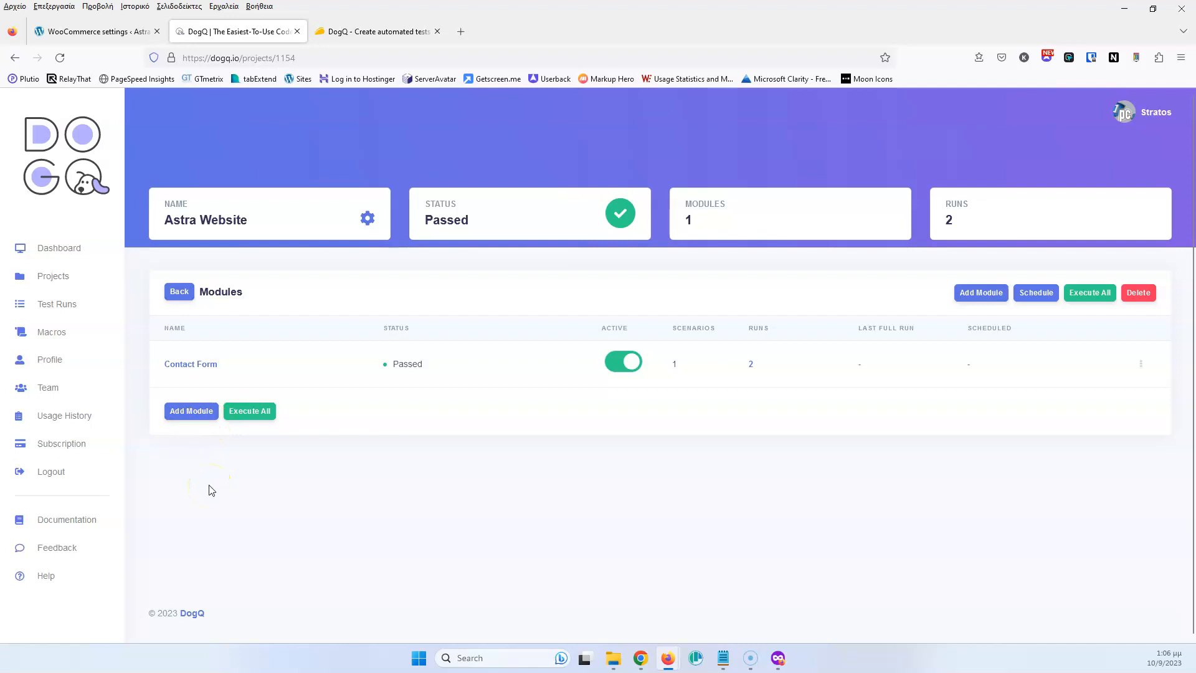
left_click(193, 412)
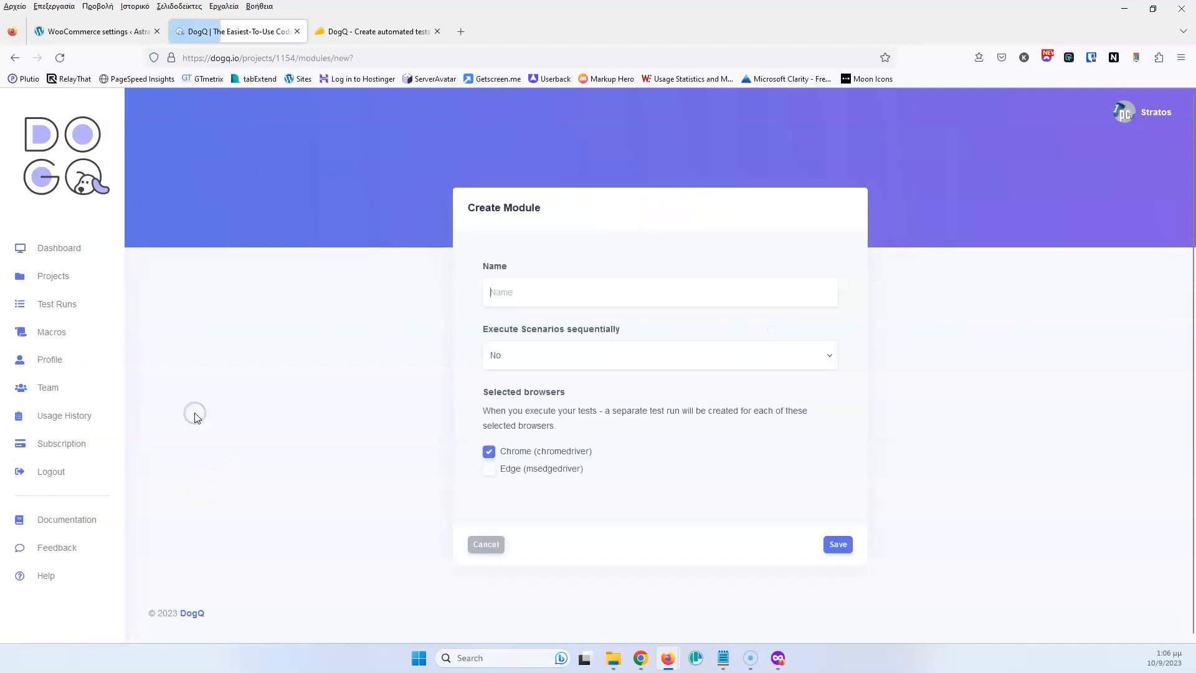
left_click(551, 295)
type("Woocommerce Orde")
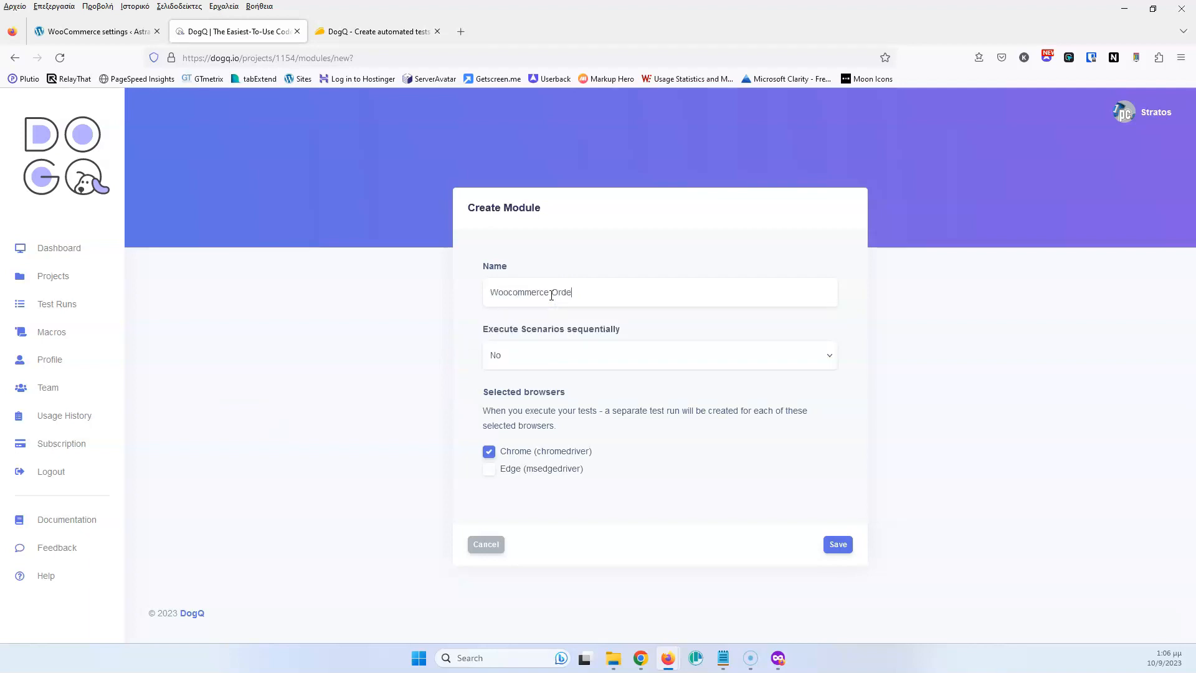
type("r")
left_click(839, 545)
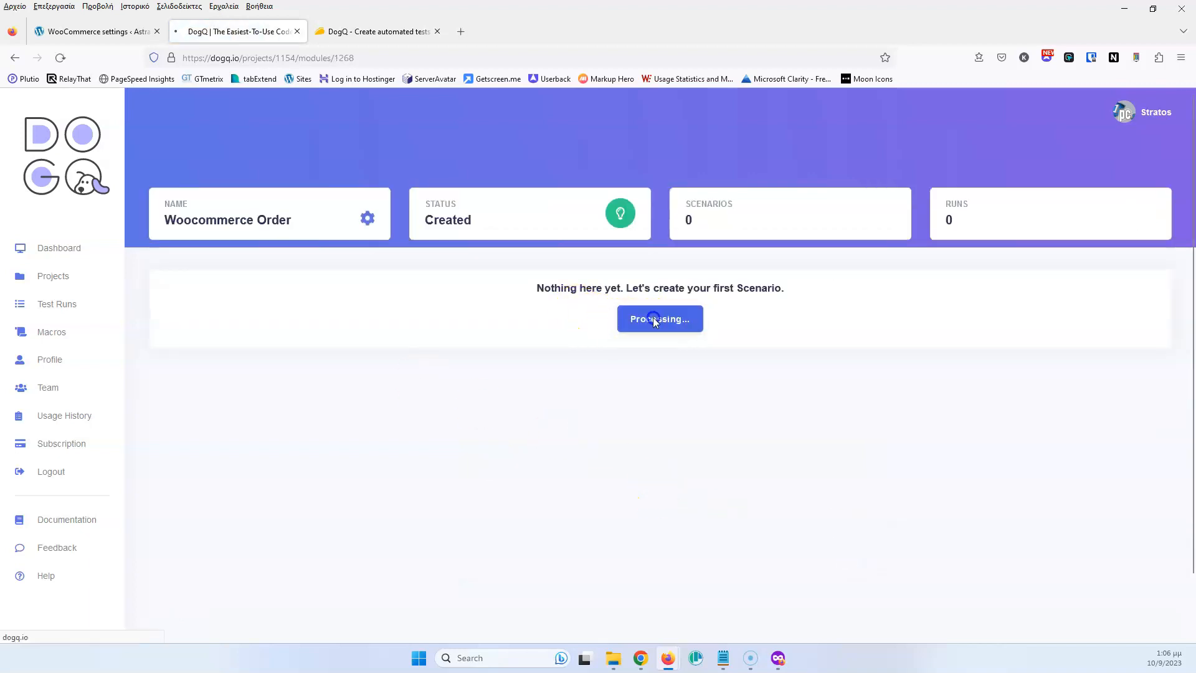
Step: Start creating the first scenario of the Woocommerce Order module, leaving its name blank
left_click(660, 319)
left_click(577, 276)
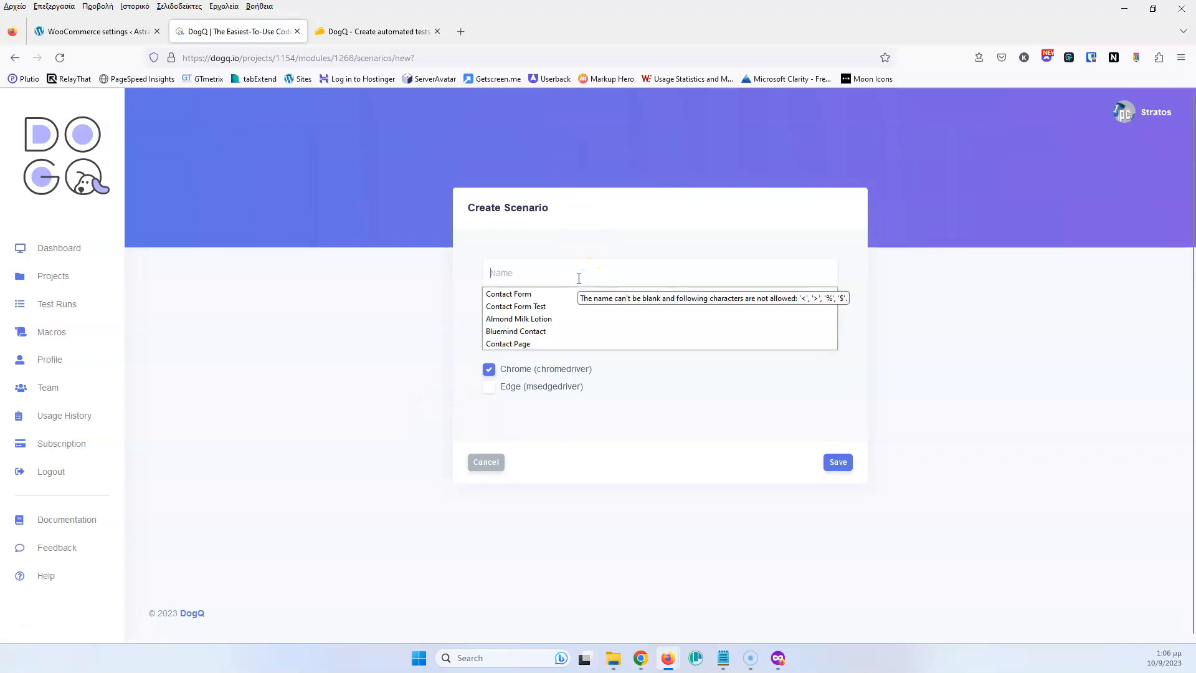
type("C")
key("BackSpace")
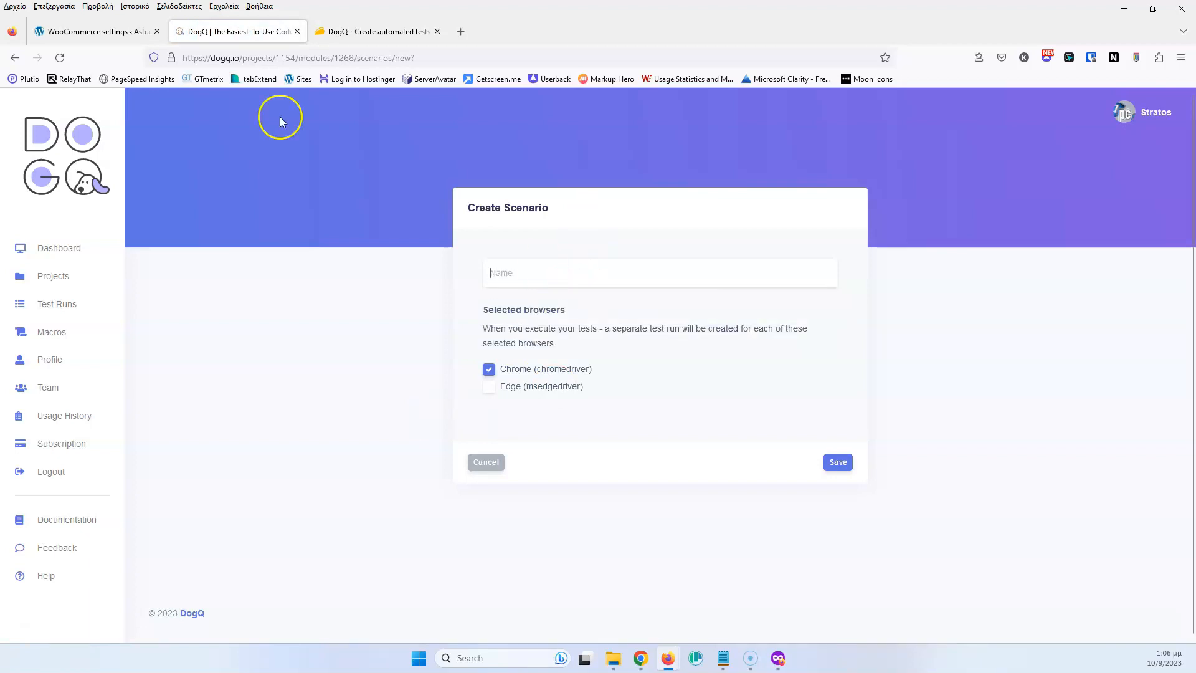
Step: Switch to the WordPress admin, open the list of all products, and view the DNK Black Shoes product page in a separate tab
left_click(50, 34)
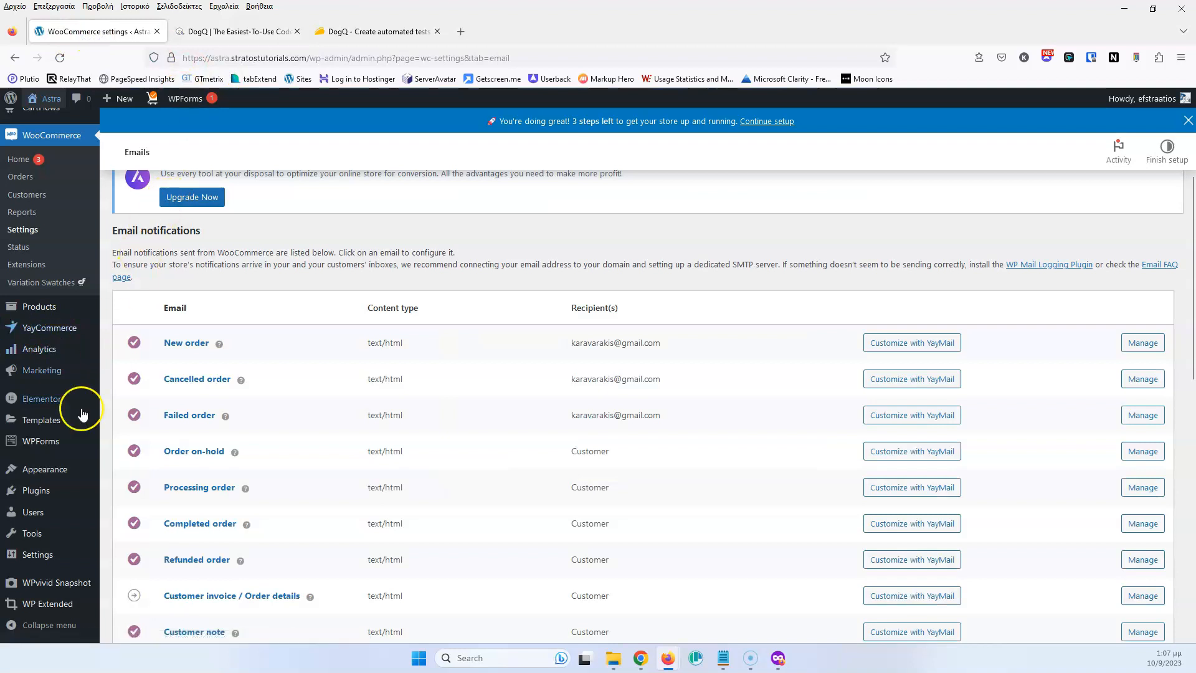
mouse_move(90, 440)
scroll(91, 441, "up", 3)
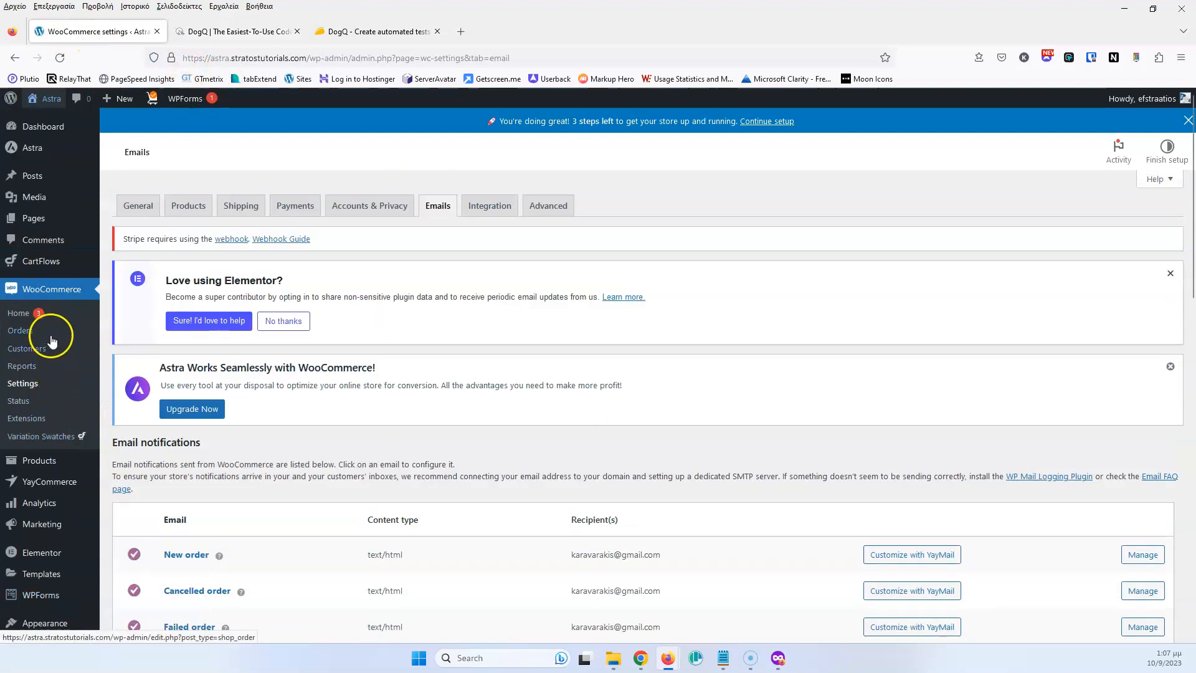
mouse_move(44, 461)
left_click(133, 463)
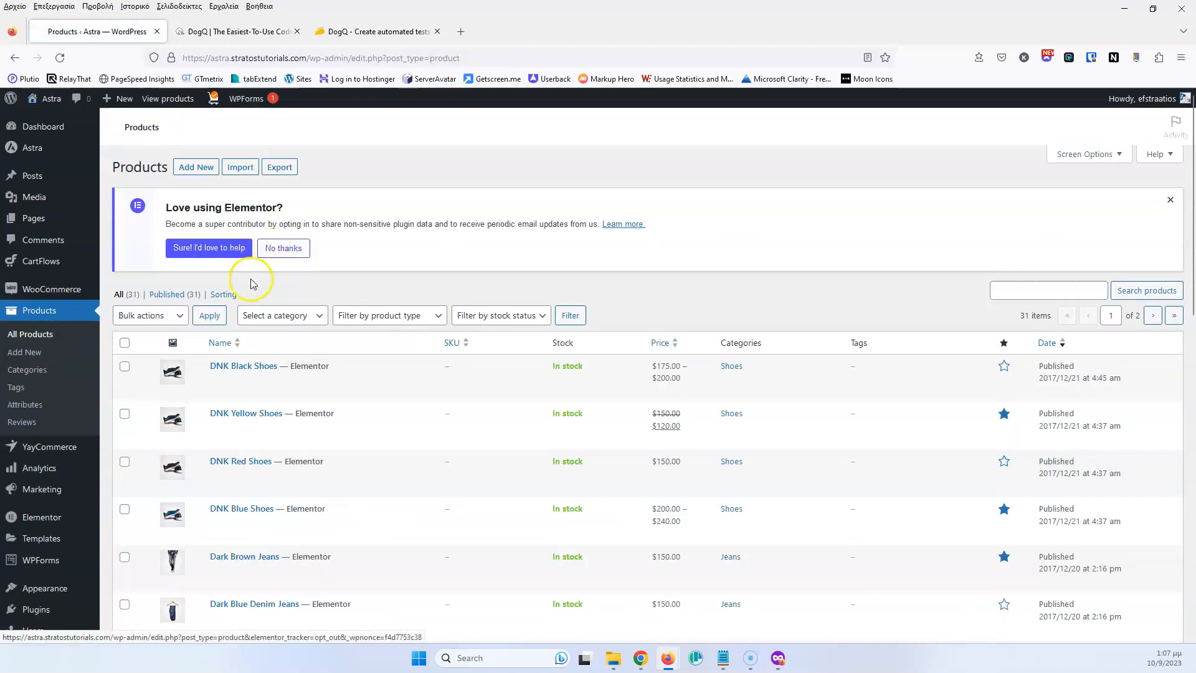
left_click(341, 380)
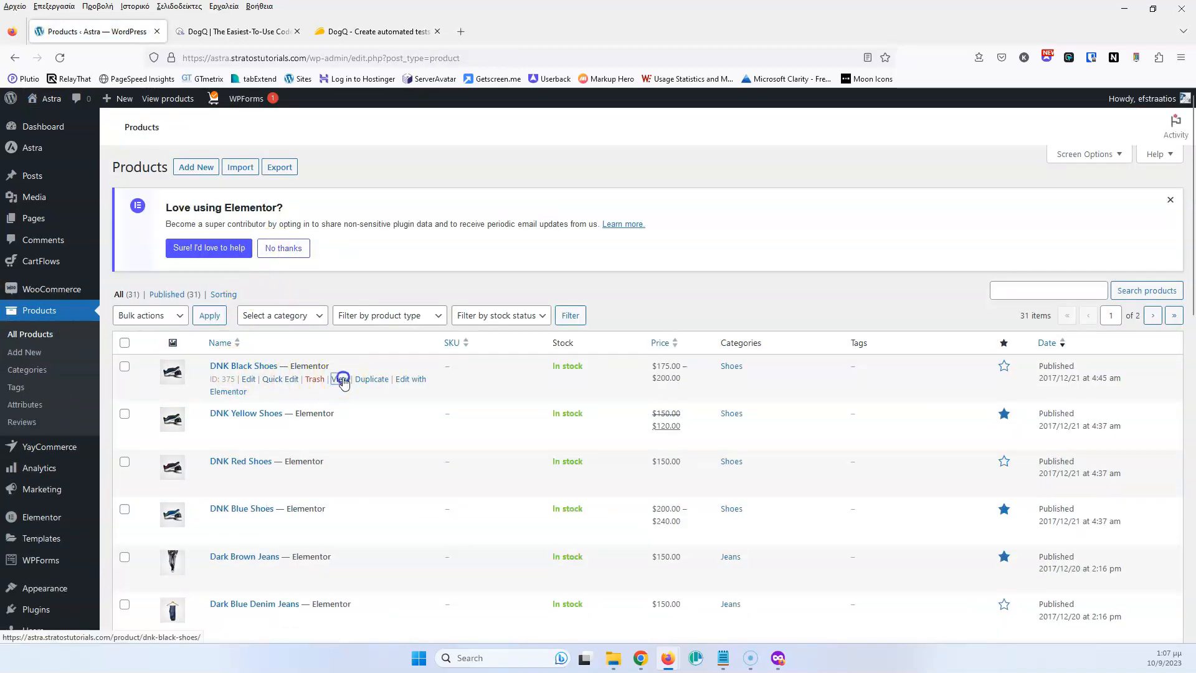
left_click(232, 31)
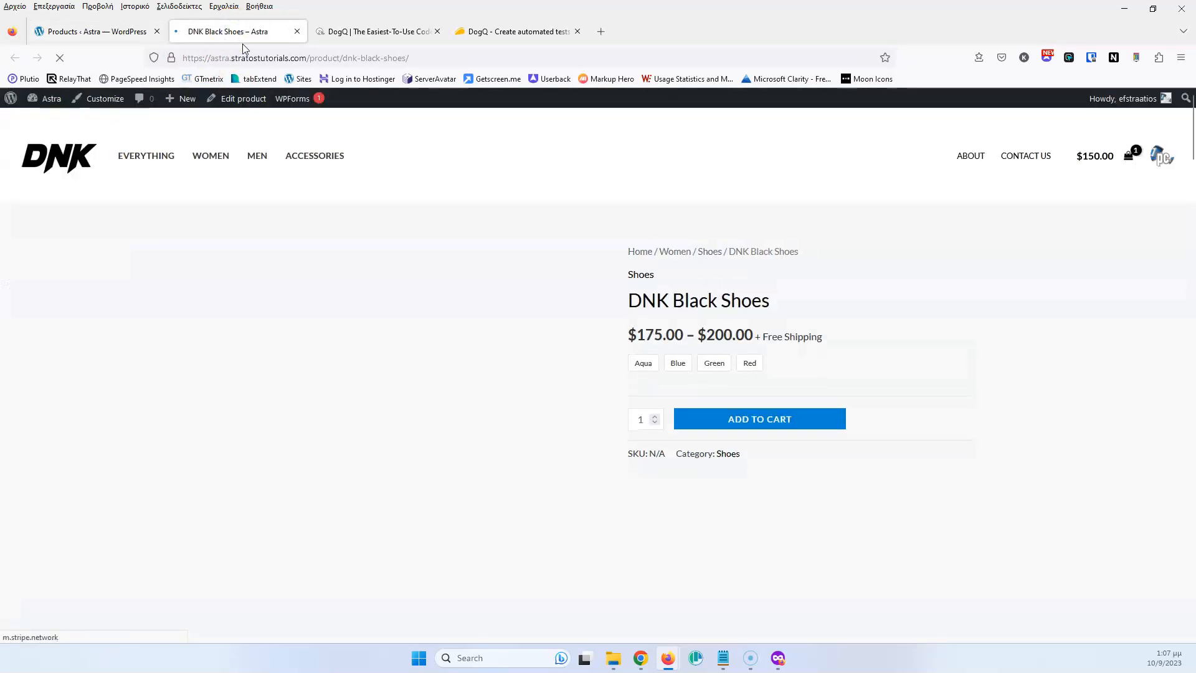
Step: Select the page address and the product title of DNK Black Shoes, and return to the WordPress product list
left_click(435, 57)
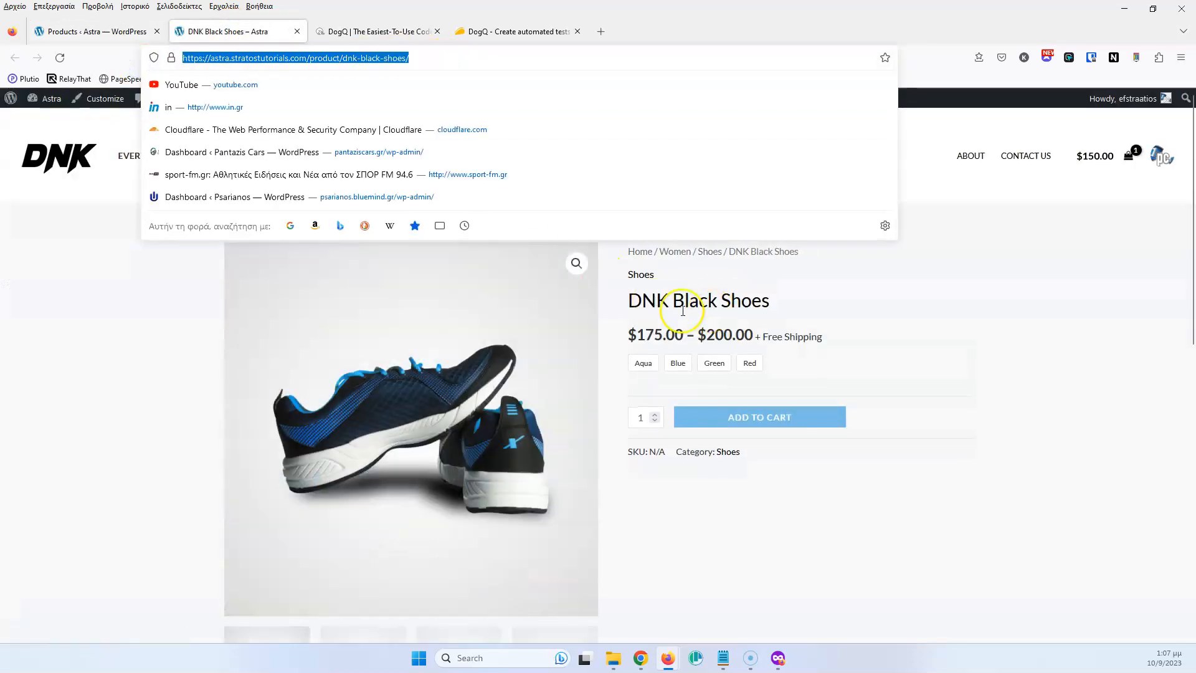
left_click_drag(629, 300, 764, 298)
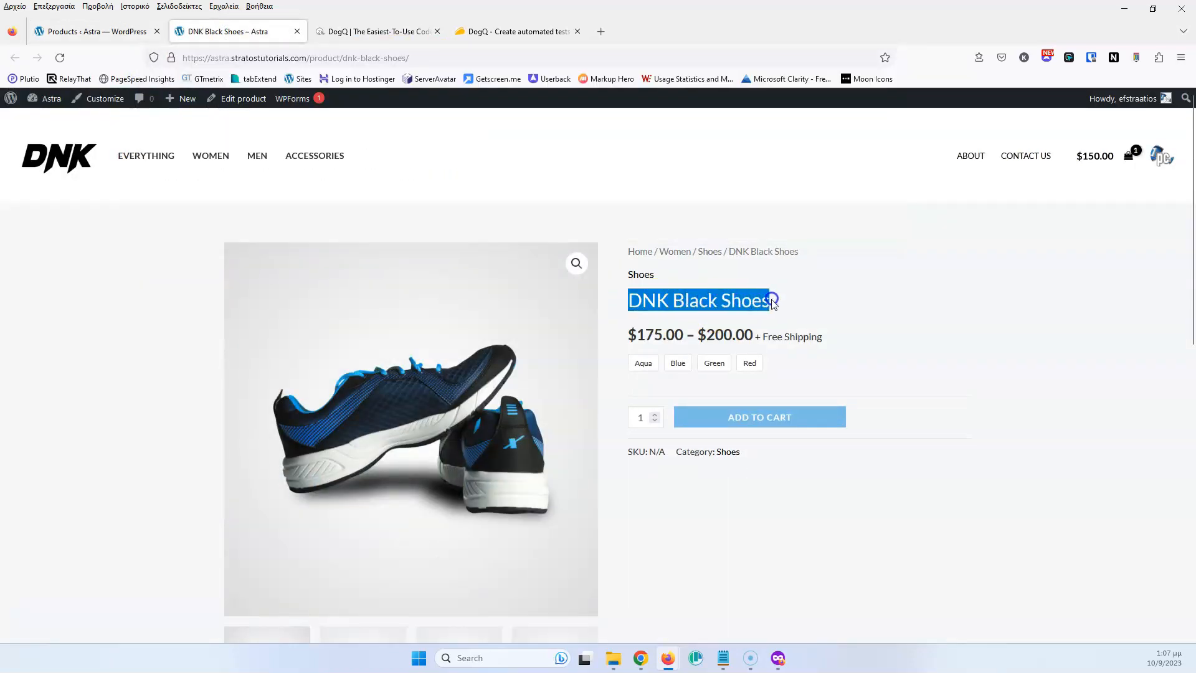
left_click(103, 31)
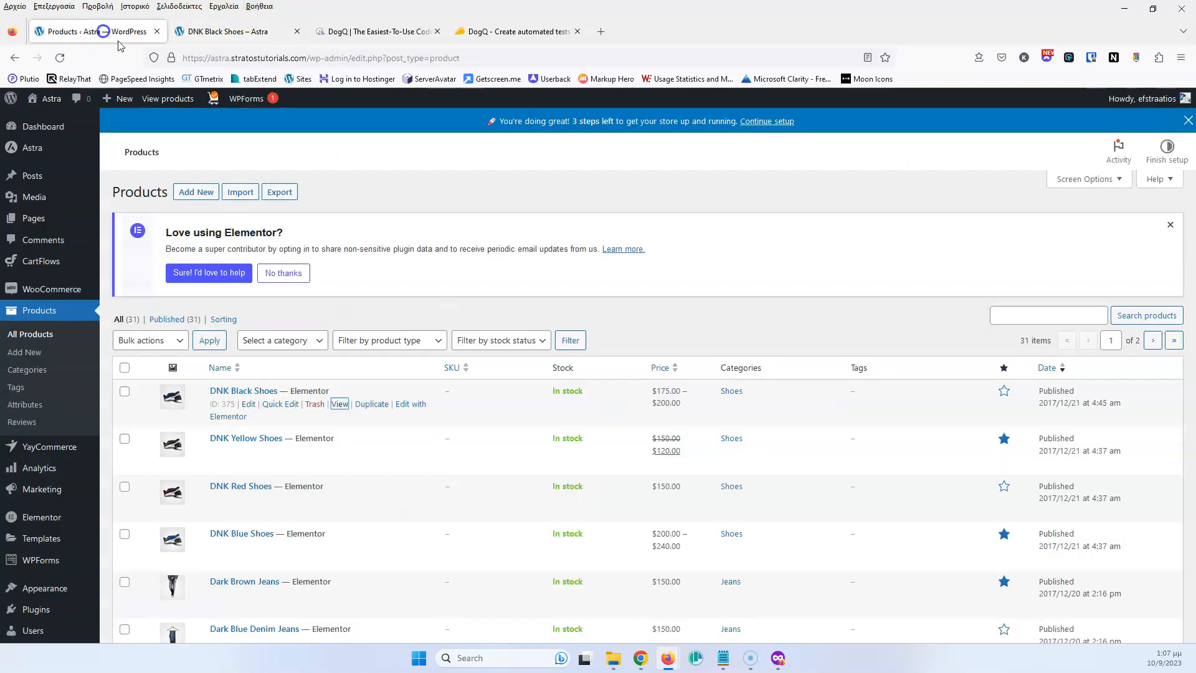
Step: Return to the new scenario in DogQ, name it DNK Black Shoes, and save it
left_click(243, 39)
left_click(347, 31)
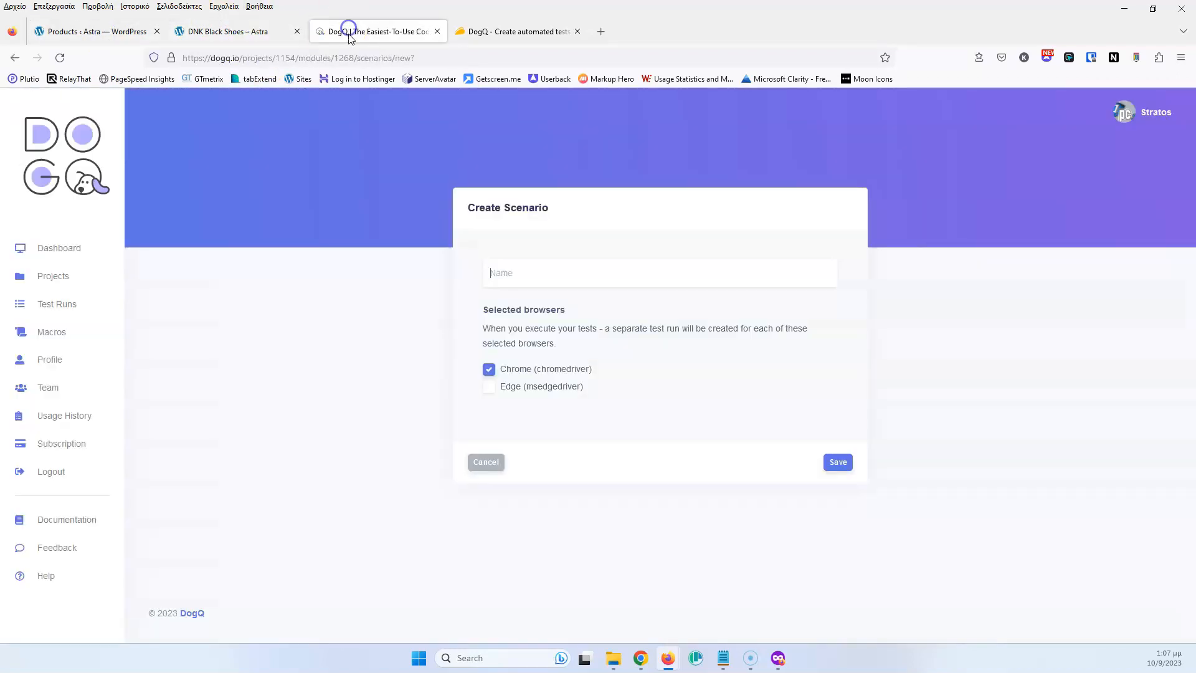
left_click(589, 273)
type("DNK Black Shoes")
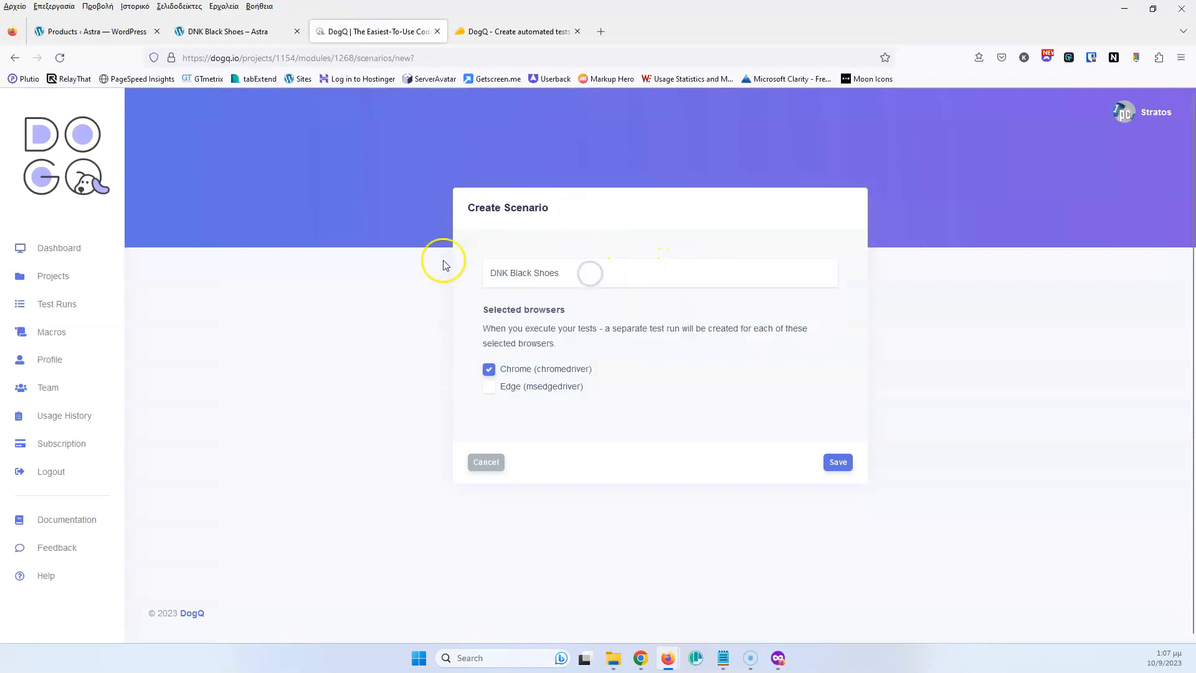
left_click(837, 462)
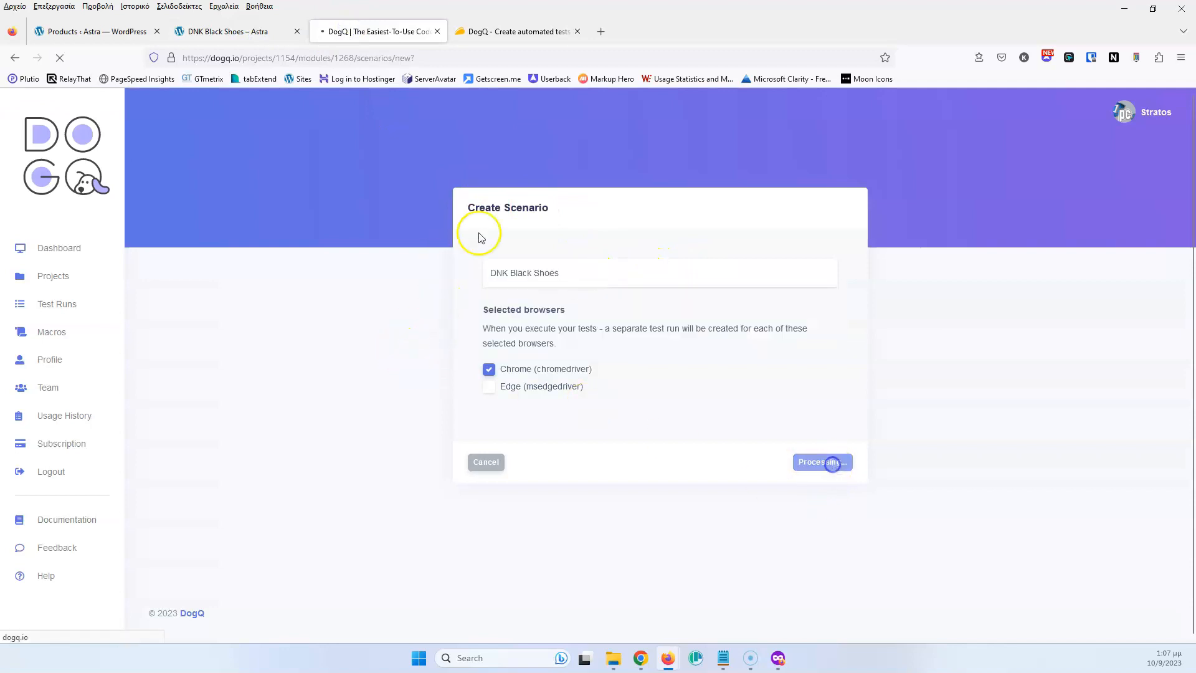
left_click(228, 34)
left_click(386, 57)
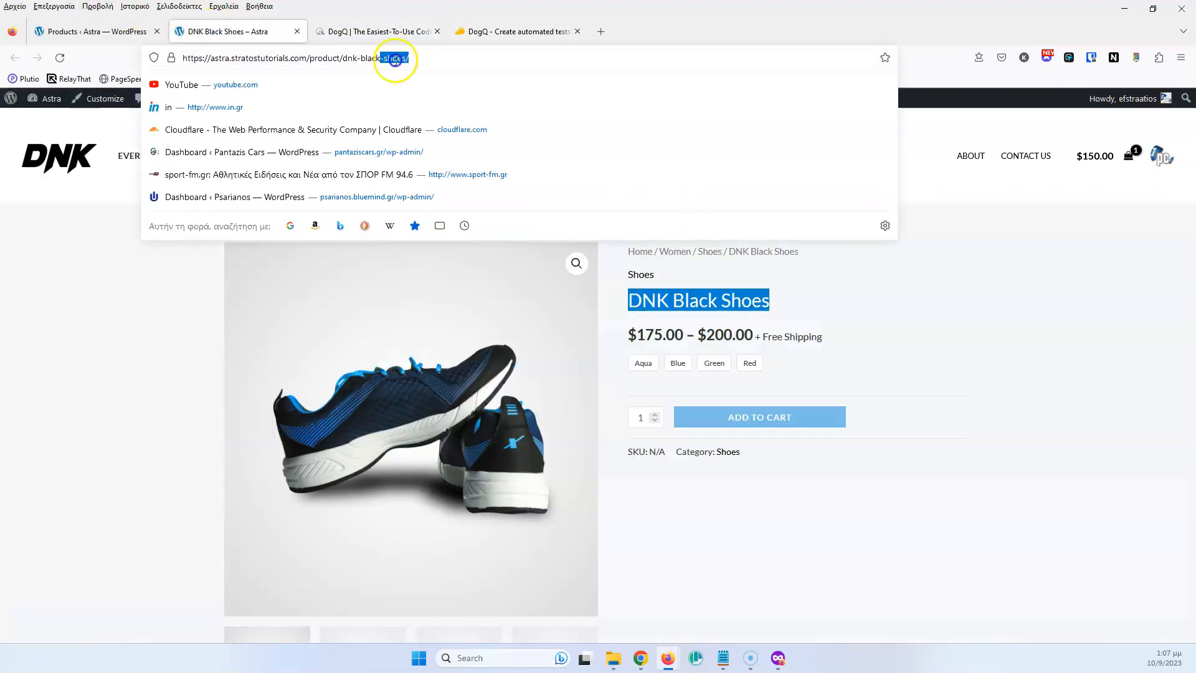
left_click(355, 31)
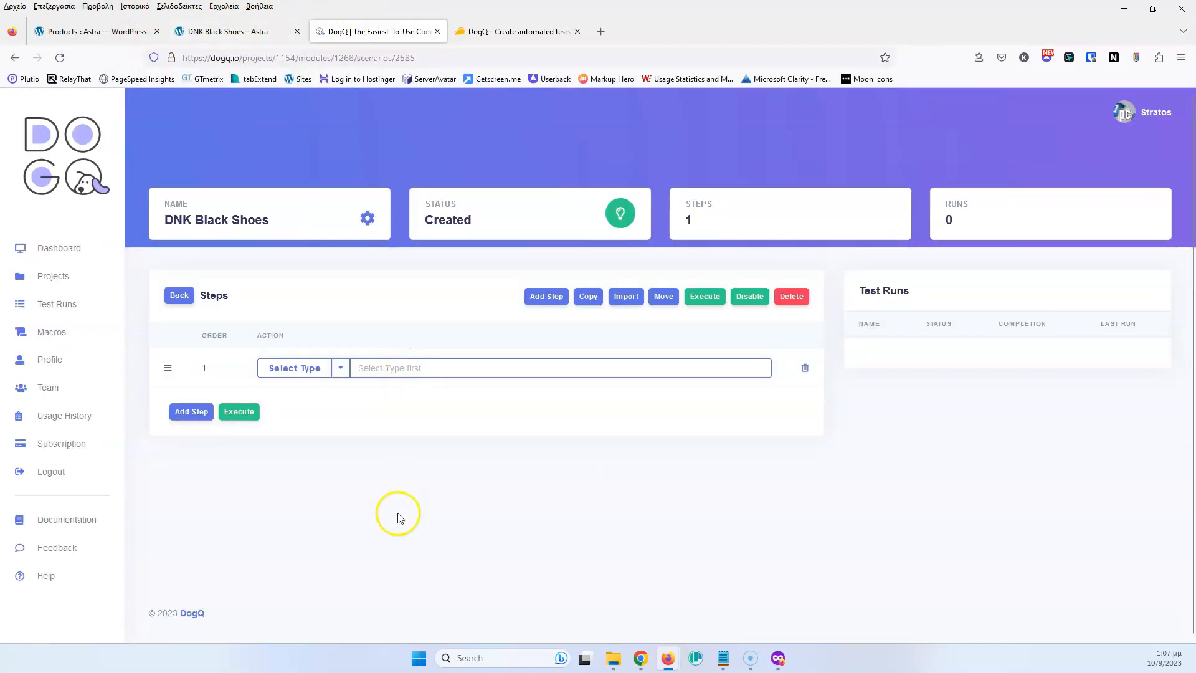
type("https://astra.stratosfutorials.com/product/dnk-black-shoes/")
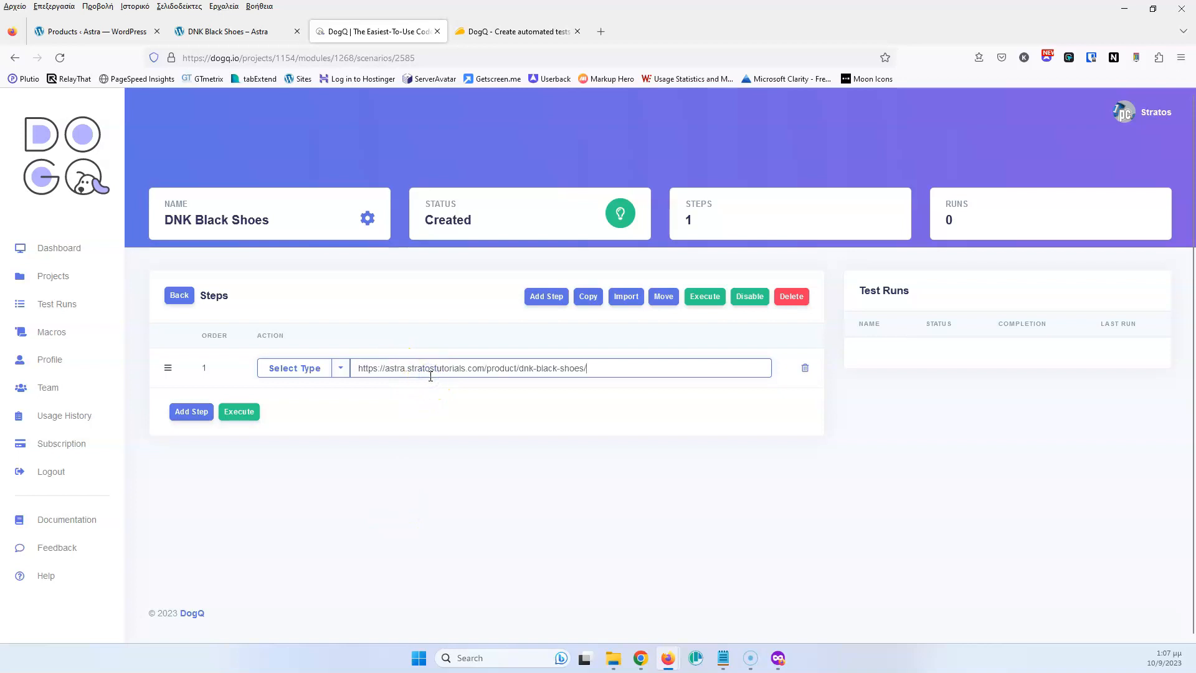
left_click(339, 368)
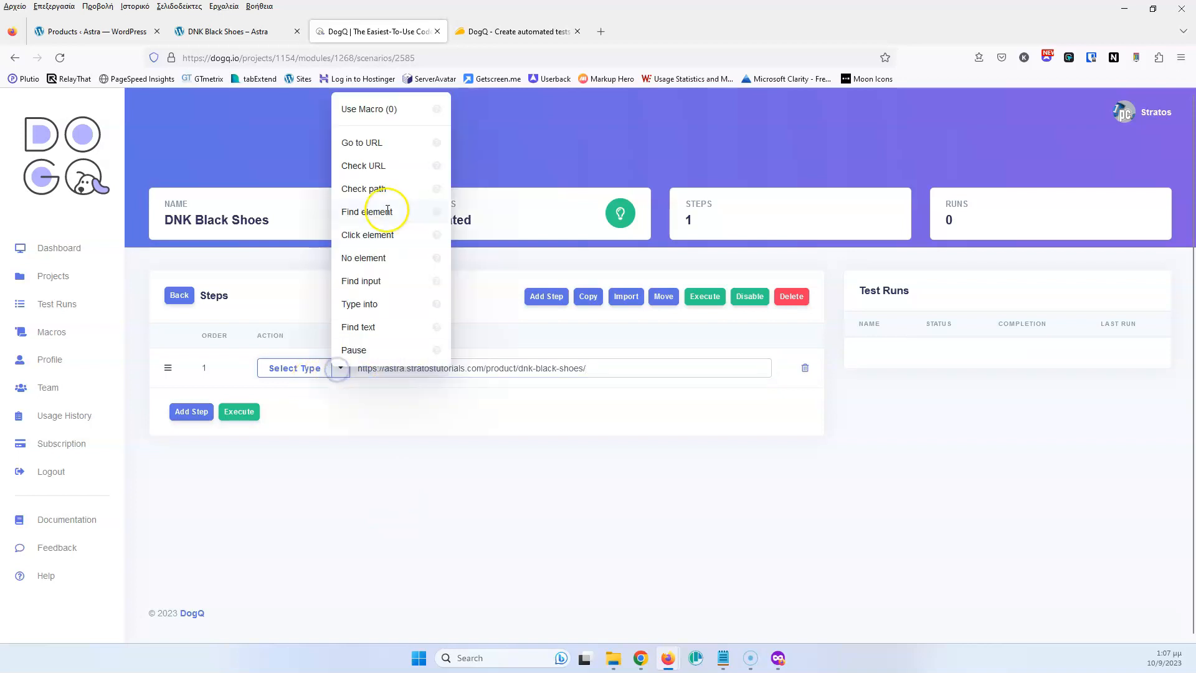
left_click(377, 144)
Step: Add a second scenario step, and inspect the Aqua colour swatch on the DNK Black Shoes product page
left_click(192, 413)
left_click(254, 32)
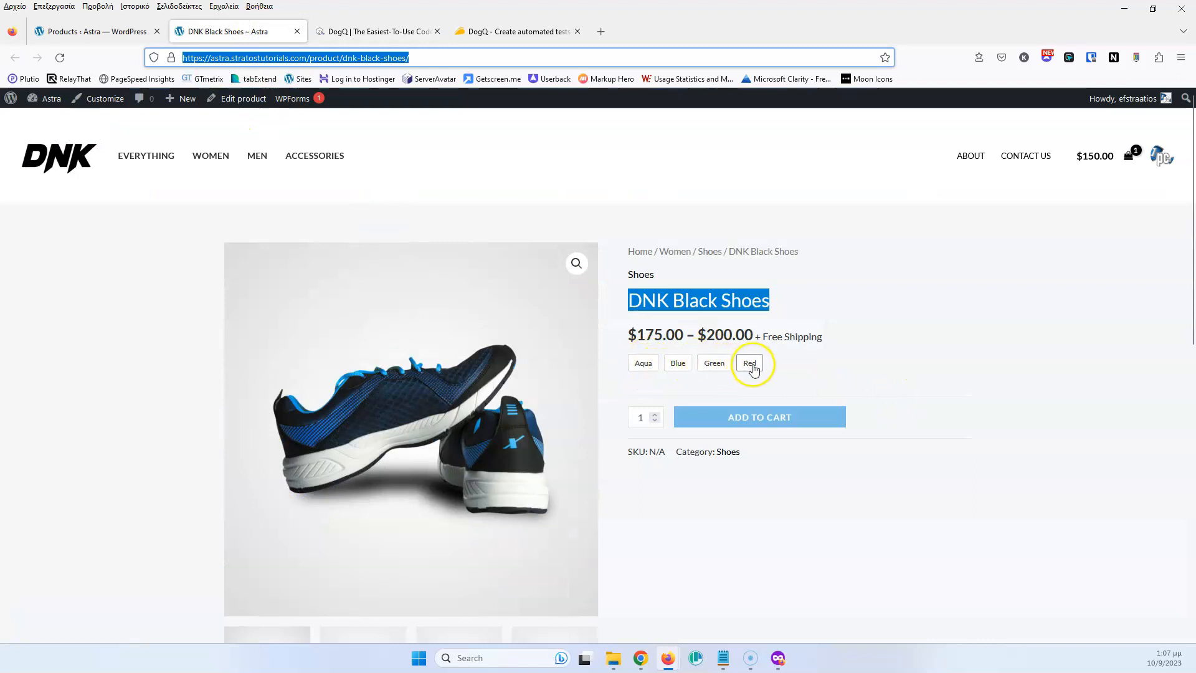
right_click(920, 311)
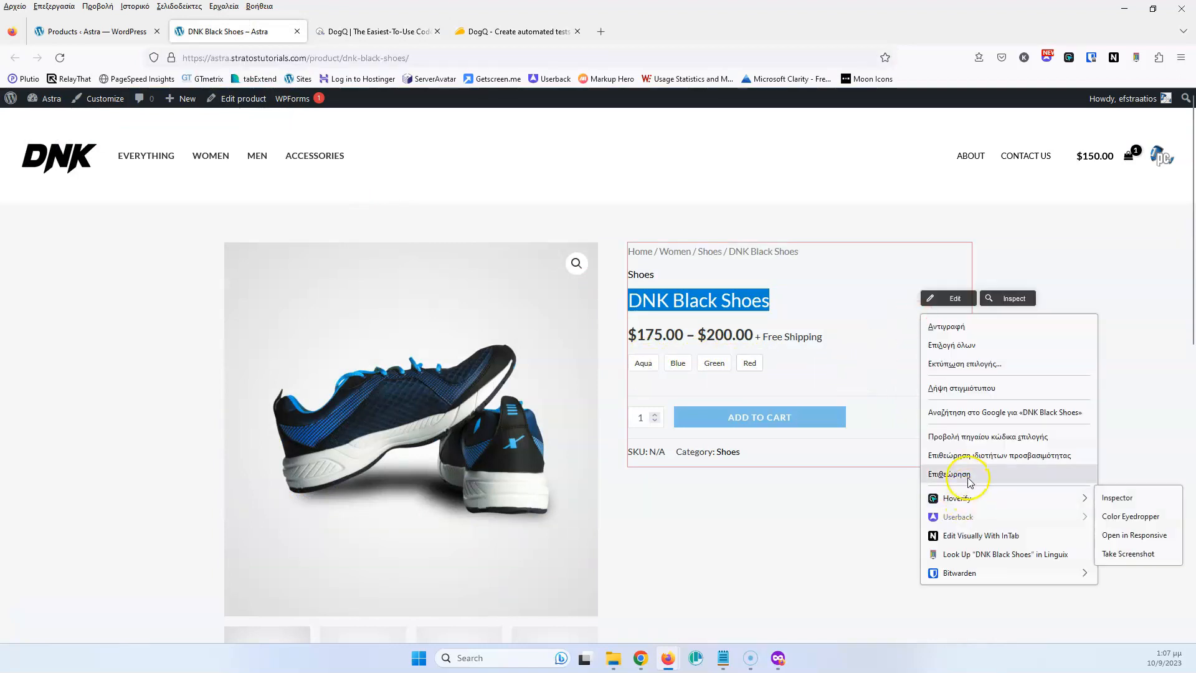
left_click(950, 474)
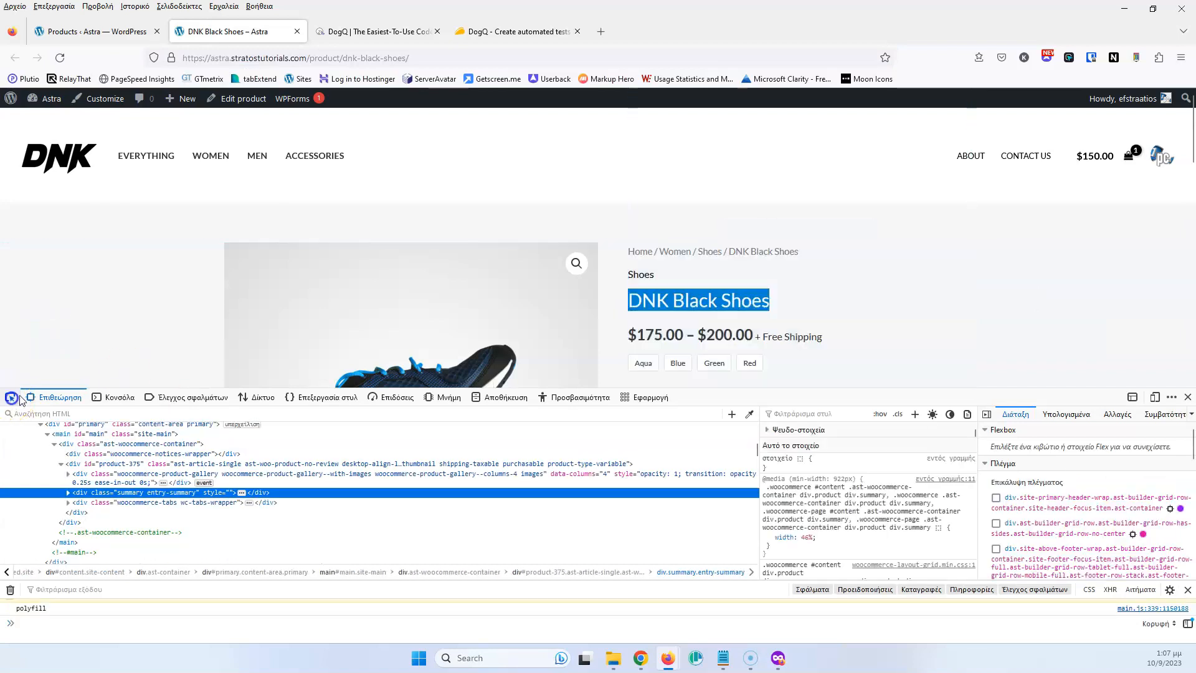
left_click(12, 396)
scroll(395, 267, "down", 3)
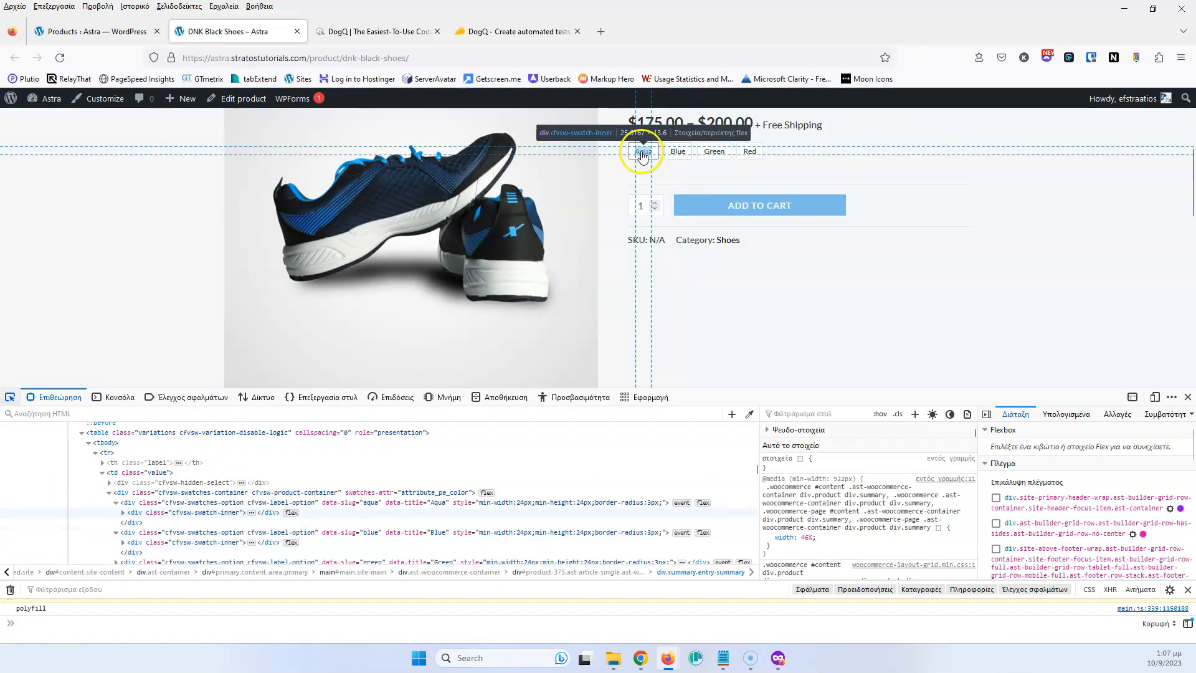
left_click(643, 154)
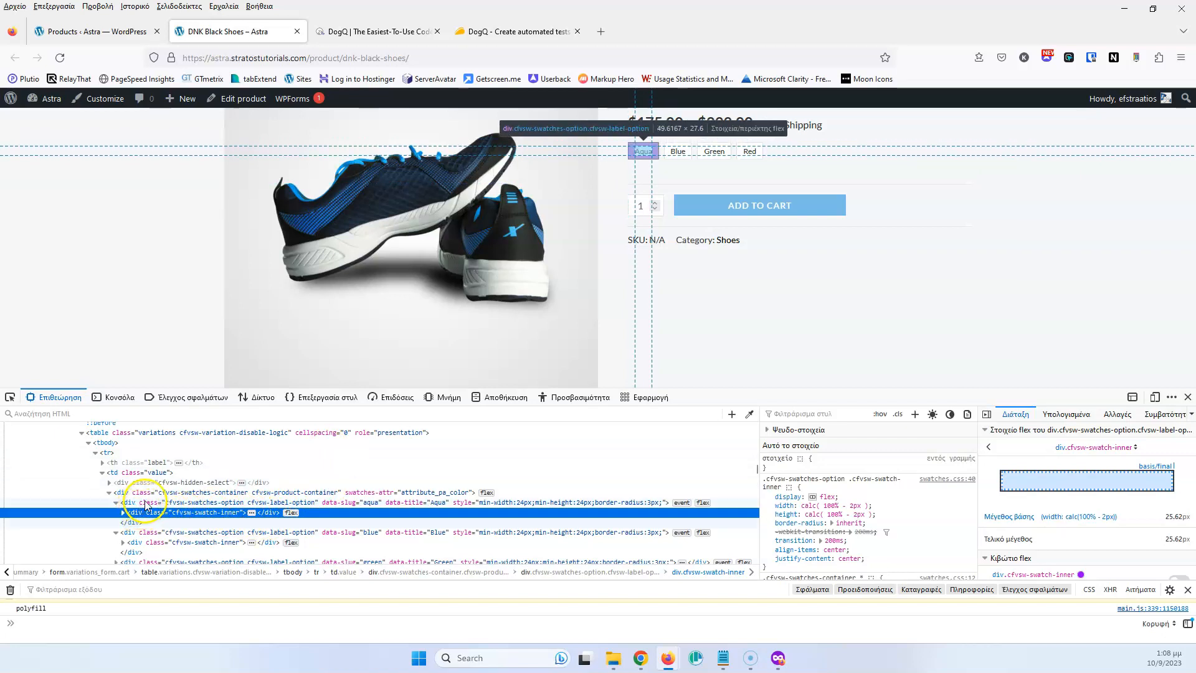
Step: Expand the Aqua swatch's inner div in the page markup and copy its class attribute
left_click(124, 513)
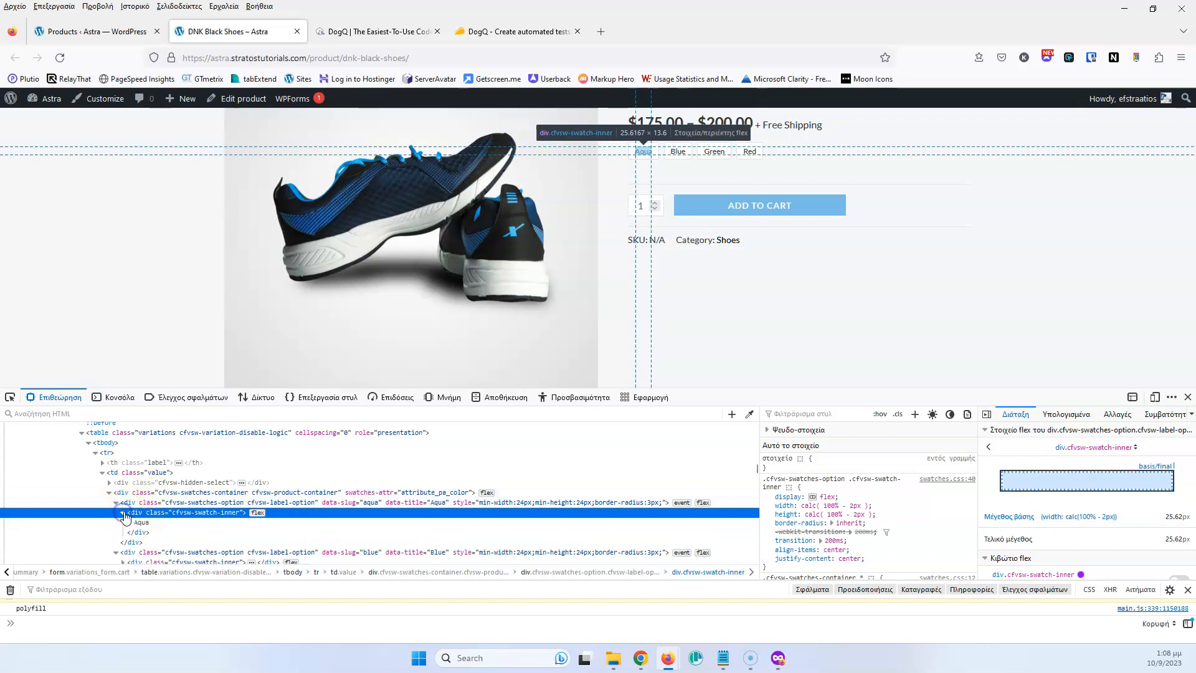
double_click(193, 513)
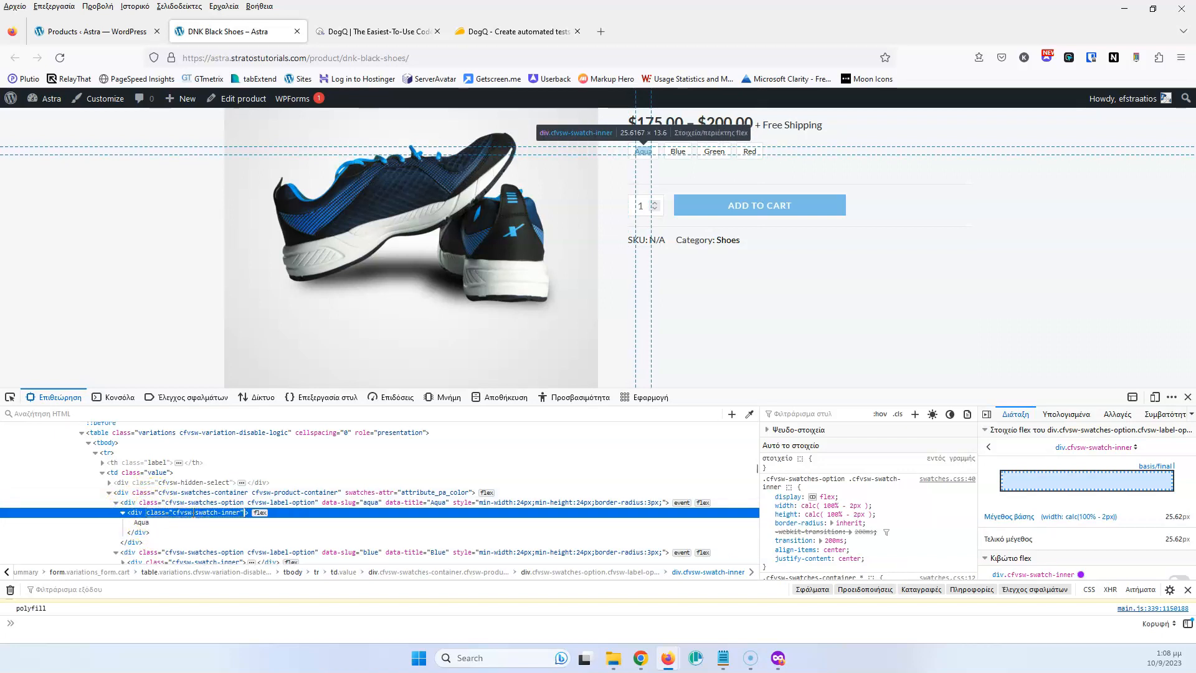
triple_click(192, 512)
triple_click(192, 513)
key("ctrl+c")
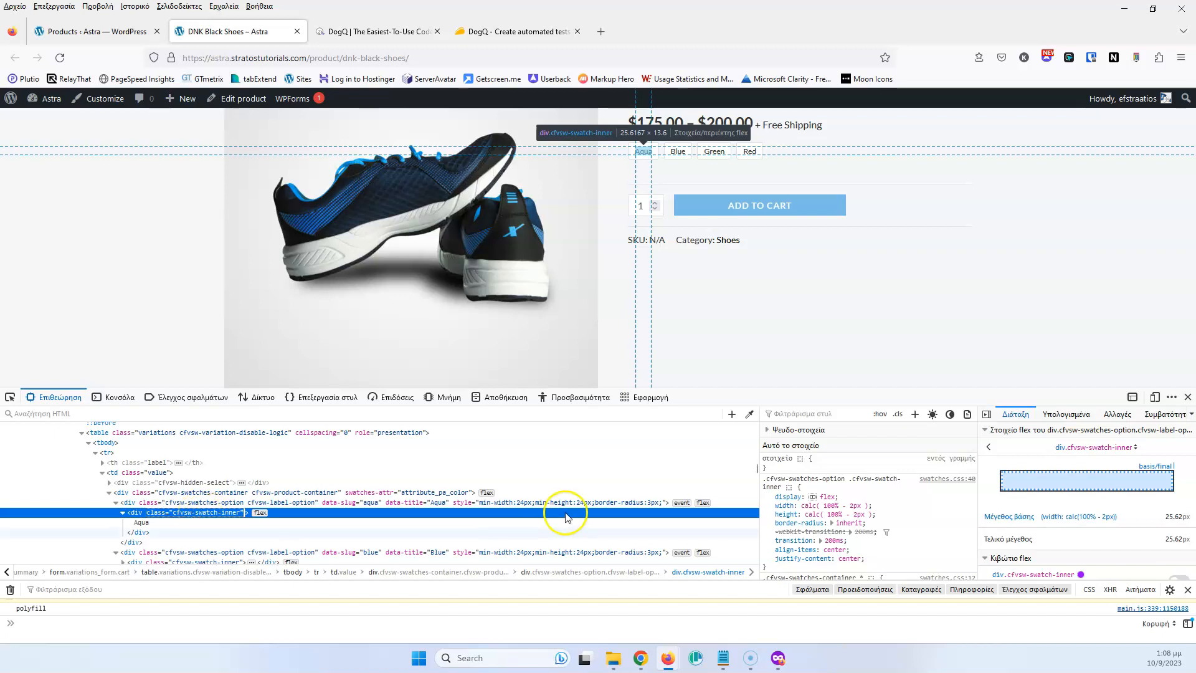
Step: Set the DogQ scenario's second step to Find element with the selector [class="cfvsw-swatch-inner"]
left_click(362, 31)
left_click(408, 407)
key("ctrl+v")
left_click(339, 409)
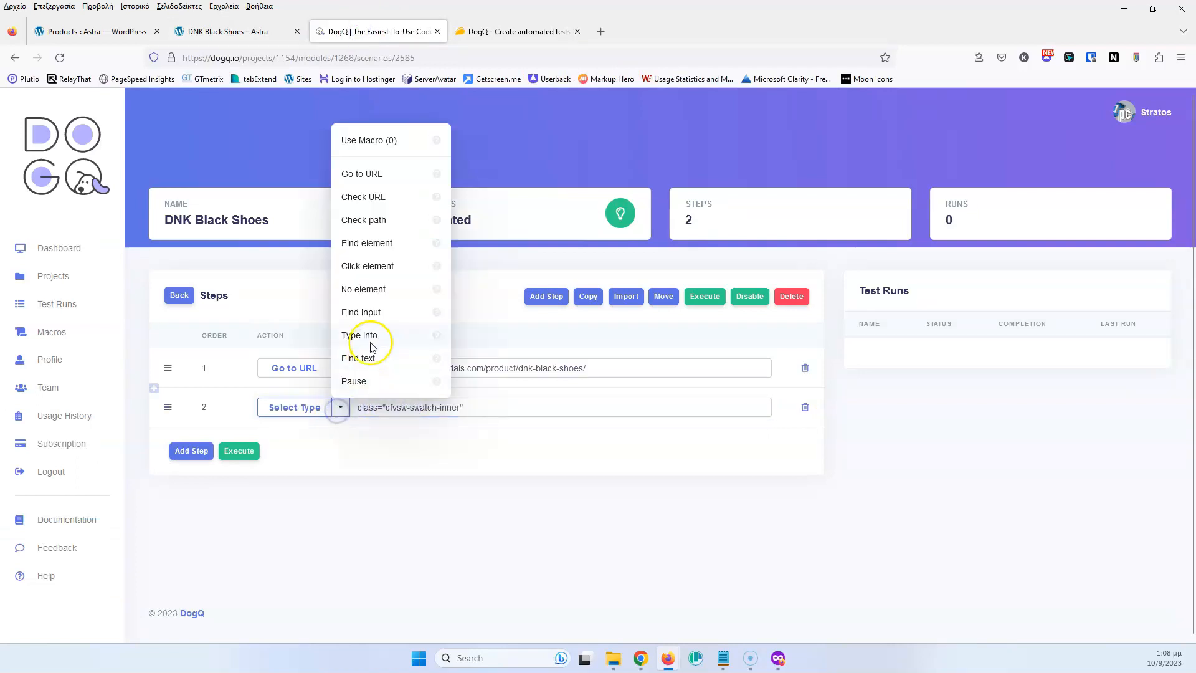
left_click(385, 243)
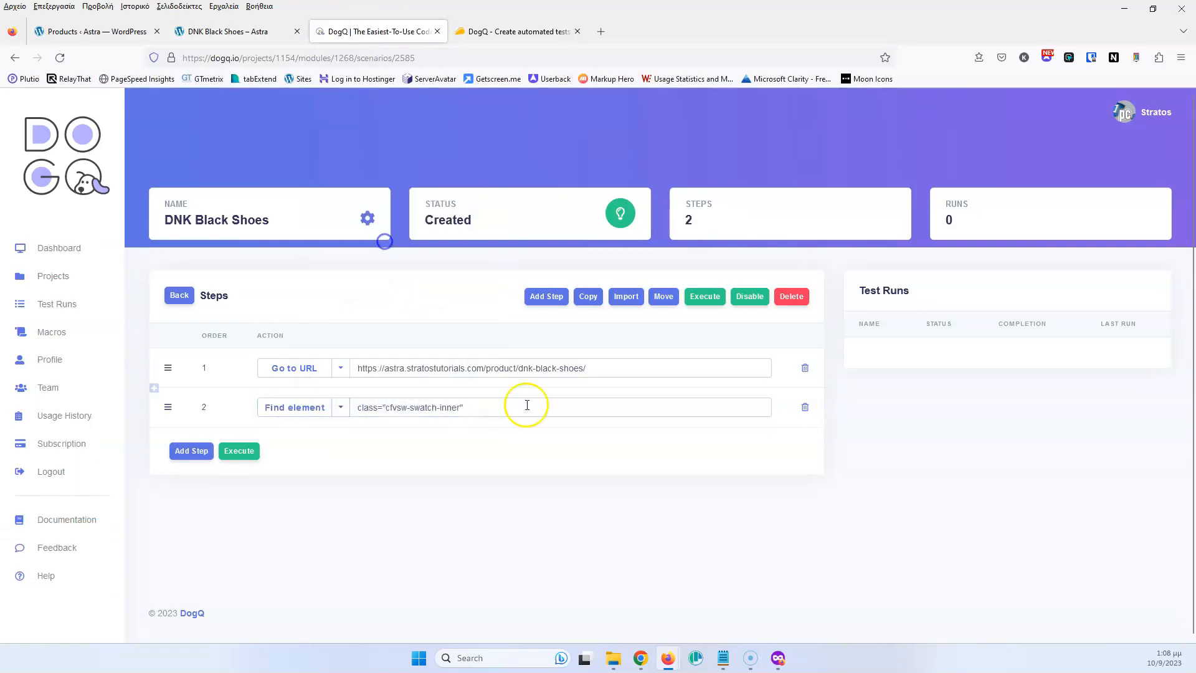
left_click(527, 407)
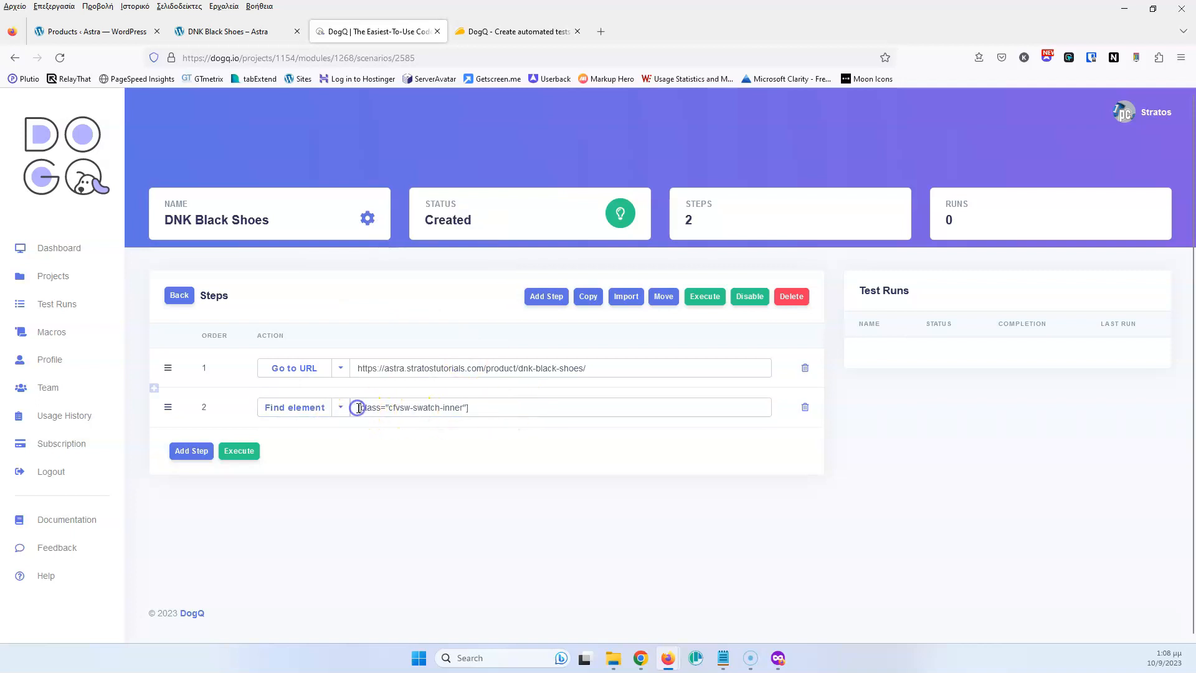
Step: Add a third scenario step of type Click element for the swatch
left_click(191, 451)
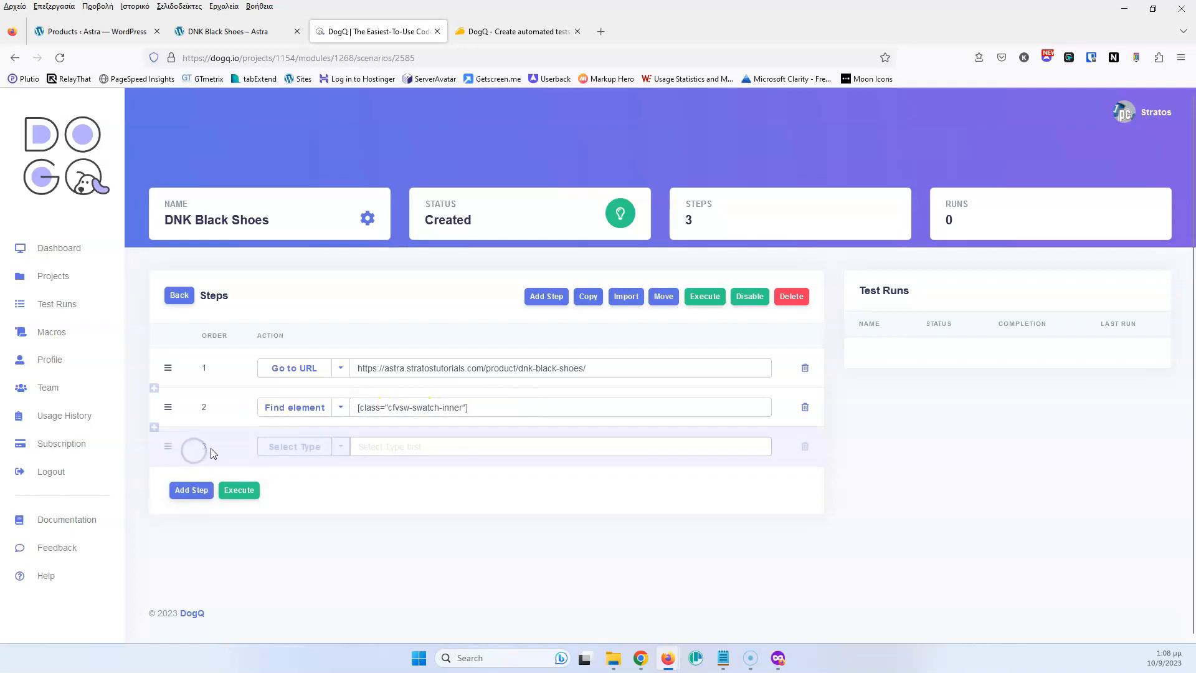
left_click(334, 452)
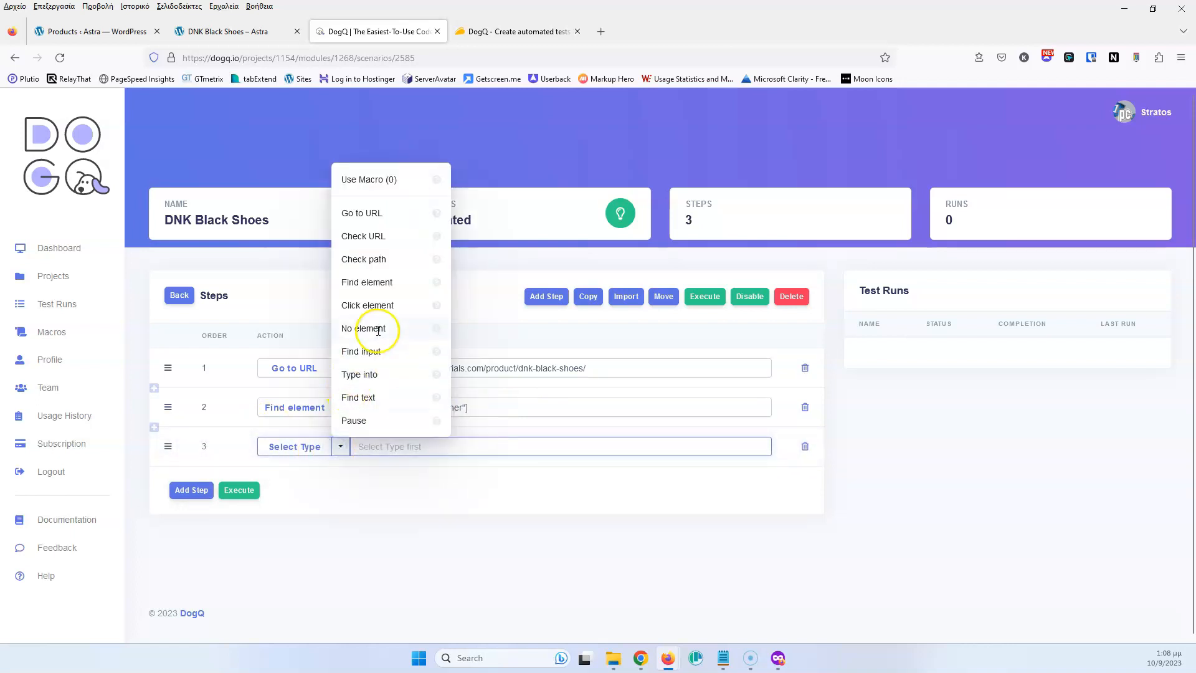
left_click(374, 305)
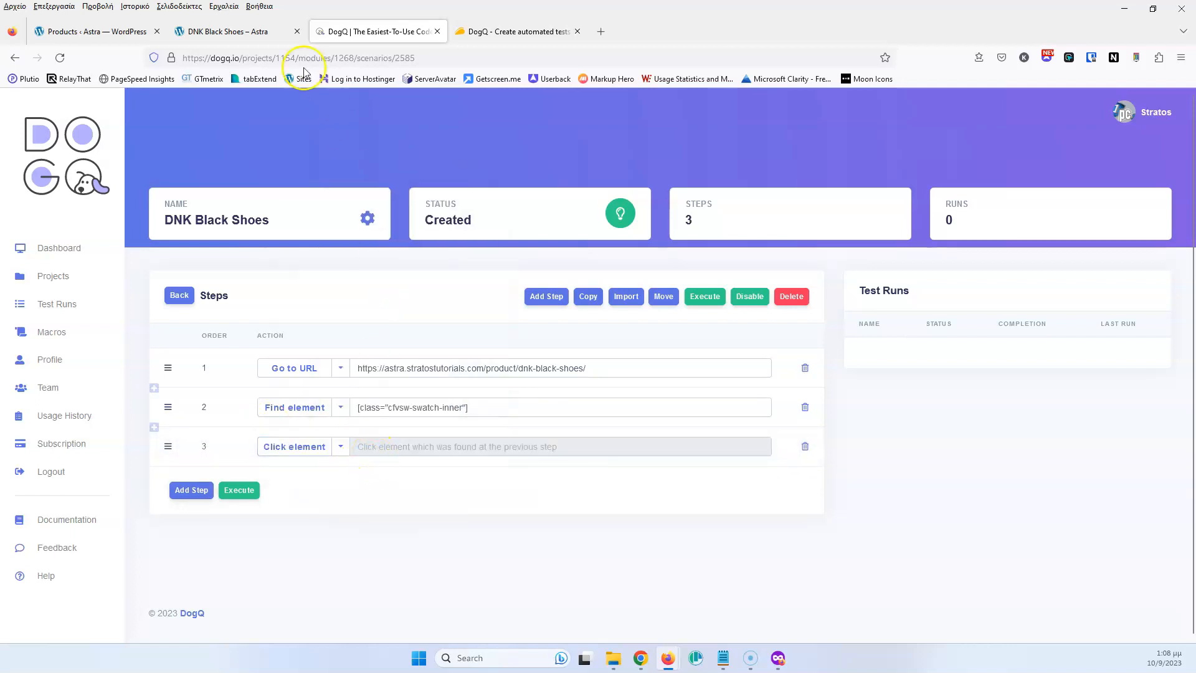
Step: Choose the Aqua colour on the product page, and inspect the Add to cart button to select its label text
left_click(248, 33)
left_click(645, 152)
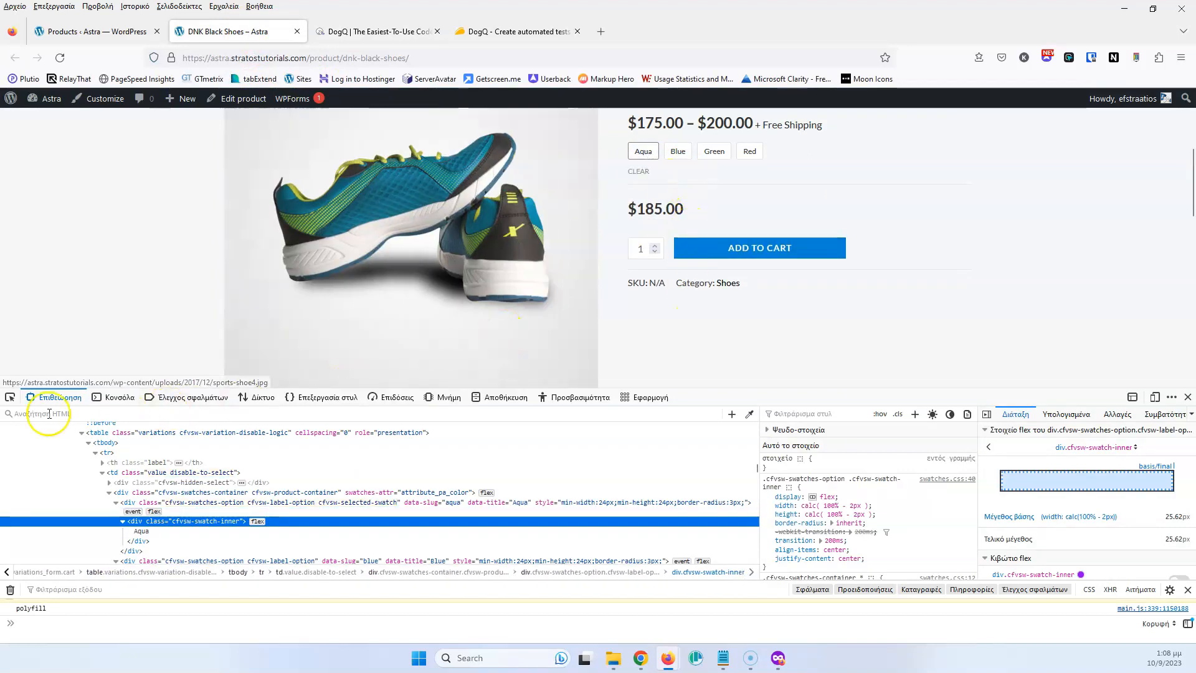
left_click(9, 397)
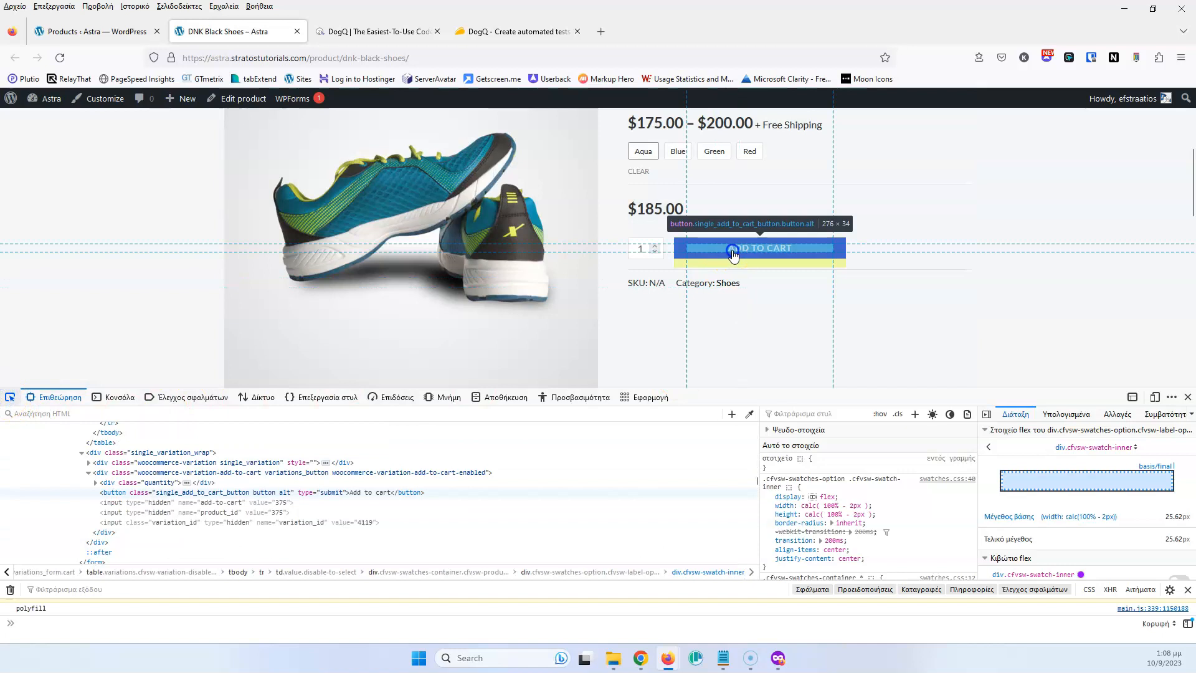
left_click(733, 253)
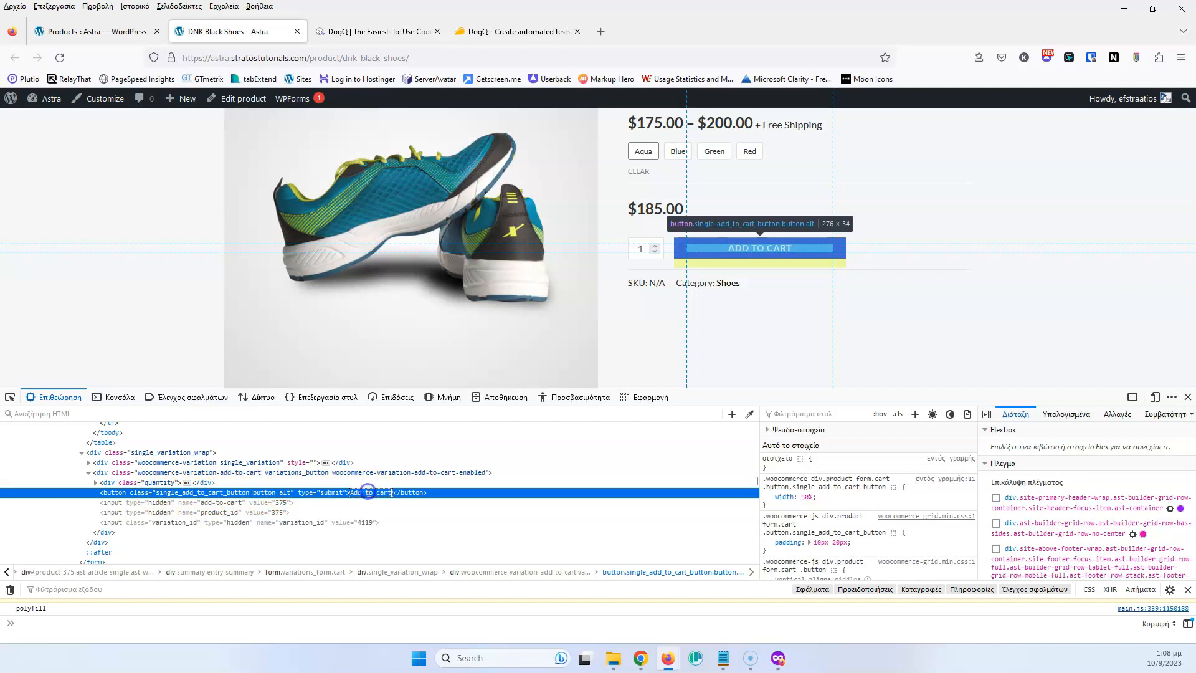
Step: Add a fourth step in the DogQ scenario as Find element with the text Add to cart
left_click(359, 32)
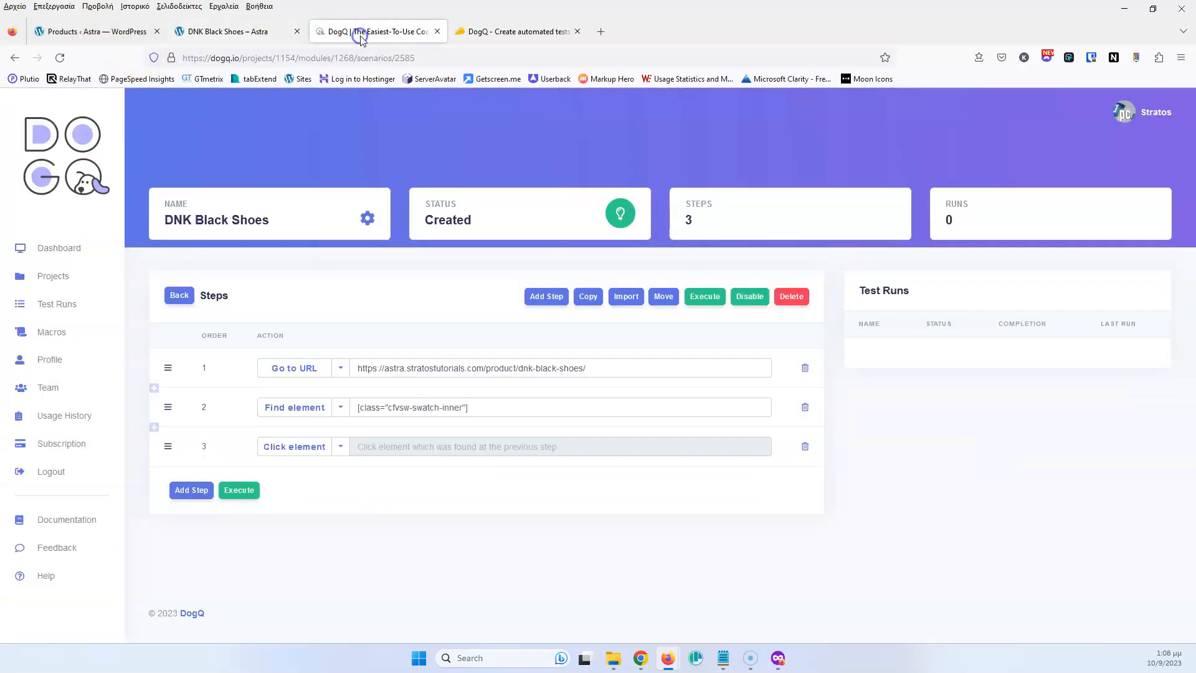
left_click(206, 491)
left_click(341, 491)
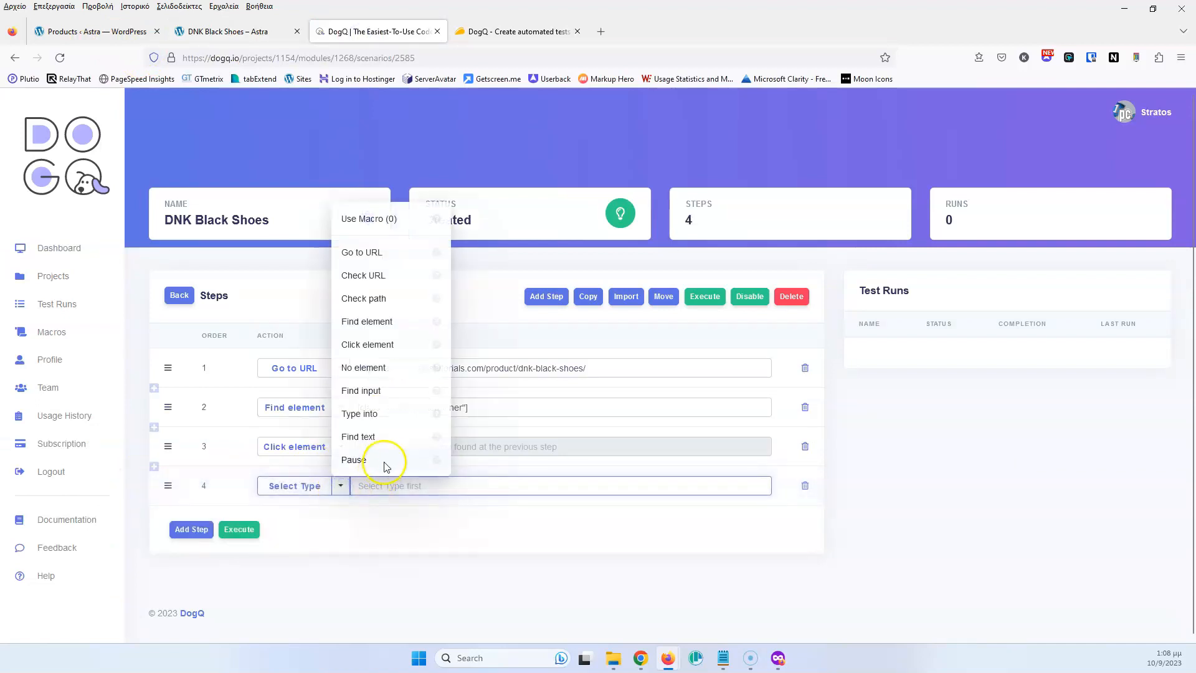
left_click(395, 321)
left_click(428, 486)
type("Add to cart")
Step: Add a fifth scenario step of type Click element for the Add to cart button
left_click(198, 531)
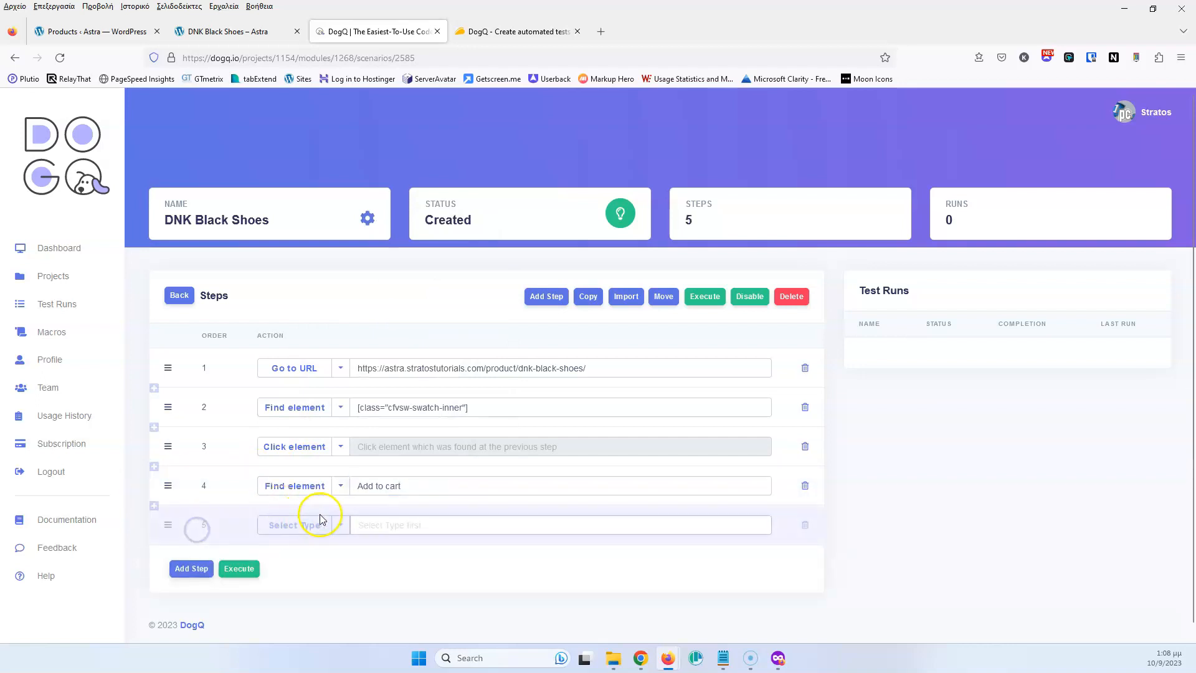
left_click(339, 526)
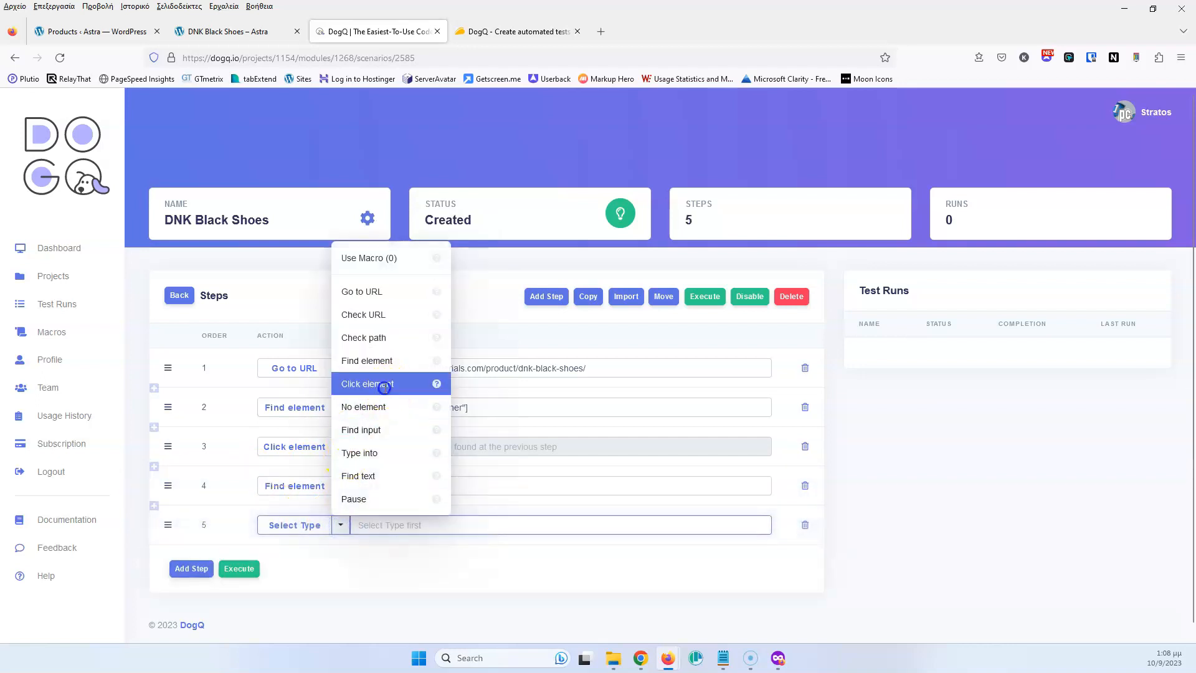
left_click(384, 385)
Step: Add a blank sixth scenario step, and put the Aqua DNK Black Shoes in the cart on the product page
left_click(180, 569)
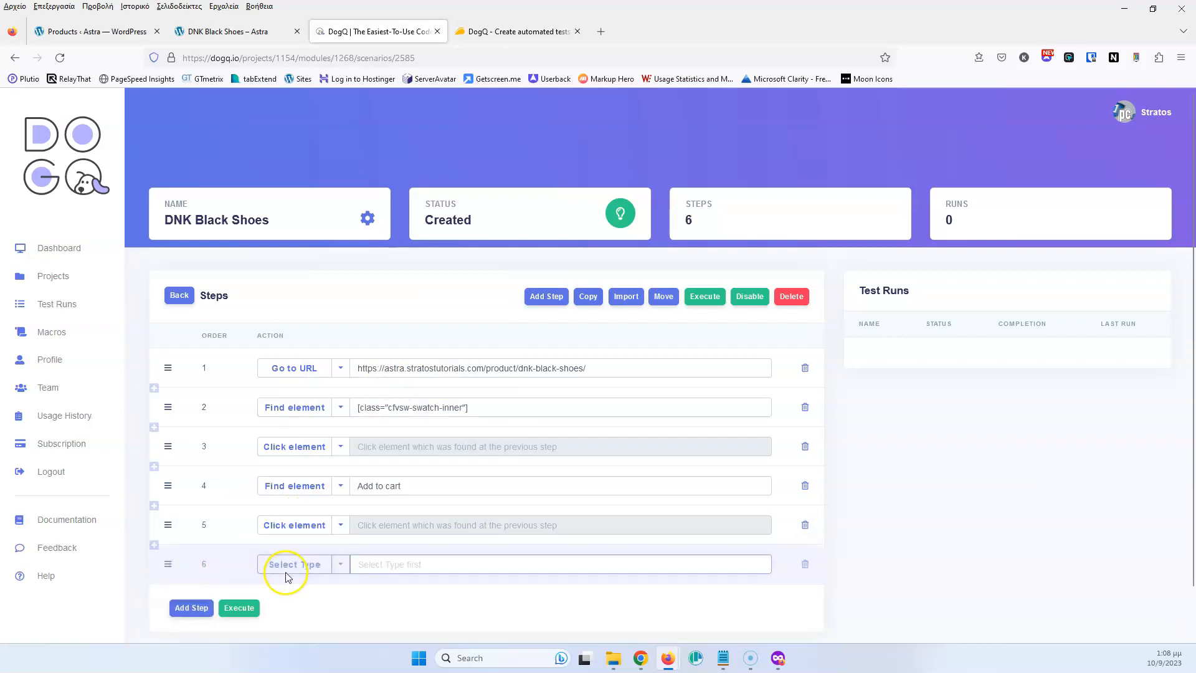
left_click(228, 31)
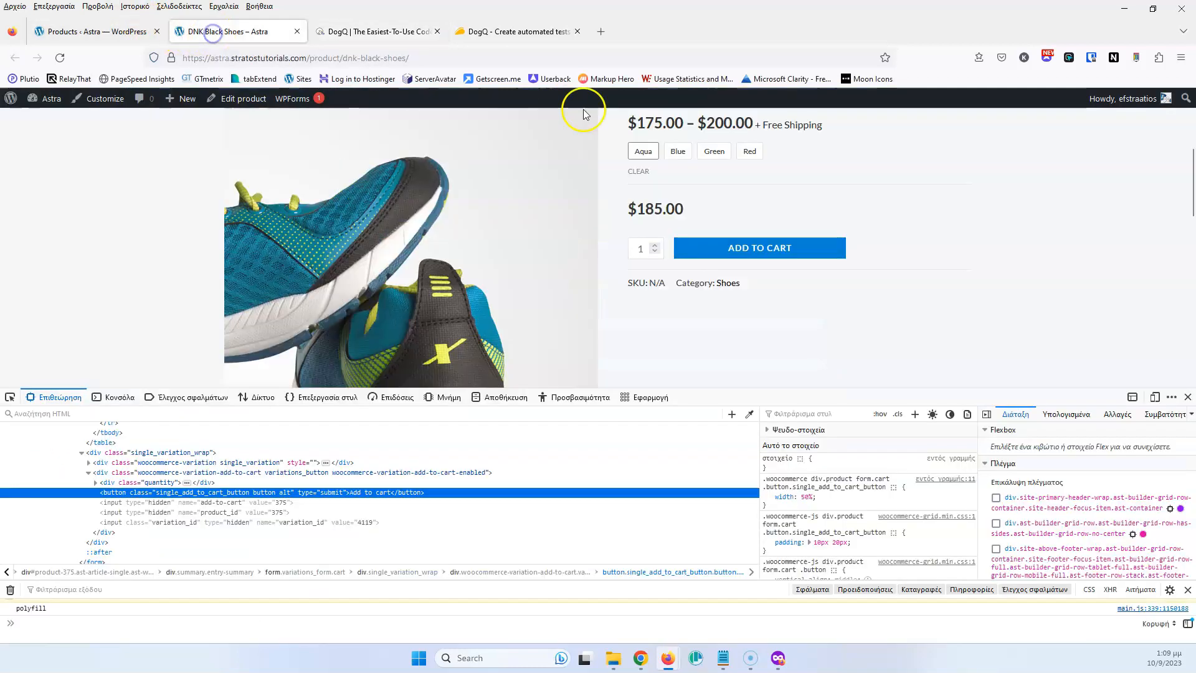
left_click(1189, 397)
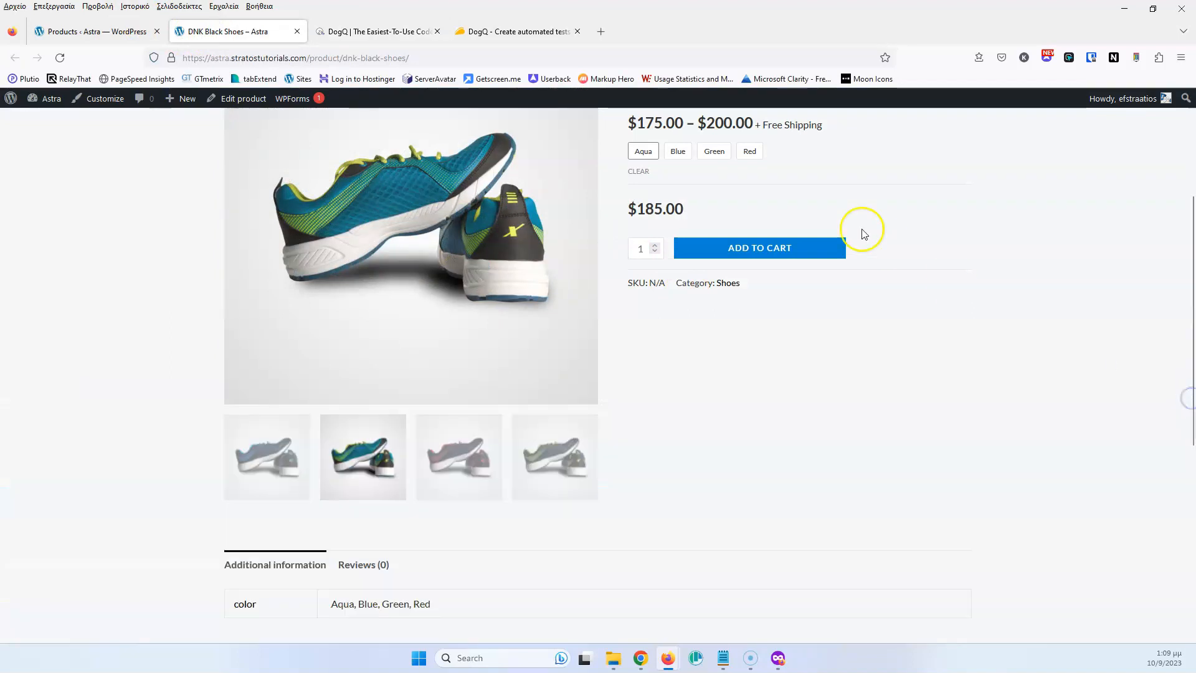
scroll(775, 374, "up", 3)
left_click(775, 459)
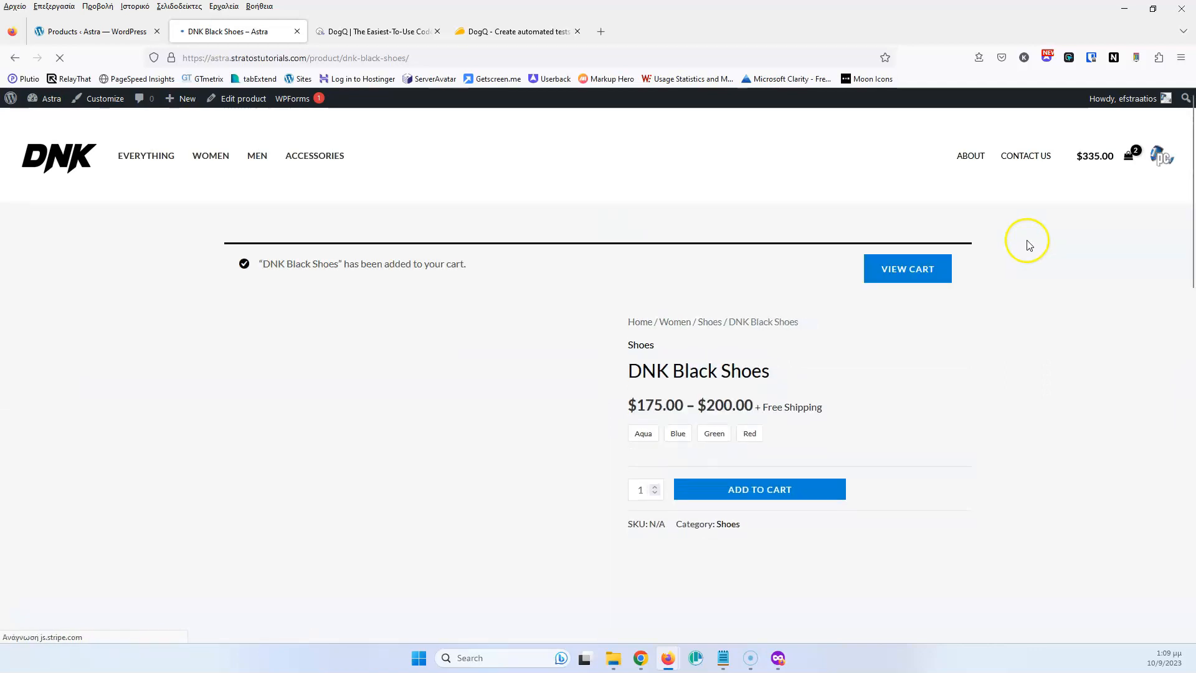
Step: Go from the cart to the checkout page, and copy its address for use in the DogQ scenario
left_click(1130, 161)
left_click(1002, 620)
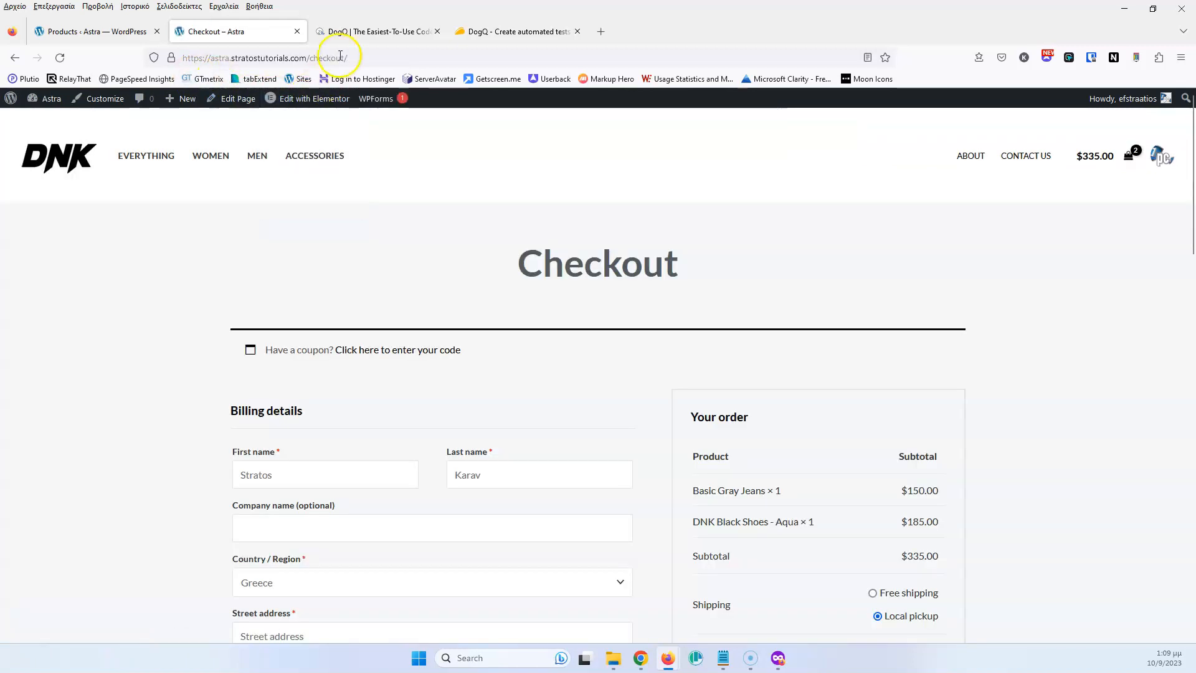
left_click(341, 57)
key("ctrl+c")
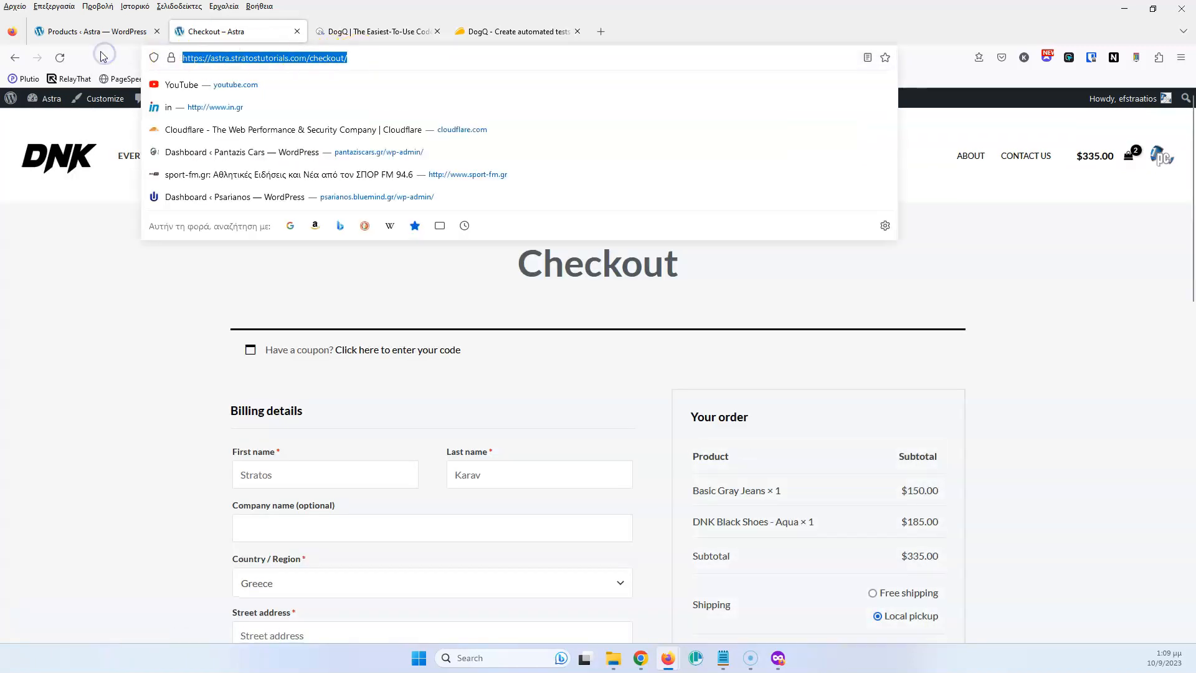
left_click(373, 31)
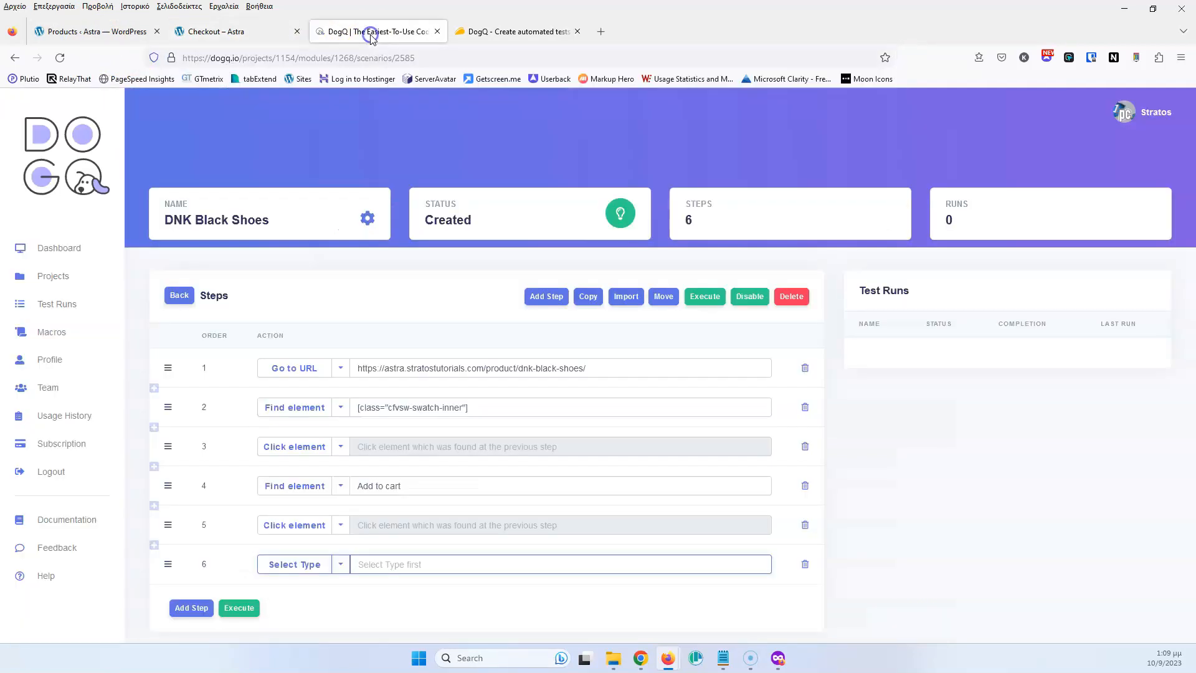
left_click(181, 608)
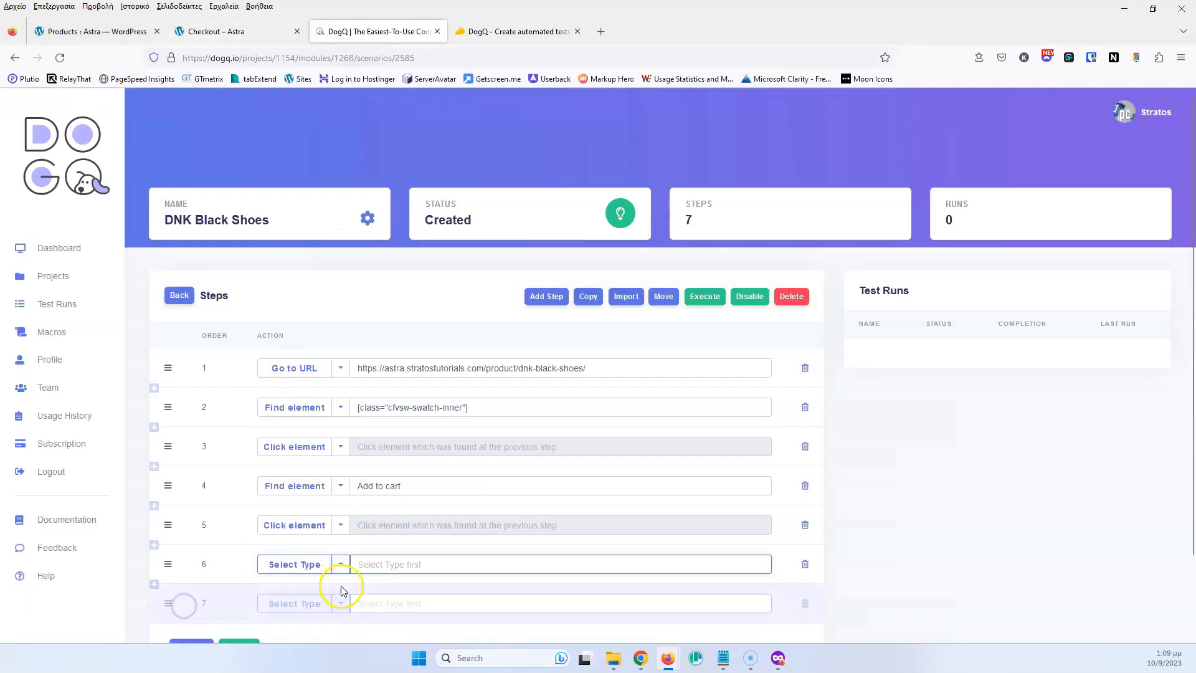
left_click(343, 602)
left_click(368, 370)
scroll(374, 374, "down", 2)
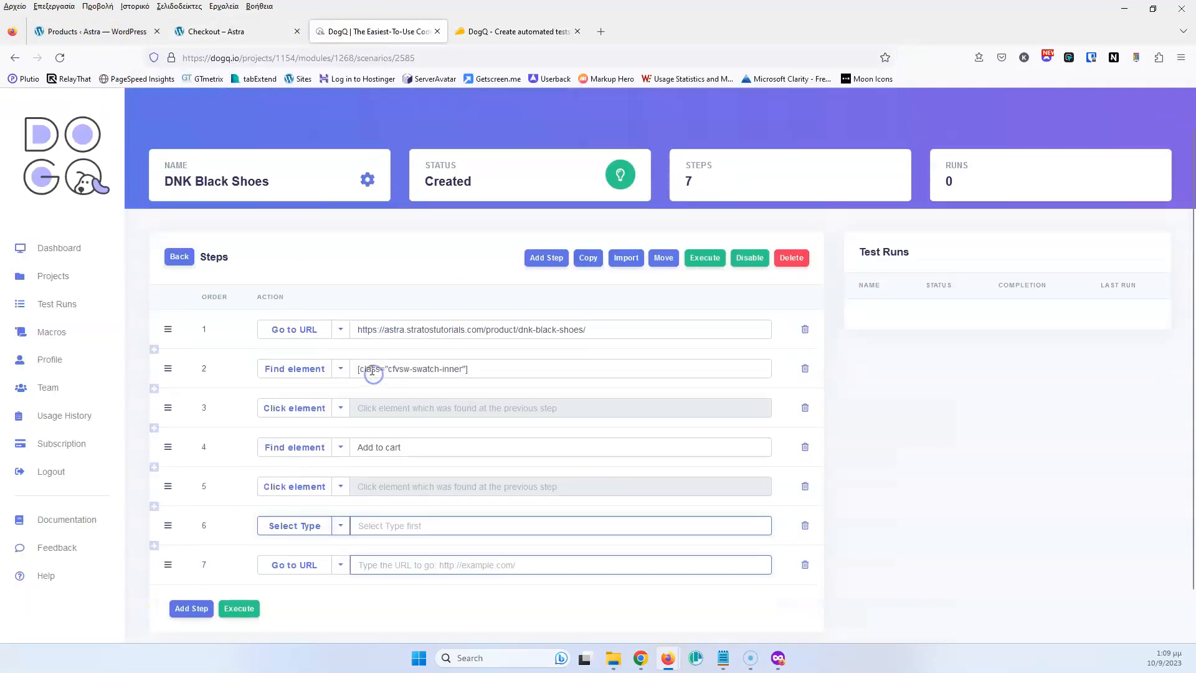
key("ctrl+v")
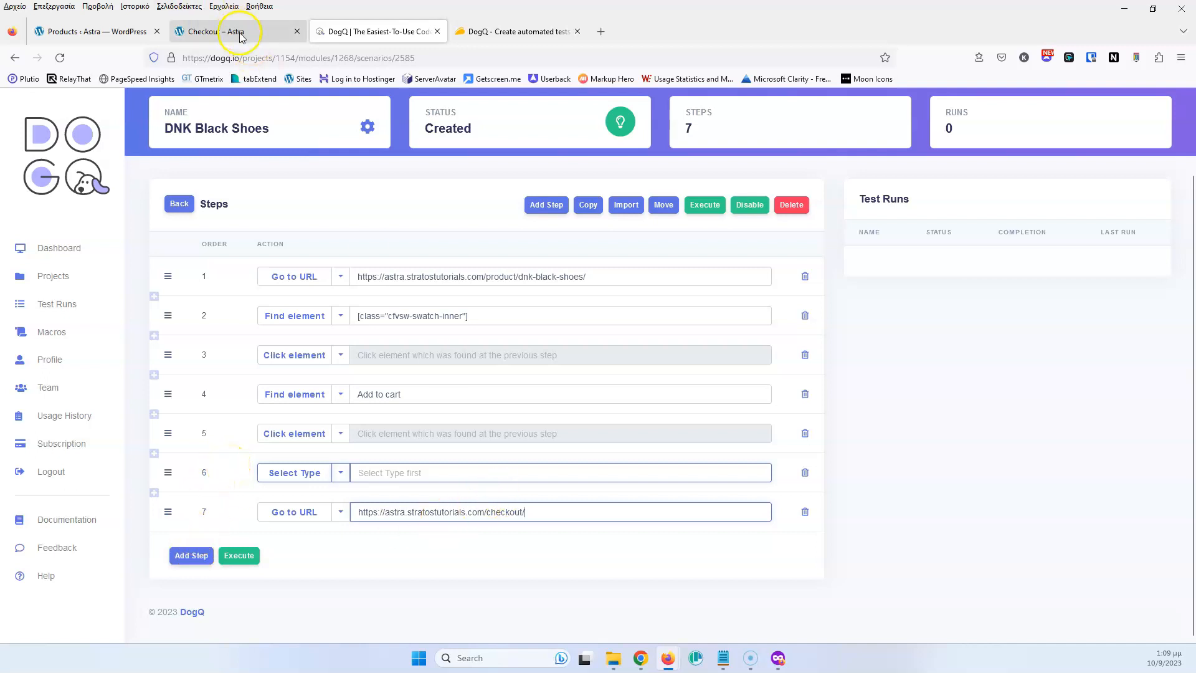
Step: Inspect the First name field on the Astra checkout page and copy its attribute id="billing_first_name"
left_click(221, 31)
scroll(181, 234, "down", 5)
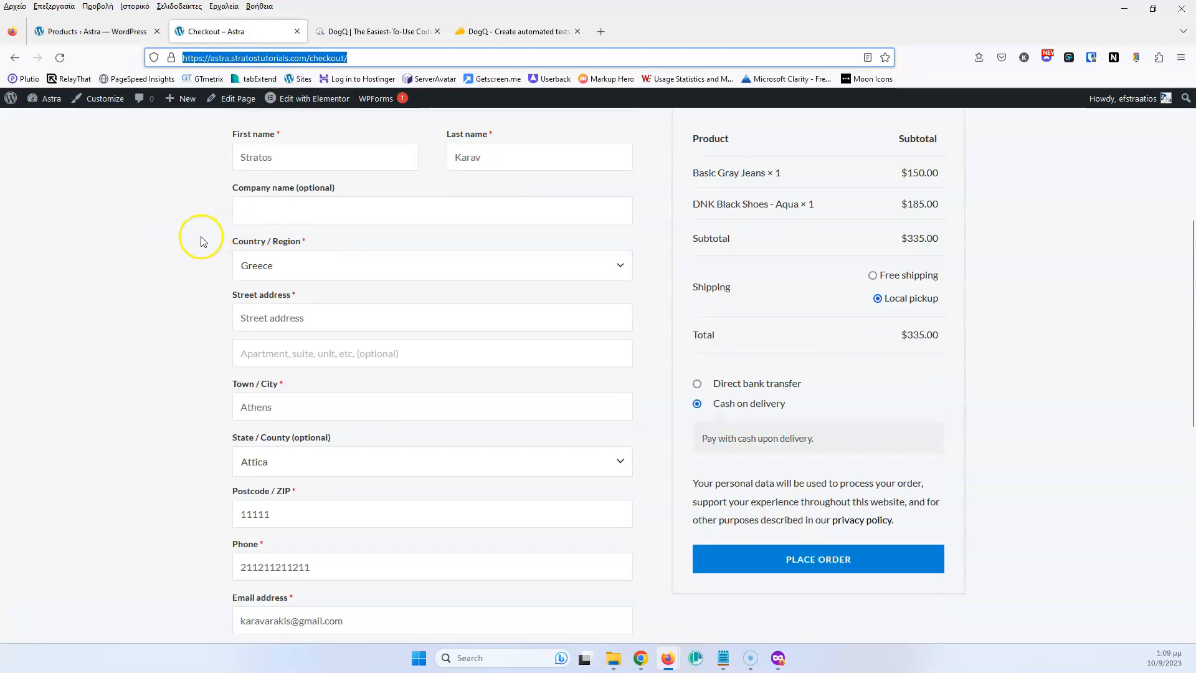
scroll(200, 235, "up", 3)
left_click(214, 354)
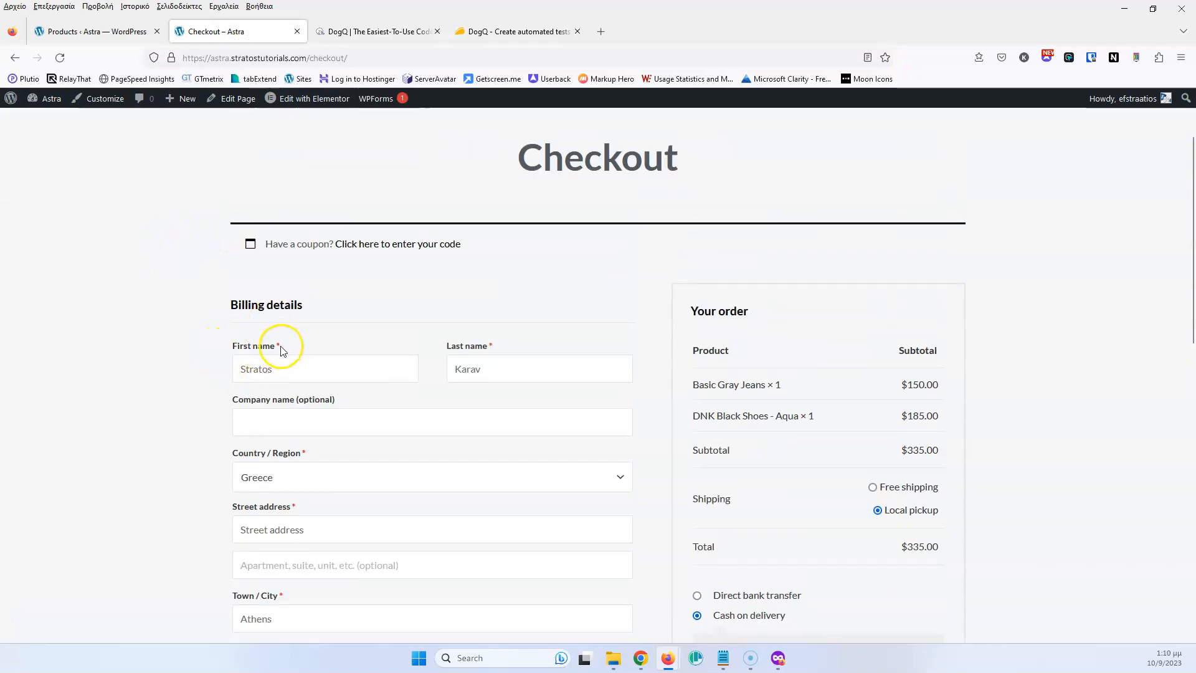
right_click(188, 362)
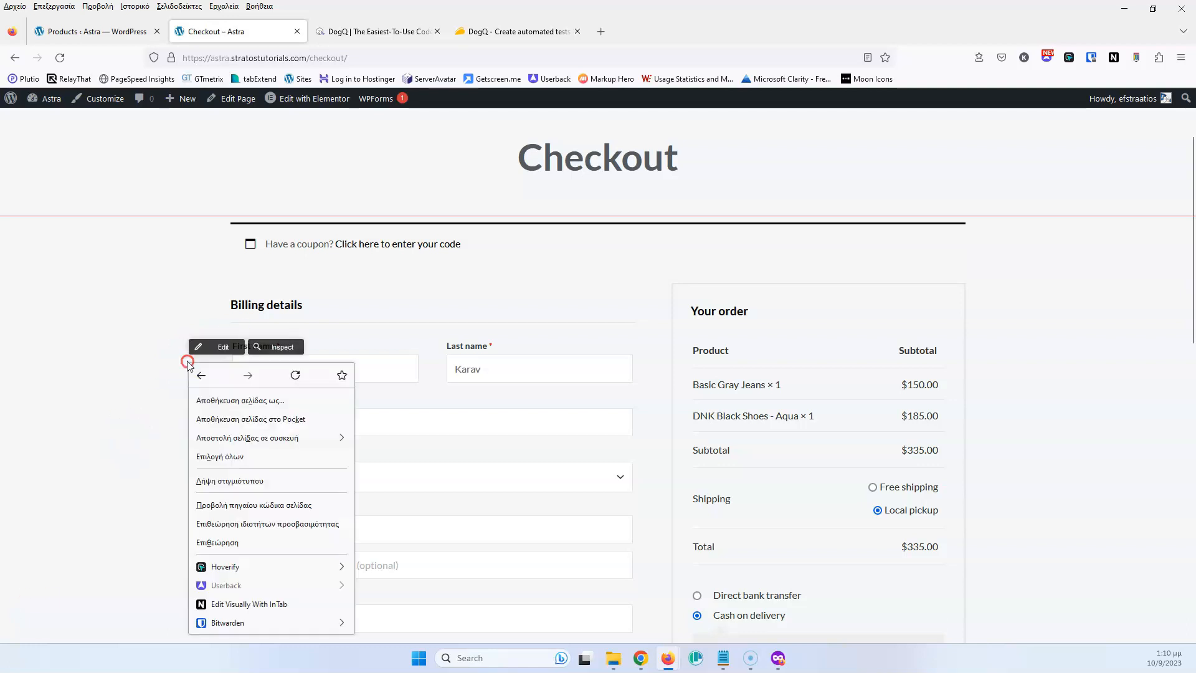
left_click(235, 542)
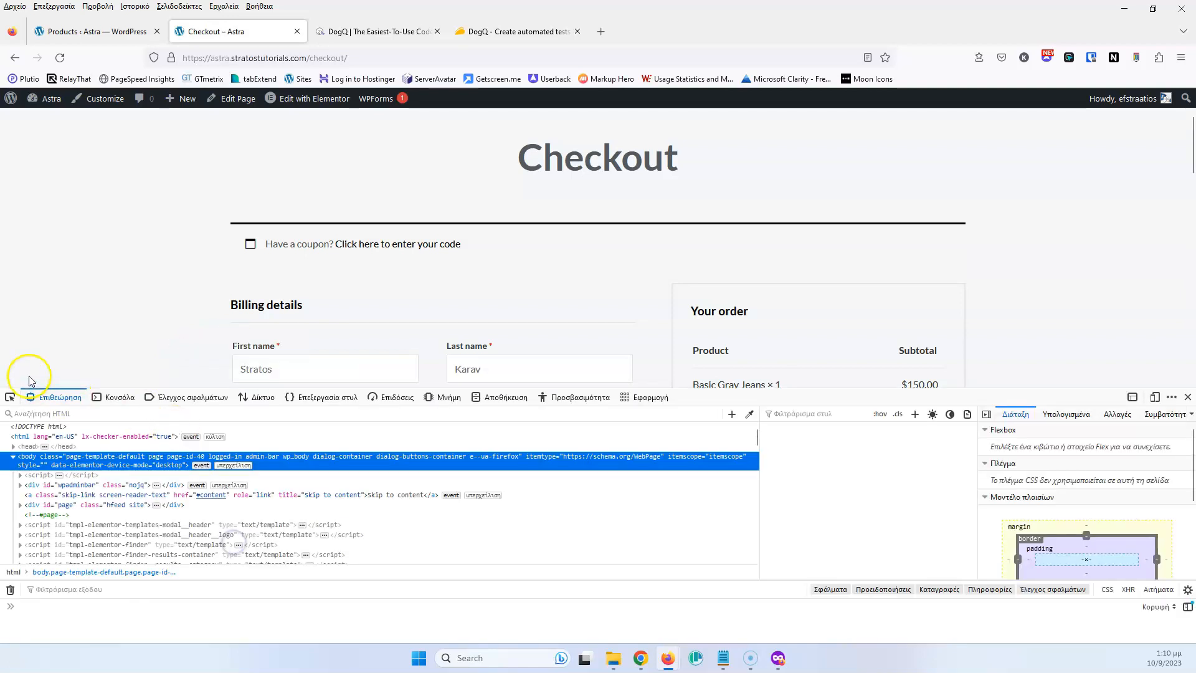
left_click(12, 396)
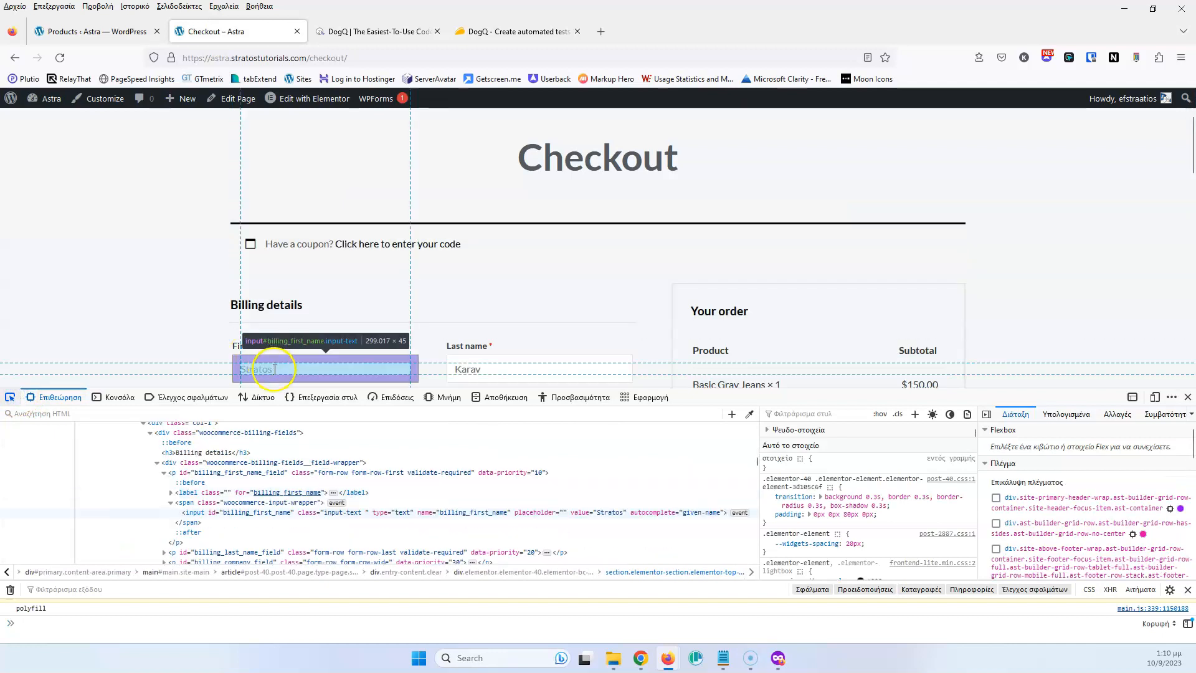
left_click(312, 369)
double_click(248, 513)
key("ctrl+c")
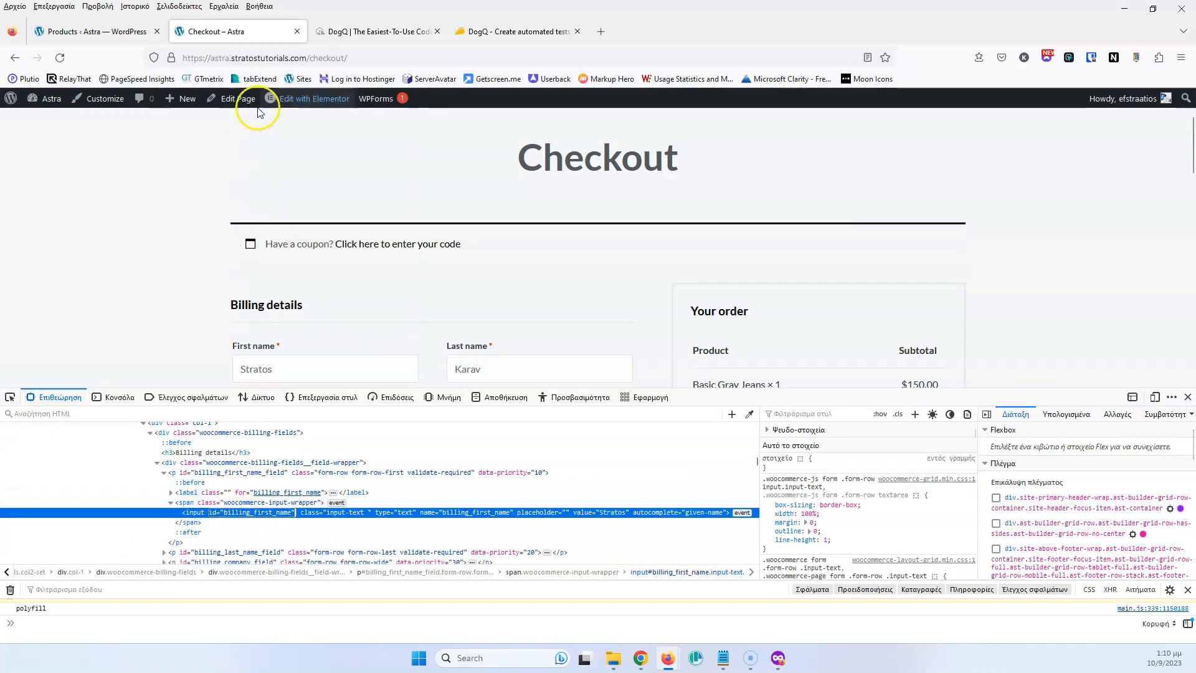
Step: Back in DogQ, add an eighth scenario step of type Find input with the copied id="billing_first_name"
left_click(392, 28)
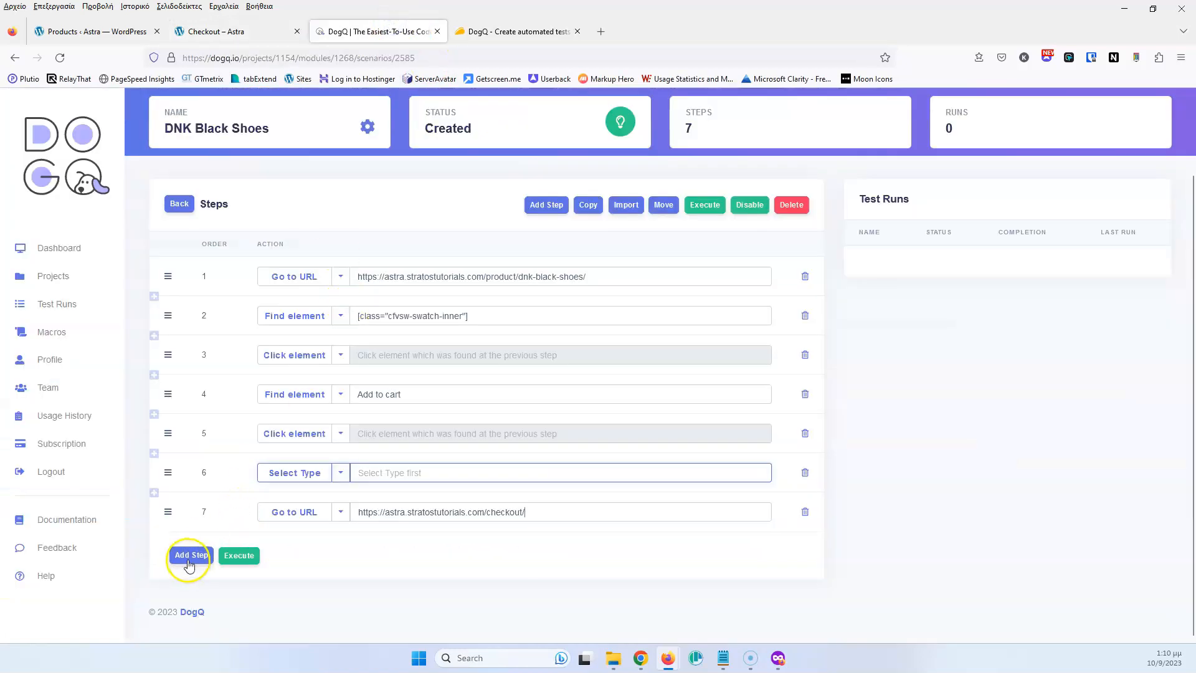
left_click(191, 556)
left_click(338, 513)
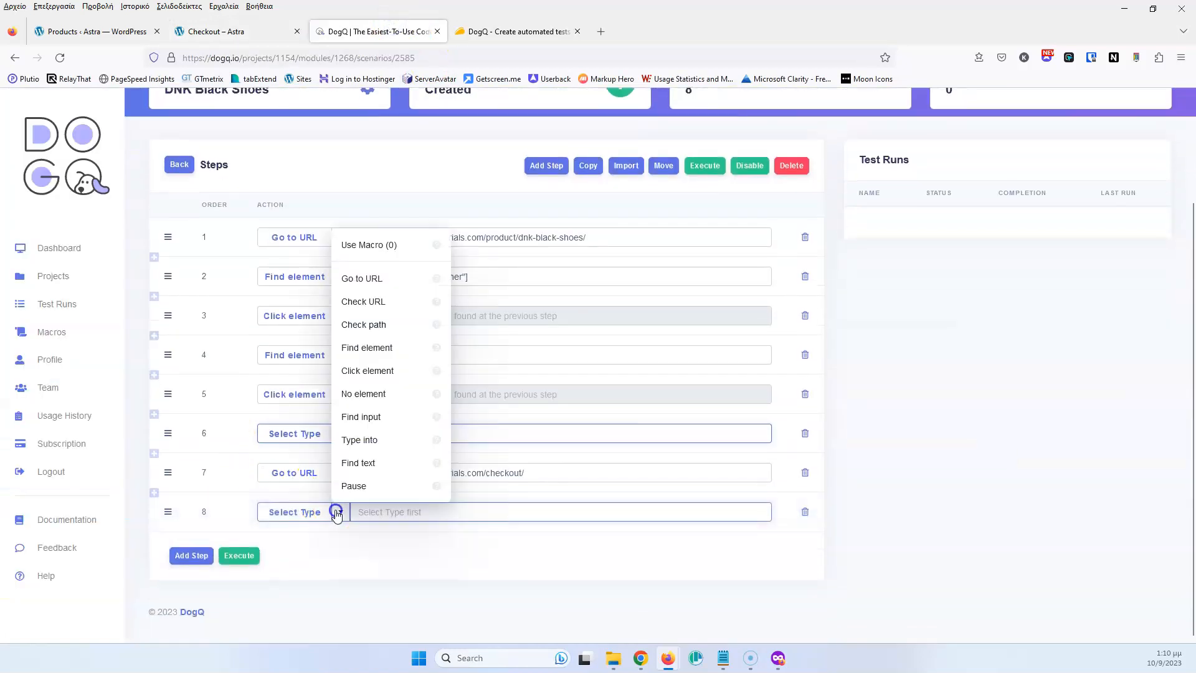
left_click(371, 417)
left_click(406, 511)
key("ctrl+v")
Step: Add a ninth scenario step of type Type into with the text Test
left_click(195, 555)
left_click(341, 551)
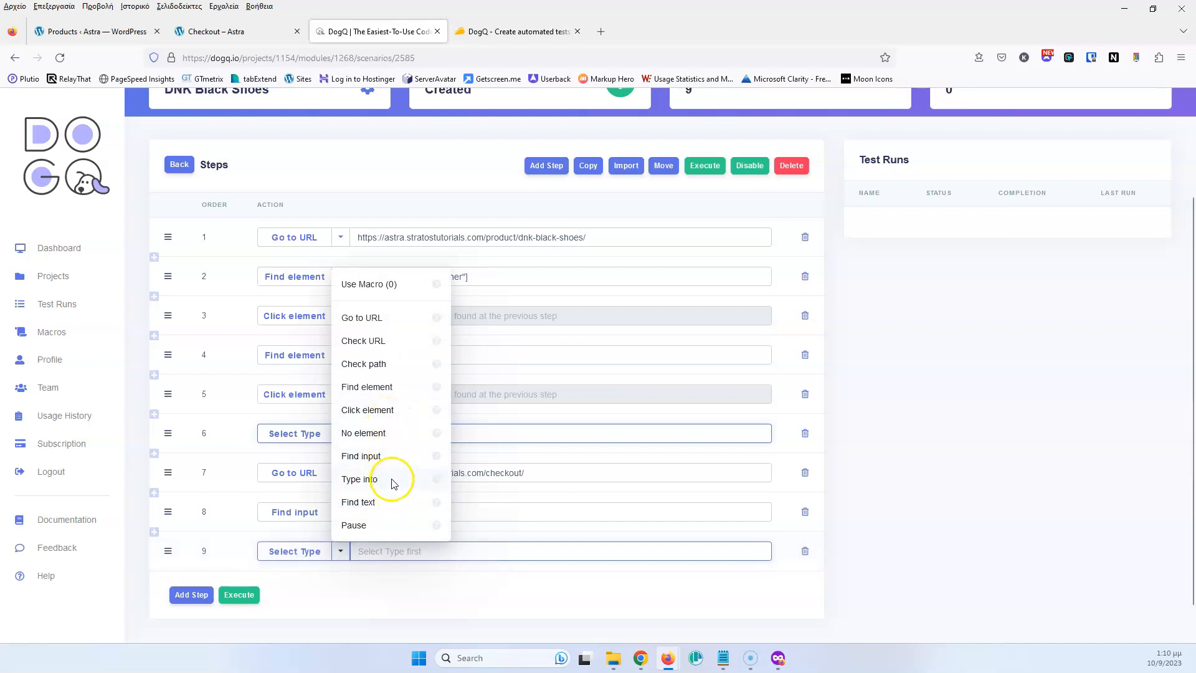
left_click(391, 479)
type("Test")
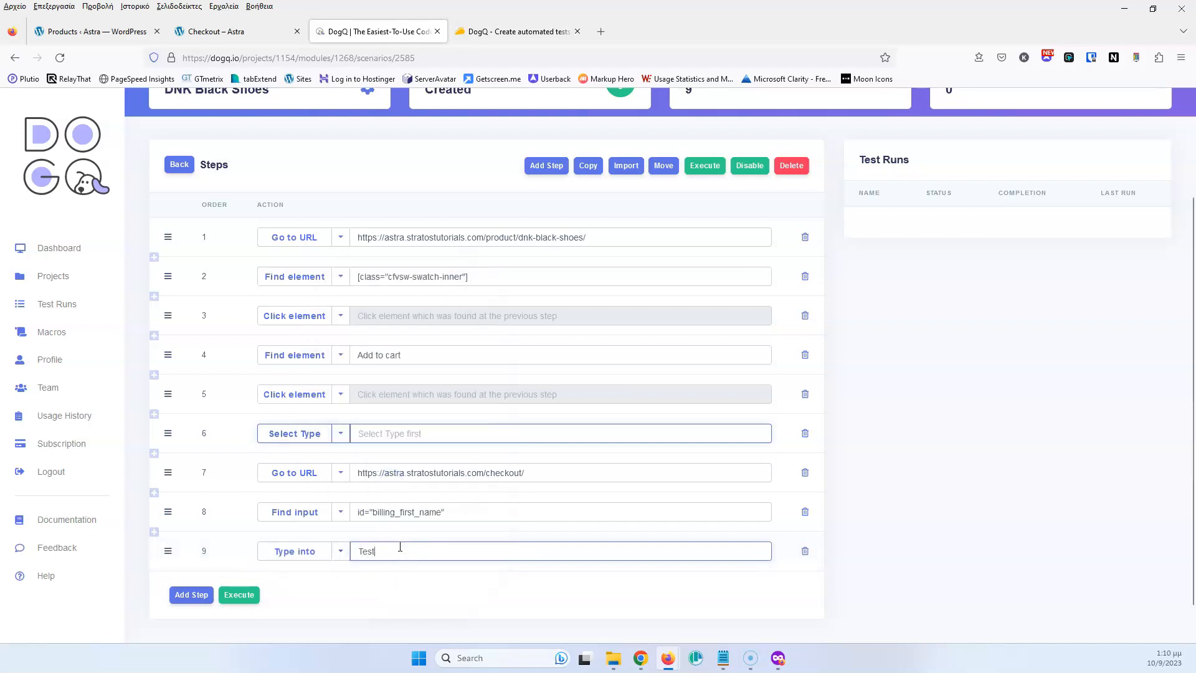
Step: Add a tenth step of type Find input with id="billing_last_name", copied from the inspected Last name field on the checkout page
left_click(187, 595)
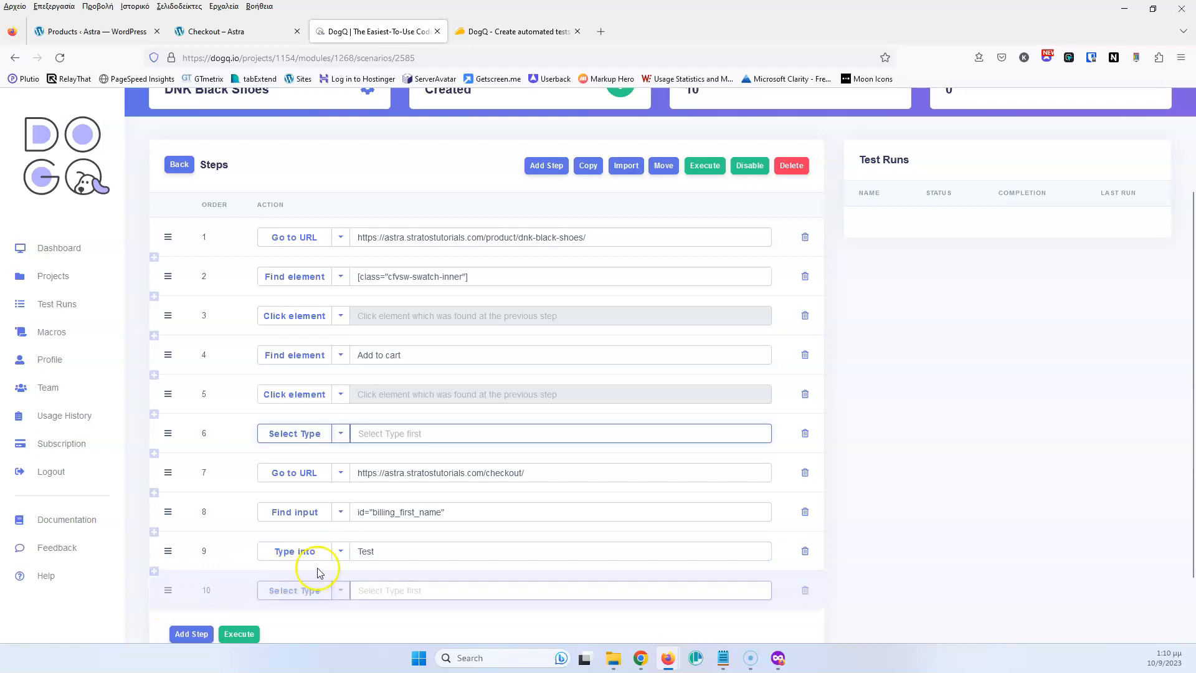
left_click(340, 590)
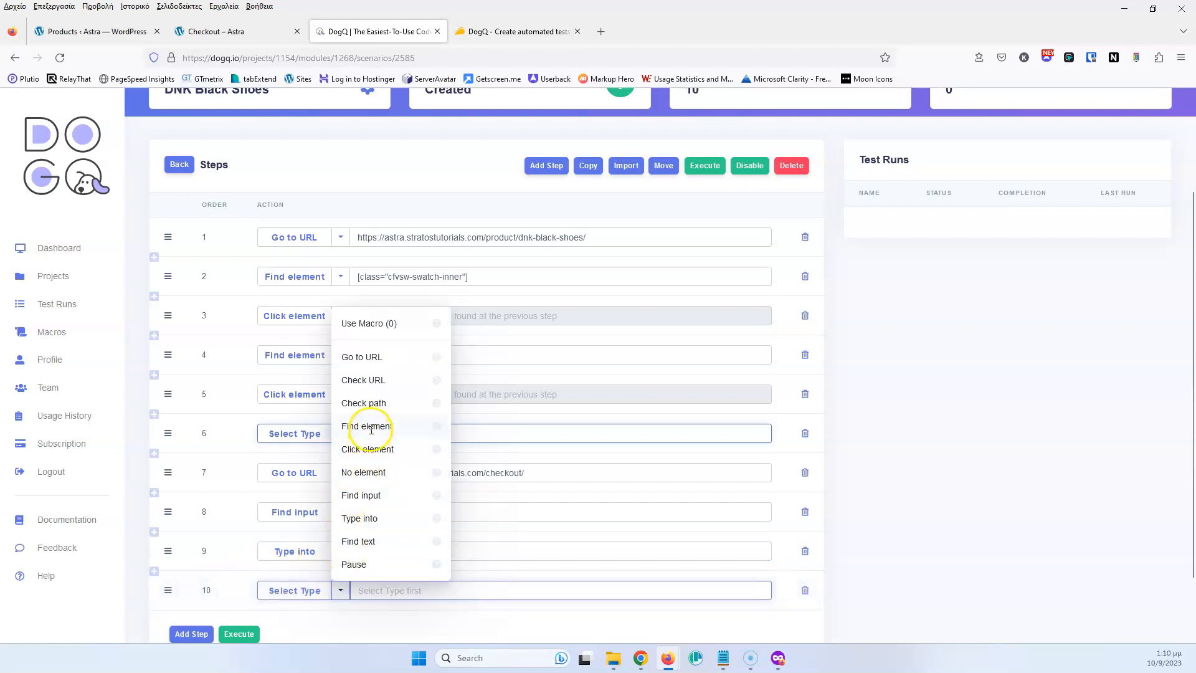
left_click(368, 496)
left_click(223, 32)
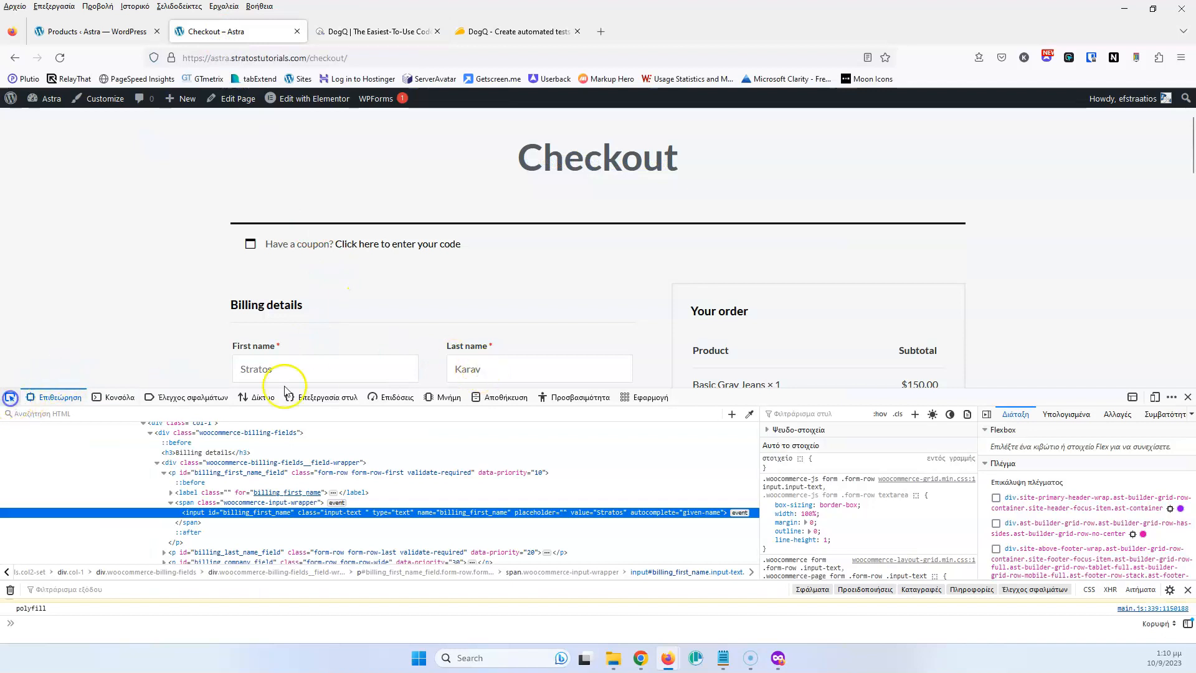
left_click(458, 368)
double_click(253, 493)
key("ctrl+c")
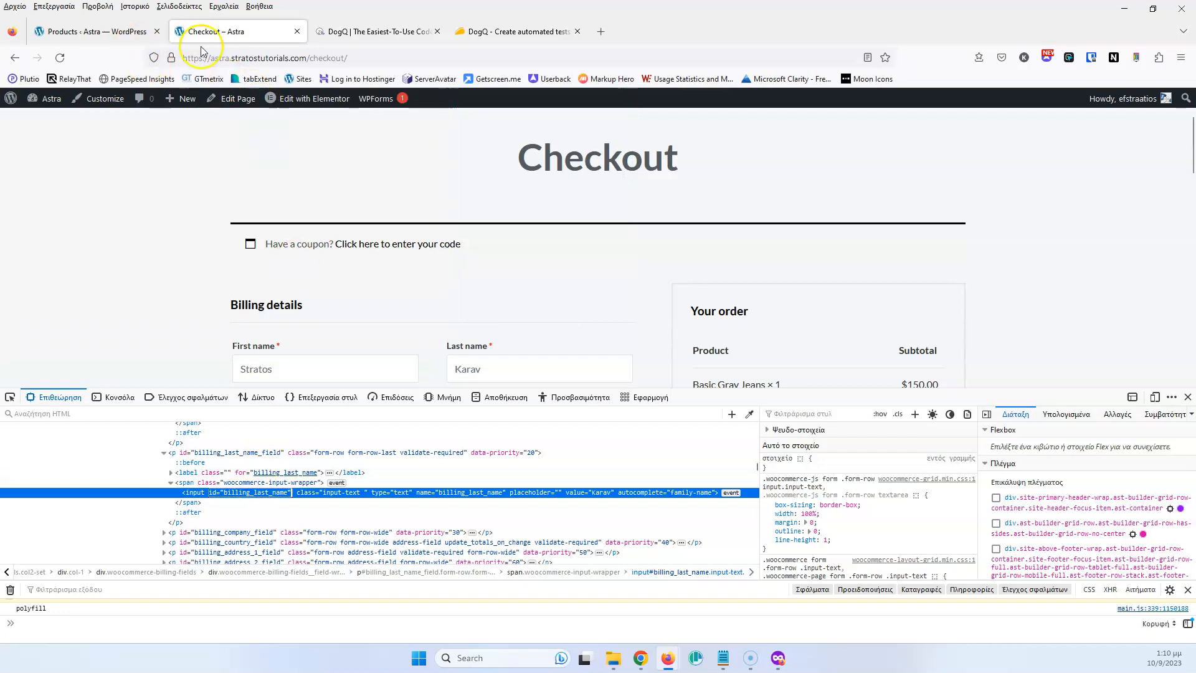
left_click(354, 34)
scroll(296, 486, "down", 2)
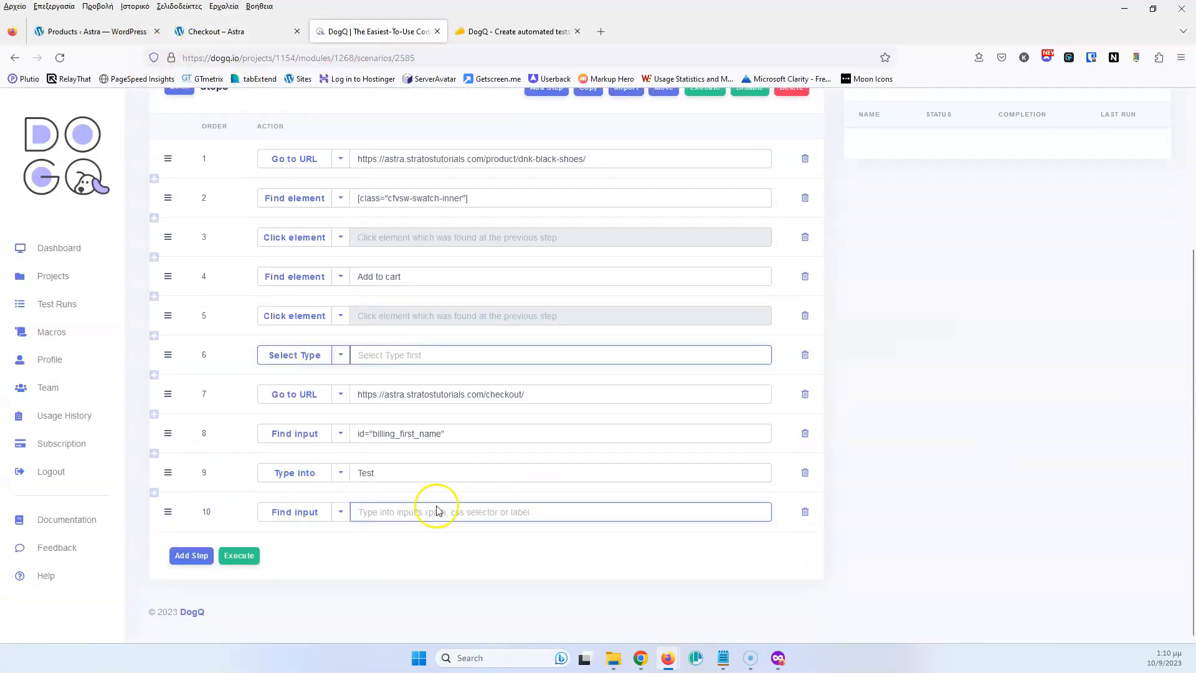
key("ctrl+v")
Step: Add an eleventh scenario step of type Type into with the text Test
left_click(187, 556)
left_click(340, 552)
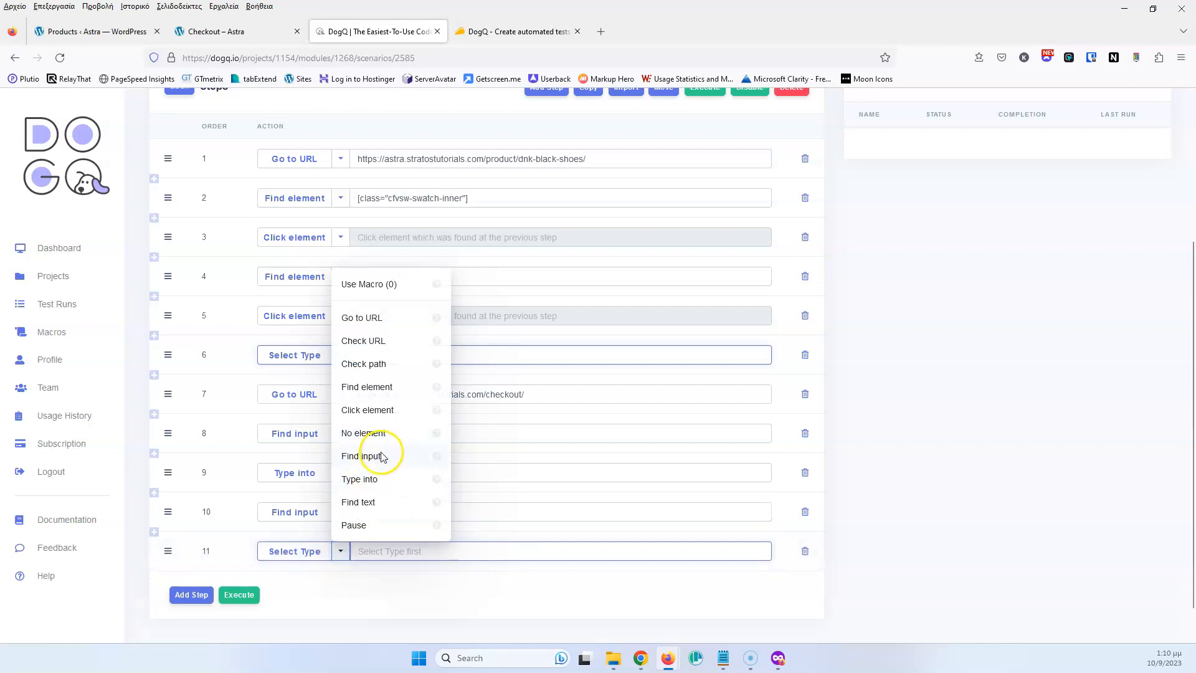
left_click(379, 480)
type("Test")
Step: Enclose the first-name and last-name selectors in square brackets, as [id="billing_first_name"] and [id="billing_last_name"]
left_click(470, 434)
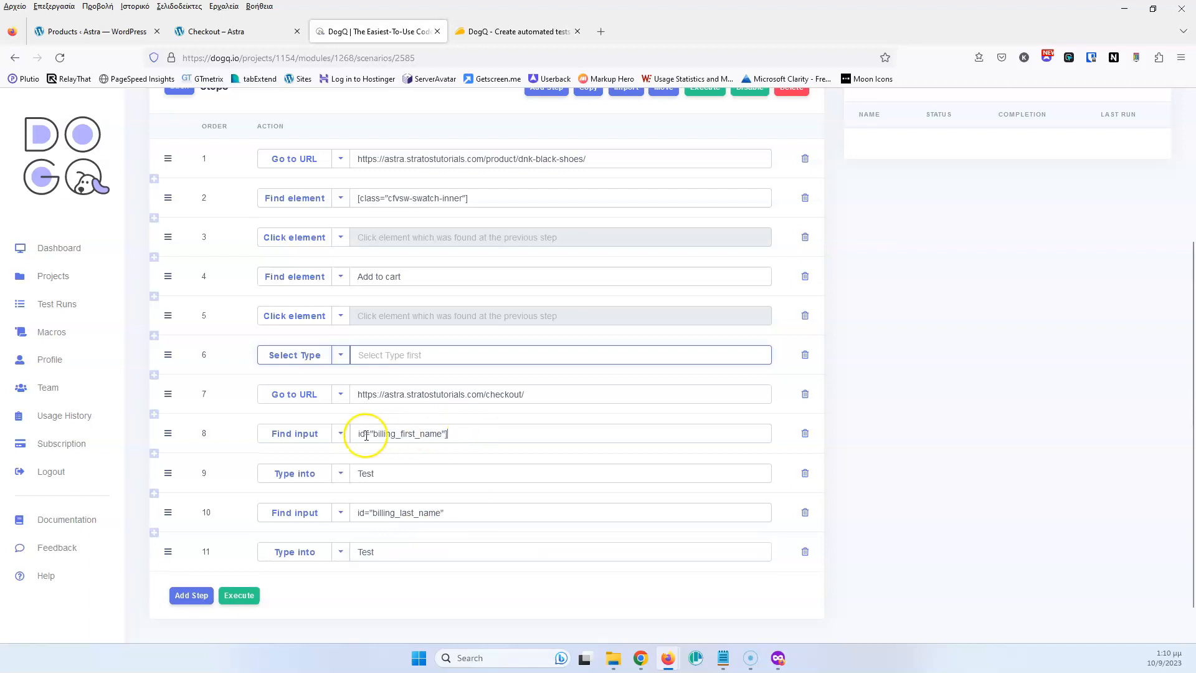
left_click(456, 512)
type("]")
left_click(361, 513)
type("[")
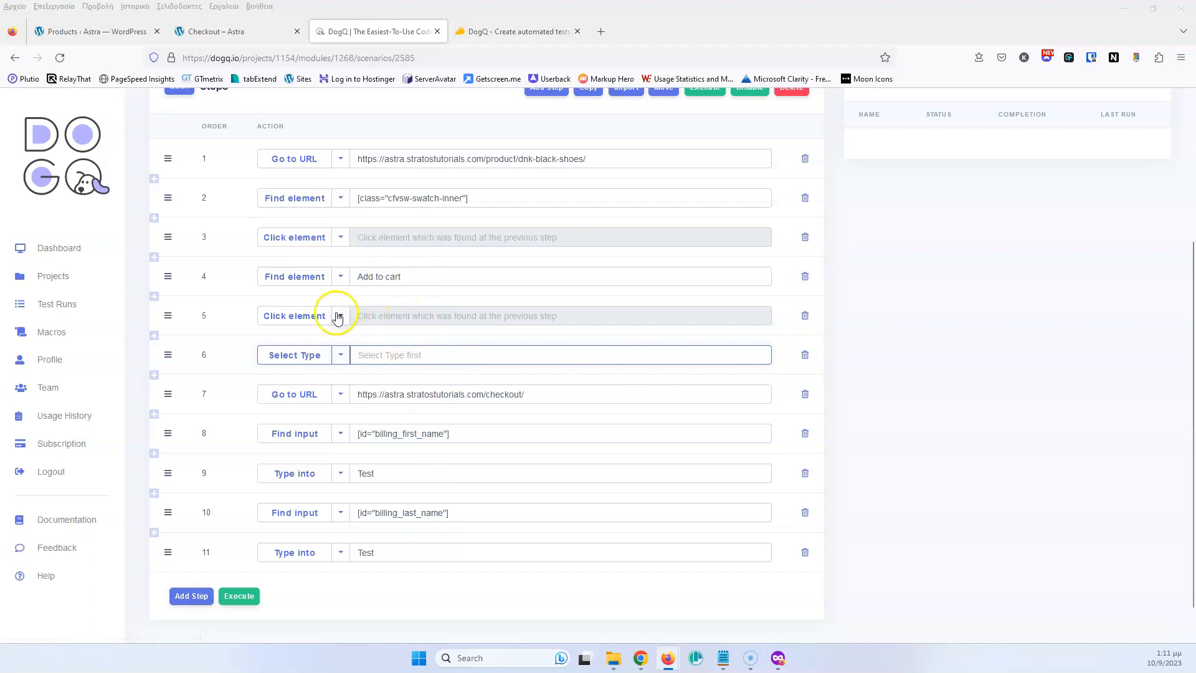
Step: Delete the blank sixth step and add a new blank step at the end of the scenario
left_click(804, 356)
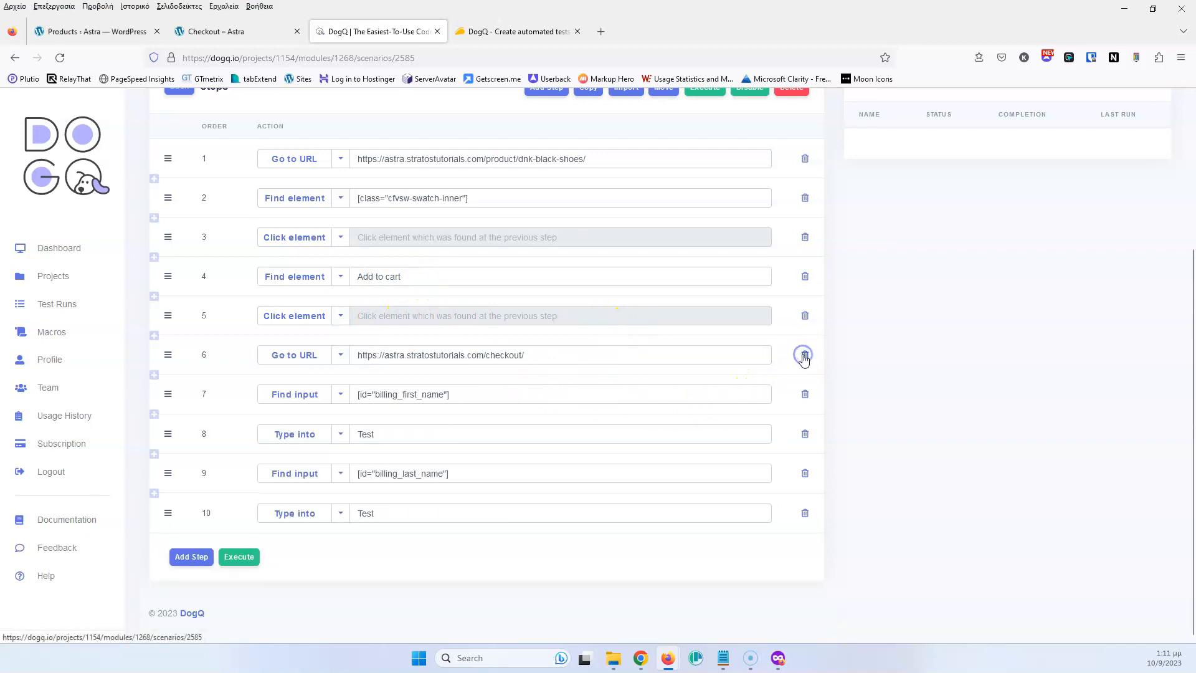
left_click(191, 557)
Step: Inspect the Country / Region dropdown on the checkout page and examine the HTML of its select element
left_click(215, 32)
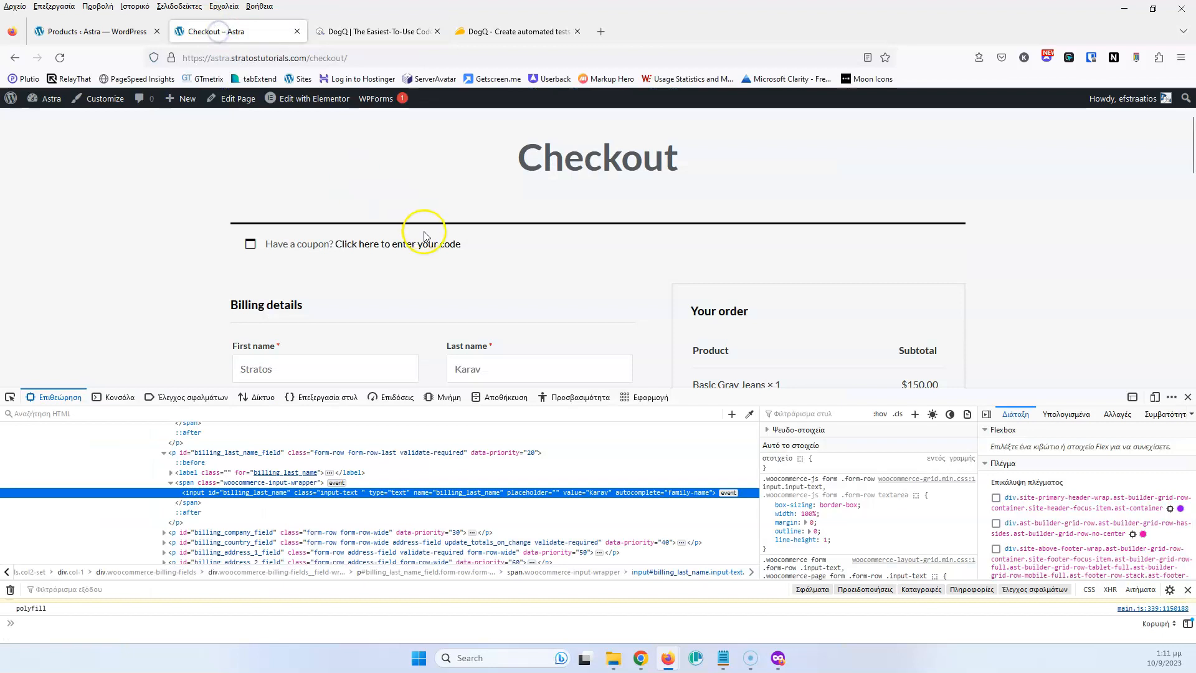
scroll(424, 236, "down", 3)
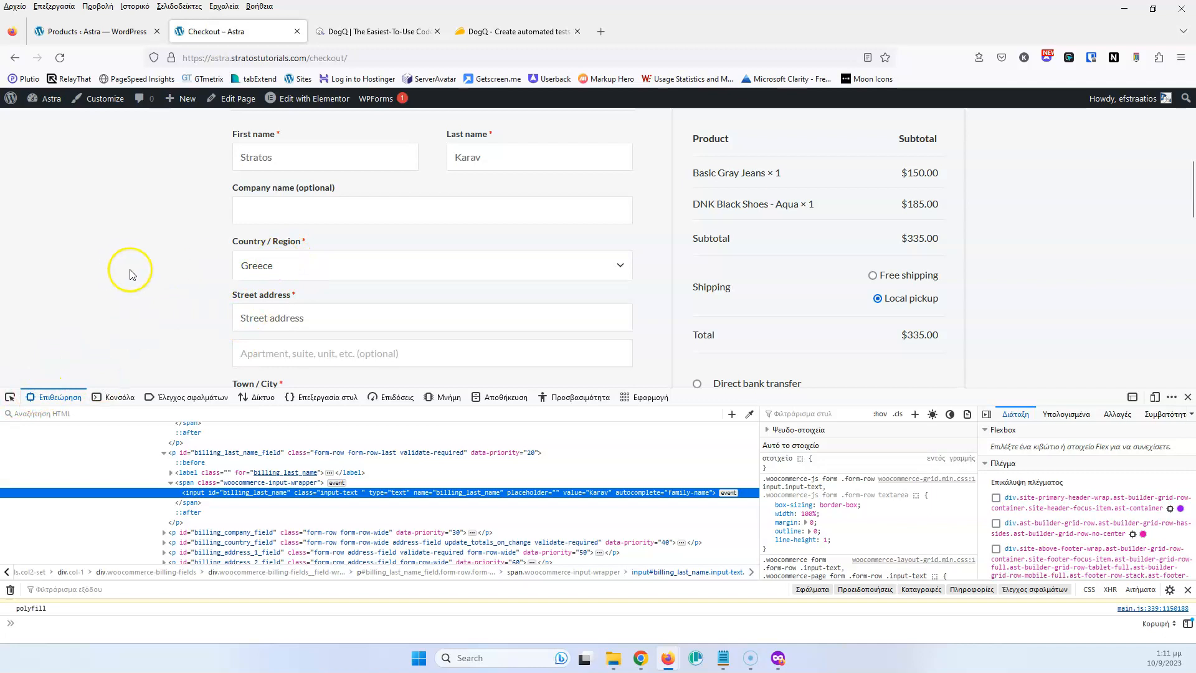
left_click(305, 270)
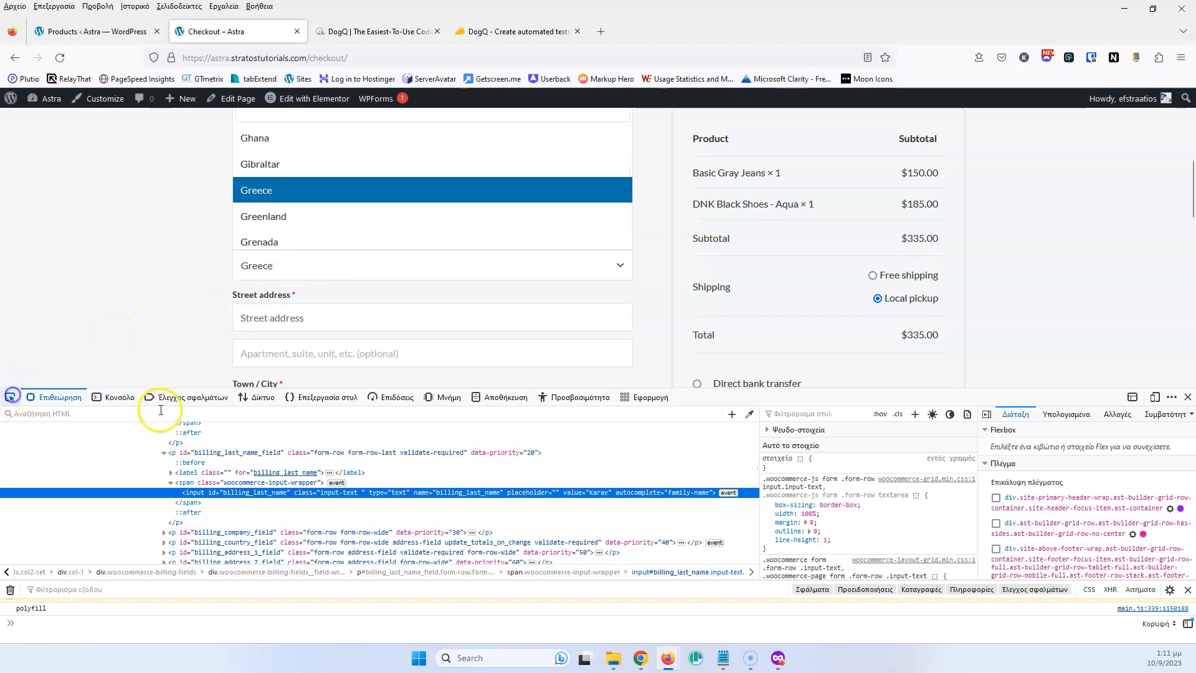
left_click(275, 262)
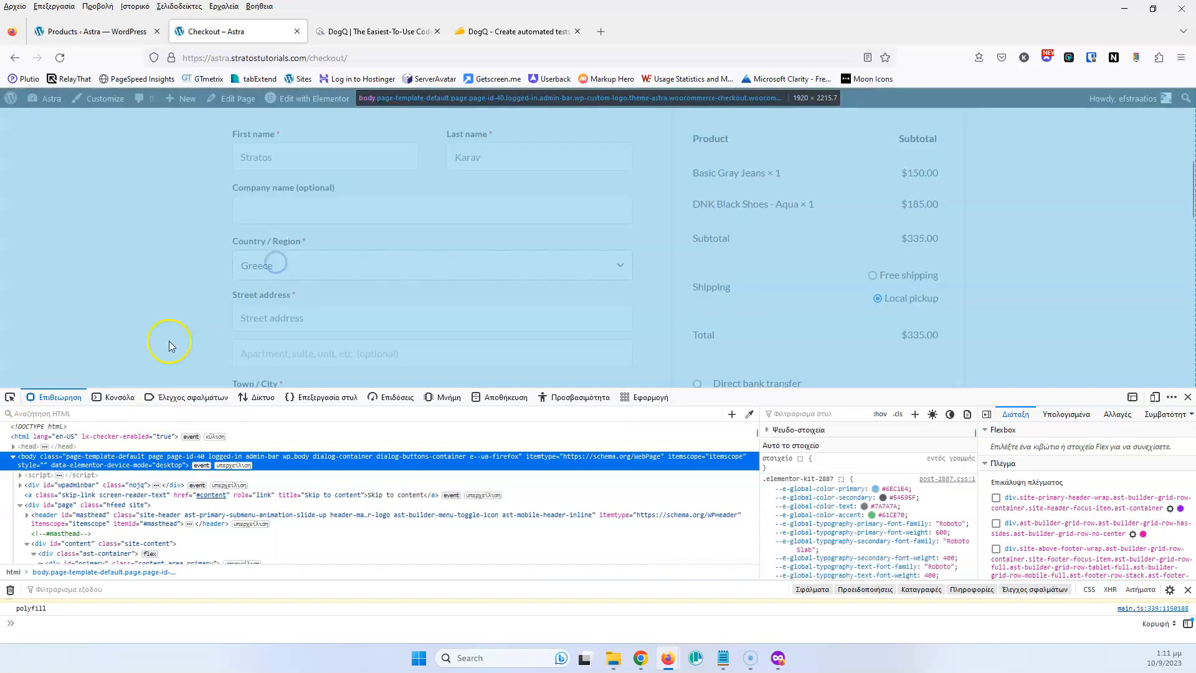
key("ctrl+shift+c")
left_click(283, 266)
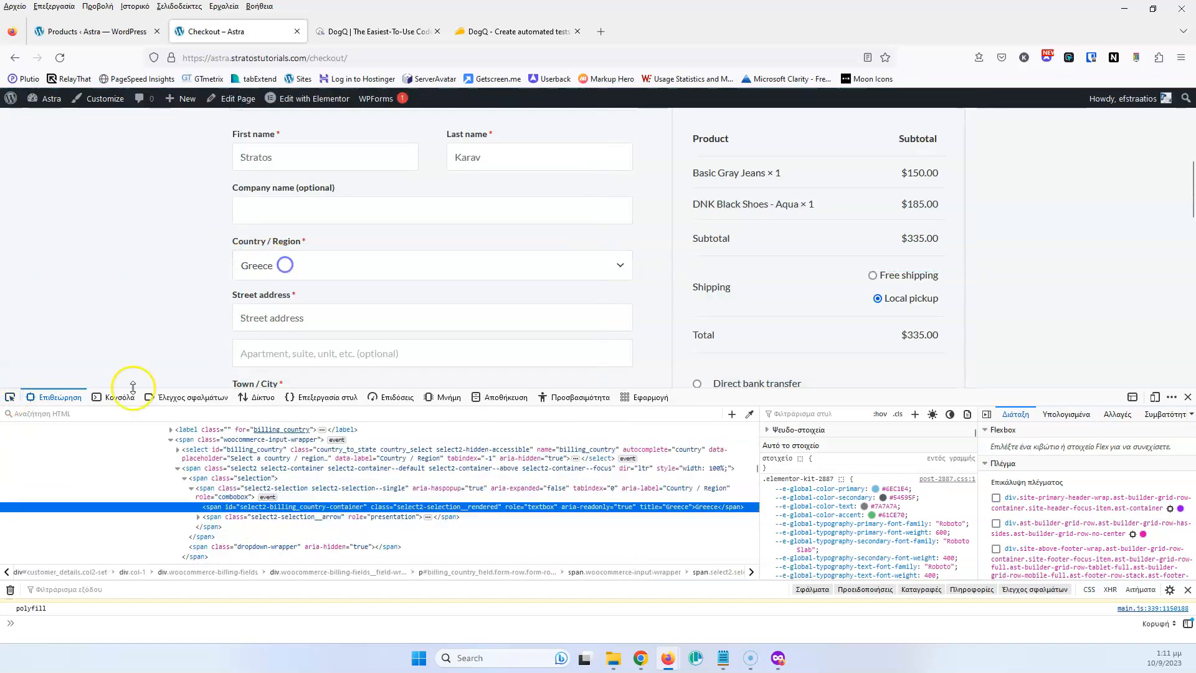
left_click(209, 454)
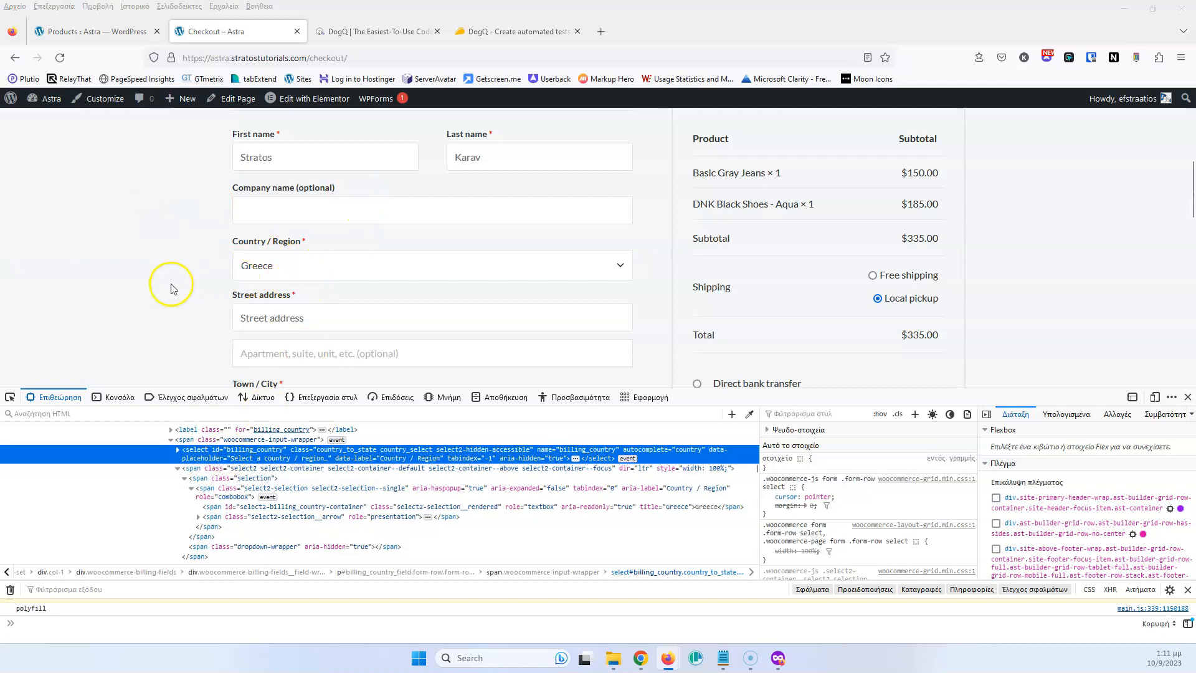
Step: Inspect the Street address field on the checkout page and copy its attribute id="billing_address_1"
scroll(174, 280, "down", 2)
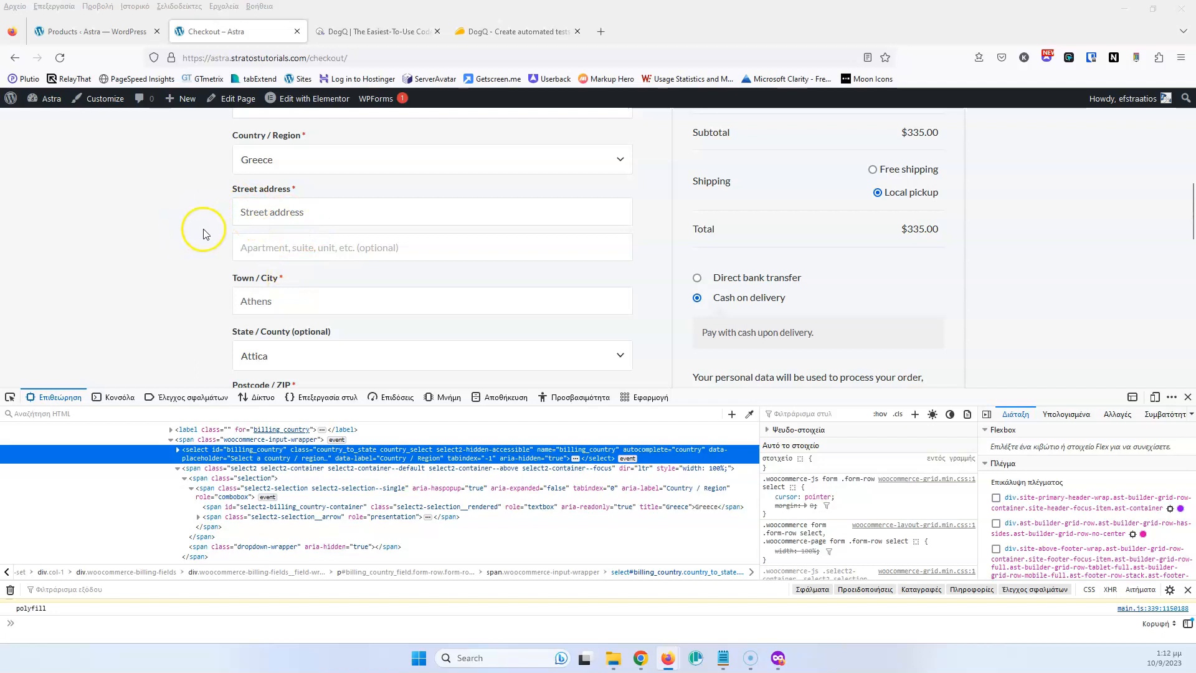
left_click(11, 398)
left_click(267, 213)
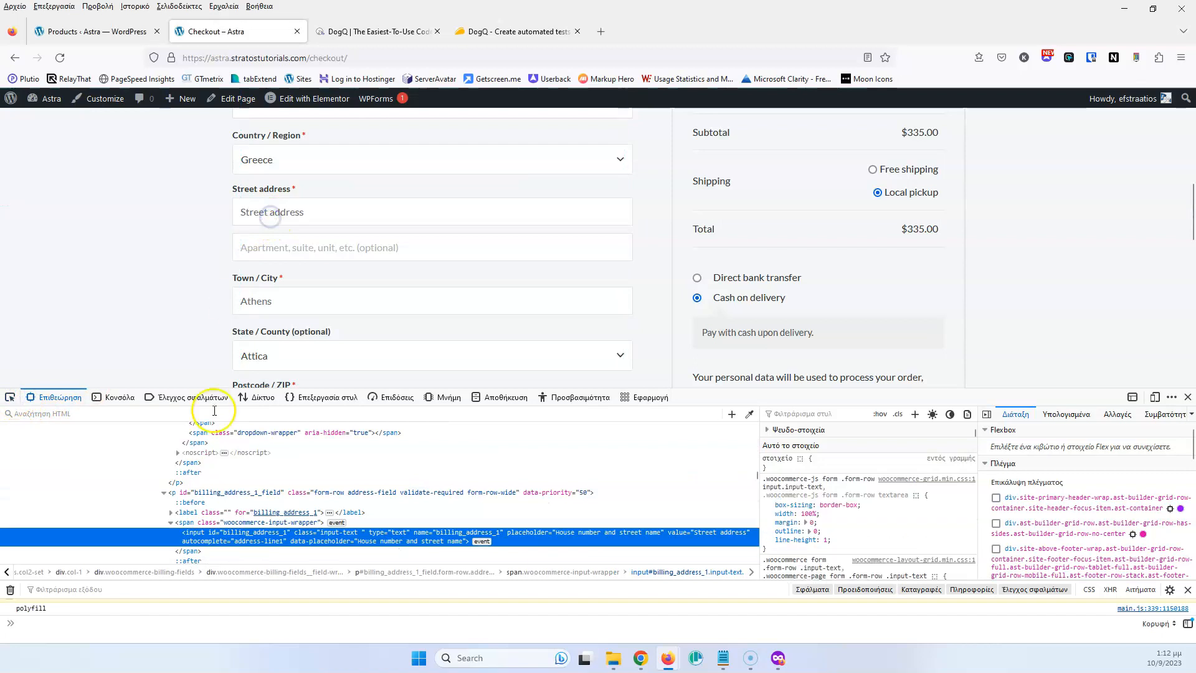
double_click(242, 534)
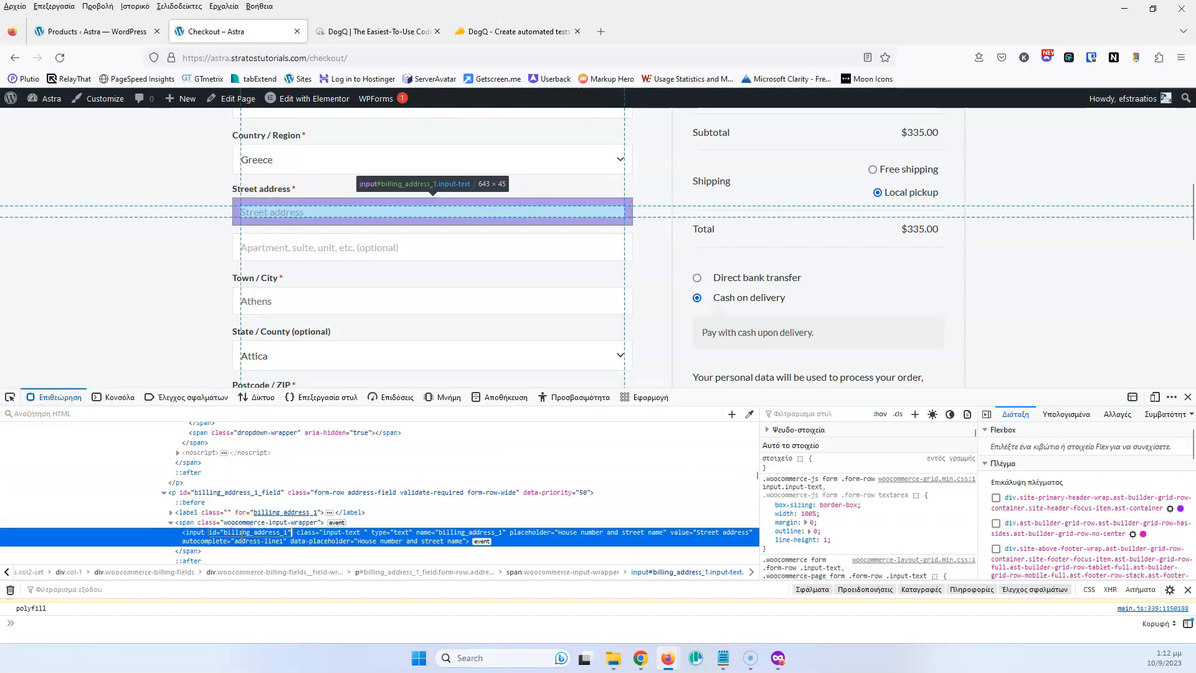
Step: In DogQ, make the blank eleventh step a Find input step with the selector [id="billing_address_1"]
left_click(361, 31)
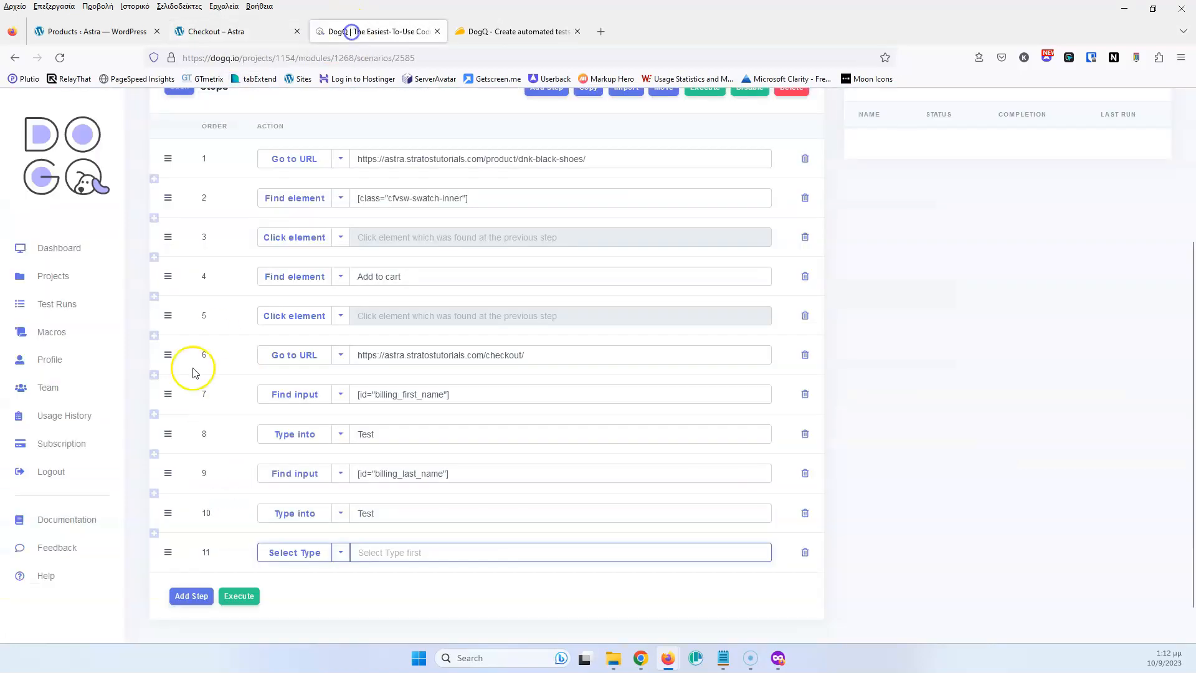
left_click(340, 554)
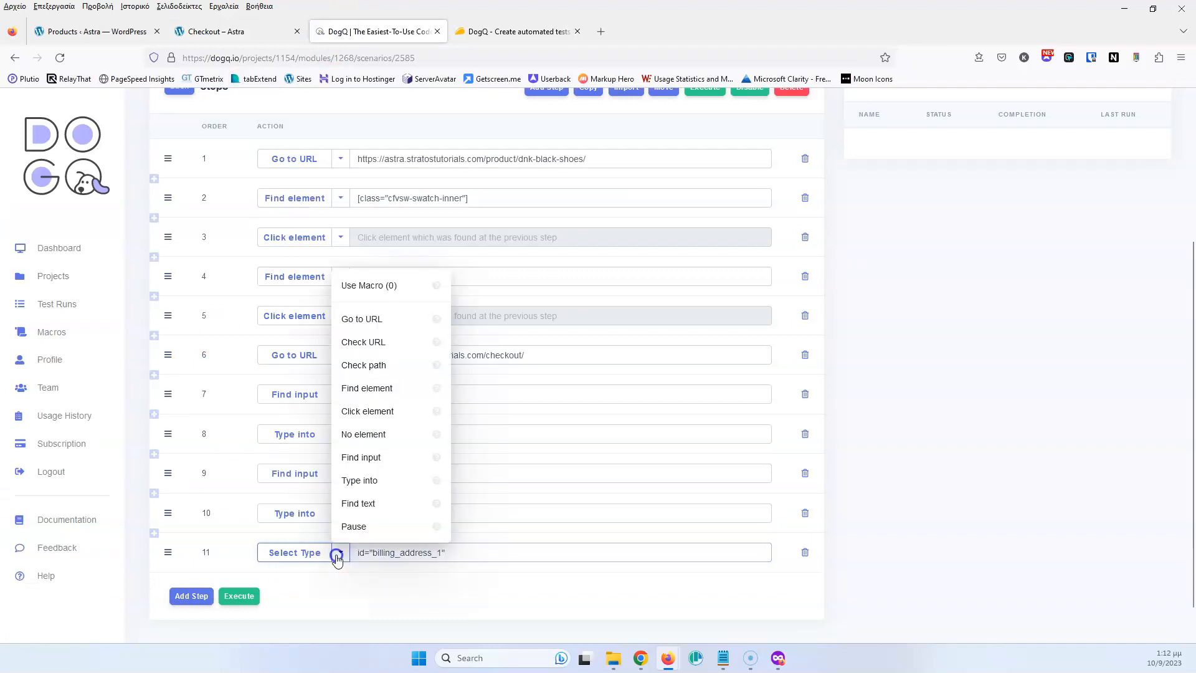
left_click(364, 457)
left_click(467, 551)
type("]")
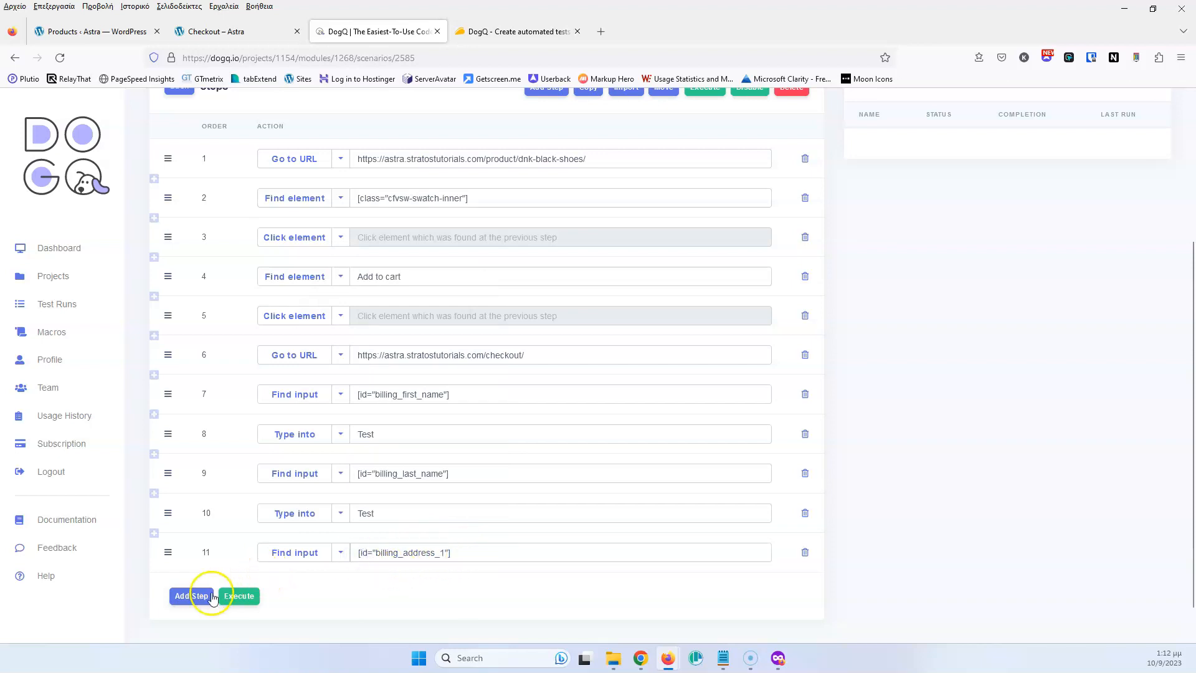
Step: Add a twelfth step of type Type into with the text "Test" for the street address
left_click(192, 596)
left_click(342, 592)
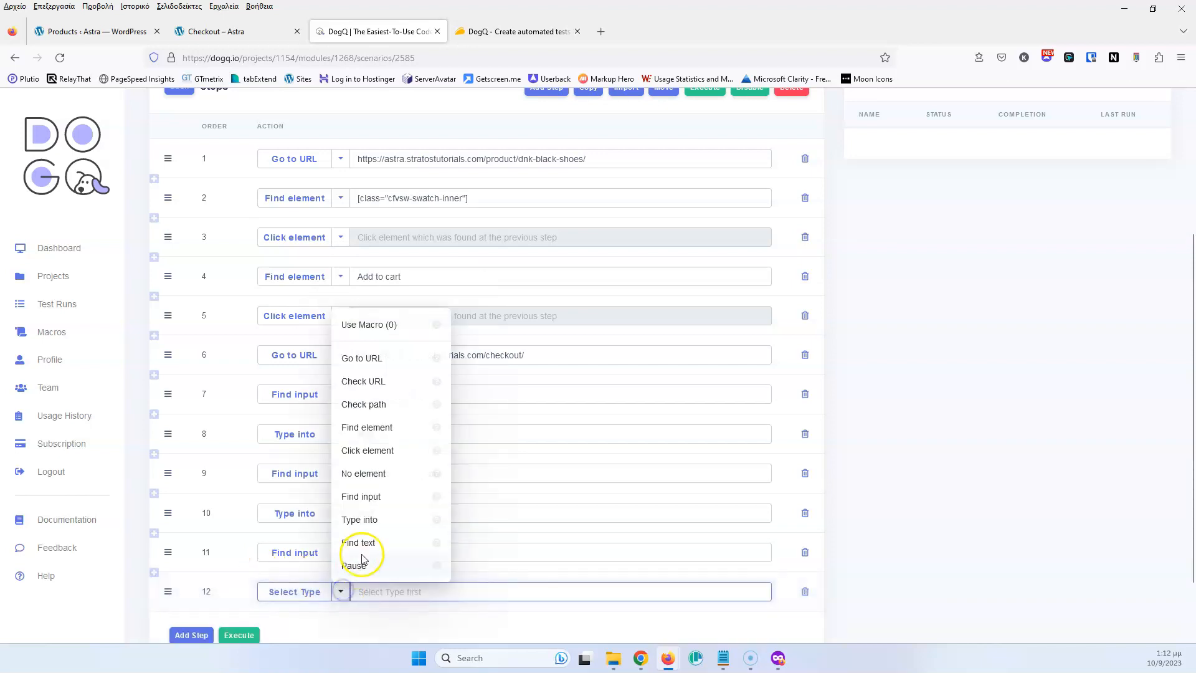
left_click(367, 519)
type("Test")
Step: Add a thirteenth step to the scenario and set its type to Find input
left_click(187, 635)
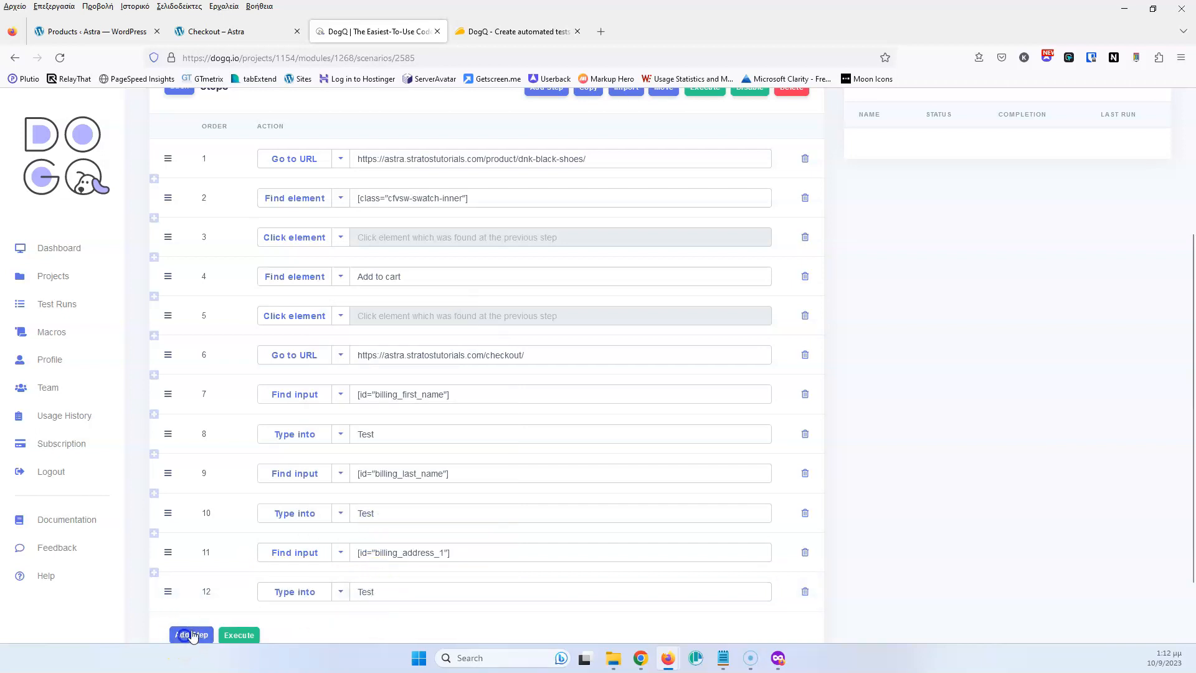
scroll(253, 534, "down", 2)
left_click(340, 512)
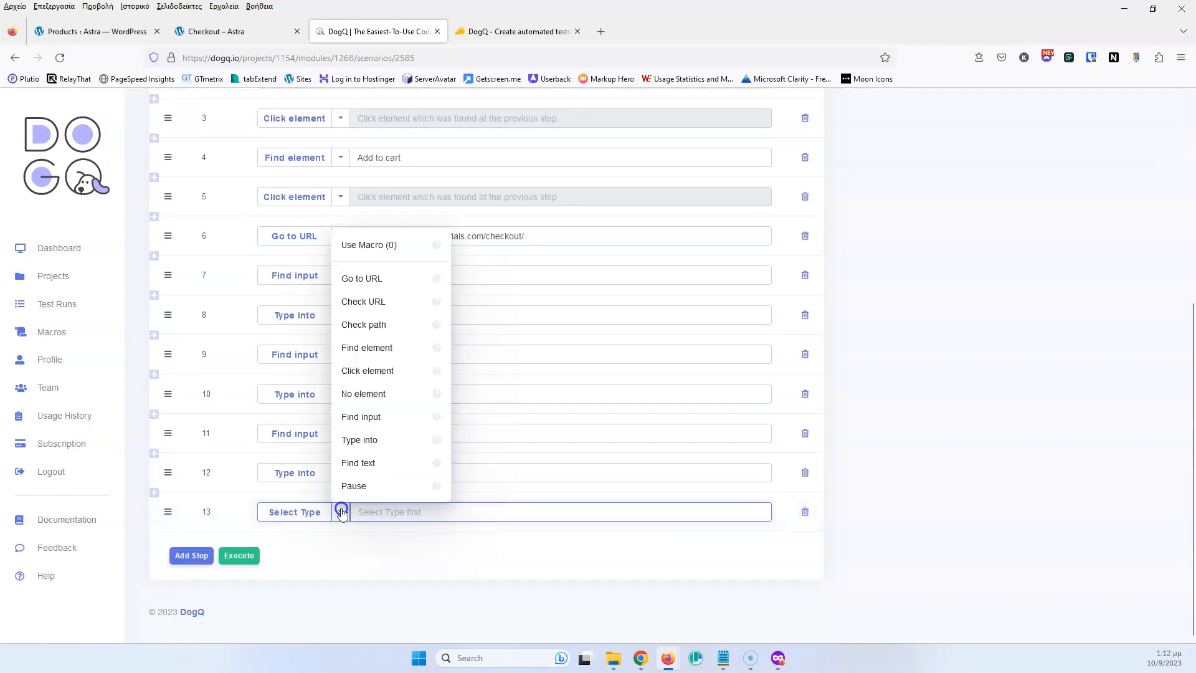
left_click(383, 417)
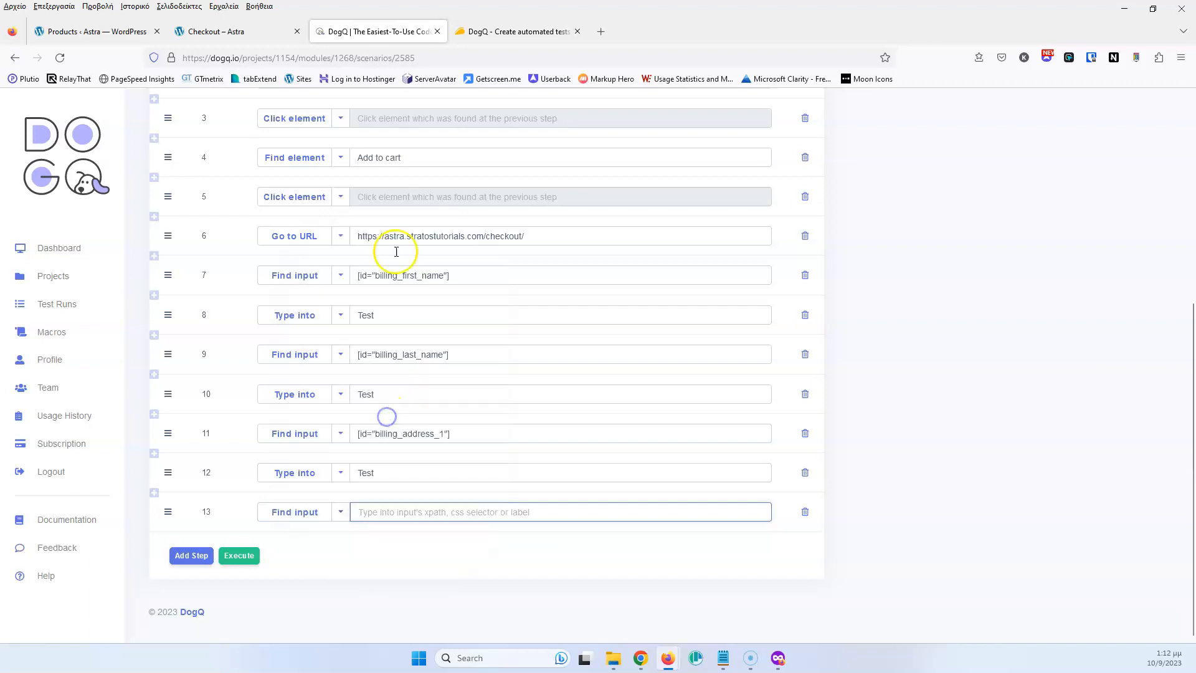
Step: On the checkout page, inspect the Town / City field and copy its attribute id="billing_city"
left_click(245, 35)
scroll(358, 208, "down", 4)
scroll(206, 240, "up", 2)
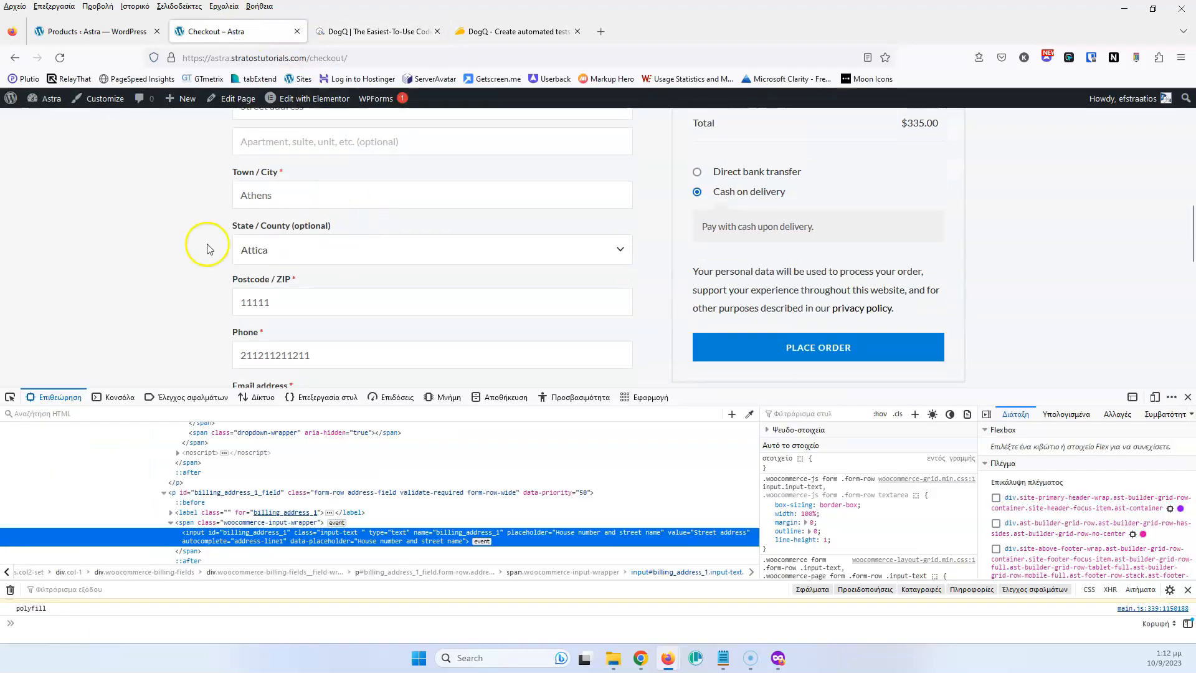
scroll(230, 285, "up", 3)
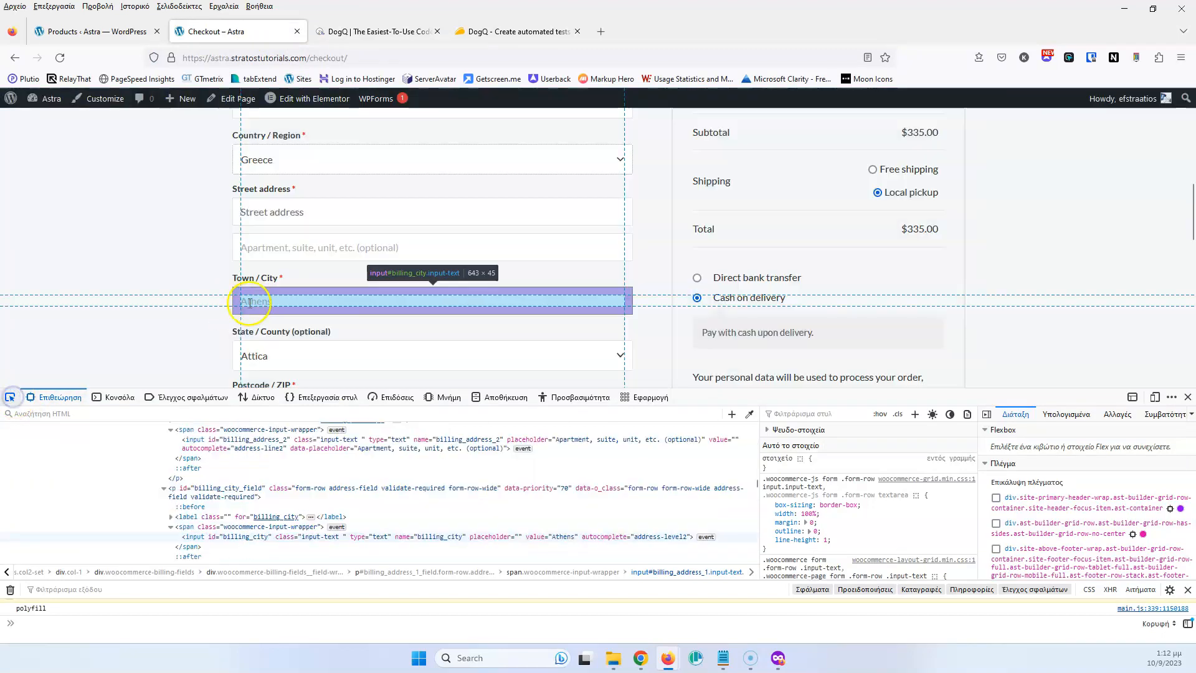
left_click(248, 300)
double_click(230, 537)
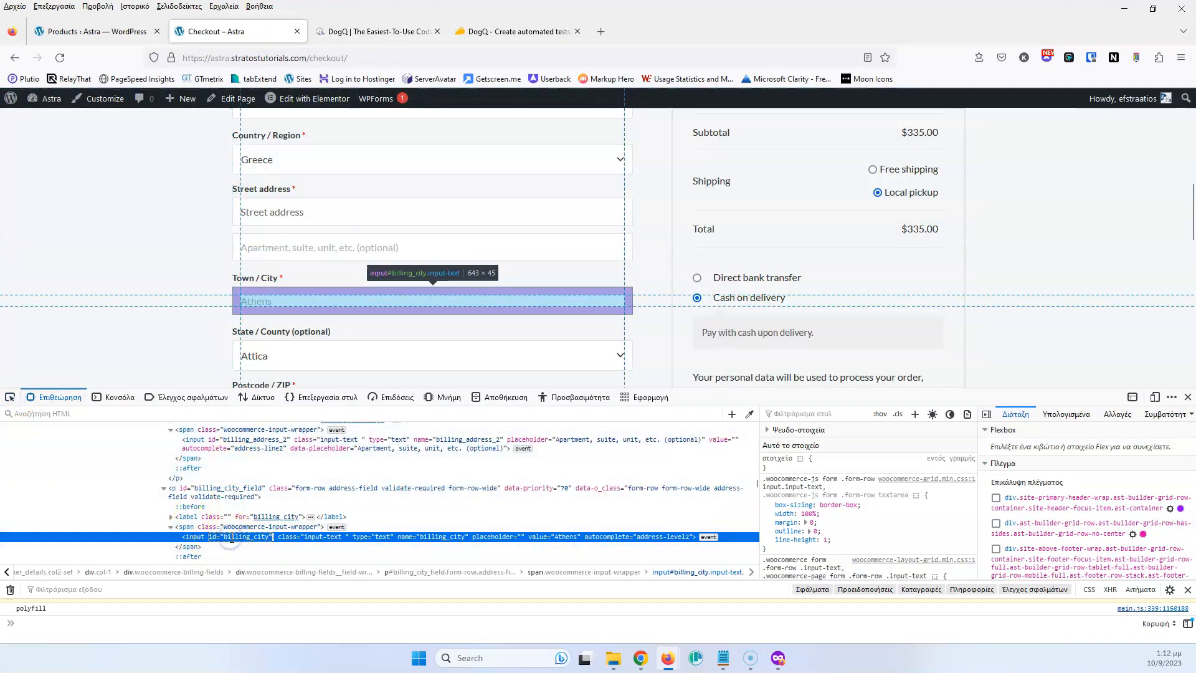
Step: In DogQ, set the thirteenth step's selector to [id="billing_city"] and add a Type into step with the text "Test"
left_click(382, 30)
key("ctrl+v")
left_click(192, 555)
left_click(477, 512)
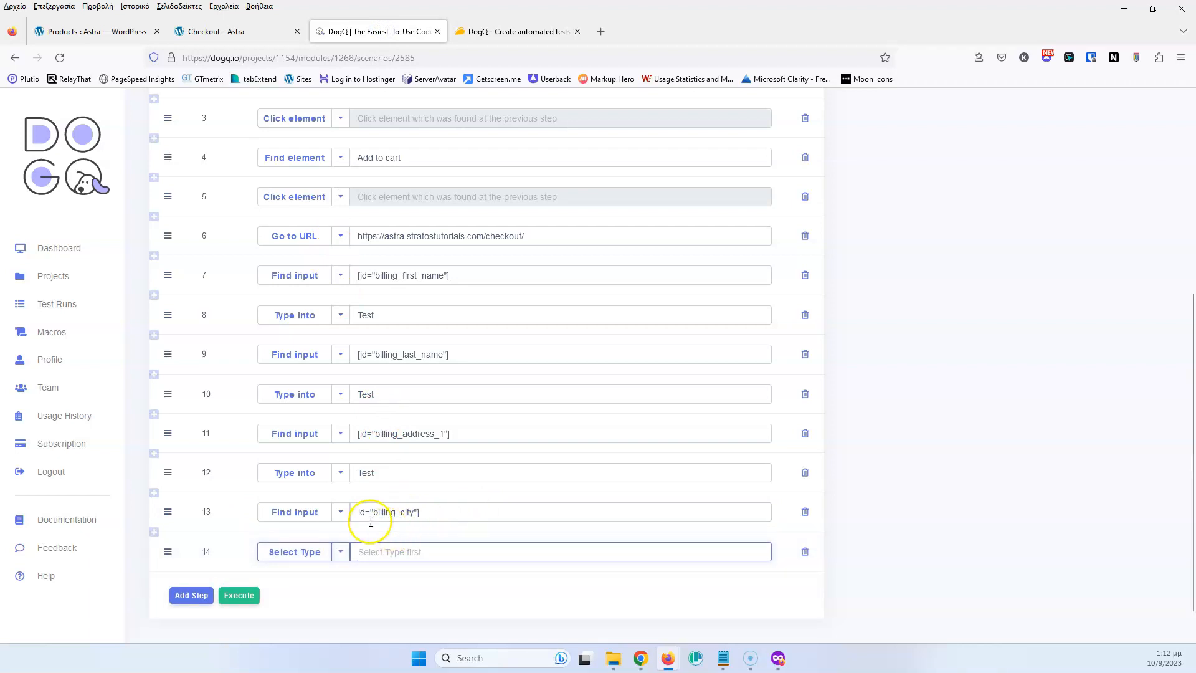
left_click(334, 555)
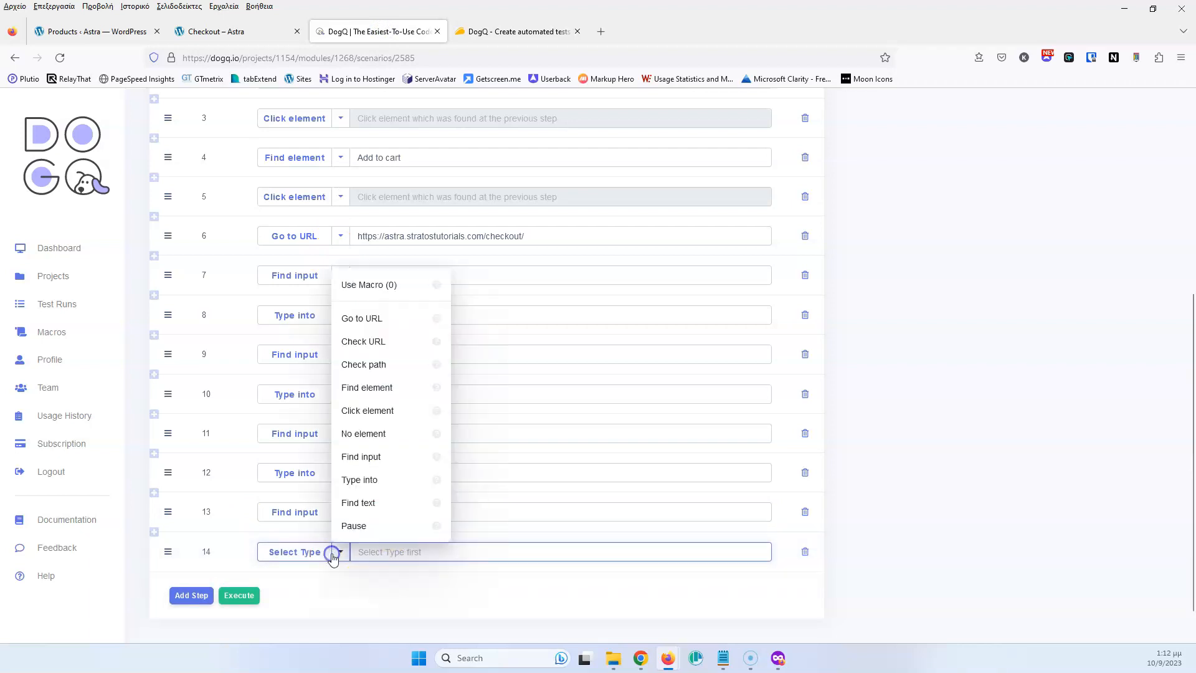
left_click(372, 480)
type("T")
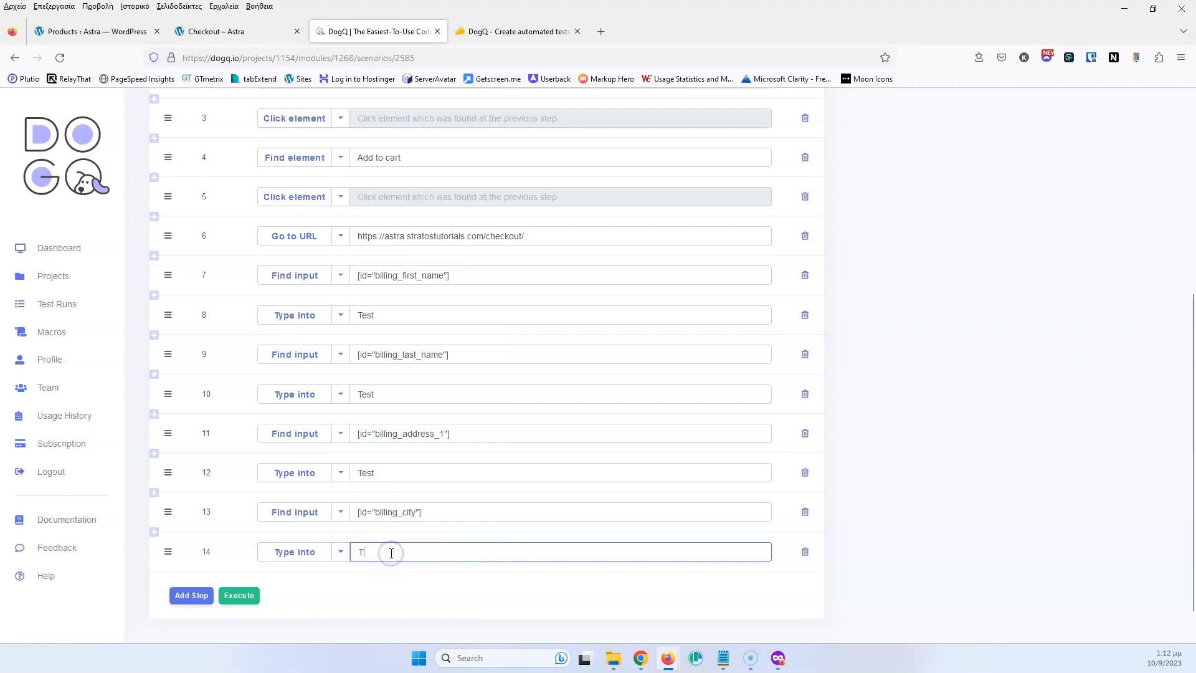
Step: Add a fifteenth step to the scenario and set its type to Find input
left_click(191, 596)
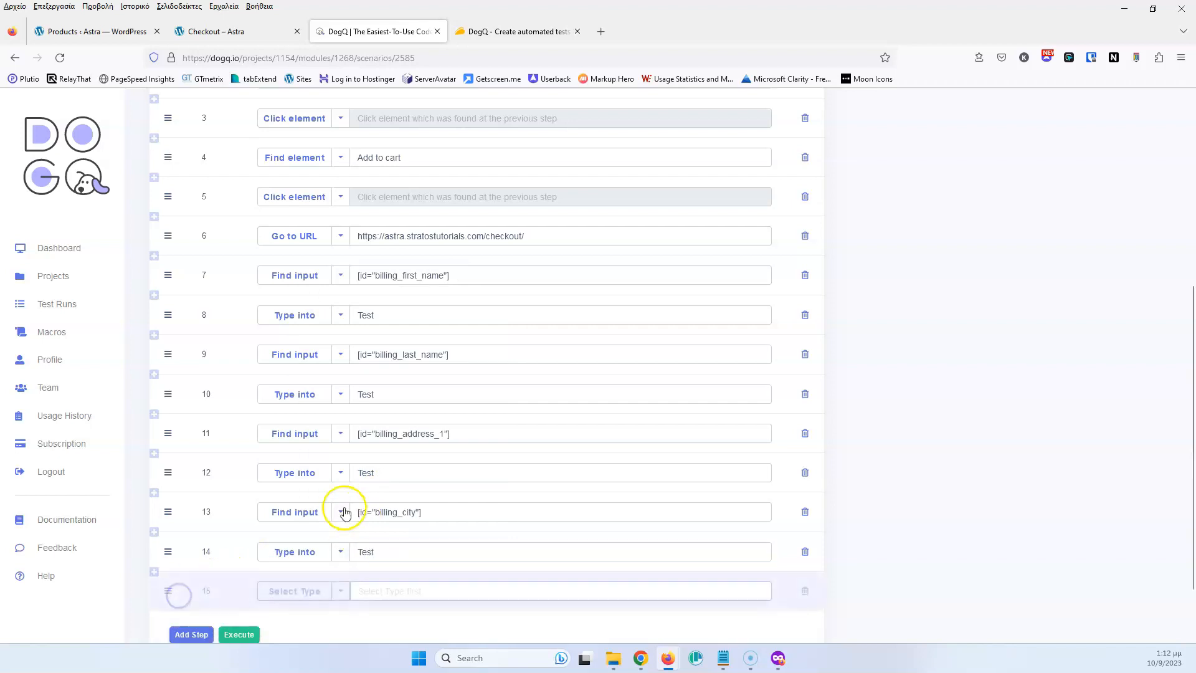
scroll(342, 508, "down", 2)
left_click(339, 513)
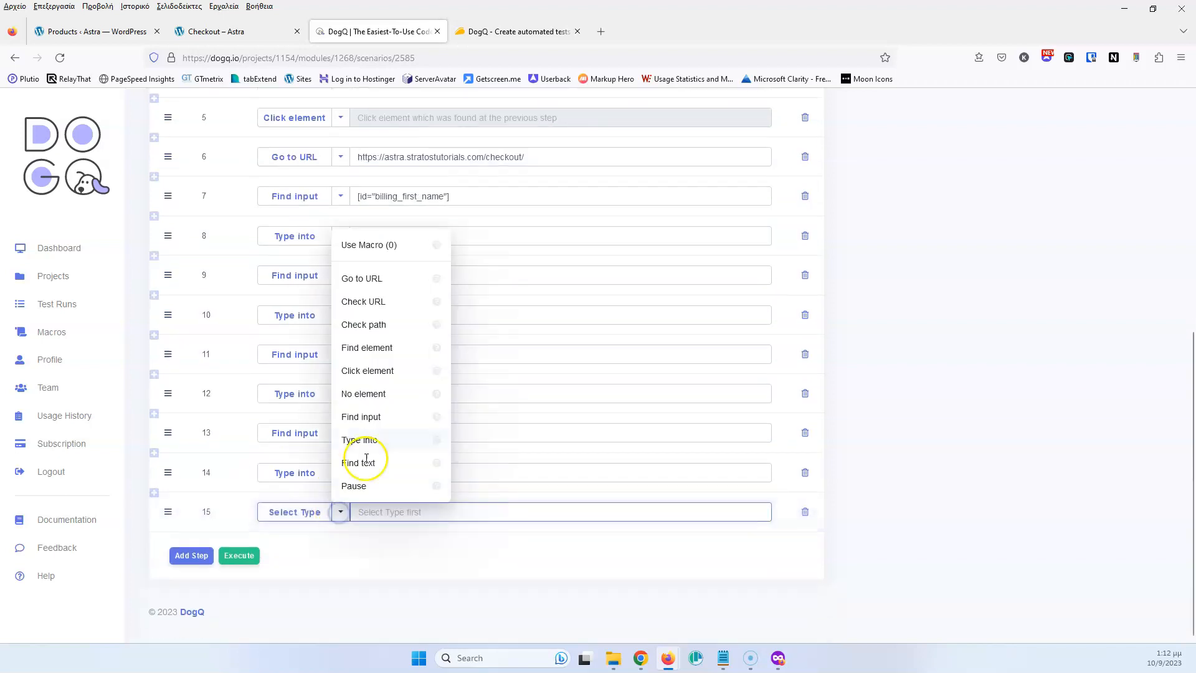
left_click(373, 419)
Step: On the checkout page, inspect the Postcode / ZIP field and copy its attribute id="billing_postcode"
left_click(249, 30)
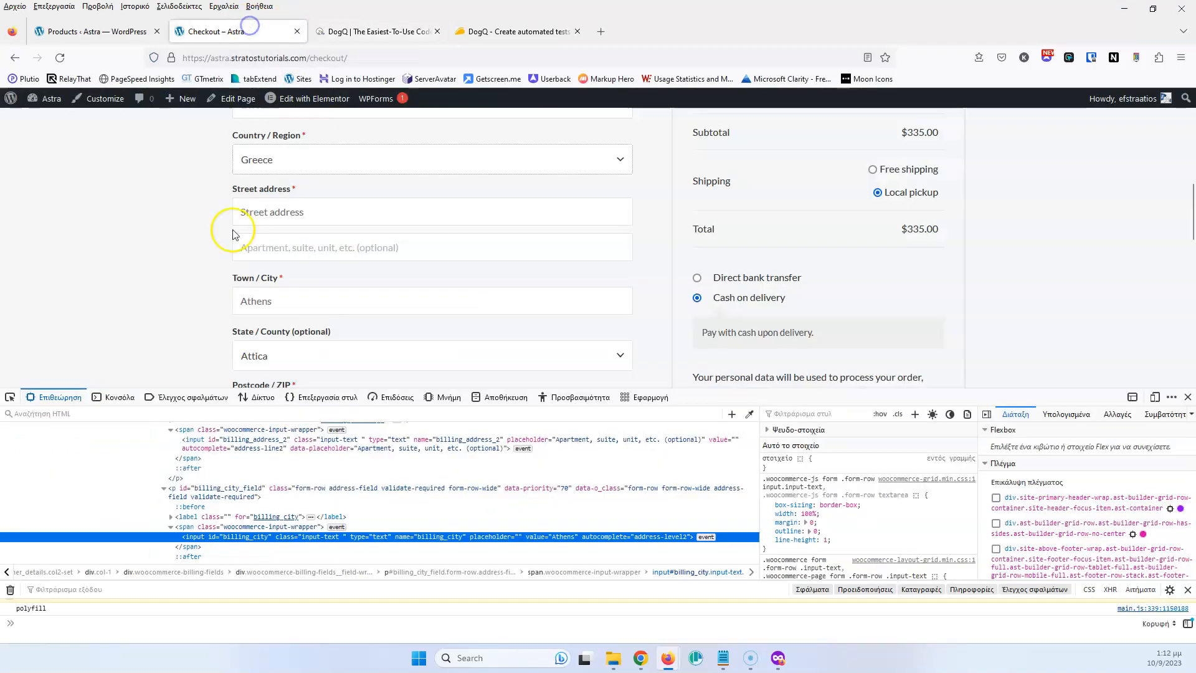
scroll(185, 262, "down", 1)
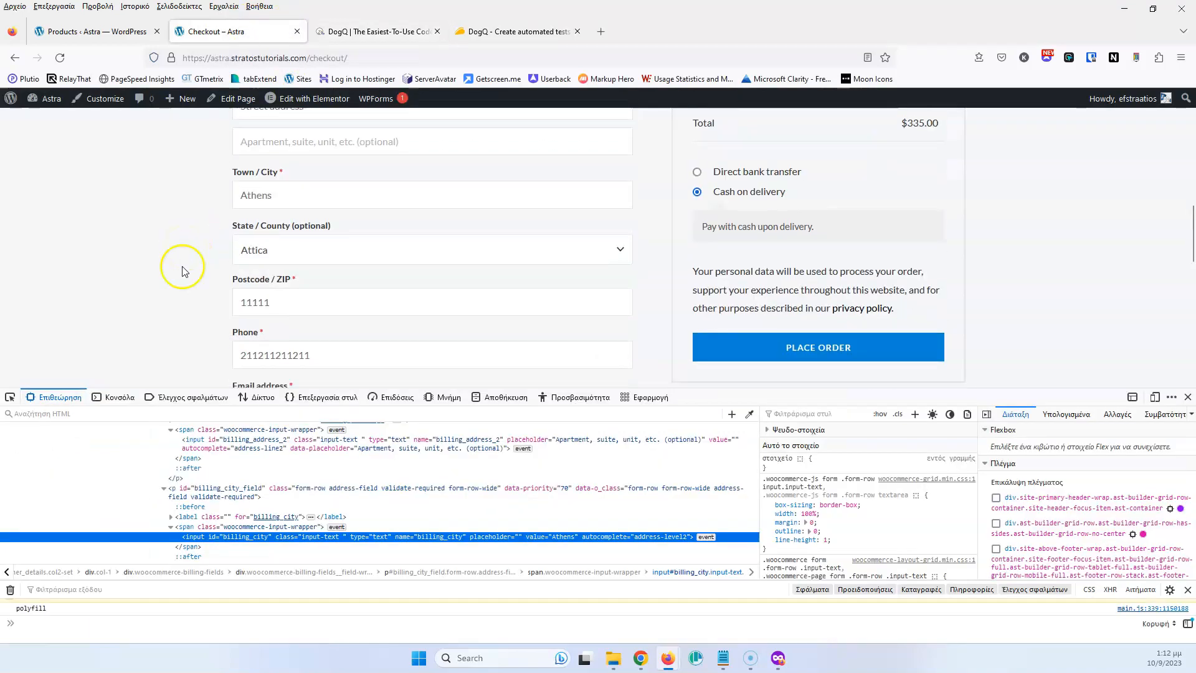
left_click(11, 397)
left_click(256, 304)
double_click(235, 536)
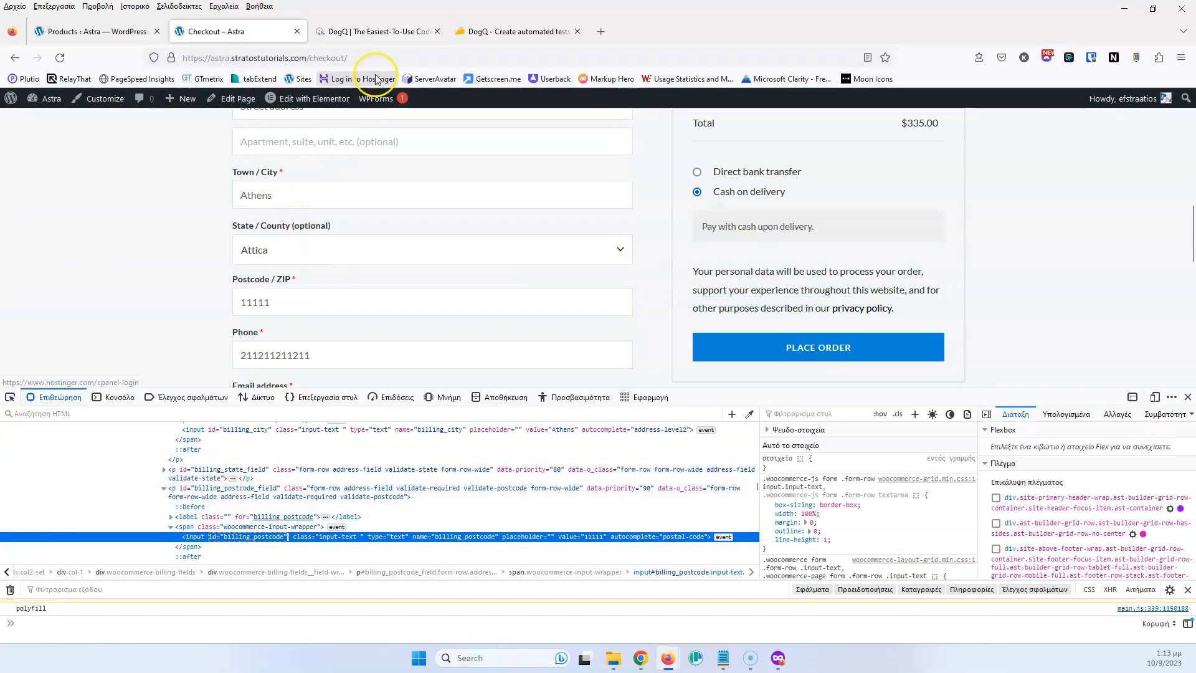
Step: In DogQ, set the fifteenth step's selector to [id="billing_postcode"] and add a Type into step with the text 11111
left_click(377, 31)
key("ctrl+v")
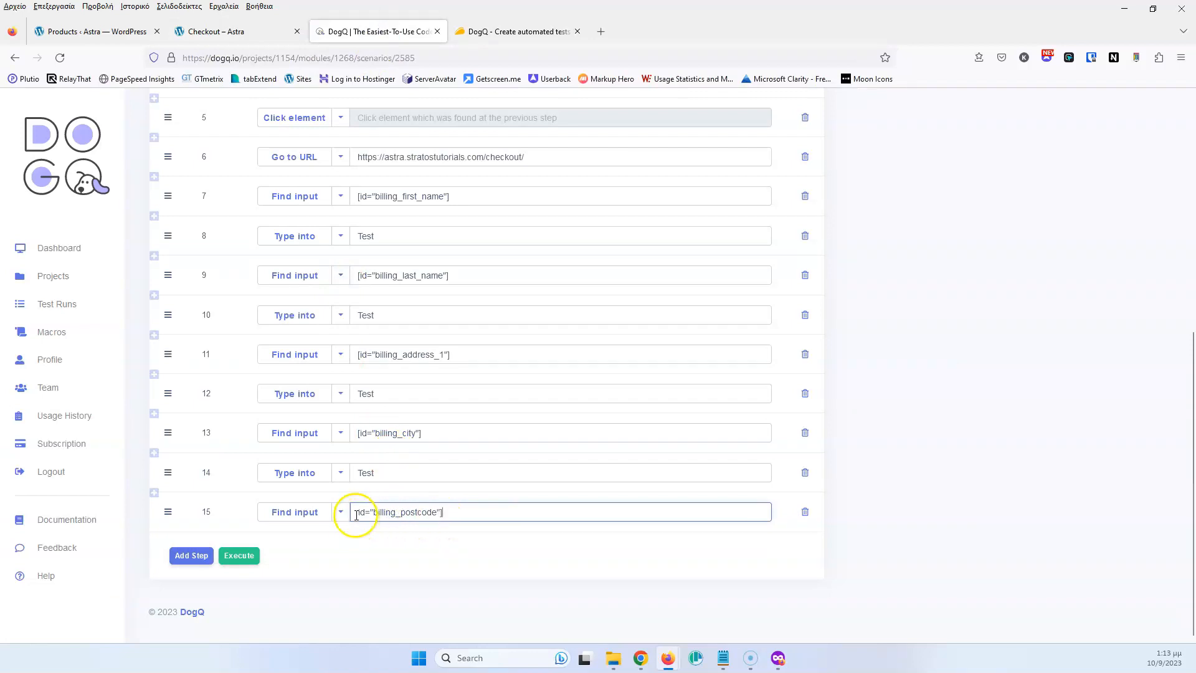
left_click(191, 555)
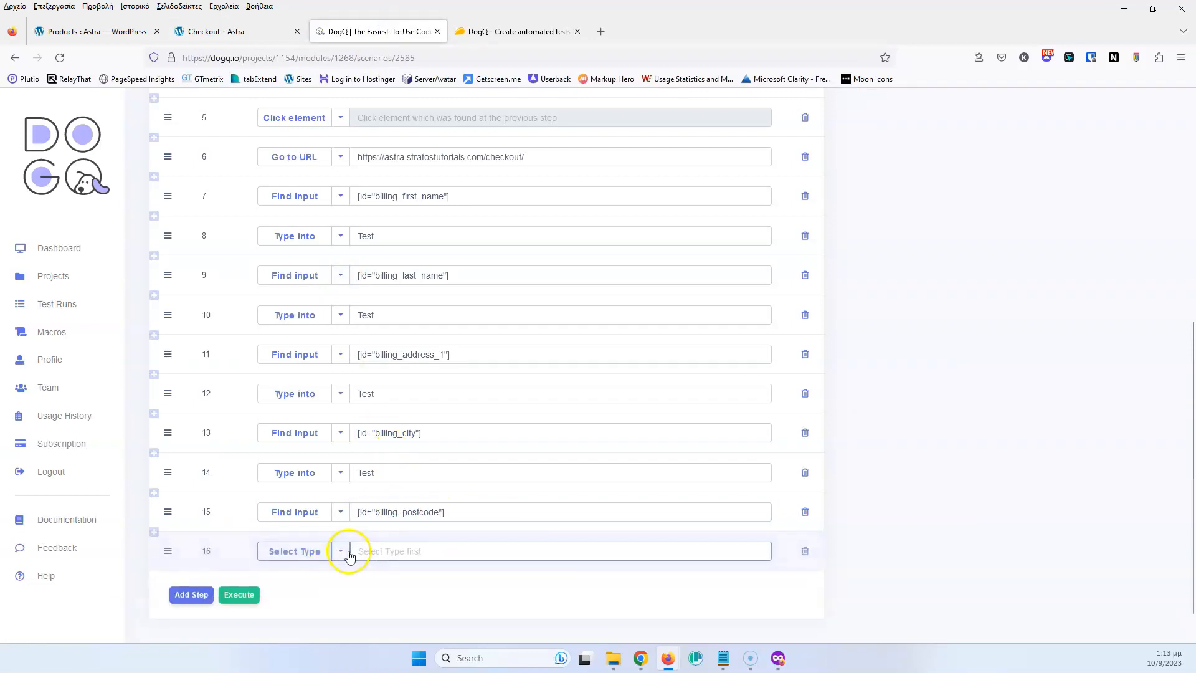
left_click(349, 556)
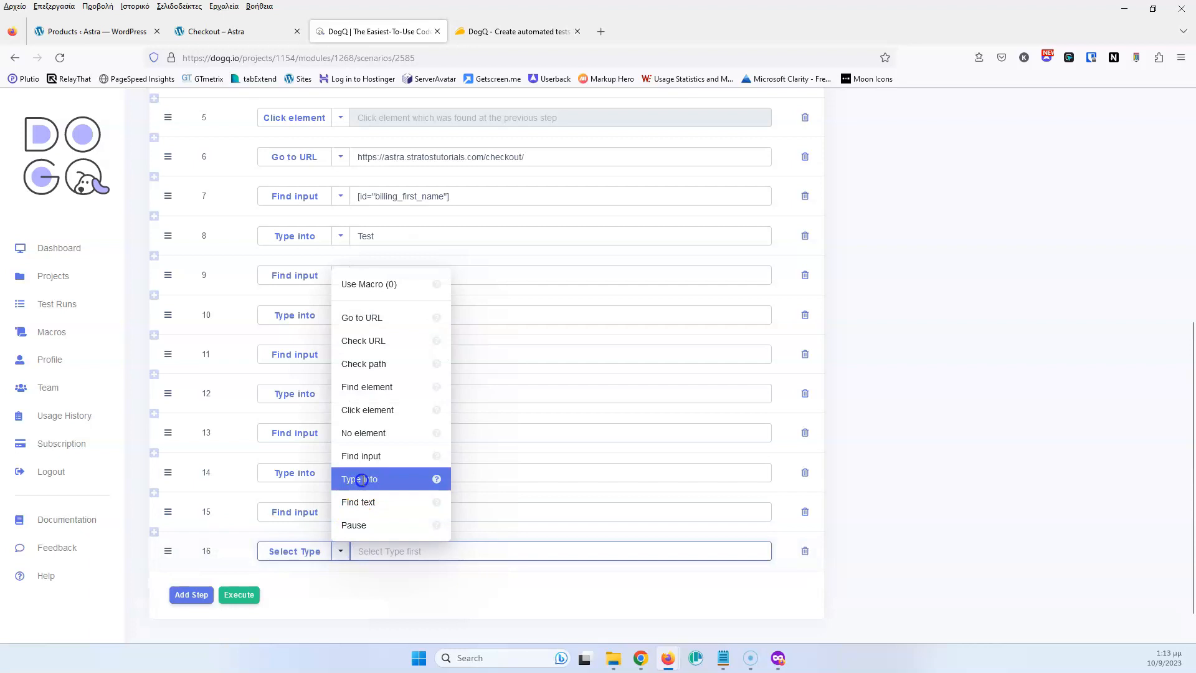
left_click(363, 480)
type("11111")
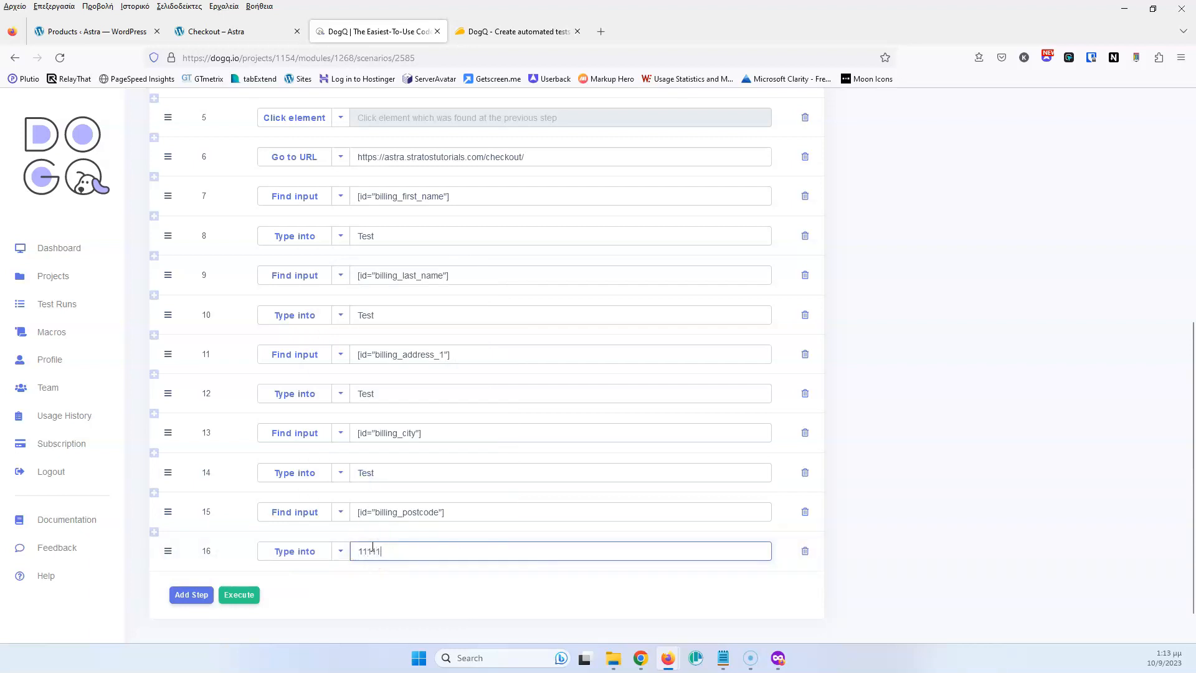
Step: Add a seventeenth step to the scenario and set its type to Find input
left_click(180, 594)
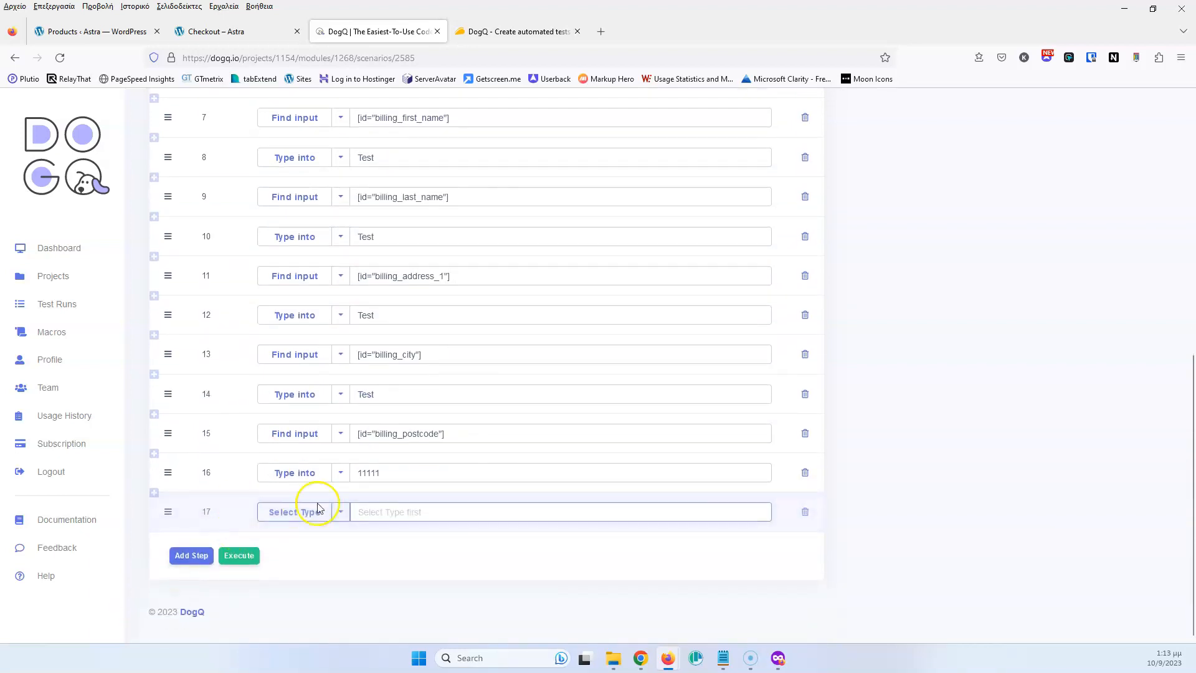
left_click(342, 513)
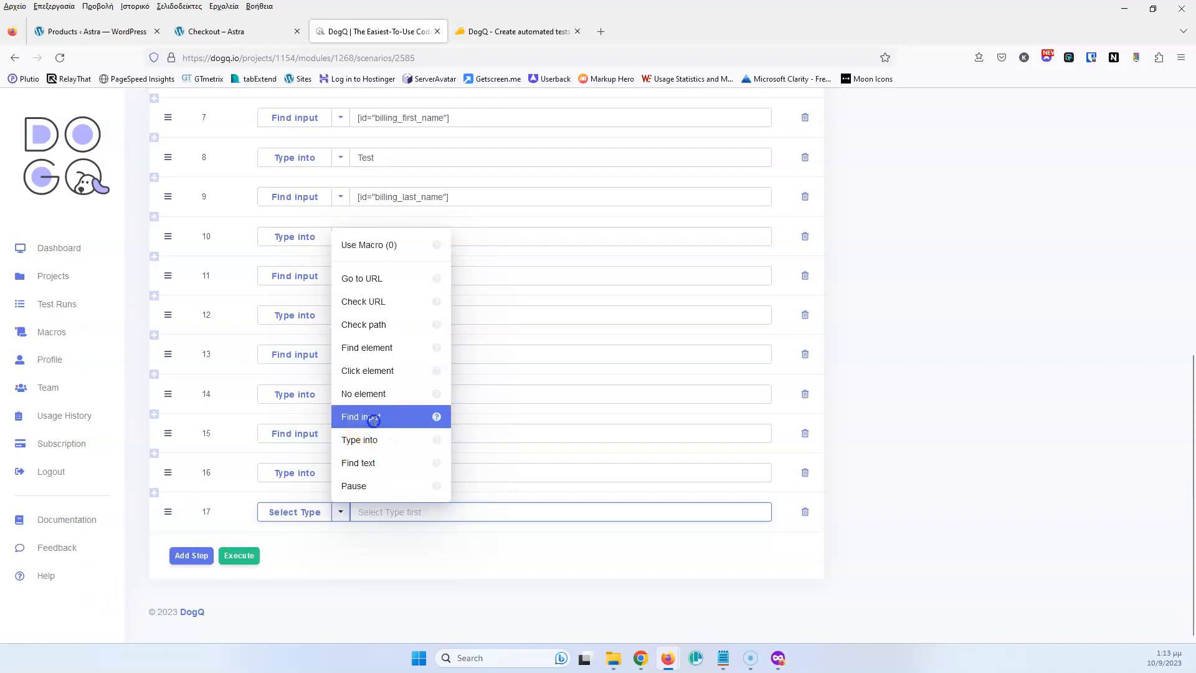
left_click(373, 416)
Step: On the checkout page, inspect the Phone field and copy its attribute id="billing_phone"
left_click(259, 32)
scroll(161, 298, "down", 2)
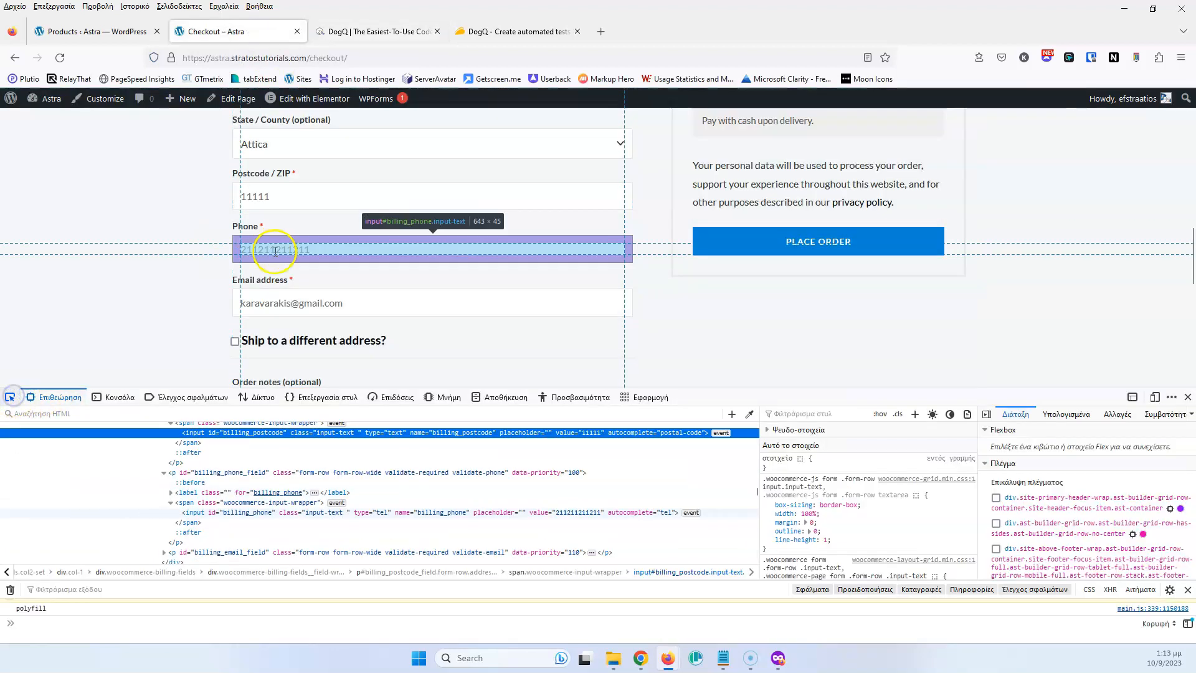
left_click(271, 251)
double_click(223, 513)
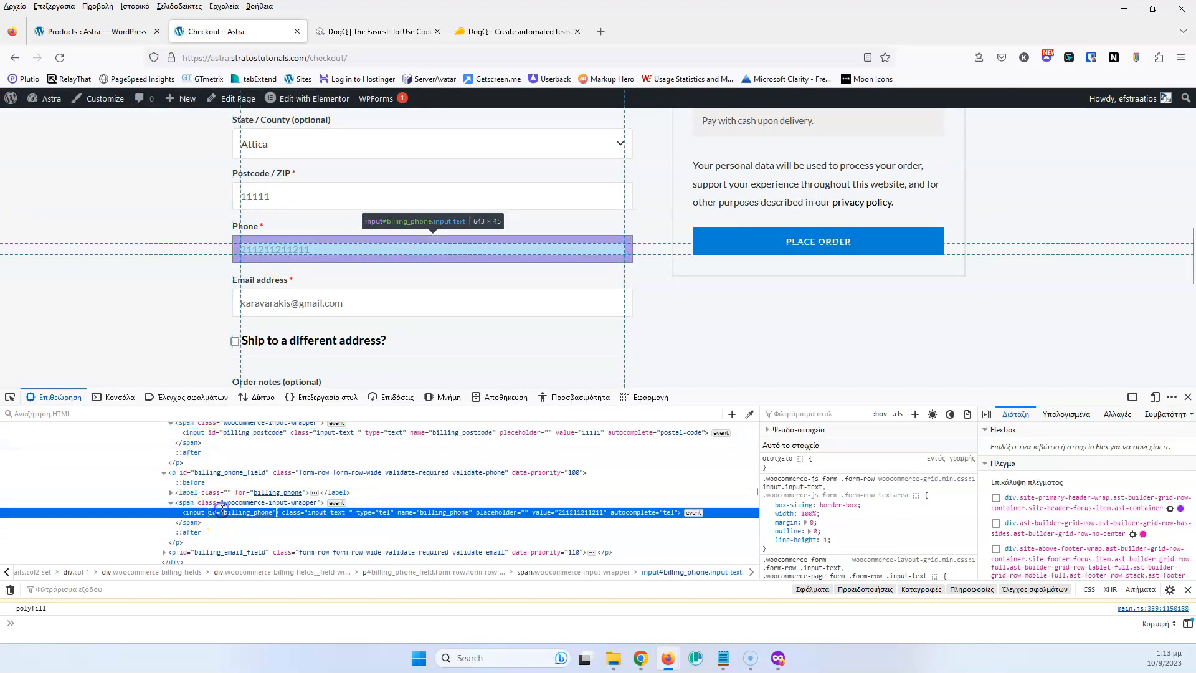
Step: In DogQ, set the seventeenth step's selector to [id="billing_phone"] and add a Type into step with a test phone number
left_click(365, 31)
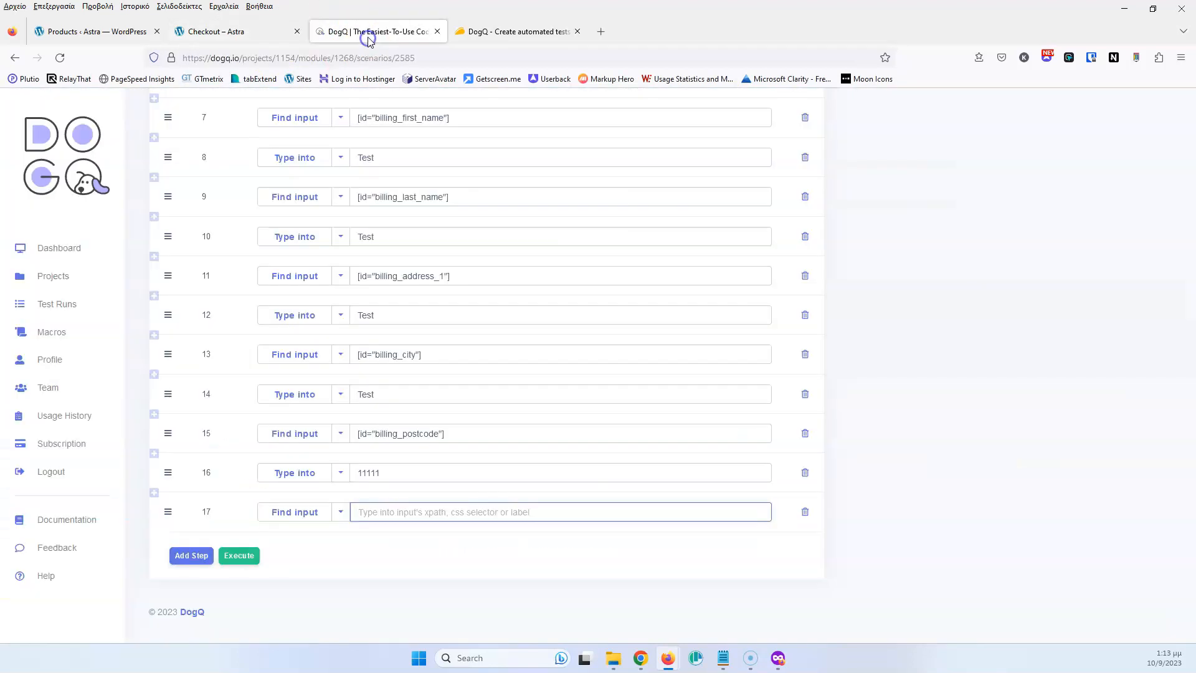
type("[id=\"billing_phone\"]")
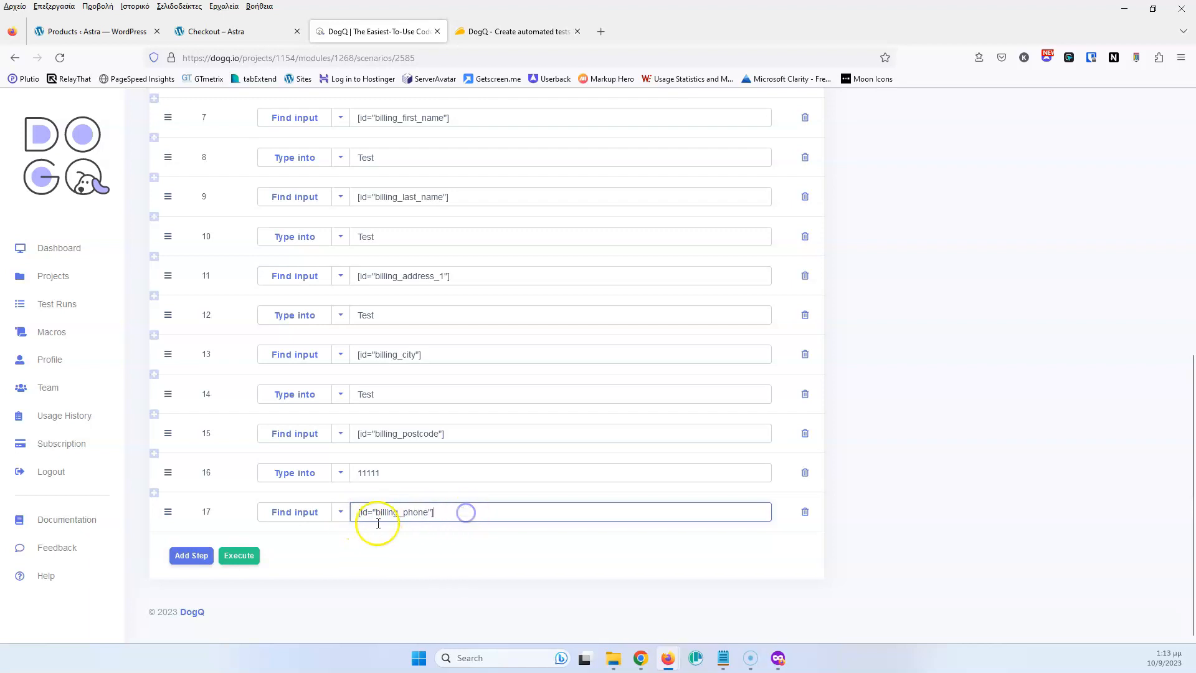
left_click(191, 555)
left_click(336, 553)
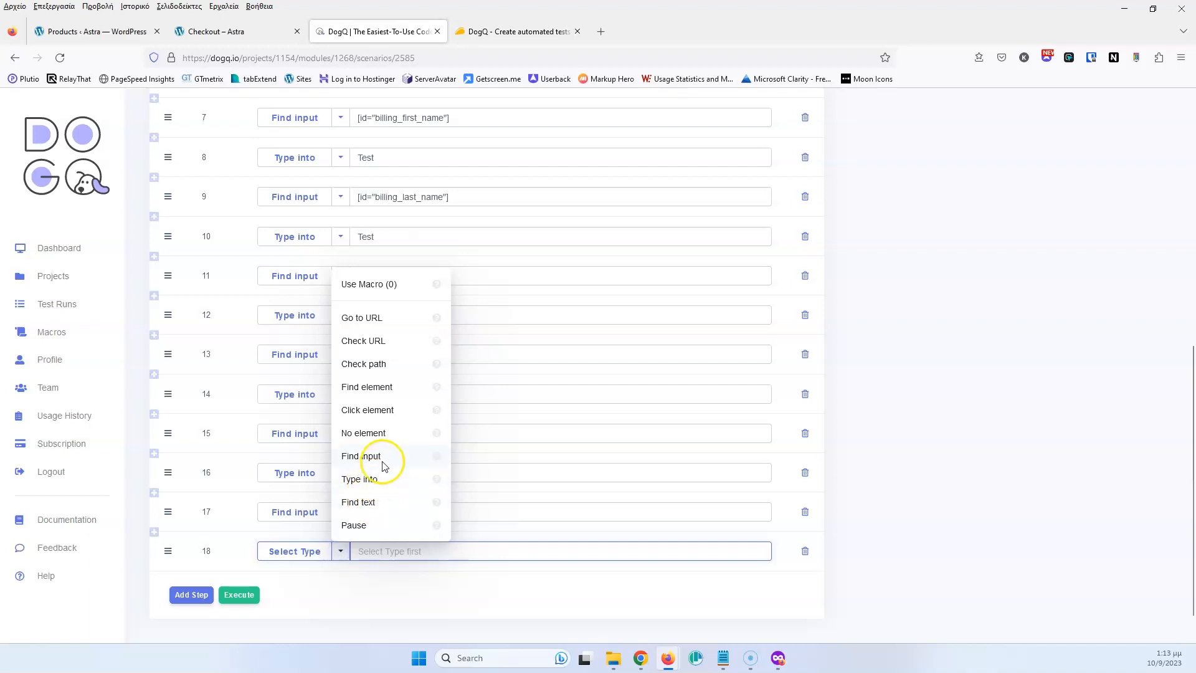
left_click(384, 481)
left_click(389, 552)
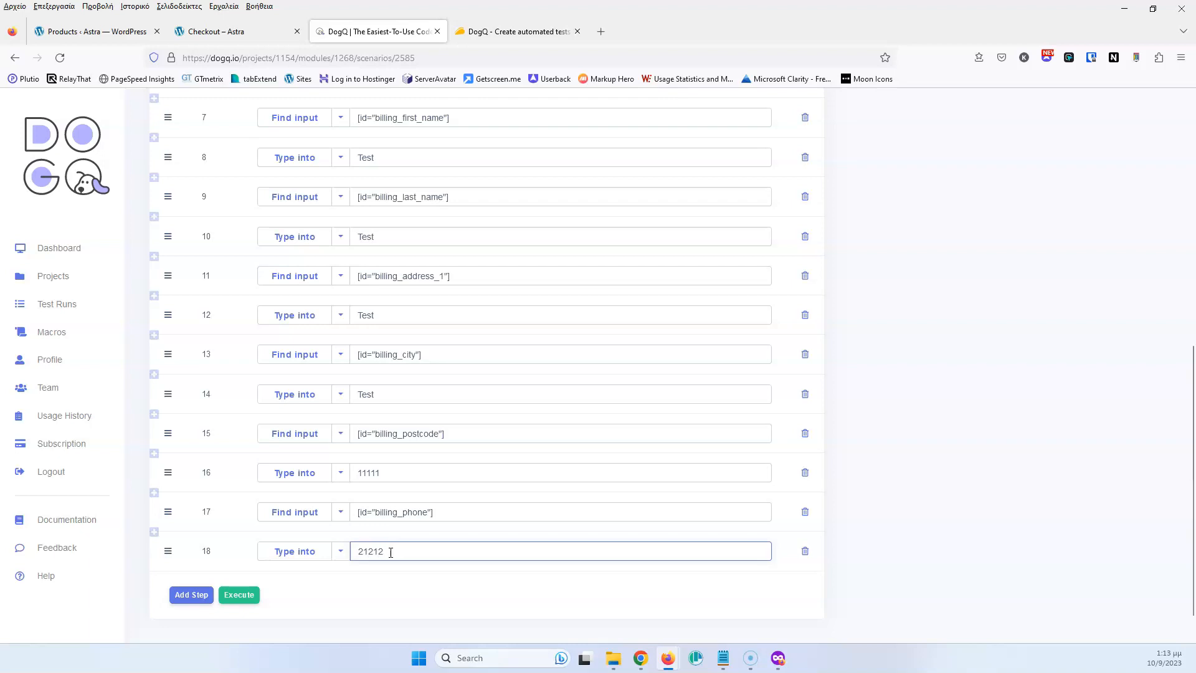
Step: Add a nineteenth step to the scenario and set its type to Find input
left_click(190, 594)
left_click(342, 590)
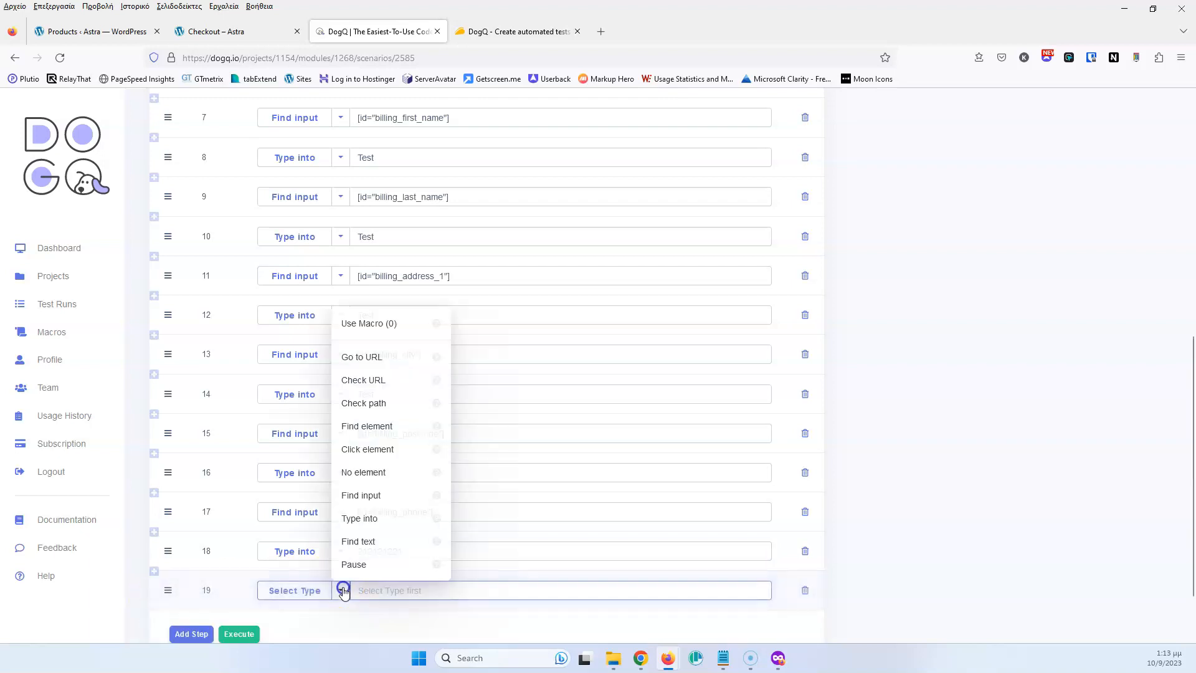
left_click(380, 496)
Step: On the checkout page, inspect the Email address field and copy its attribute id="billing_email"
left_click(215, 33)
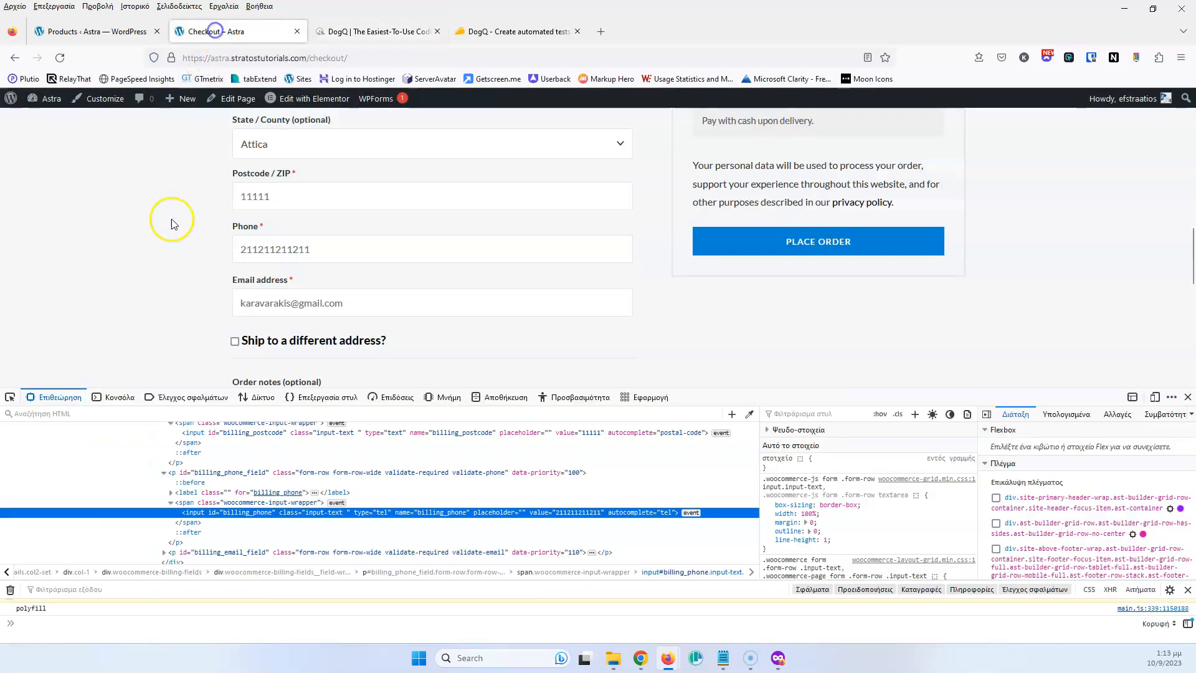
scroll(114, 349, "down", 2)
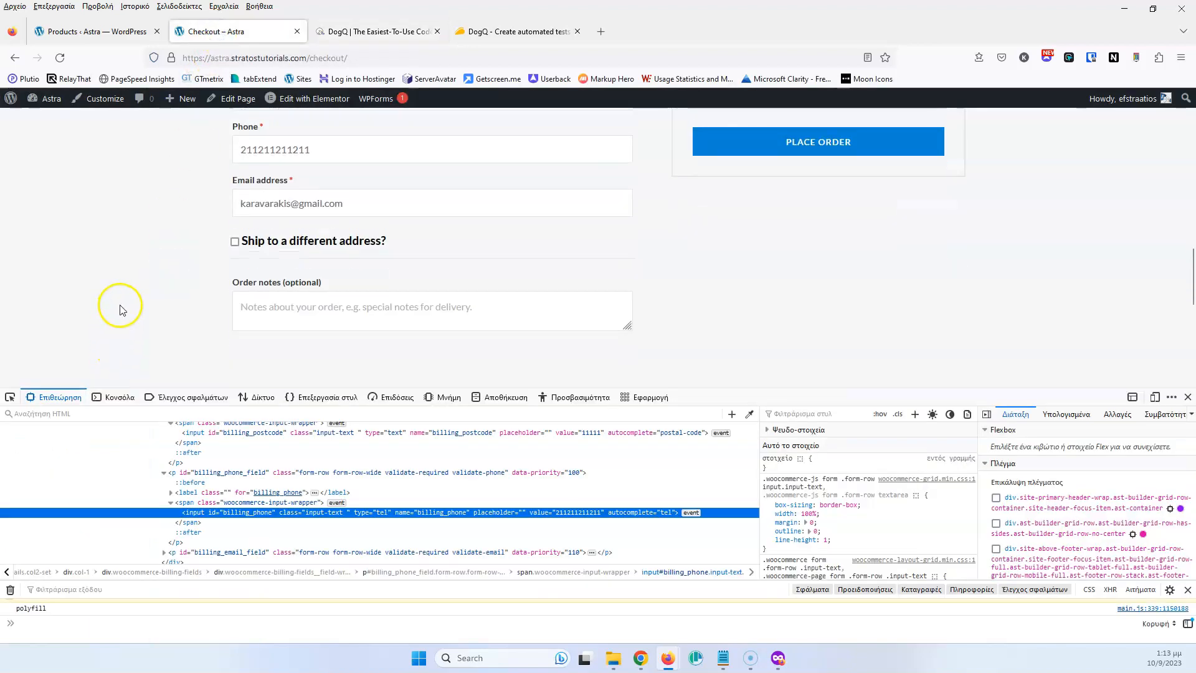
left_click(8, 397)
left_click(280, 197)
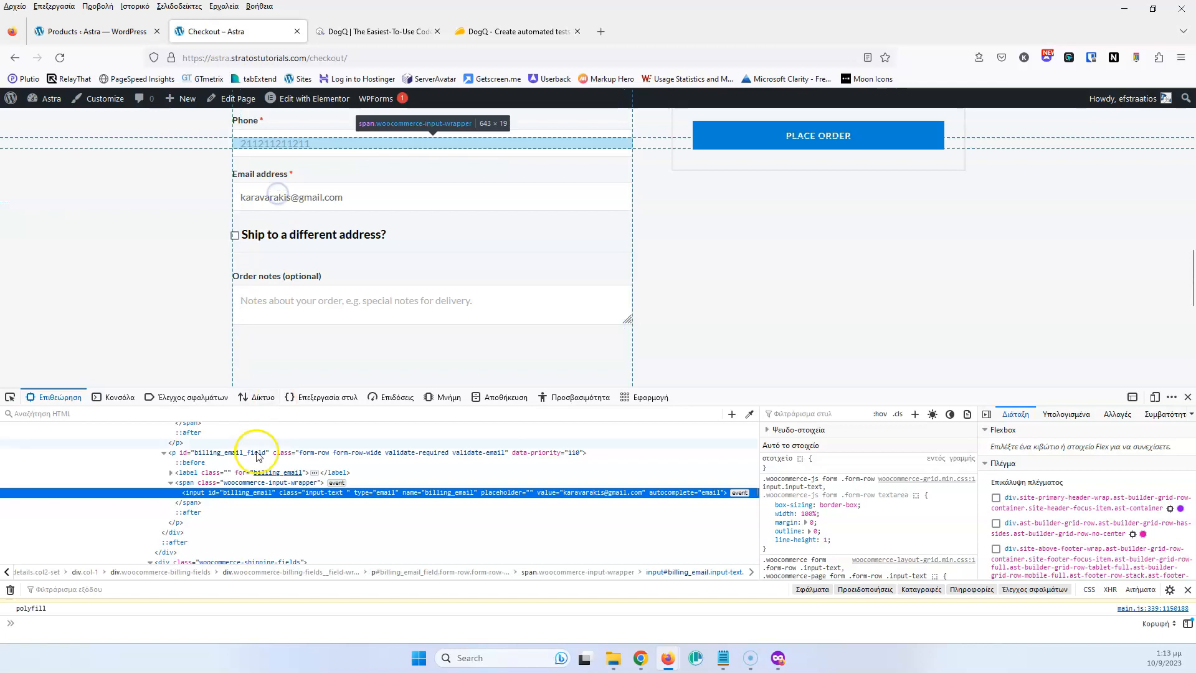
double_click(244, 493)
key("ctrl+c")
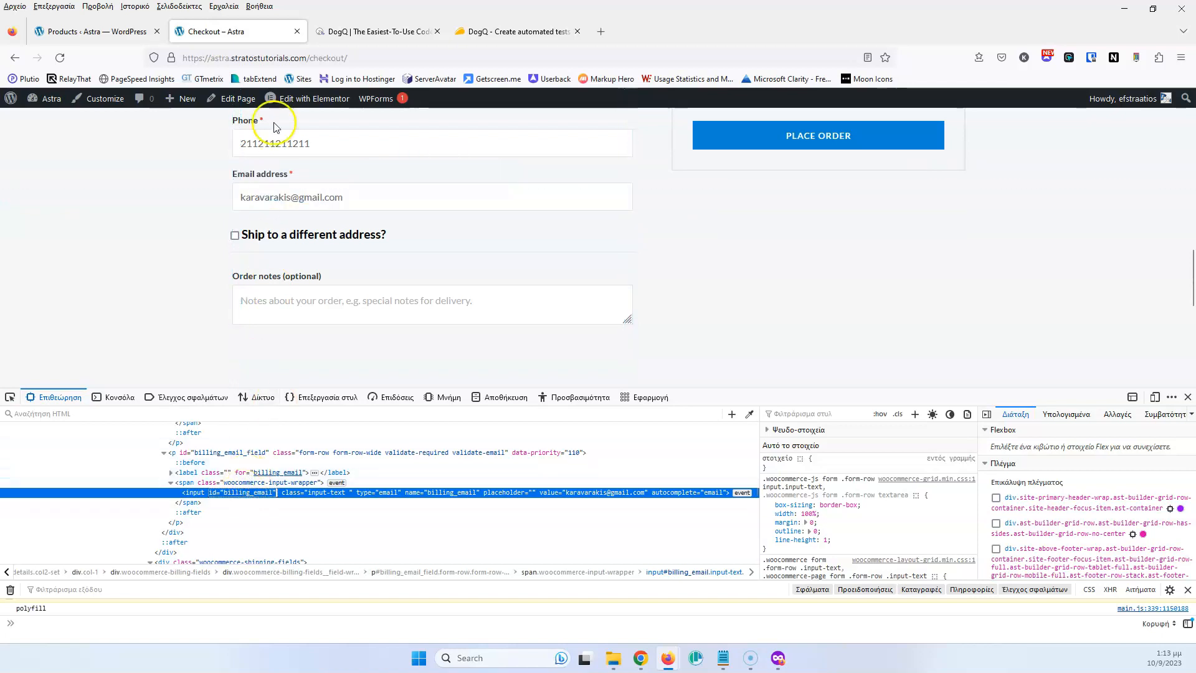
Step: In DogQ, set the nineteenth step's selector to [id="billing_email"] and add a Type into step with a test e-mail address
left_click(360, 32)
key("ctrl+v")
left_click(191, 633)
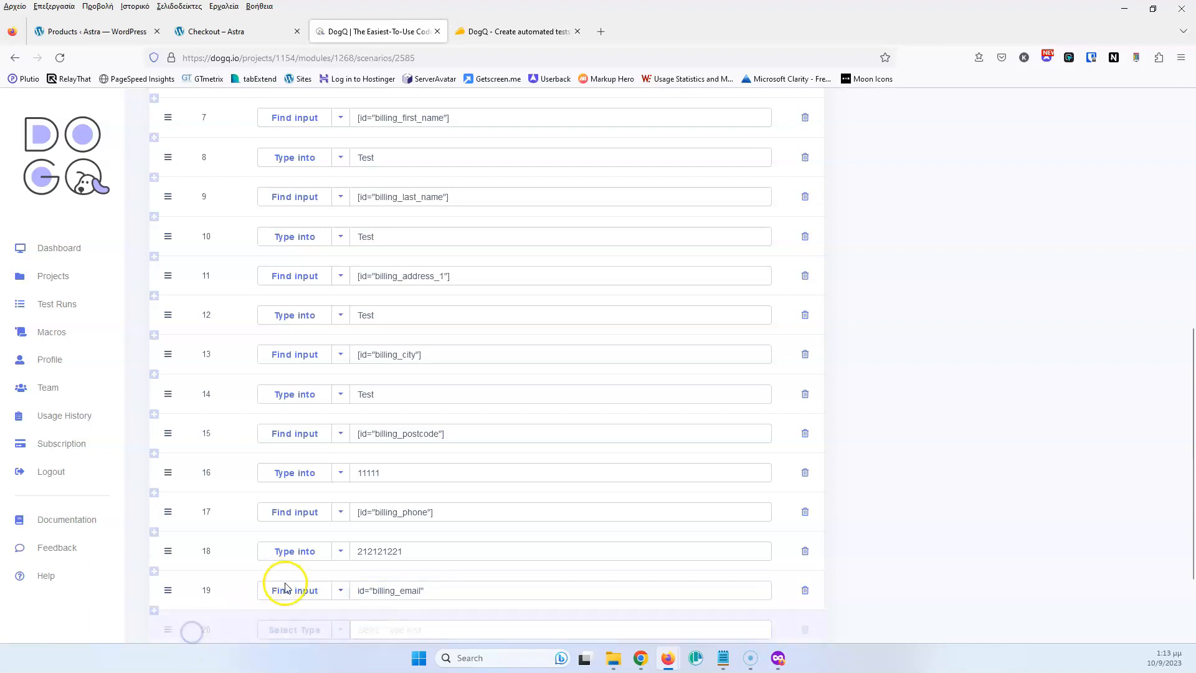
left_click(341, 630)
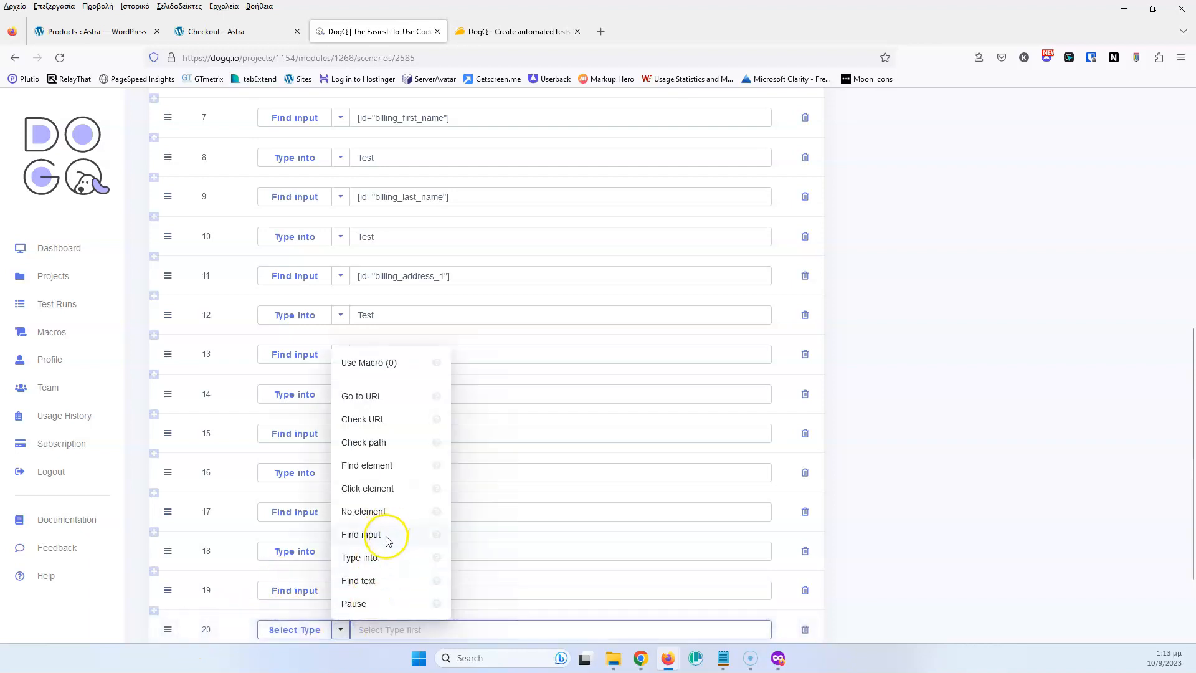
left_click(374, 557)
type("test@test")
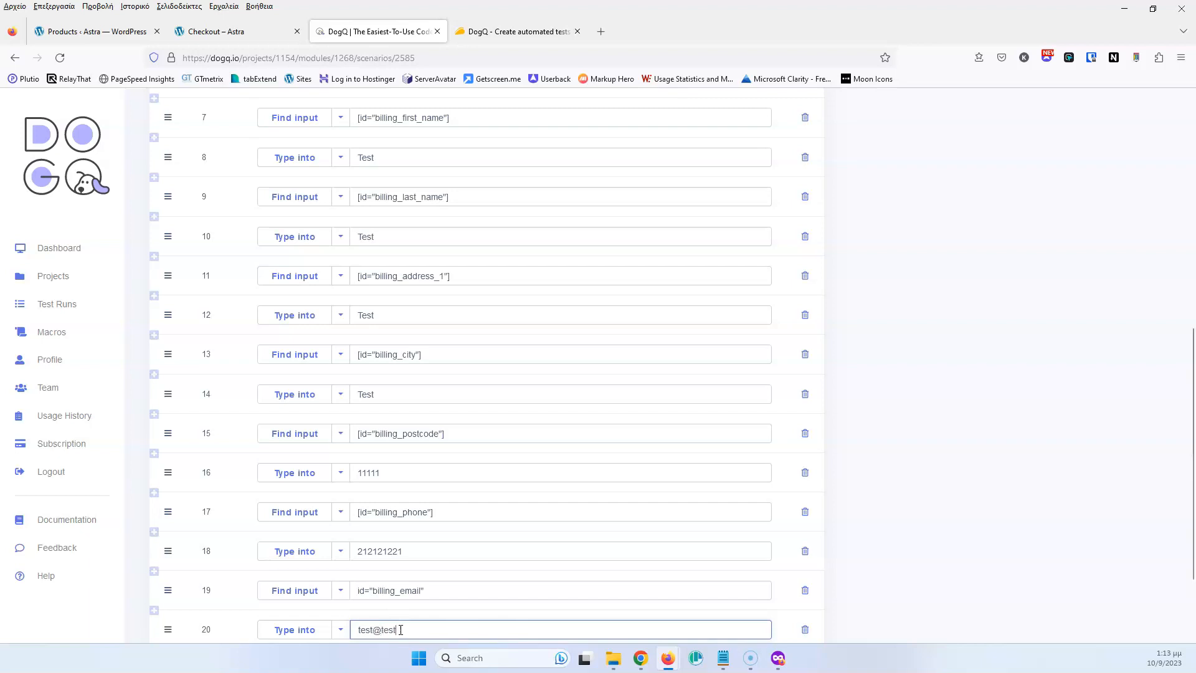
left_click(462, 596)
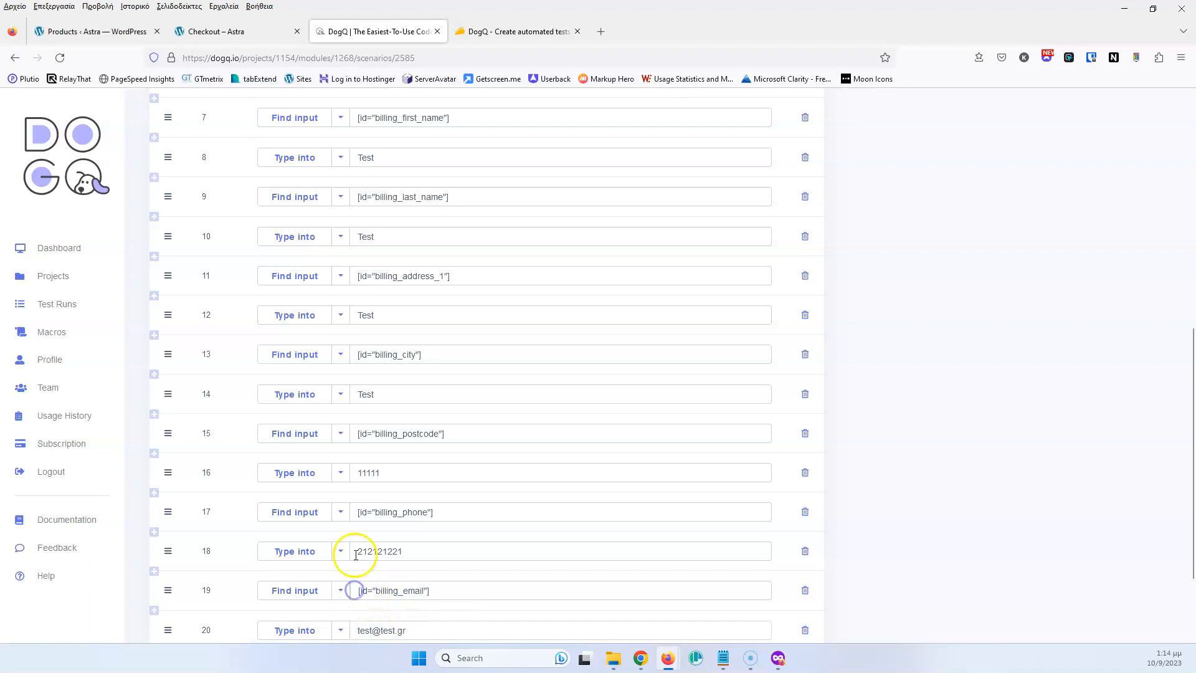
Step: Add an empty twenty-first step and copy the attribute id="shipping_method_0_free_shipping1" from the Free shipping option on the checkout page
scroll(356, 555, "down", 3)
left_click(191, 555)
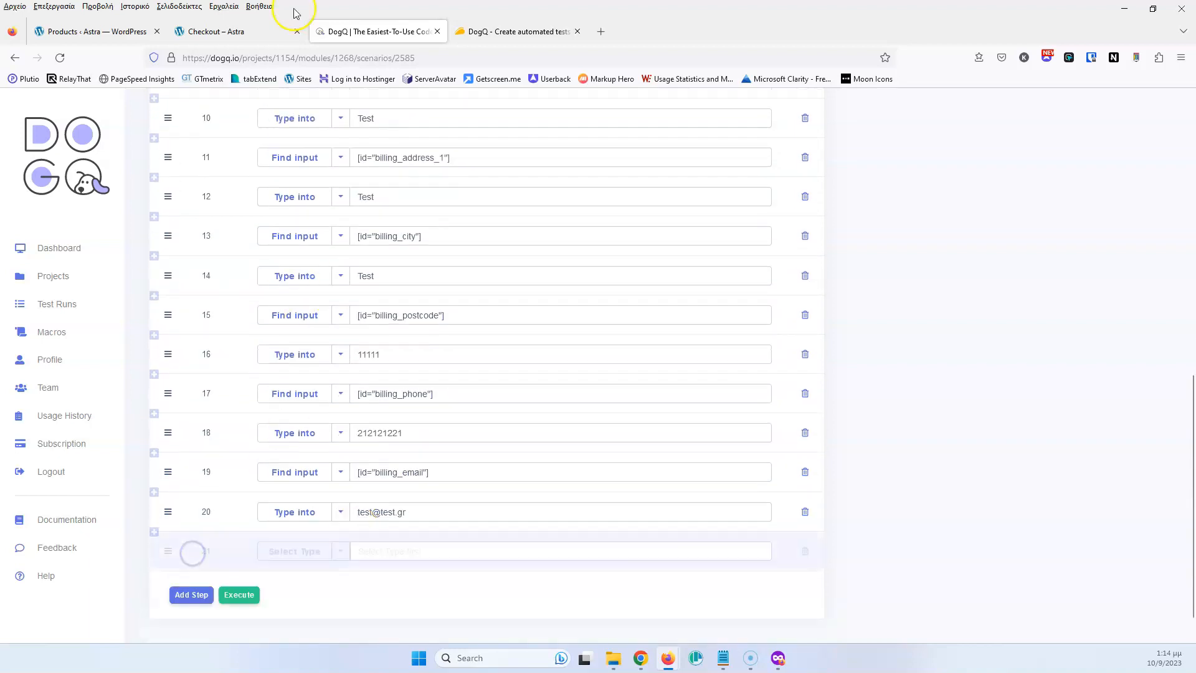
left_click(254, 26)
scroll(337, 302, "up", 10)
scroll(405, 274, "down", 3)
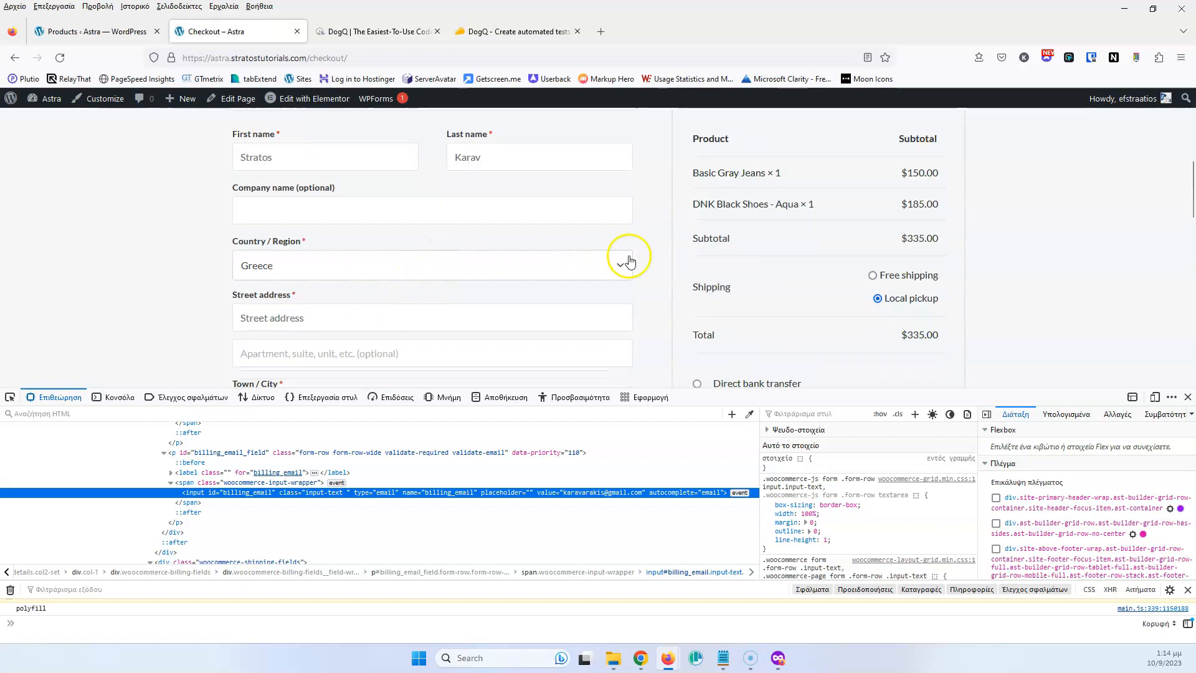
scroll(835, 262, "down", 3)
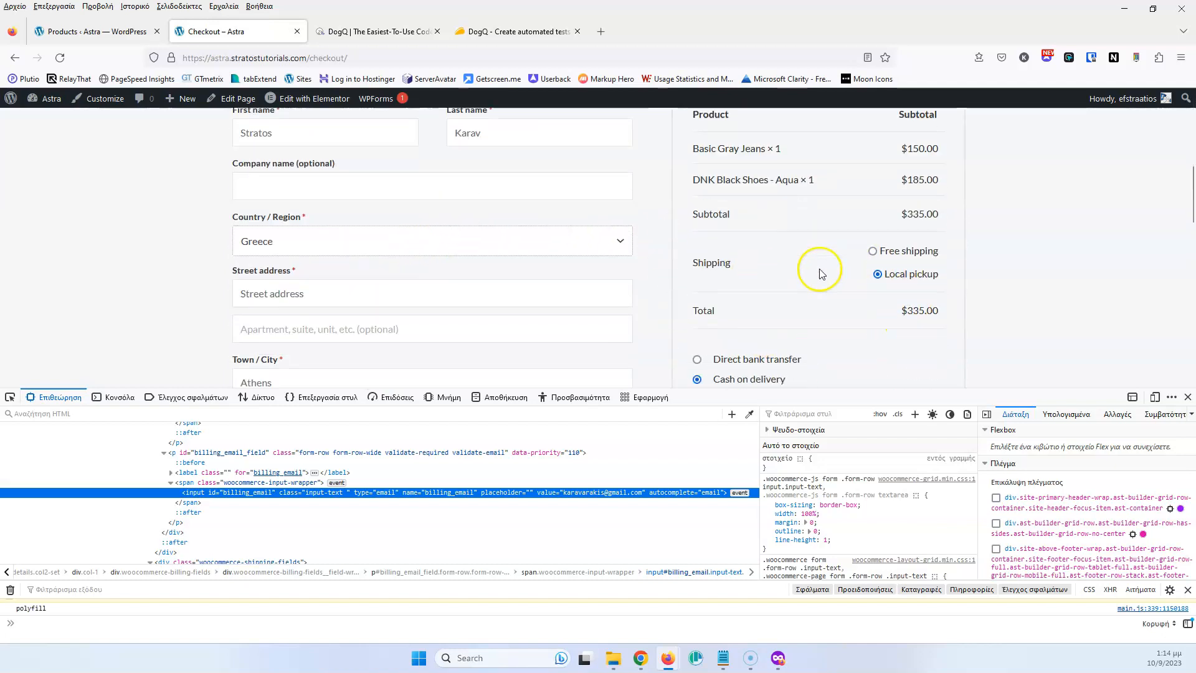
scroll(803, 256, "up", 3)
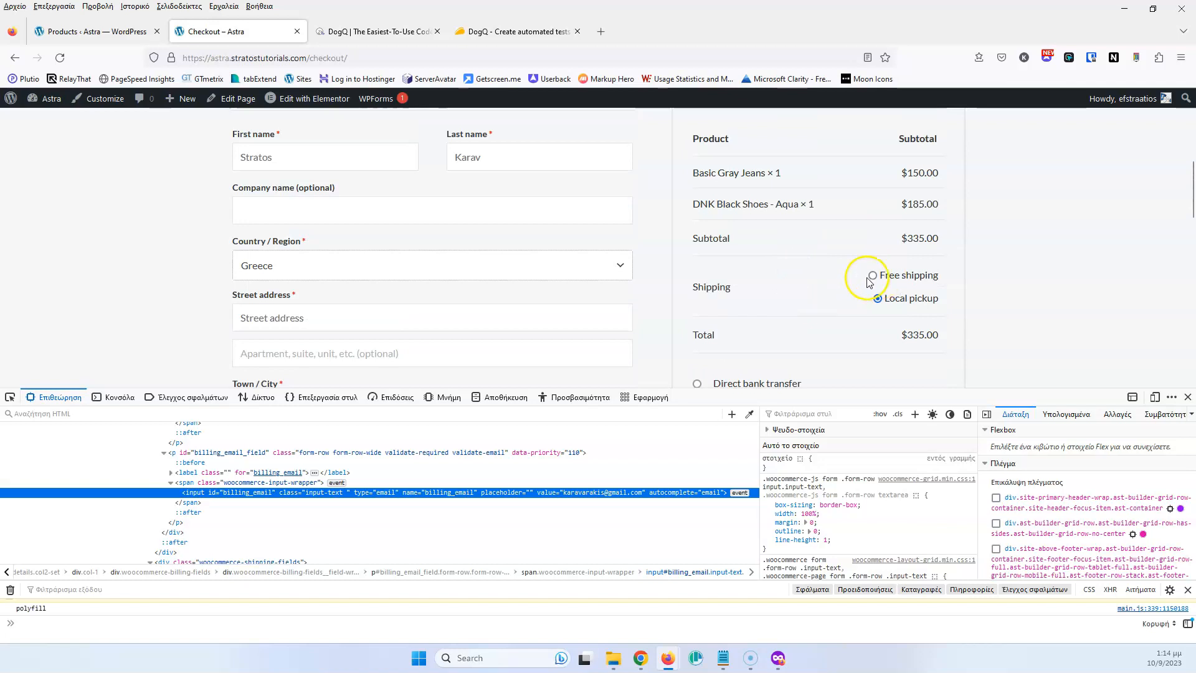
scroll(801, 299, "down", 3)
scroll(748, 287, "up", 3)
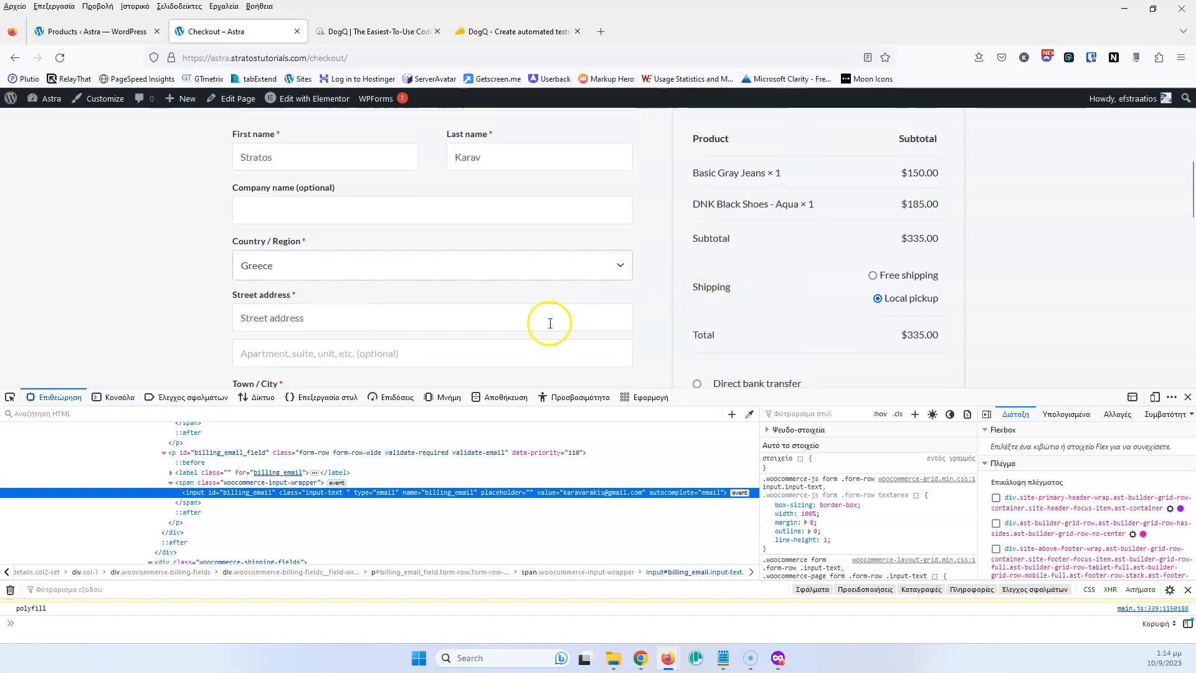
left_click(873, 278)
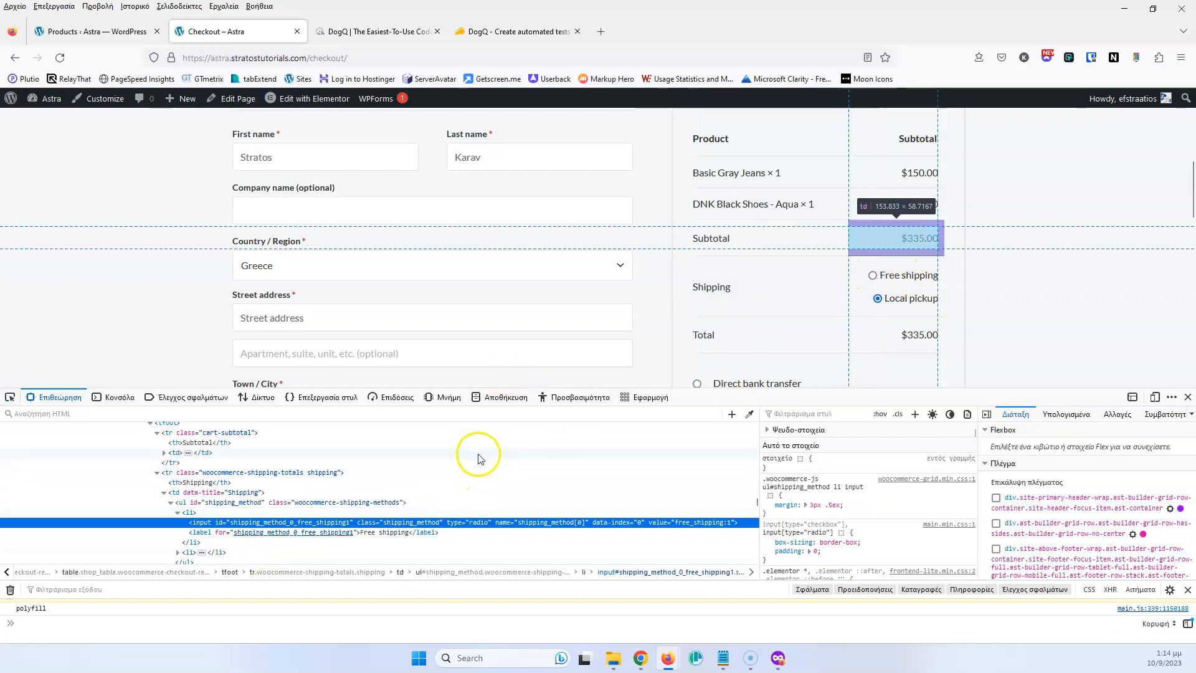
double_click(244, 524)
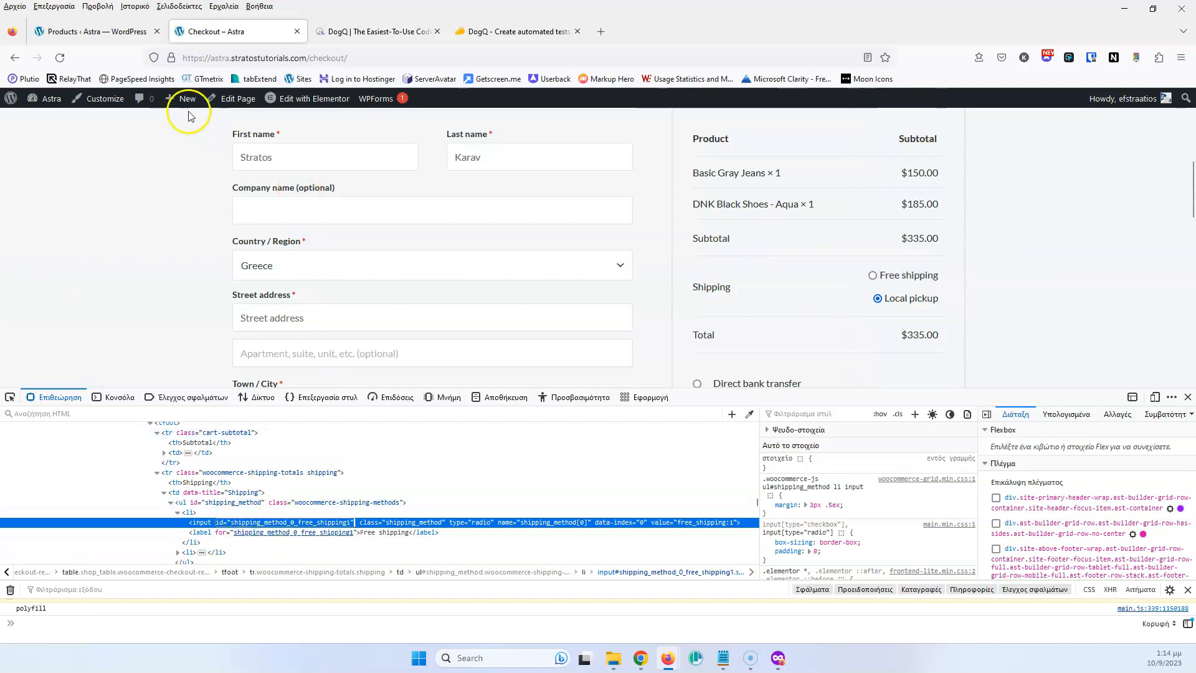
Step: In DogQ, make the twenty-first step a Find element step with the selector [id="shipping_method_0_free_shipping1"]
left_click(374, 31)
left_click(388, 552)
type("id=\"shipping_method_0_free_shipping1\"")
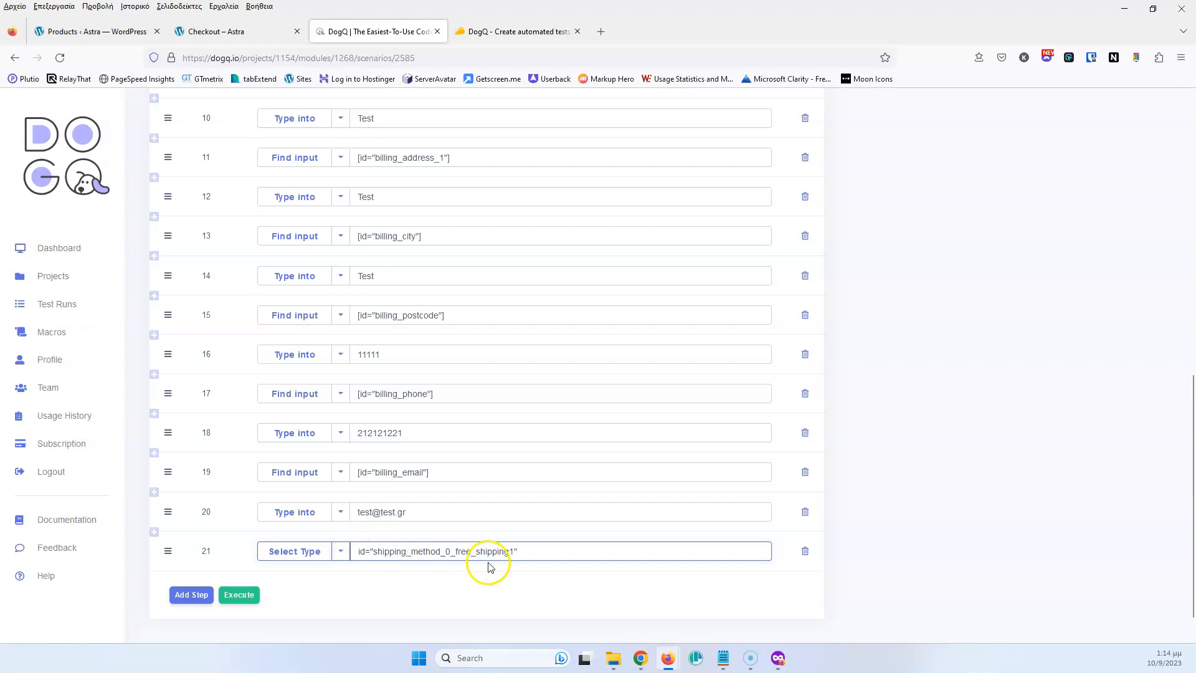
type("[")
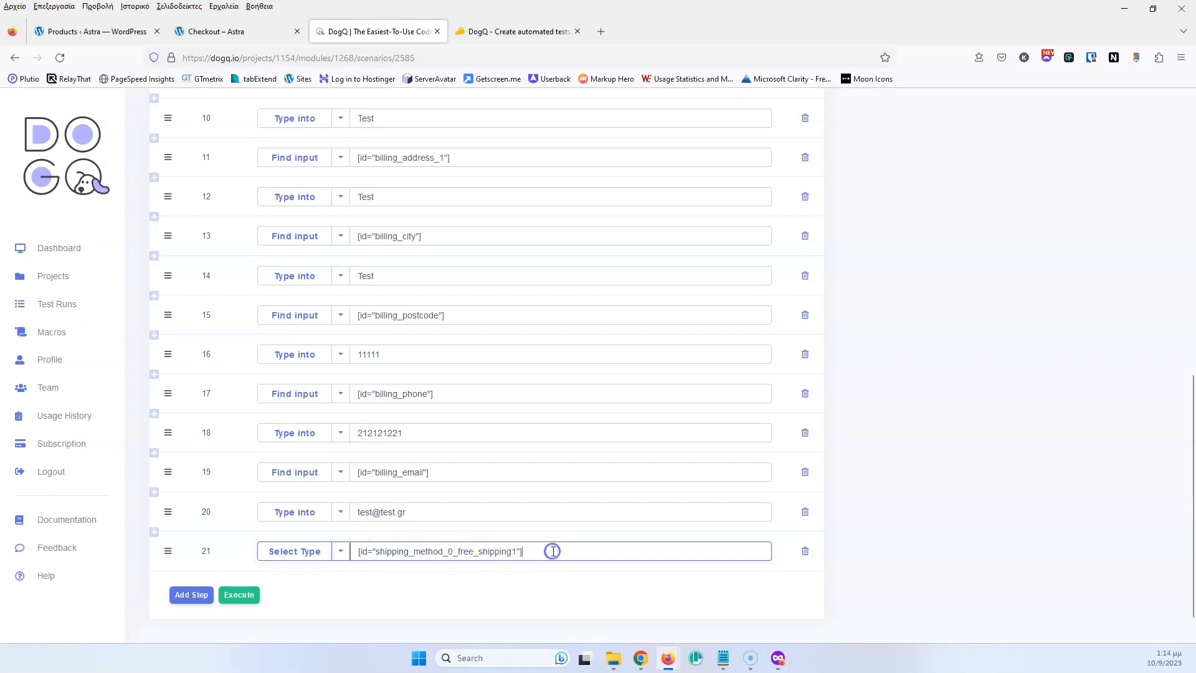
left_click(340, 551)
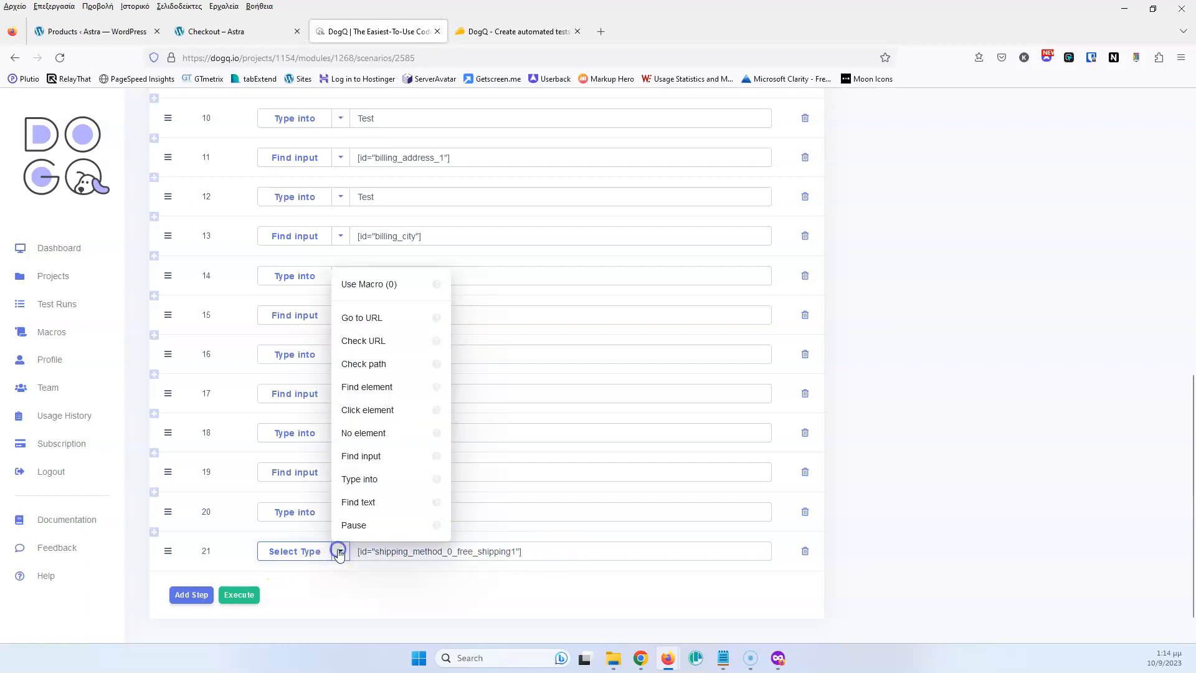
left_click(372, 386)
Step: Add a twenty-second step to the scenario and set its type to Click element
left_click(191, 595)
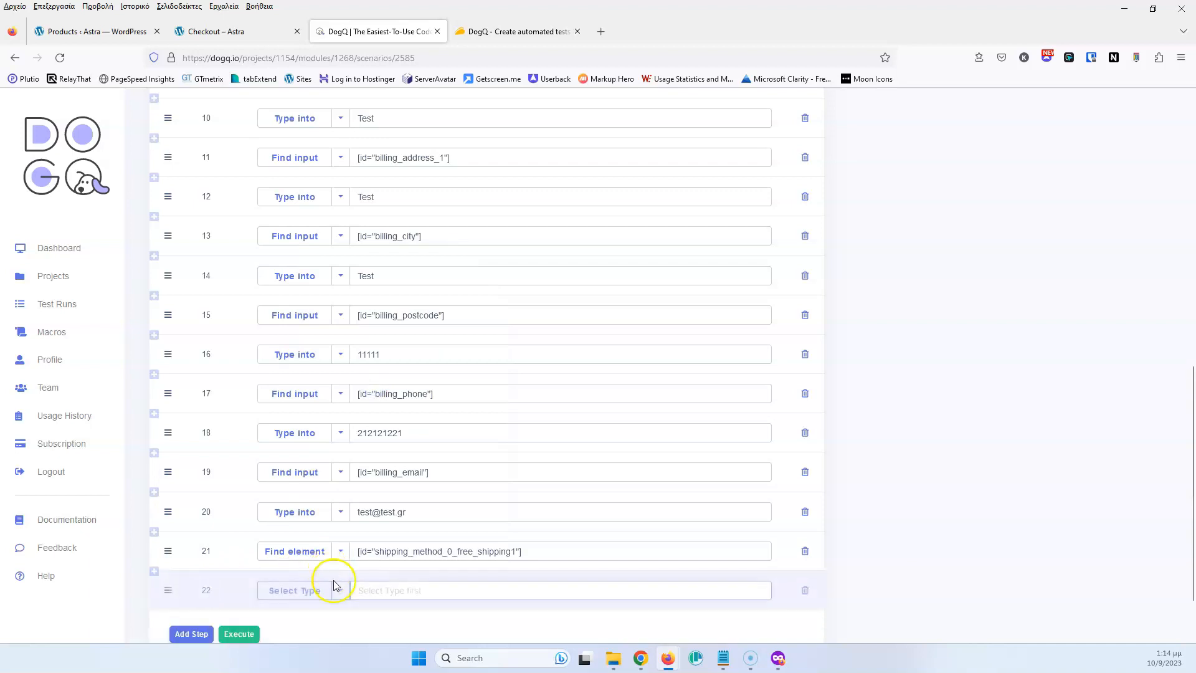
left_click(335, 586)
left_click(375, 451)
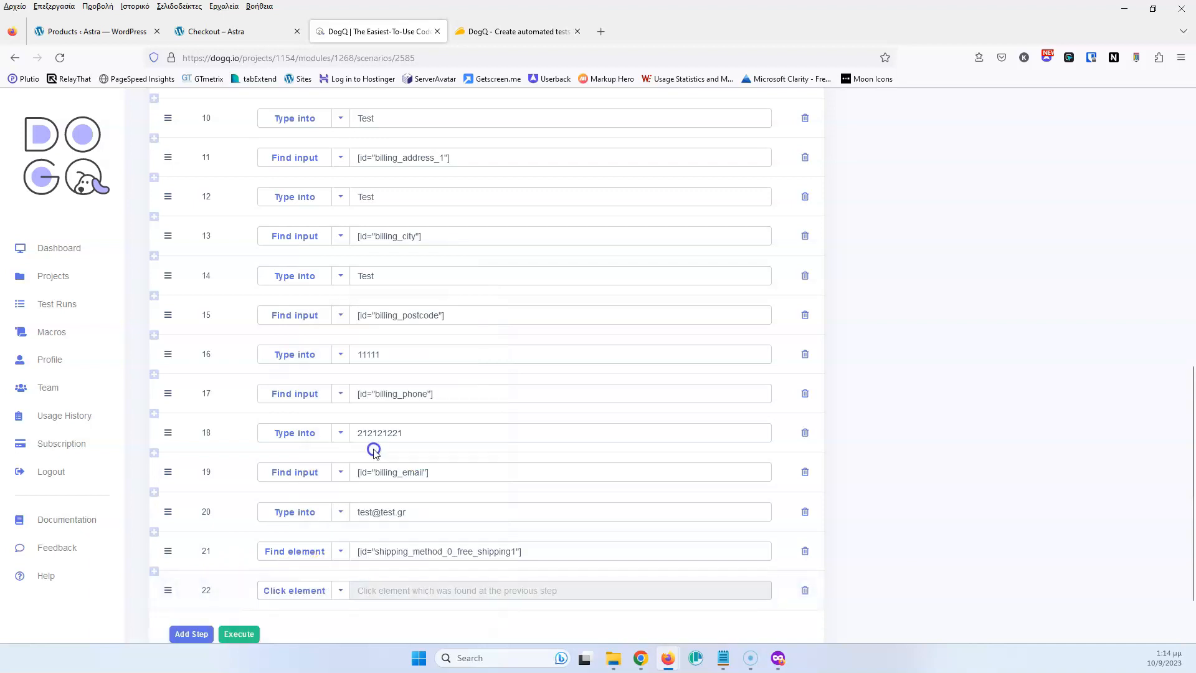
scroll(361, 455, "down", 2)
Step: Close the page inspector on the checkout page and place the order
left_click(217, 32)
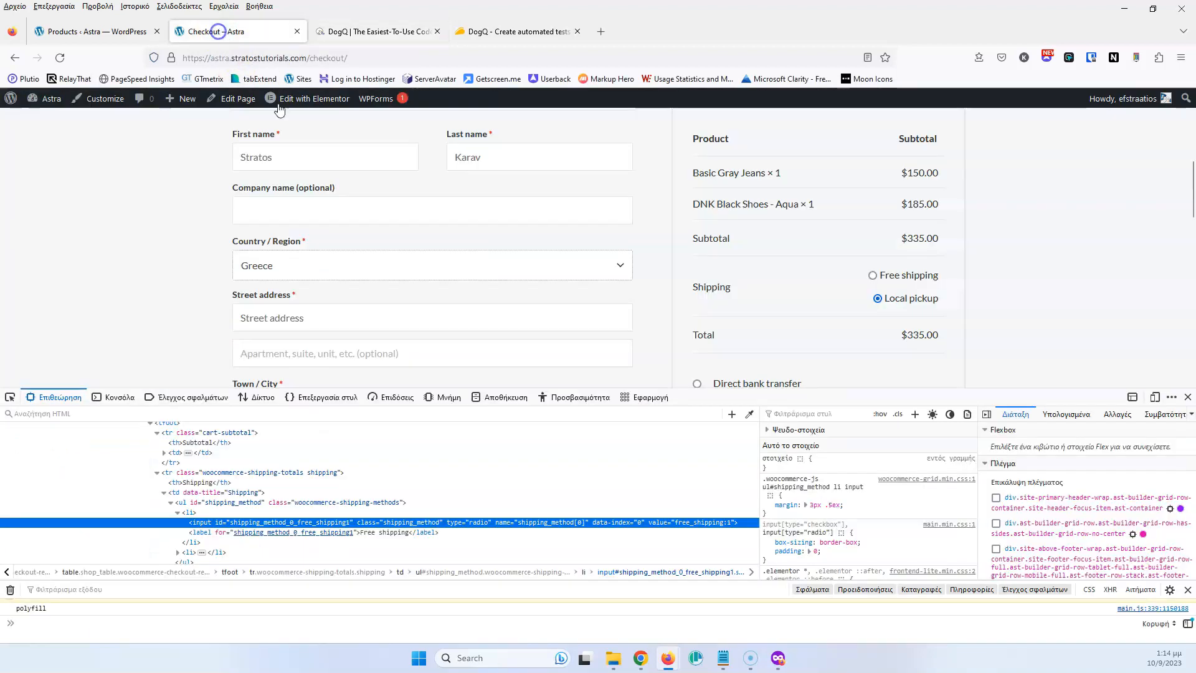
left_click(1188, 398)
scroll(754, 250, "down", 3)
left_click(801, 350)
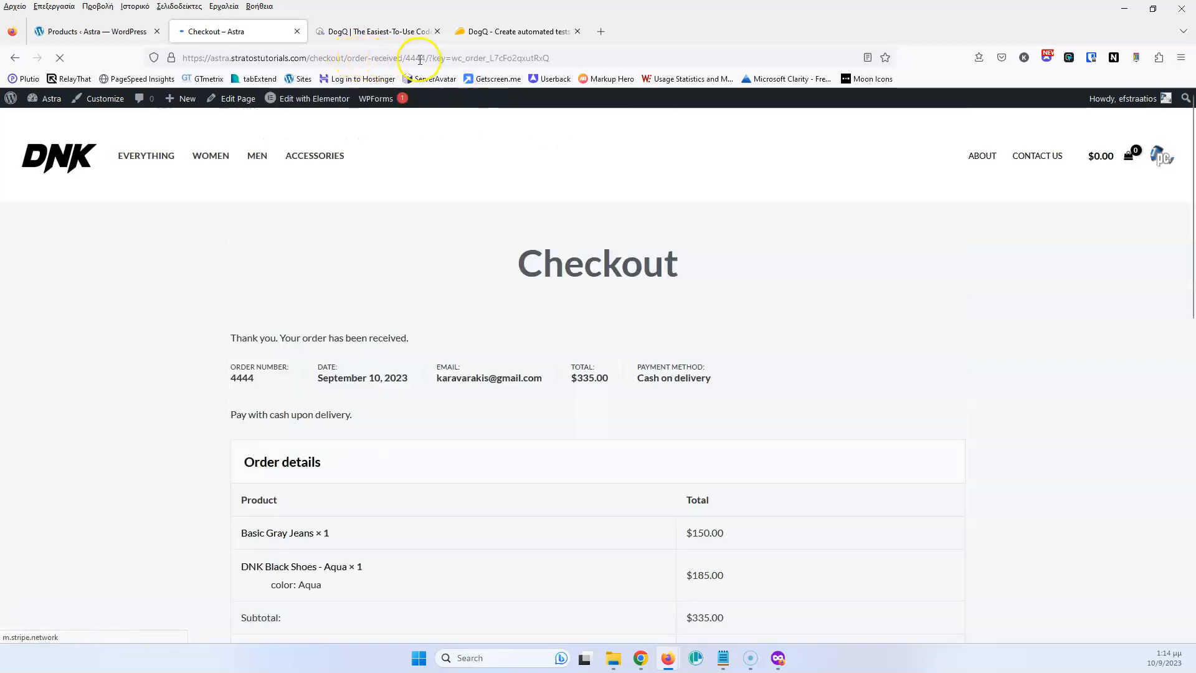
Step: Copy the confirmation sentence "Thank you. Your order has been received." from the order-received page
double_click(415, 58)
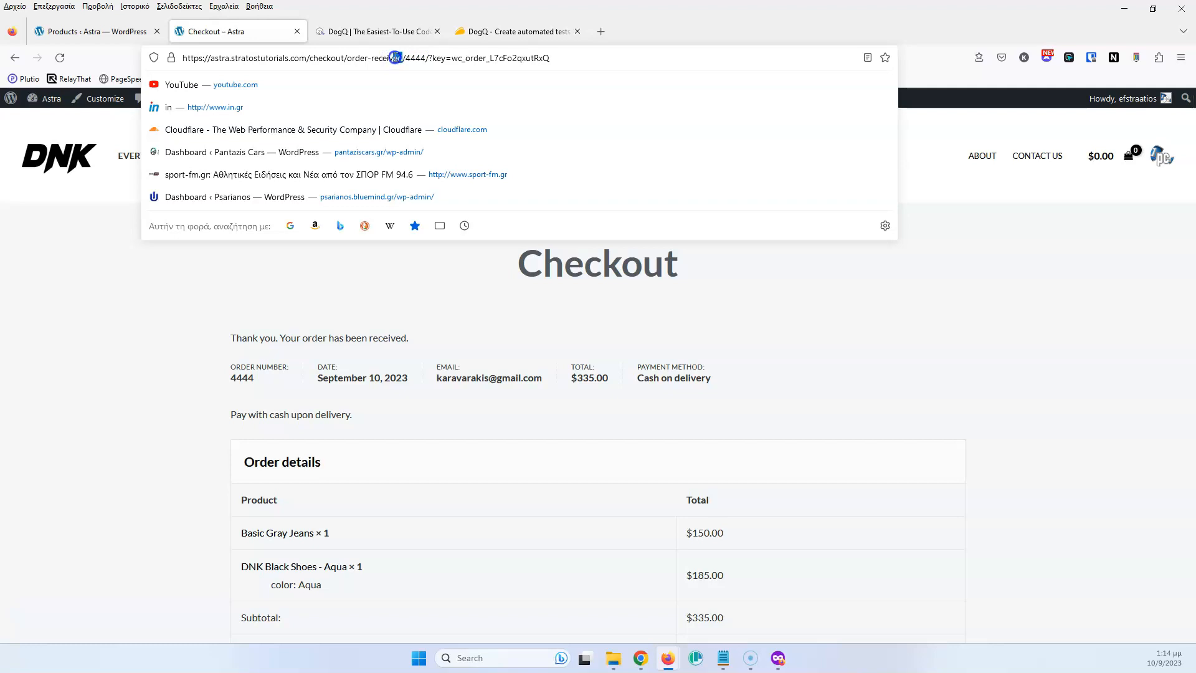
left_click(139, 307)
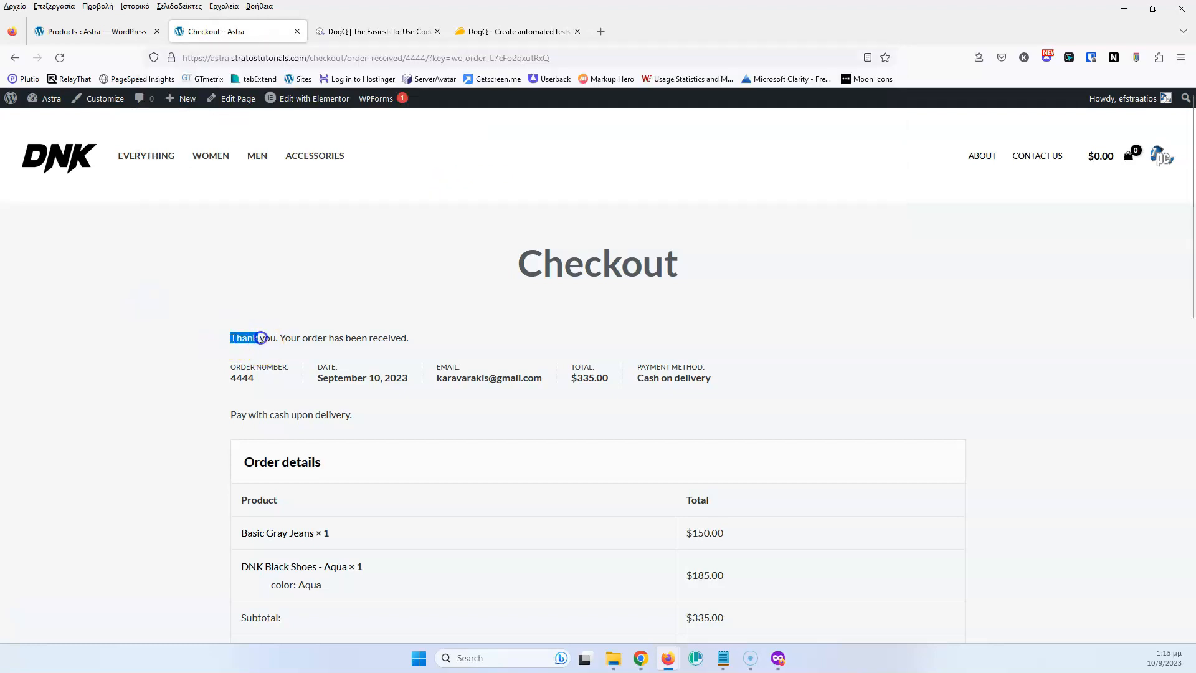
left_click_drag(260, 337, 379, 339)
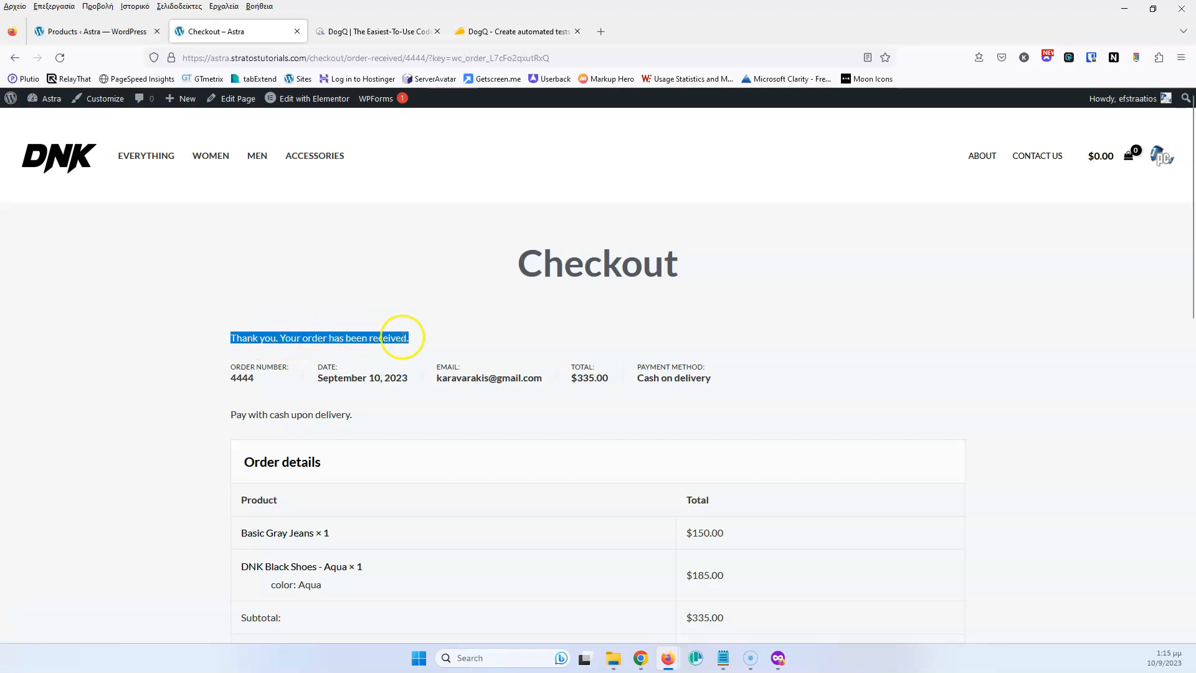
Step: In DogQ, change the twenty-second step to Find text with "Thank you. Your order has been received."
left_click(350, 31)
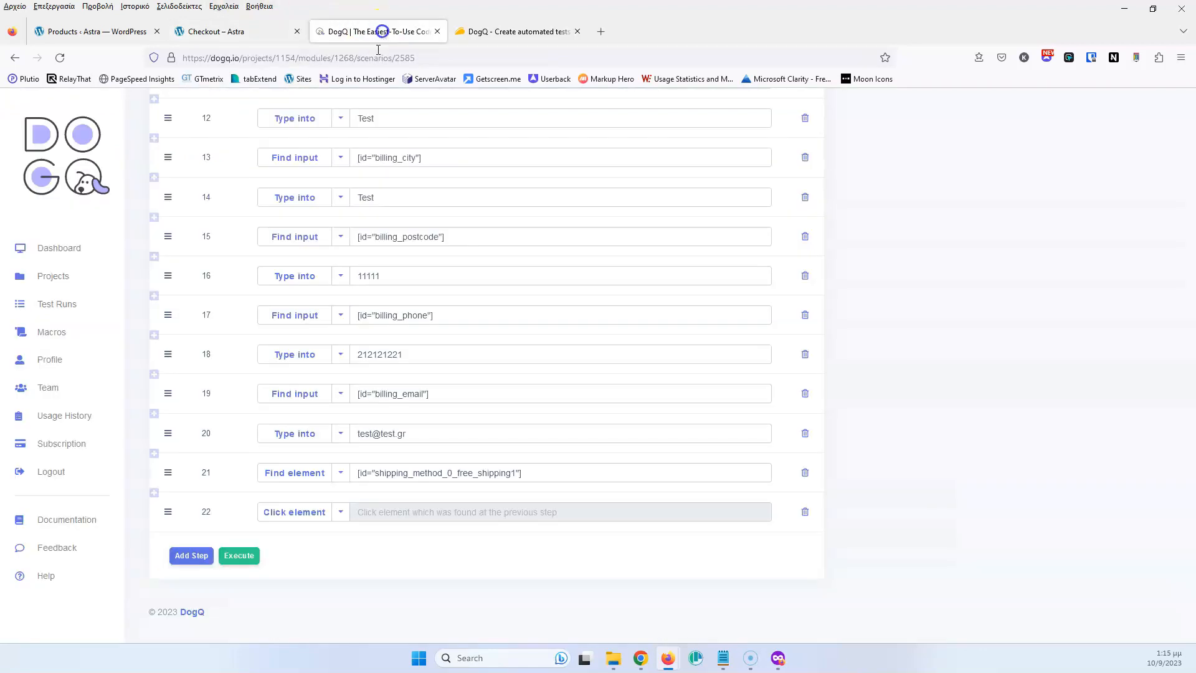
left_click(337, 512)
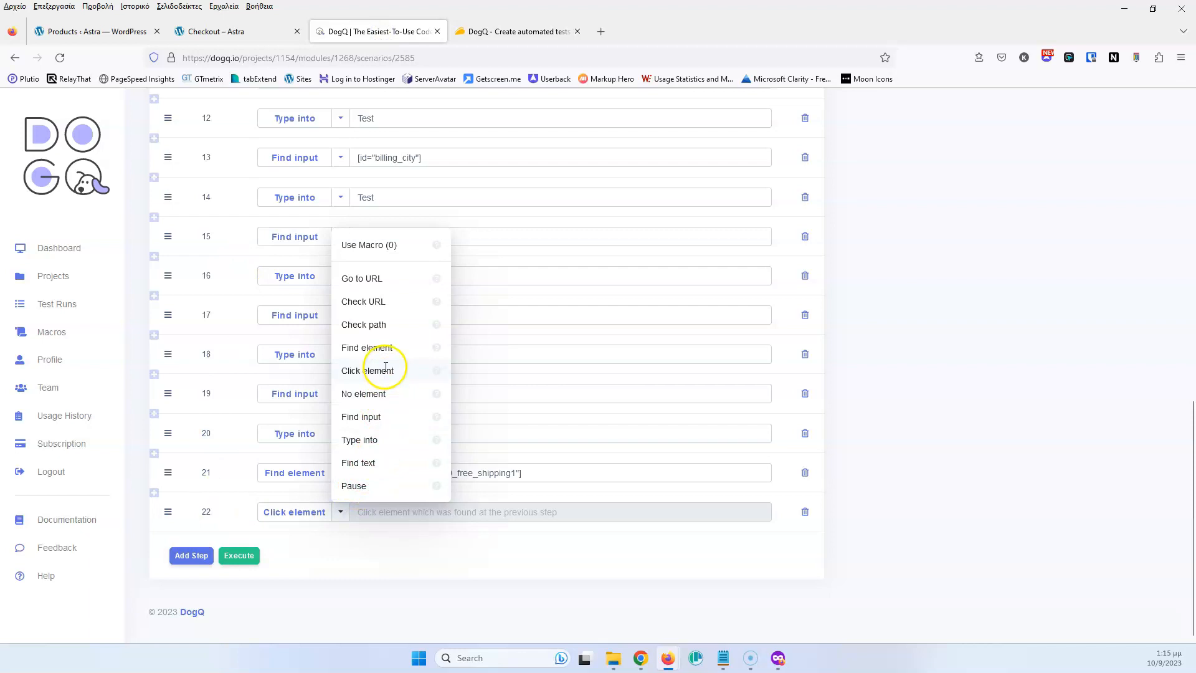
left_click(376, 463)
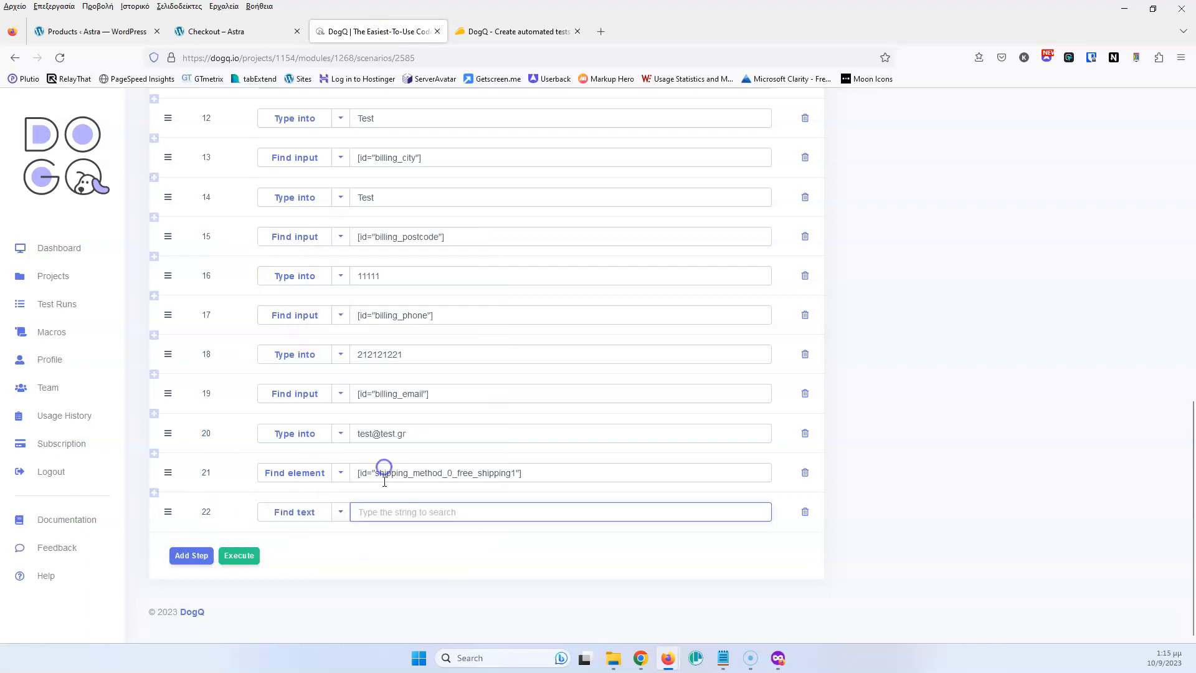
type("Thank you. Your order has been received.")
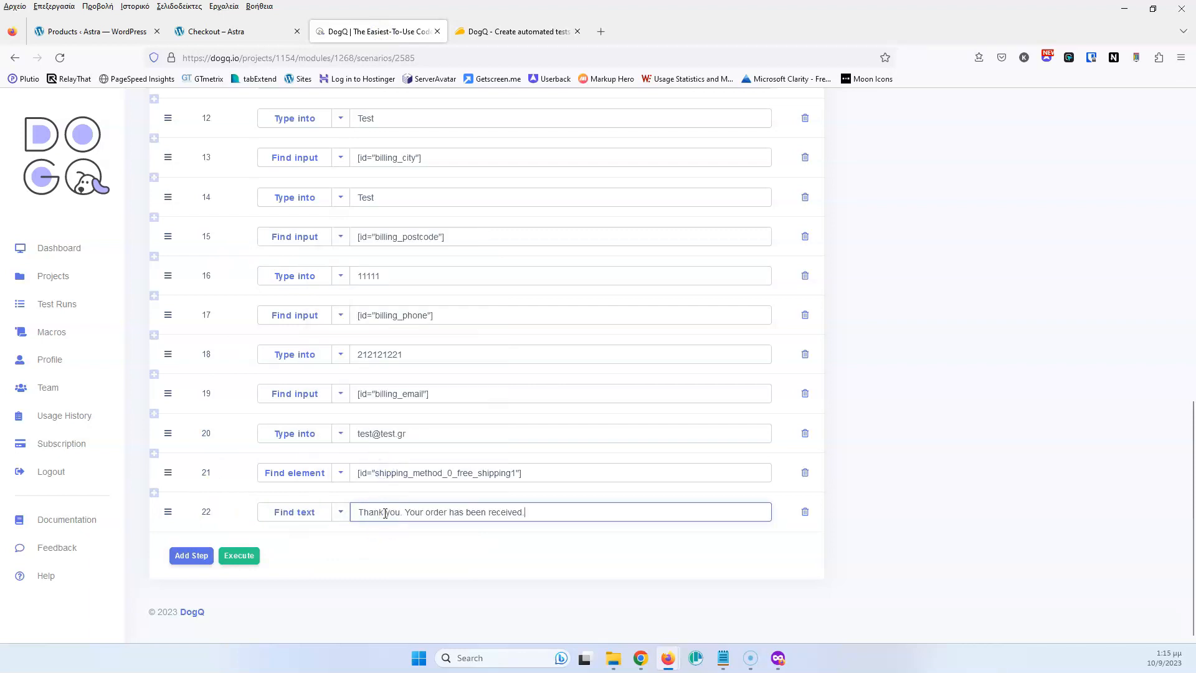
Step: In the Astra shop, add Basic Gray Jeans from the Women category to the cart and proceed to checkout
left_click(271, 32)
left_click(18, 58)
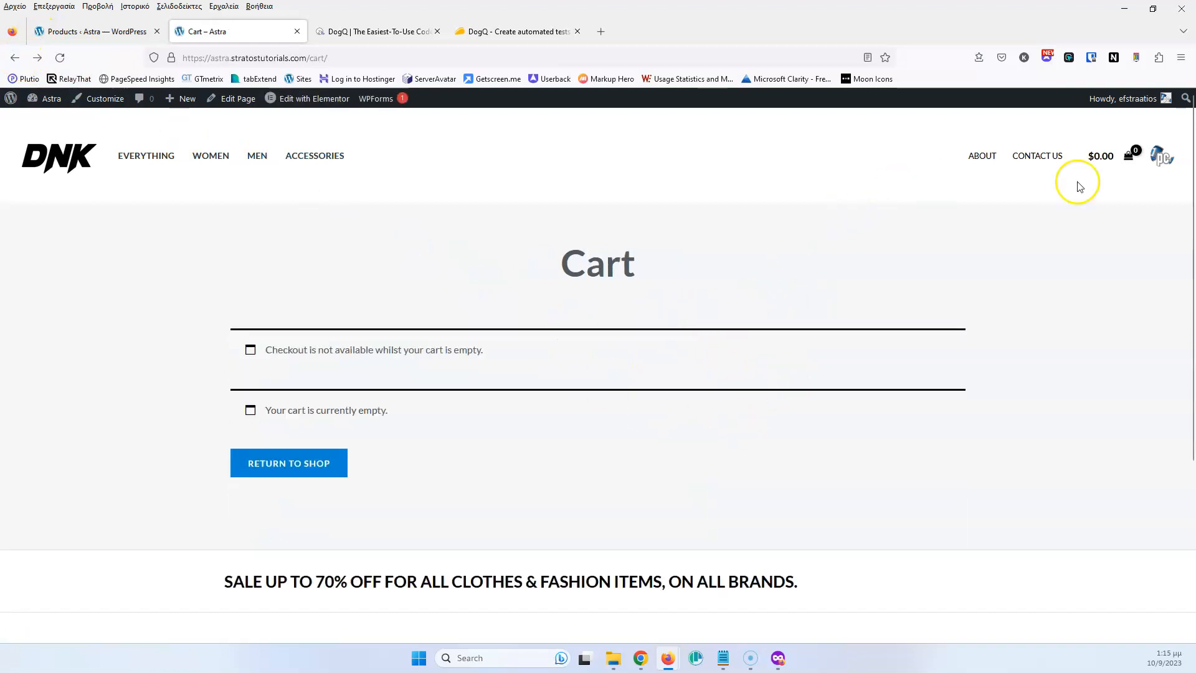
left_click(217, 156)
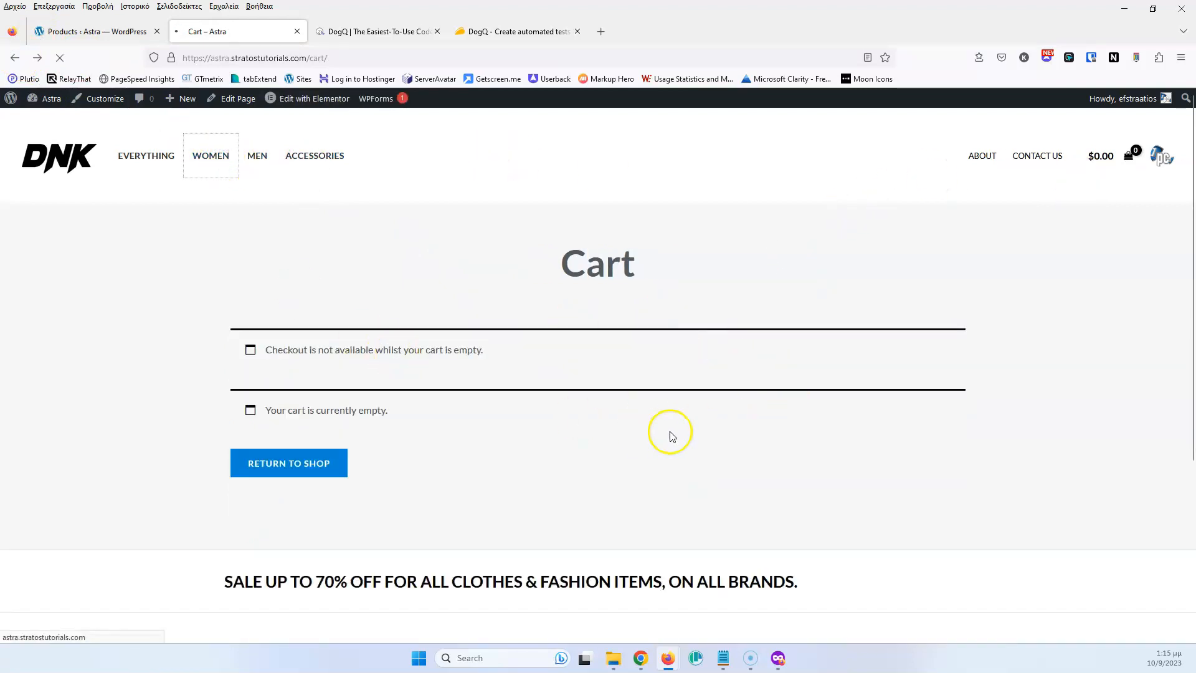
scroll(567, 377, "down", 5)
left_click(522, 326)
left_click(741, 368)
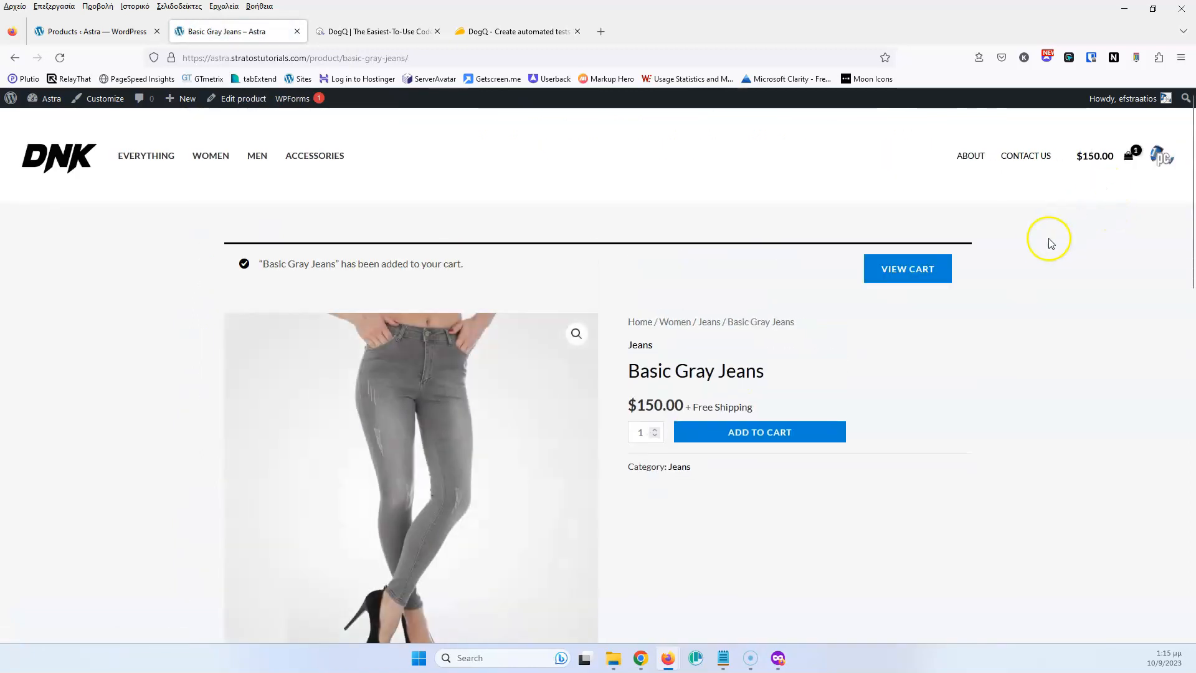
left_click(1129, 157)
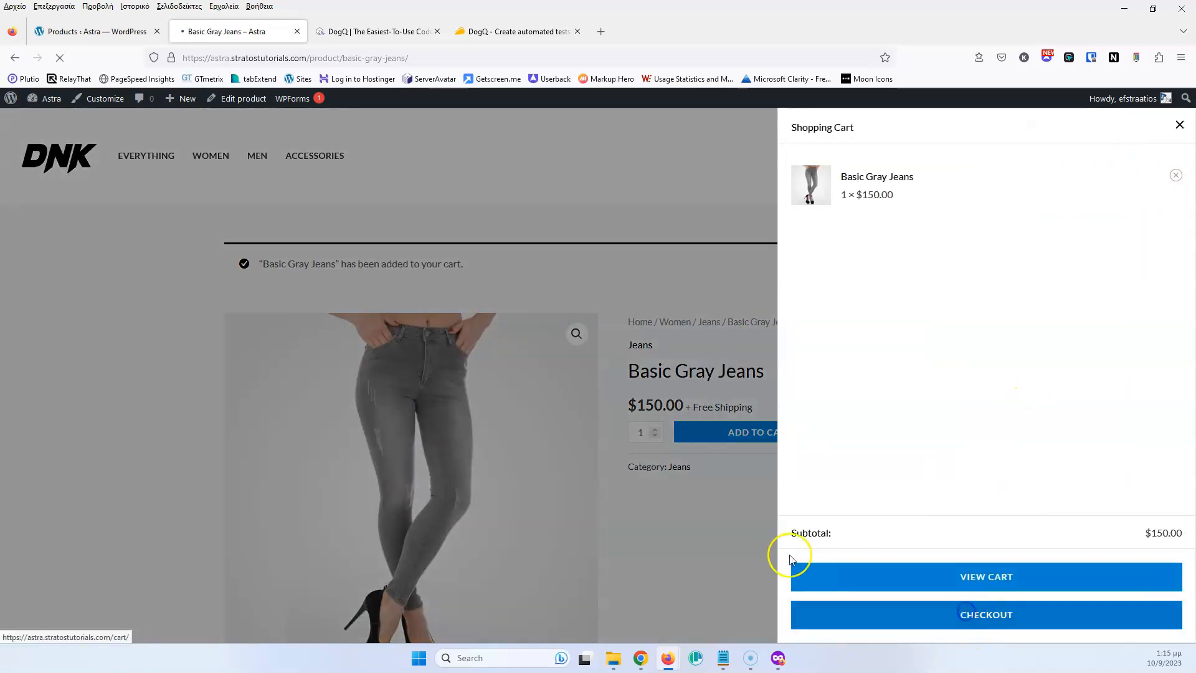
Step: Inspect the Place Order button on the checkout page and select its data-value="place_order" attribute in the markup
scroll(200, 473, "down", 5)
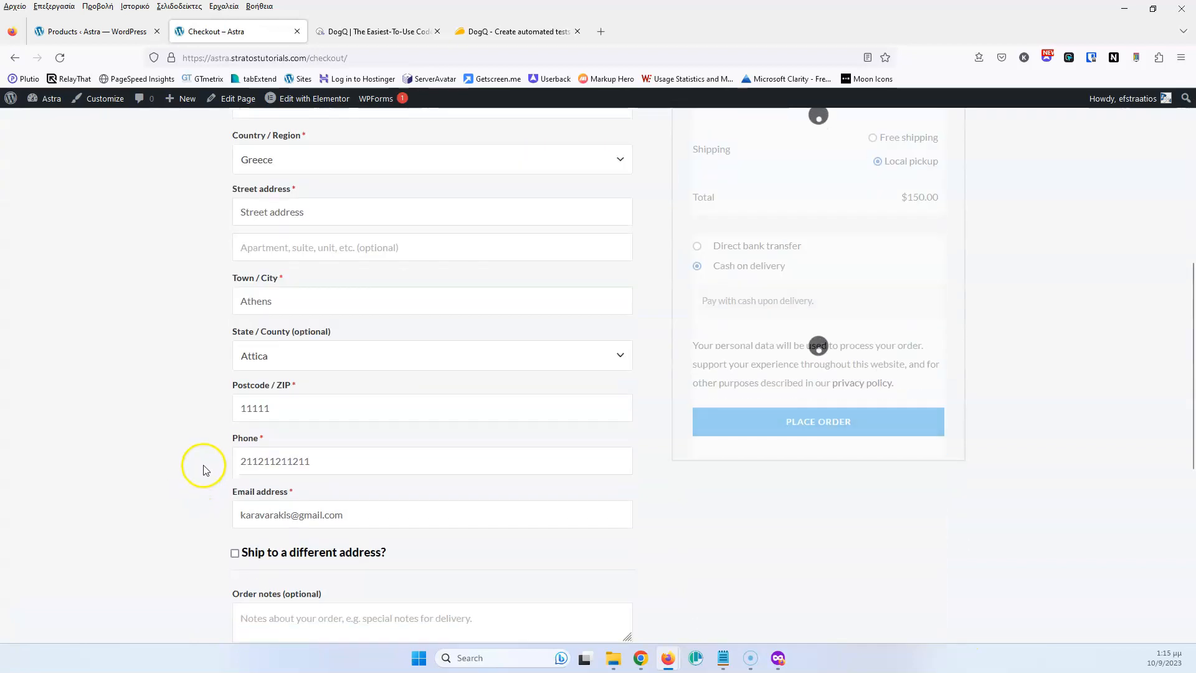
right_click(617, 328)
left_click(646, 508)
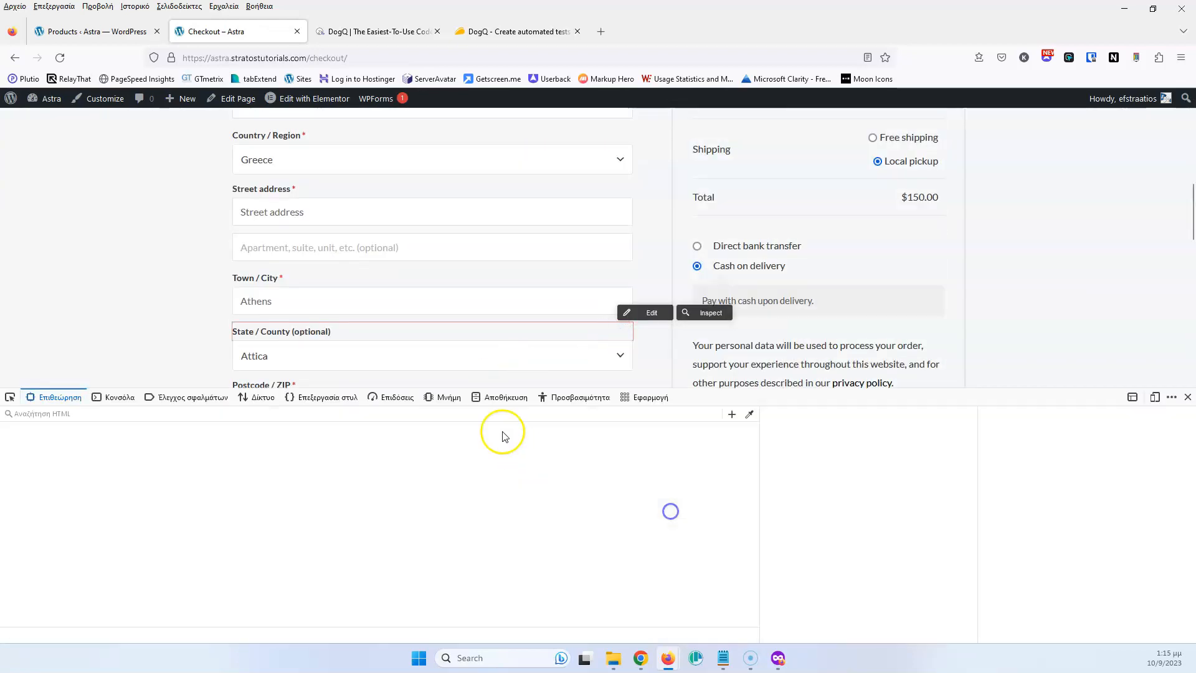
left_click(10, 397)
scroll(747, 237, "down", 3)
left_click(821, 212)
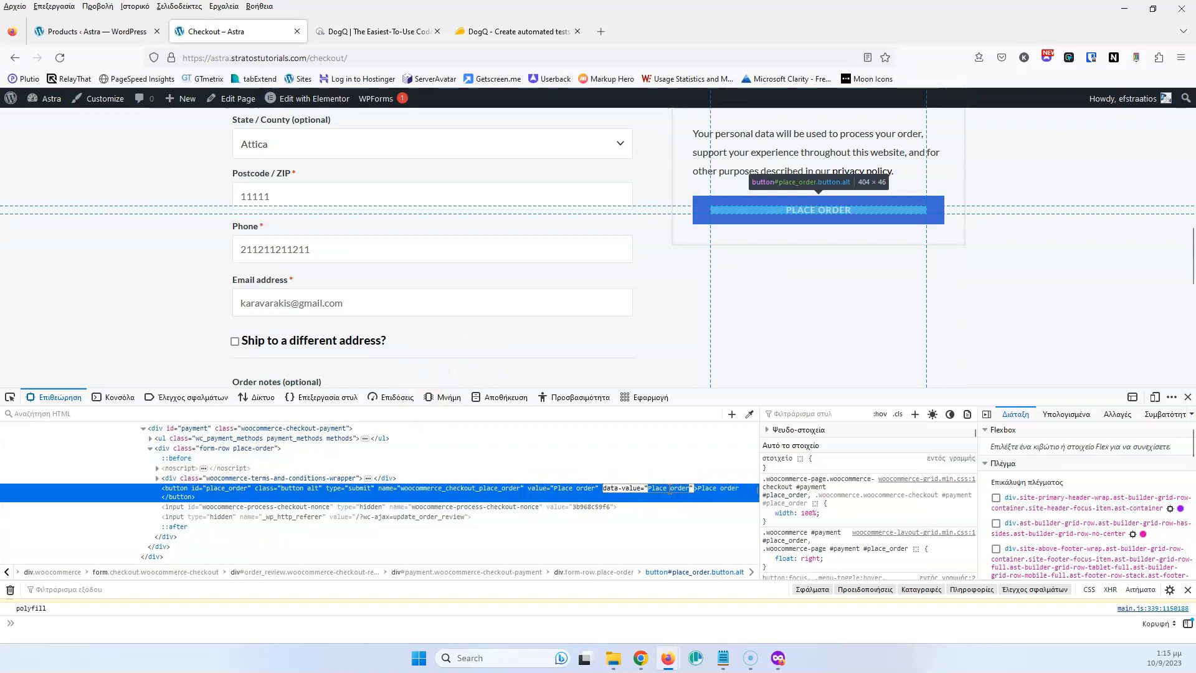
Step: In the DogQ scenario, insert a Find element step for "Place order" before the order confirmation text check
left_click(379, 38)
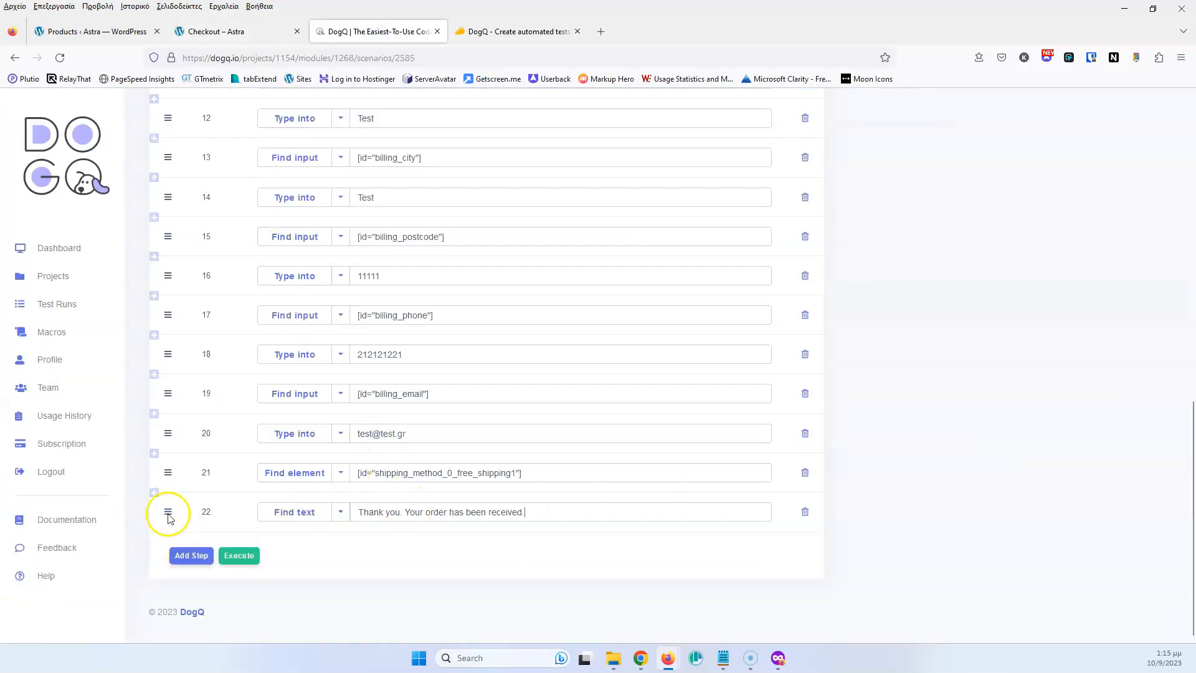
left_click(154, 492)
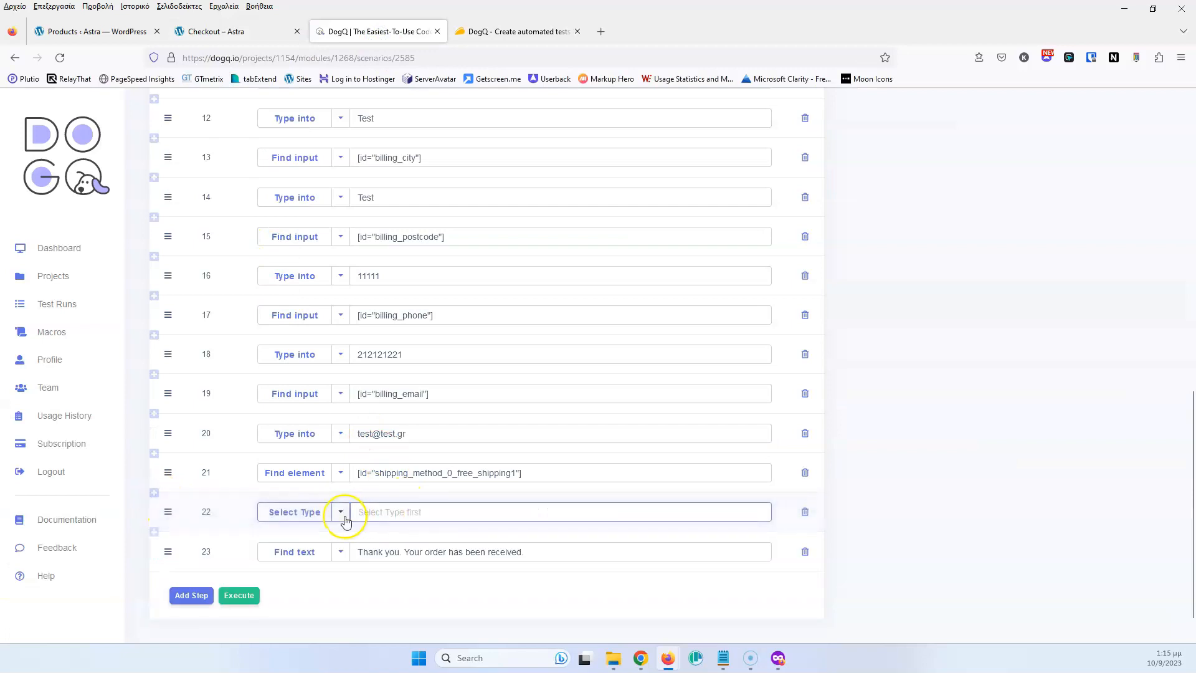
left_click(341, 512)
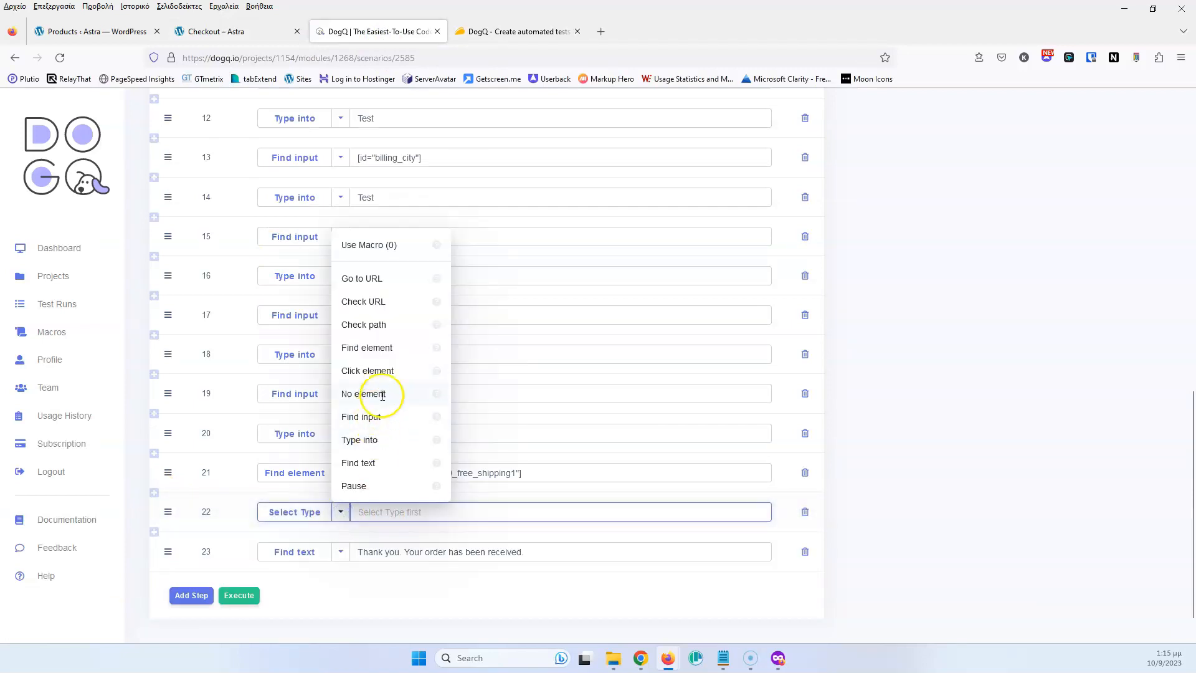
left_click(377, 347)
left_click(418, 510)
type("Place order")
Step: Insert a Click element step directly after the "Place order" Find element step
left_click(155, 532)
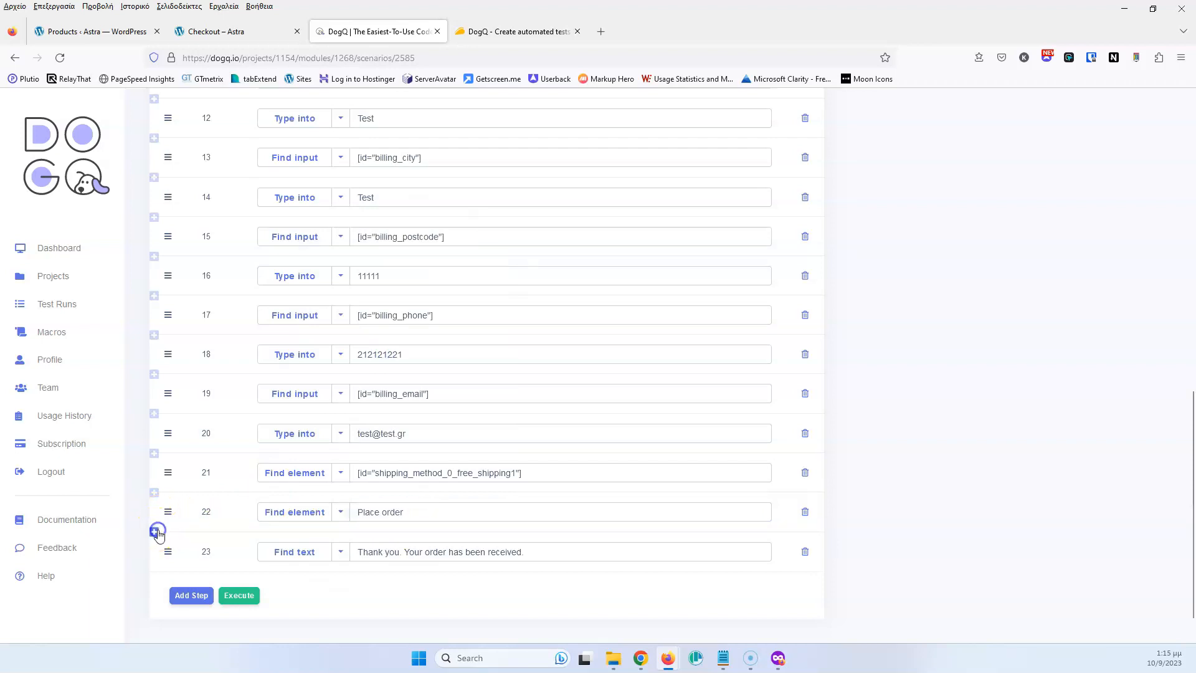
left_click(340, 552)
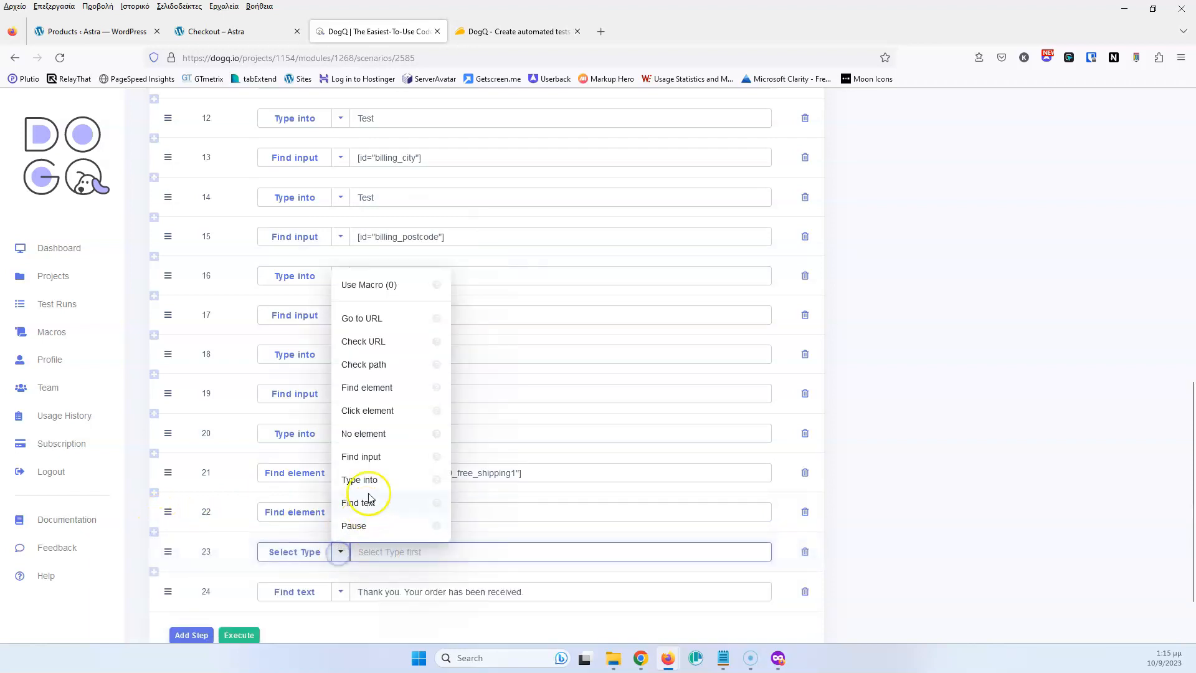
left_click(373, 412)
Step: Insert a Pause step of 3 between clicking the order button and the confirmation text check
scroll(369, 436, "down", 2)
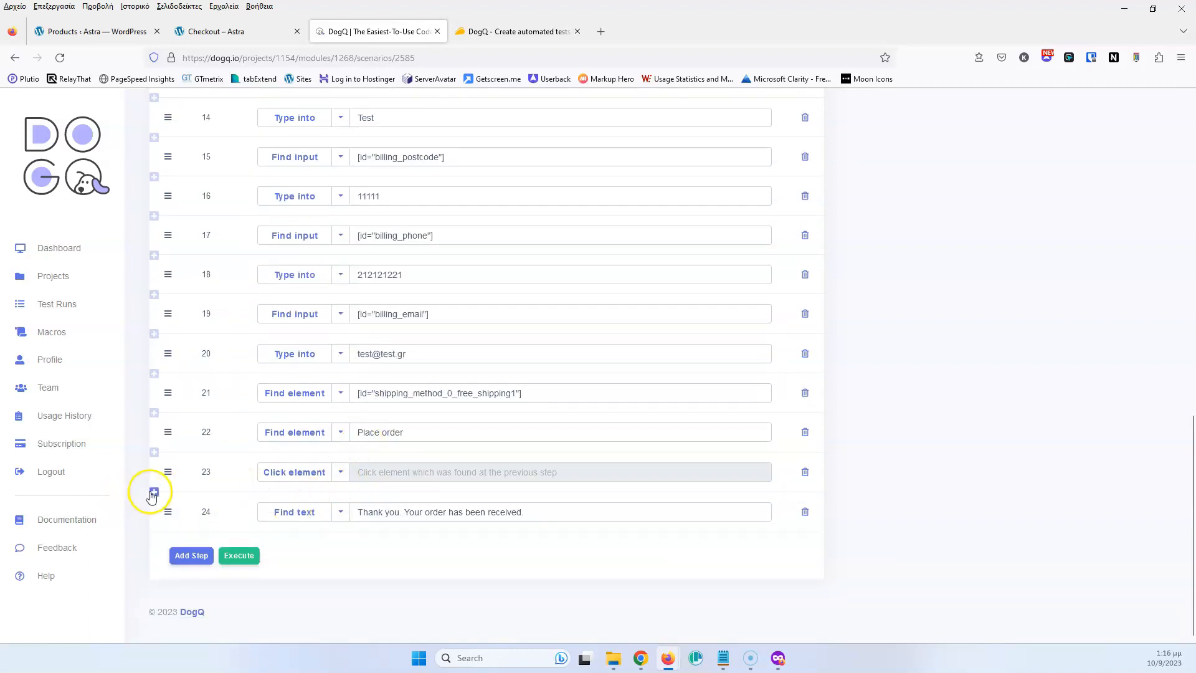
left_click(154, 492)
left_click(345, 515)
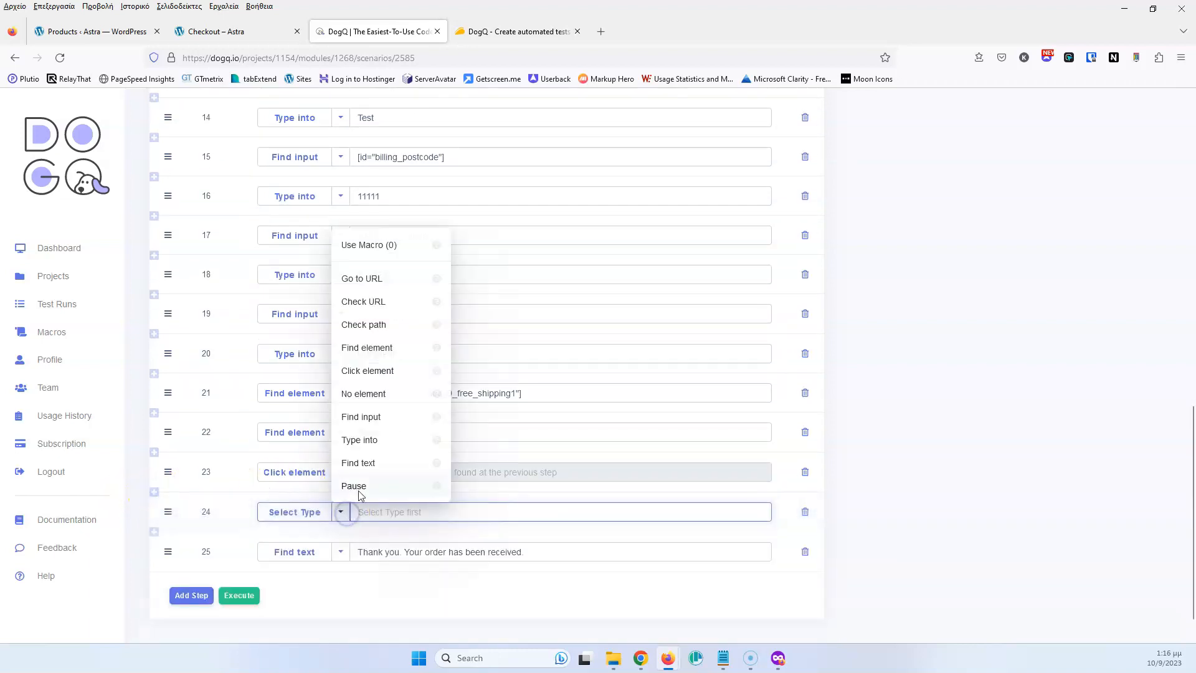
left_click(354, 486)
left_click(376, 511)
type("3")
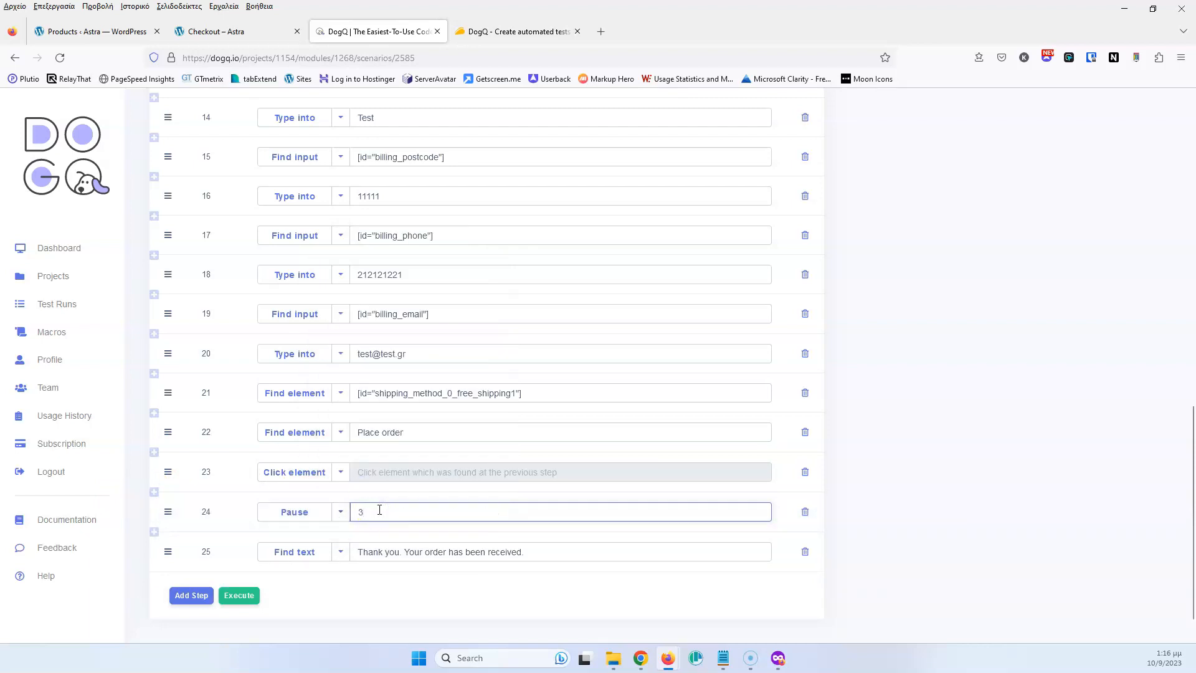
Step: Execute the DNK Black Shoes scenario and open its test run in a separate browser tab
left_click(235, 595)
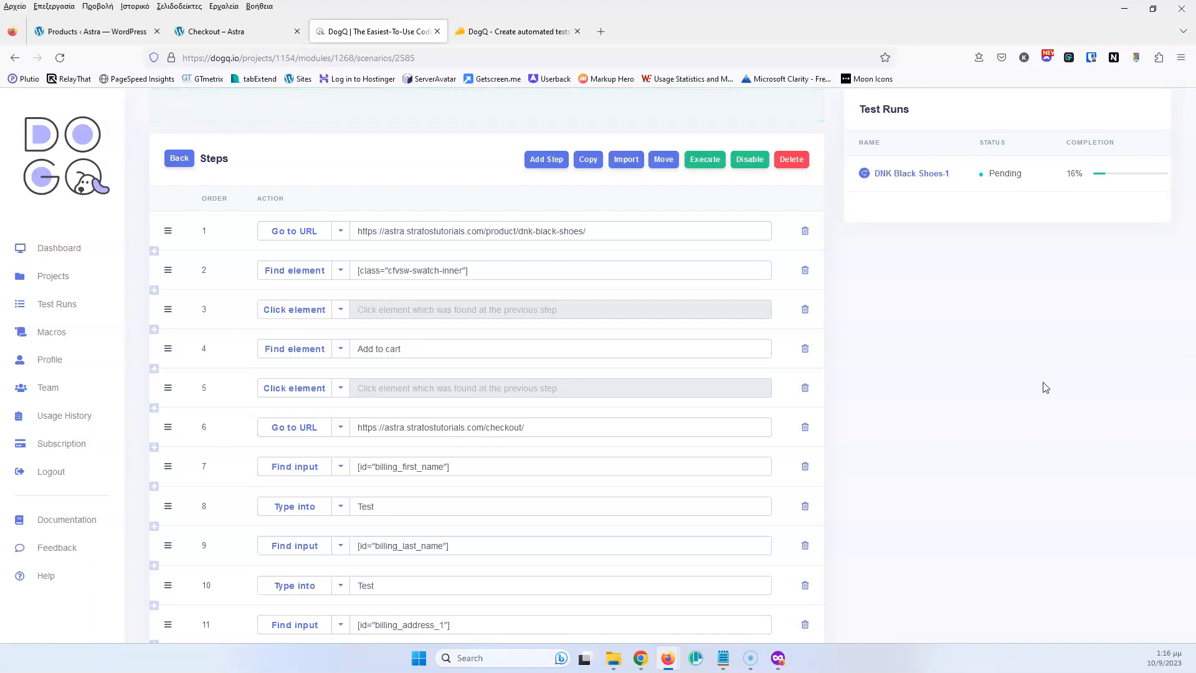
scroll(1067, 337, "down", 10)
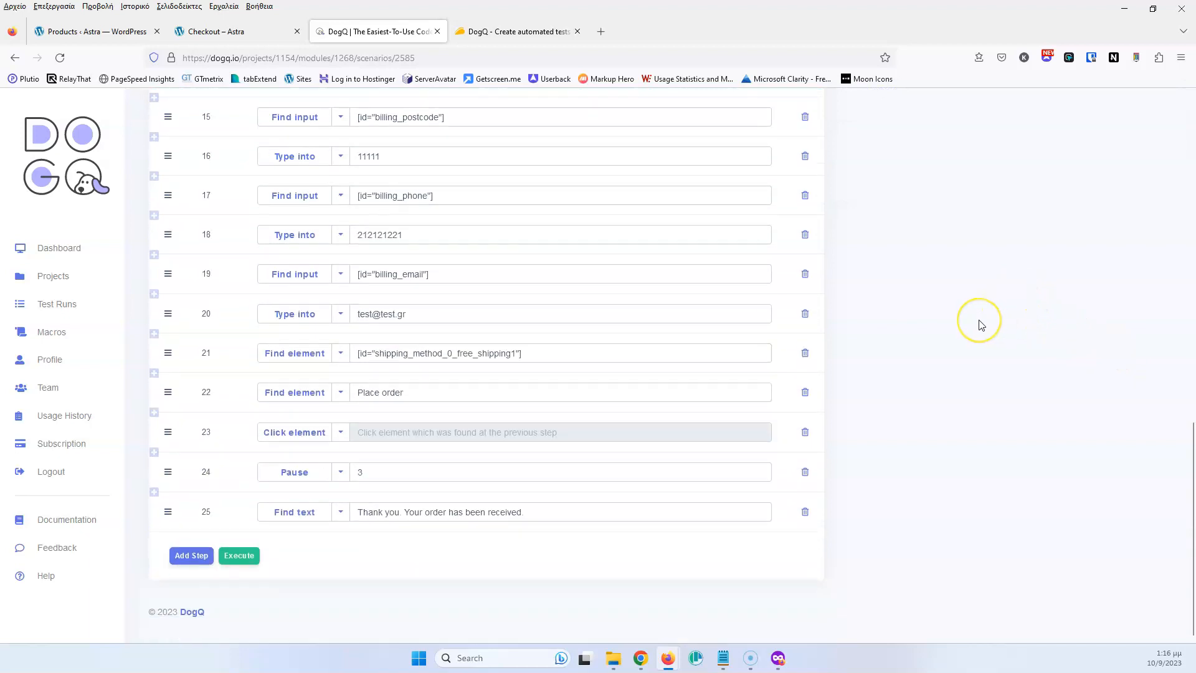
scroll(981, 324, "up", 10)
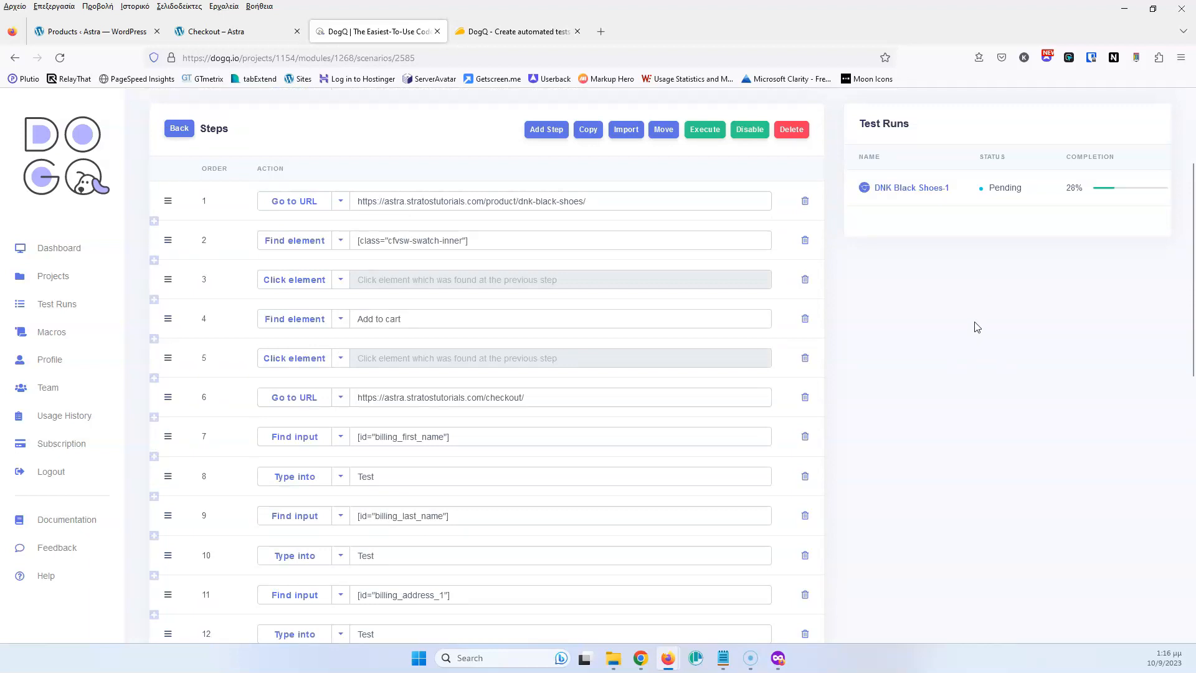
right_click(909, 190)
left_click(923, 205)
left_click(504, 31)
Step: Examine the status of each step in the DNK Black Shoes test run
scroll(493, 167, "down", 6)
scroll(493, 167, "down", 5)
scroll(496, 170, "down", 10)
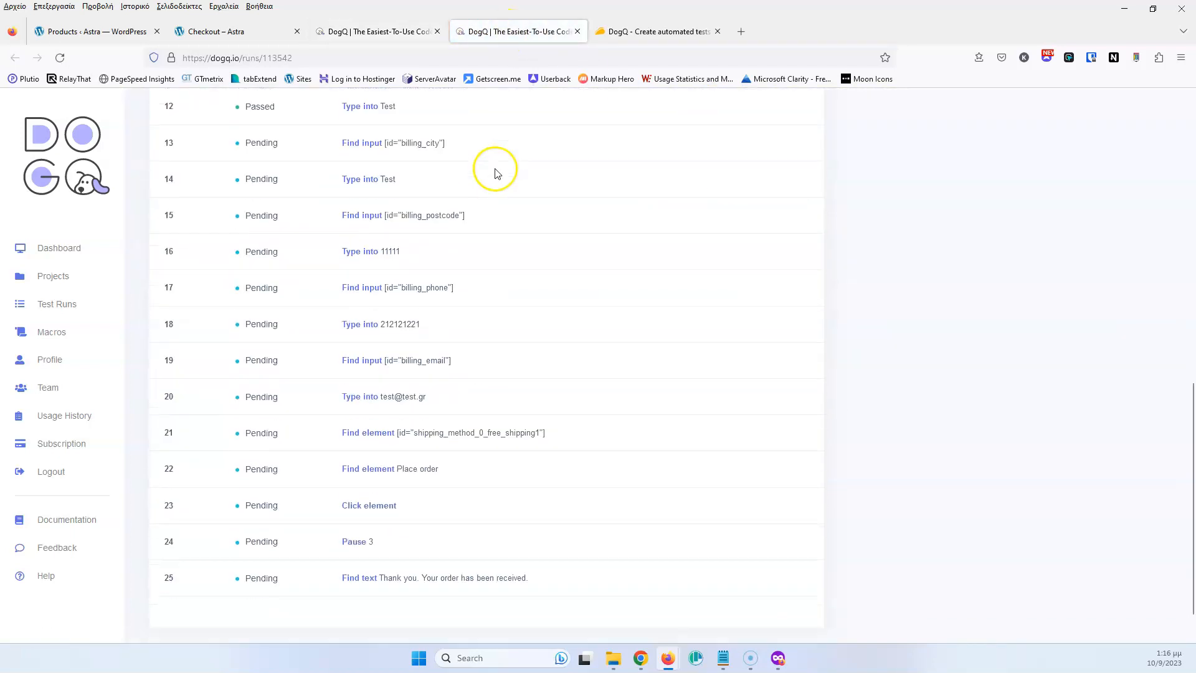
scroll(302, 248, "up", 5)
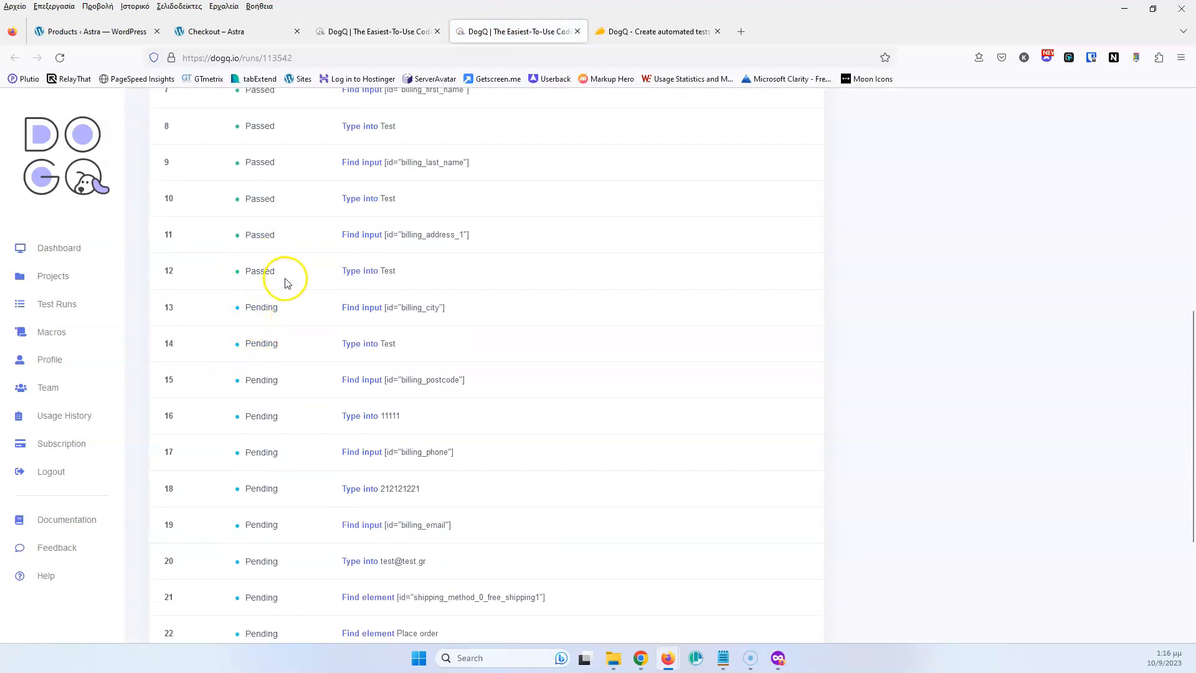
scroll(294, 265, "down", 3)
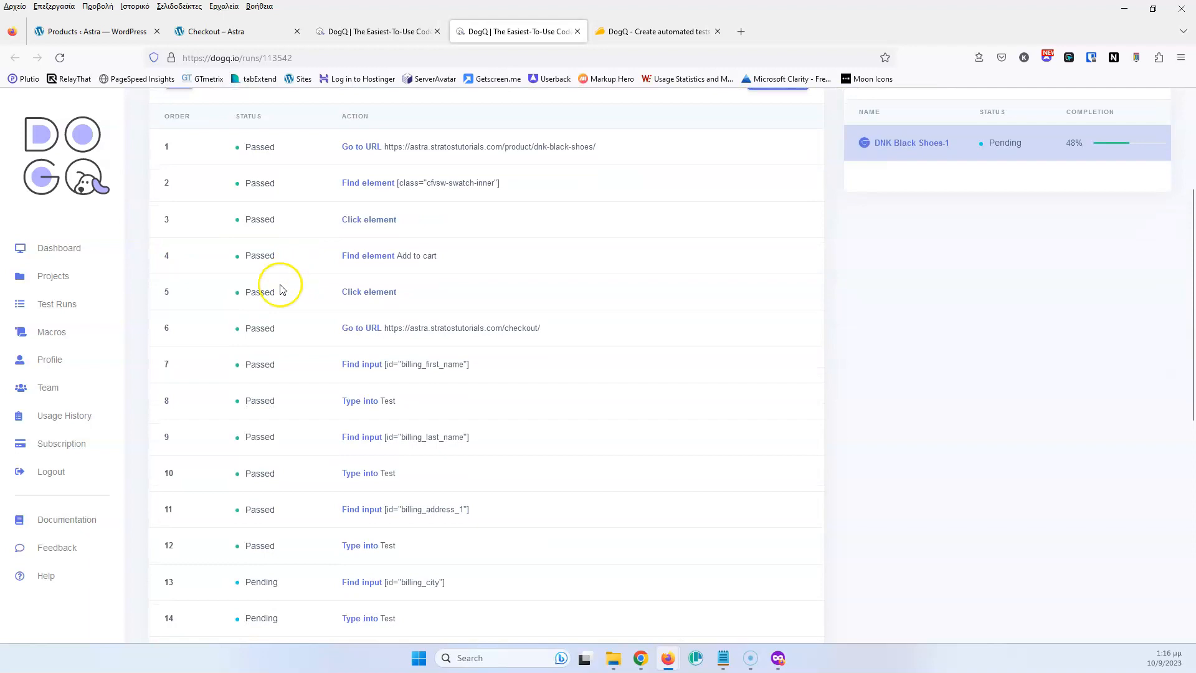
scroll(294, 380, "down", 3)
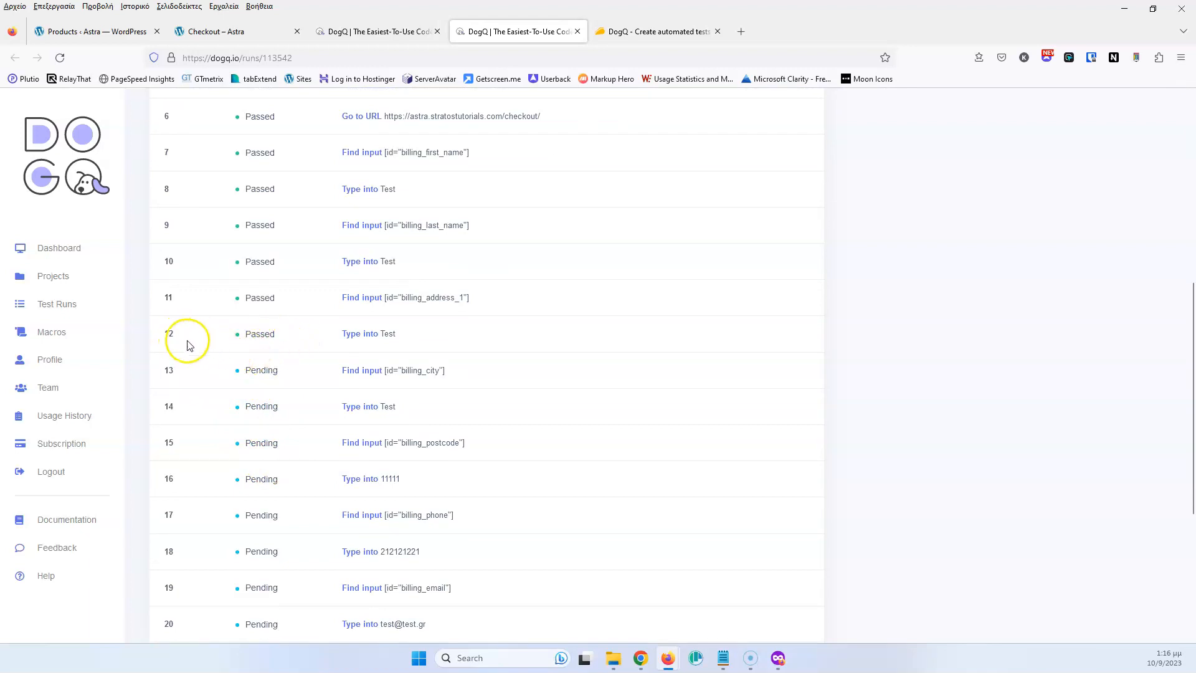
scroll(476, 377, "up", 7)
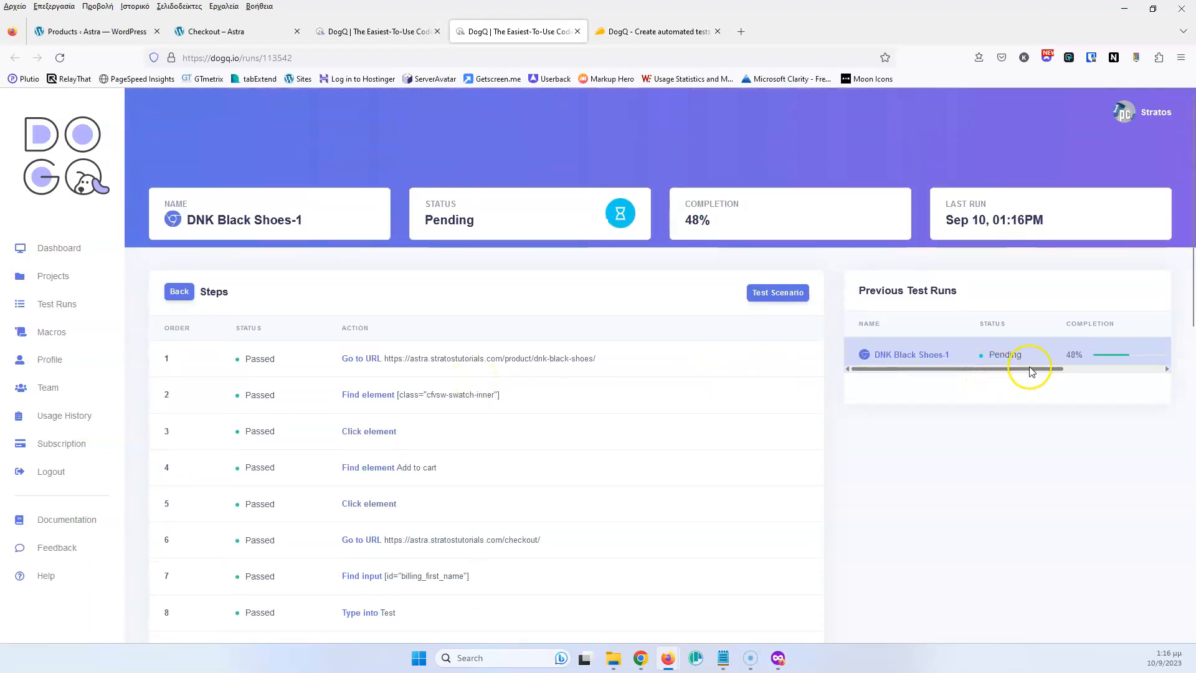
Step: Return to the DNK Black Shoes scenario and check its run status, completion and list of steps
left_click(400, 25)
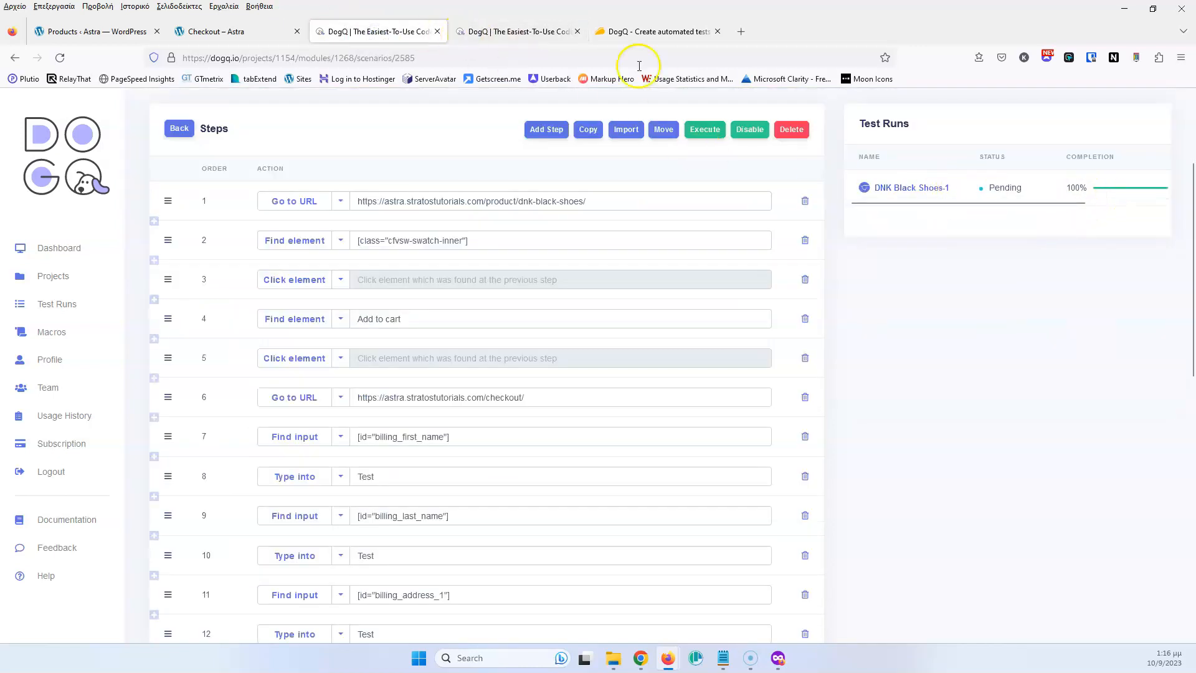
left_click(505, 31)
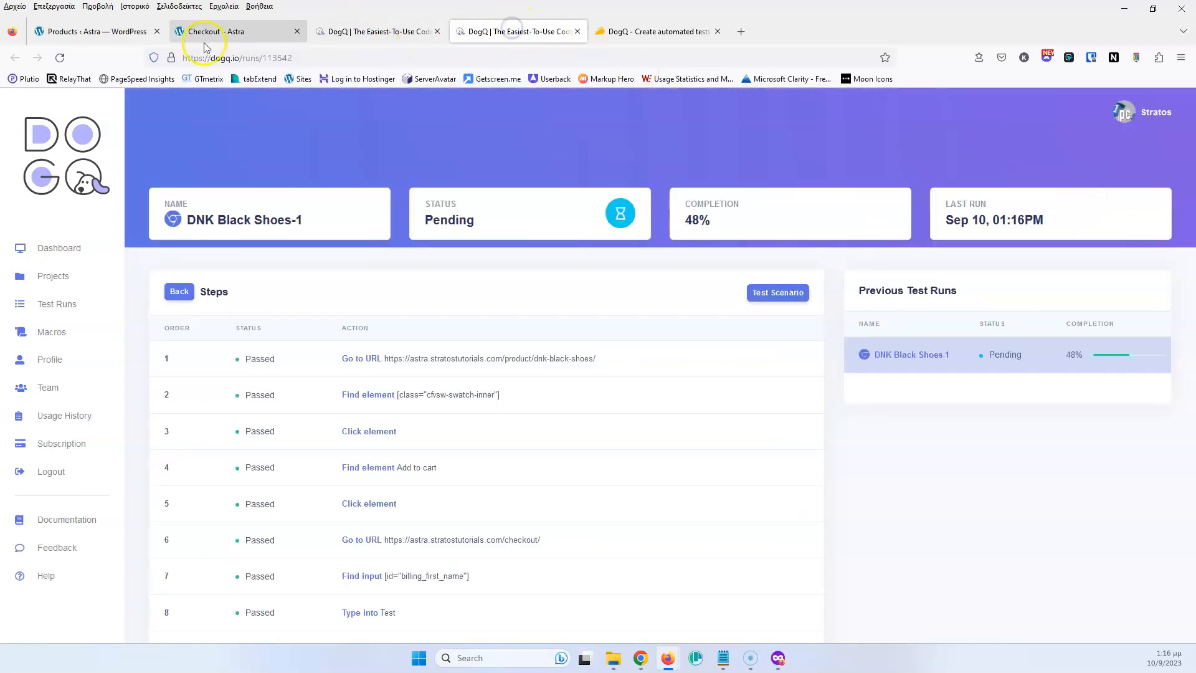
left_click(366, 32)
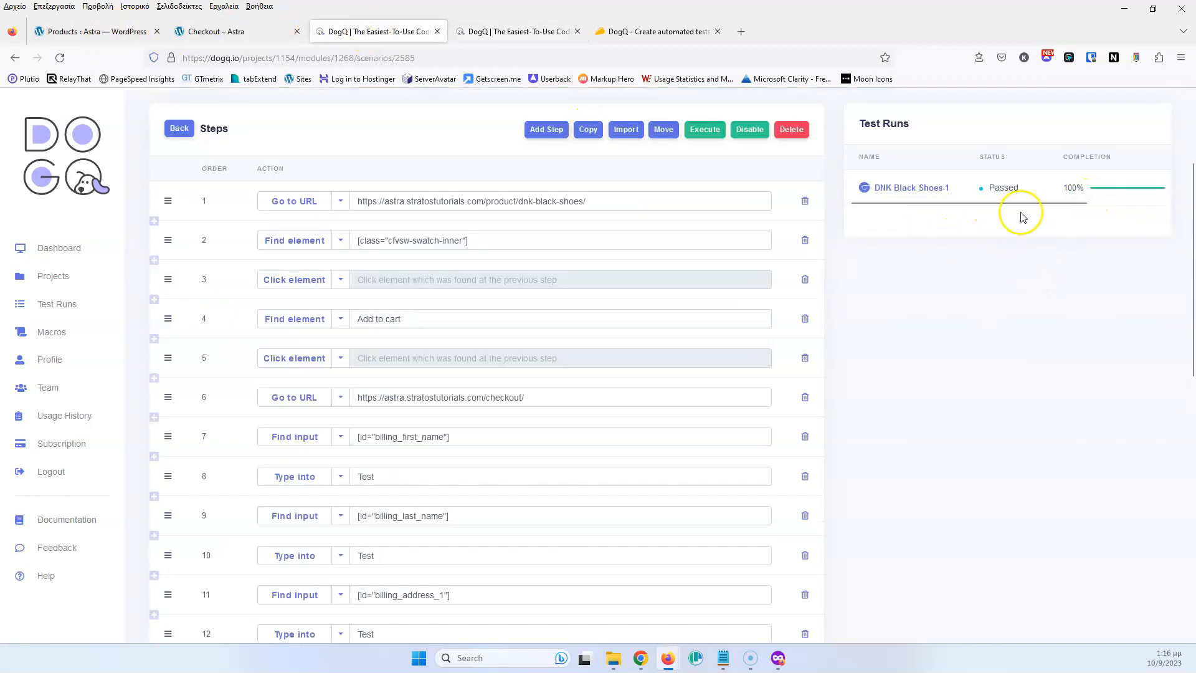
scroll(726, 385, "down", 5)
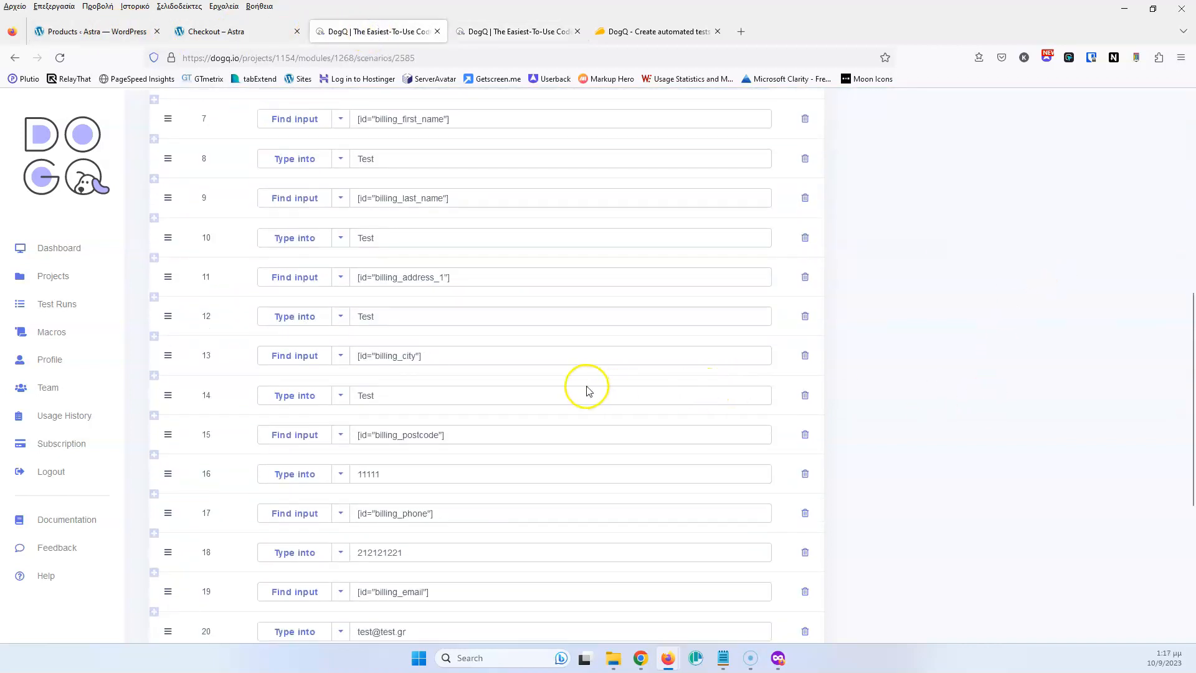
scroll(563, 374, "down", 5)
scroll(549, 372, "up", 10)
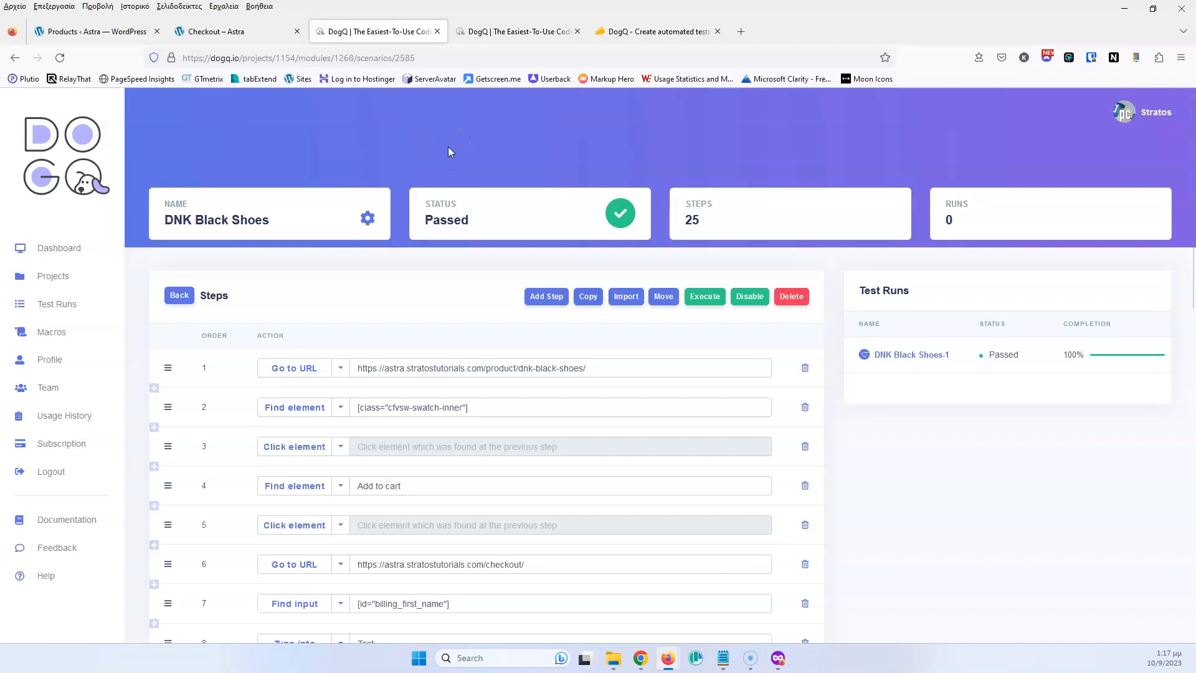
left_click(93, 31)
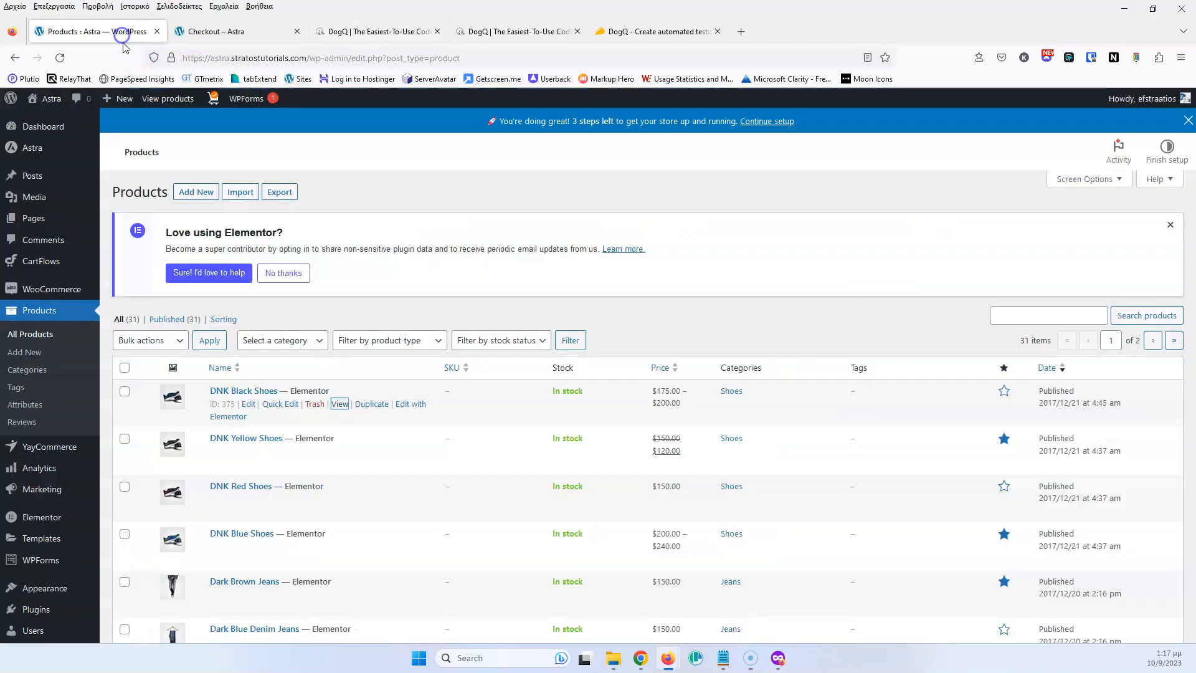
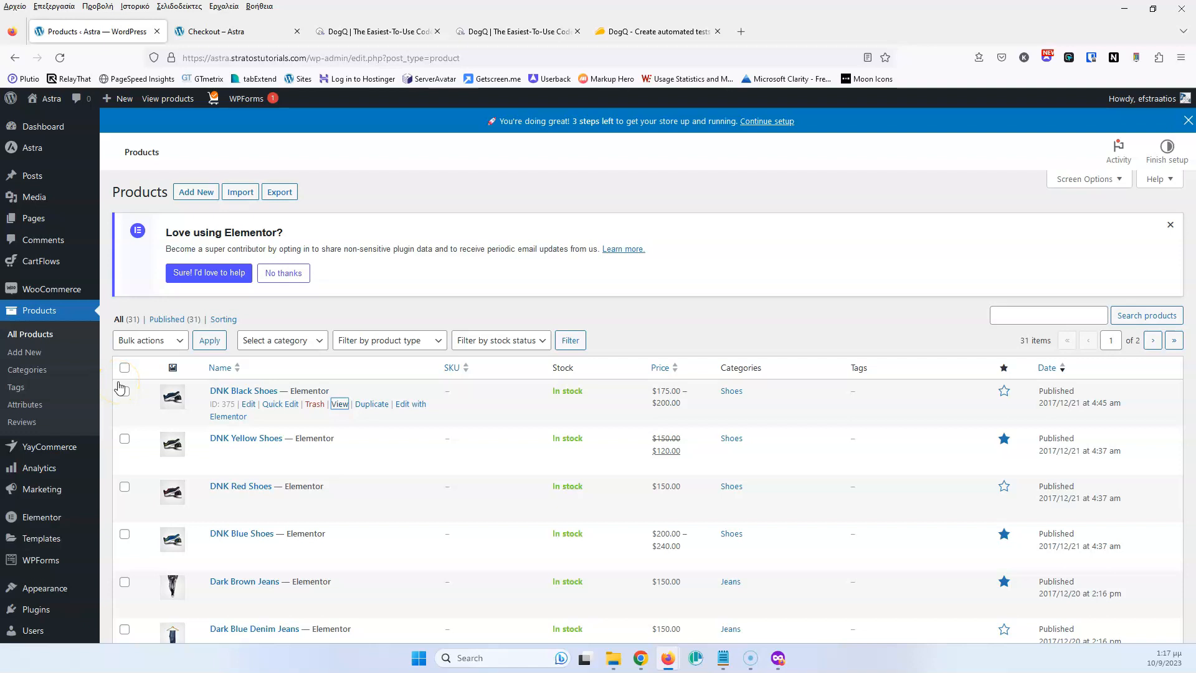
left_click(377, 32)
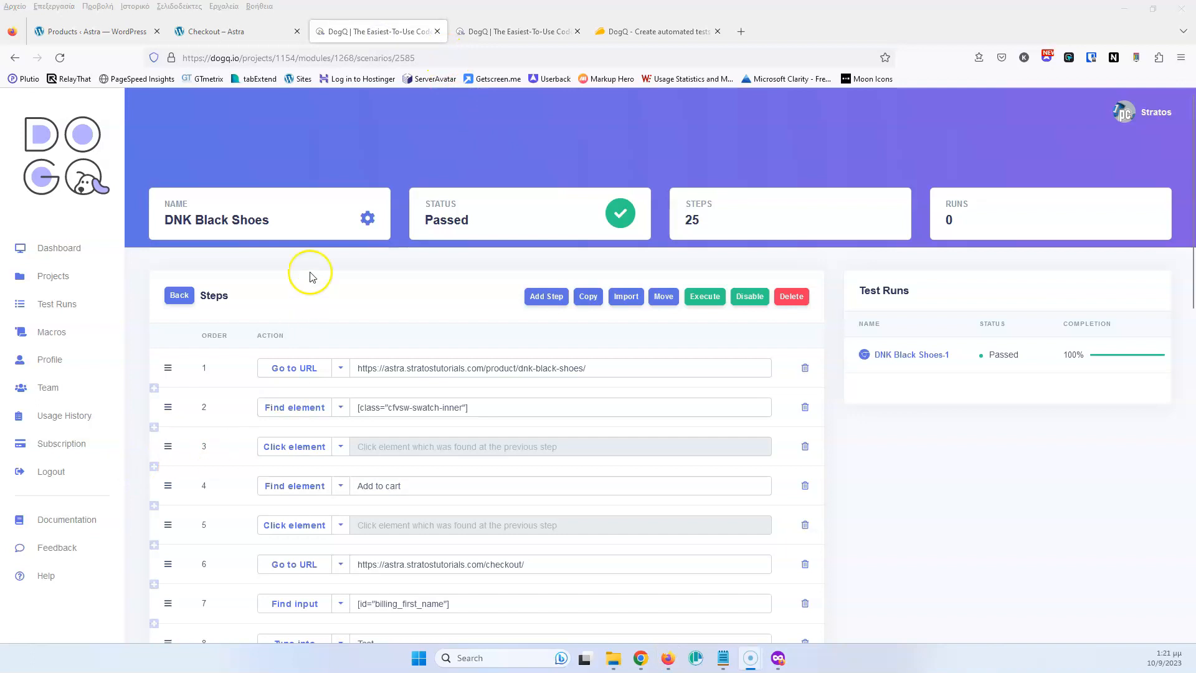
Step: Open the Astra Website project and view its options for scheduling repeatable runs without saving a schedule
left_click(492, 32)
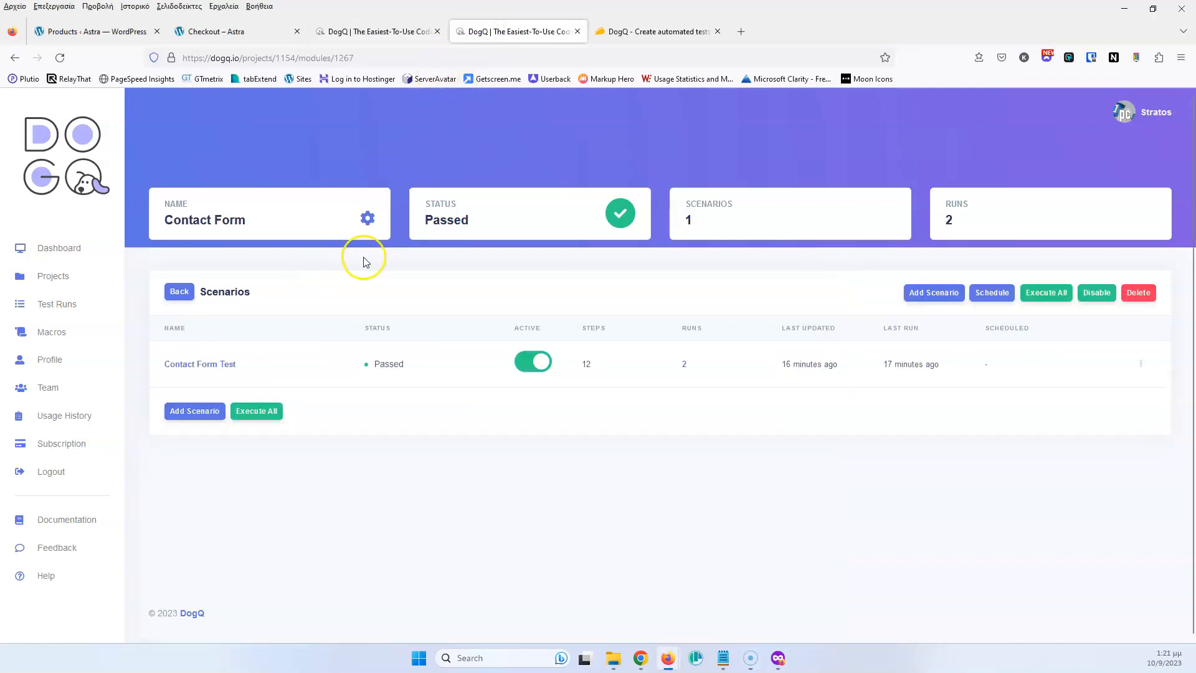
left_click(56, 276)
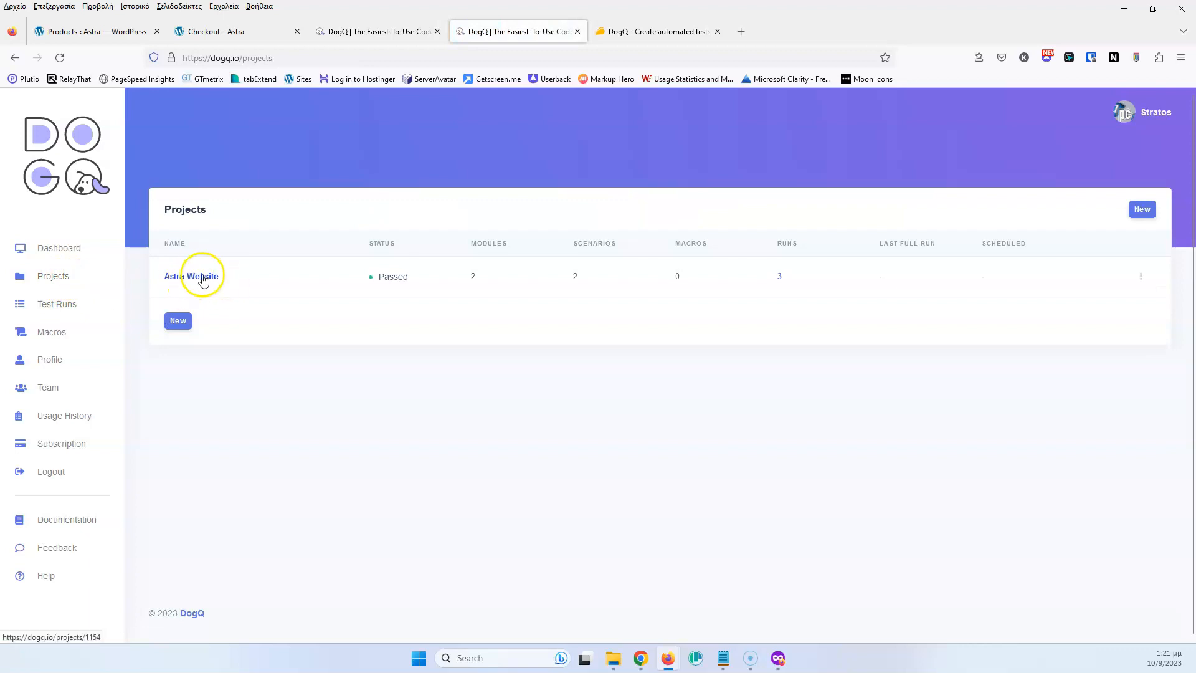
left_click(203, 281)
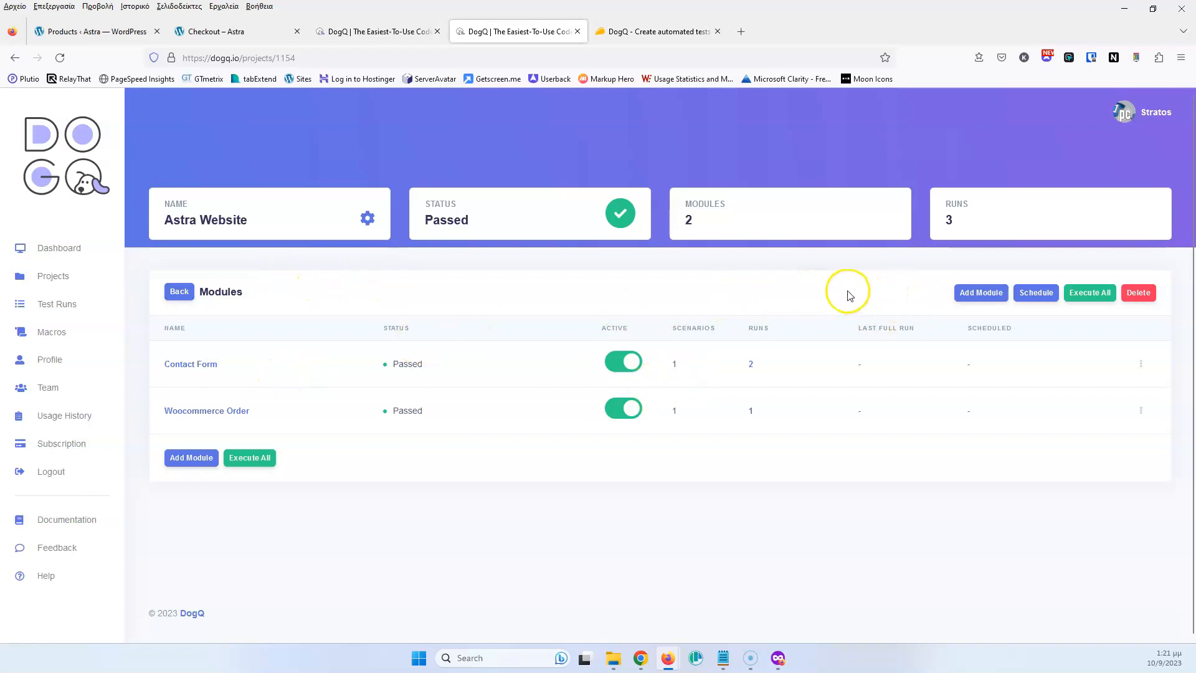
left_click(1044, 297)
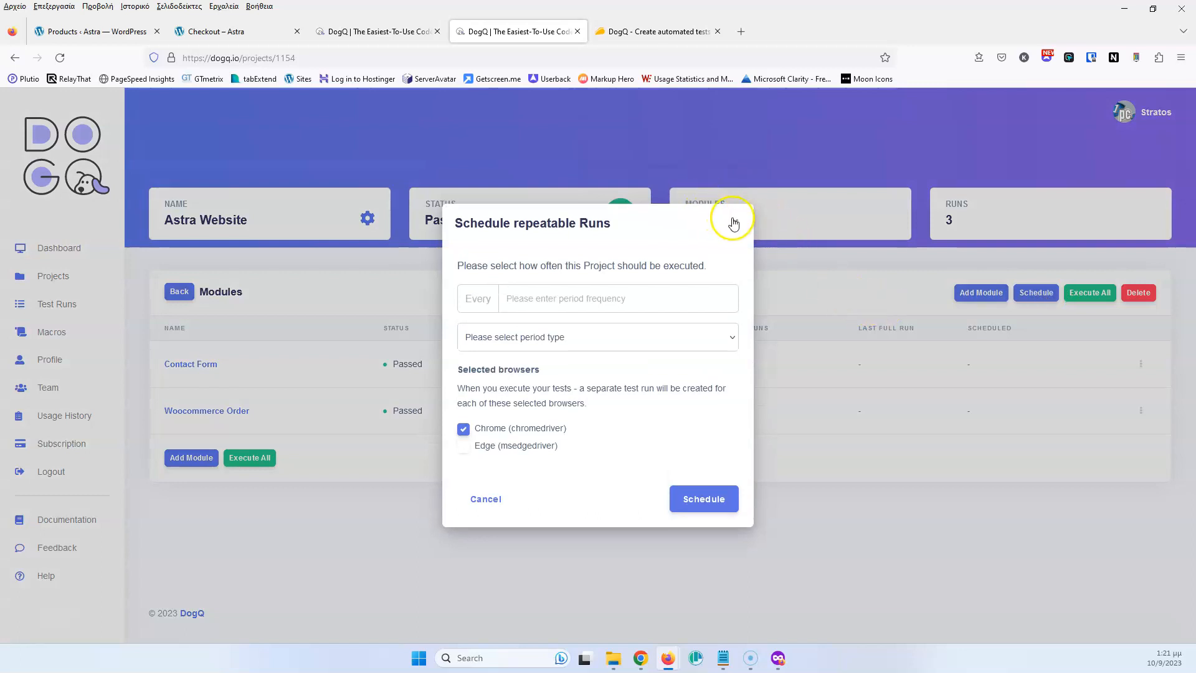
left_click(735, 224)
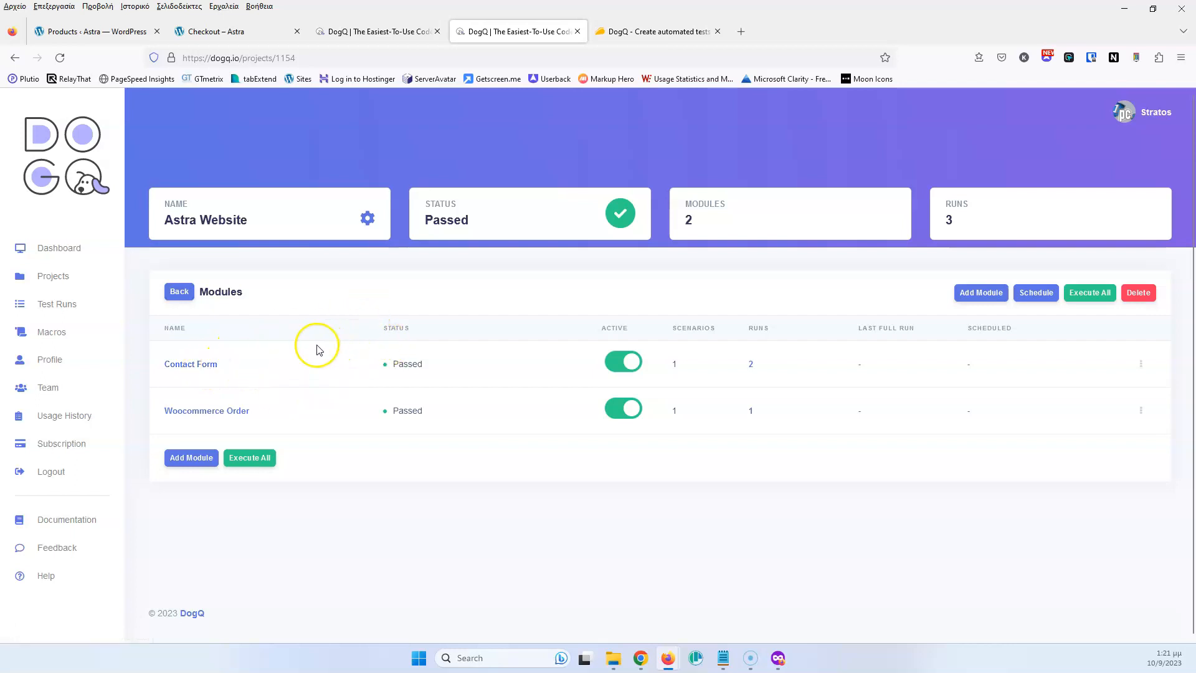
Step: Open the Contact Form module and schedule its repeatable runs for every 7 days
left_click(193, 367)
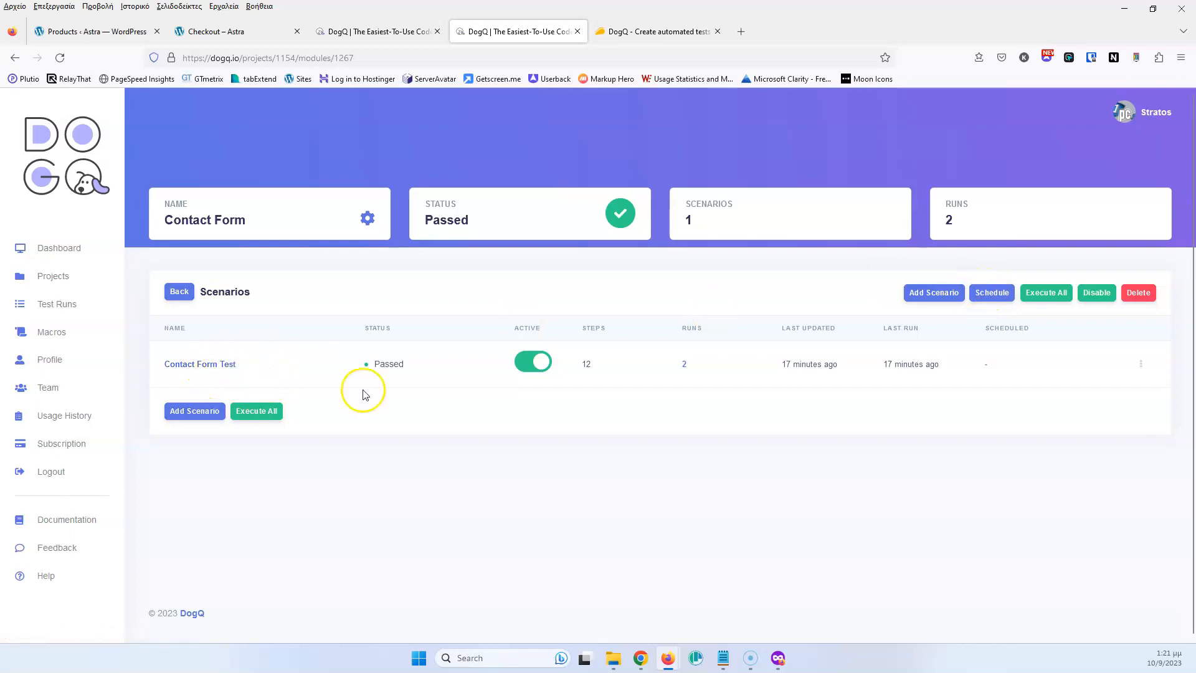
left_click(1141, 364)
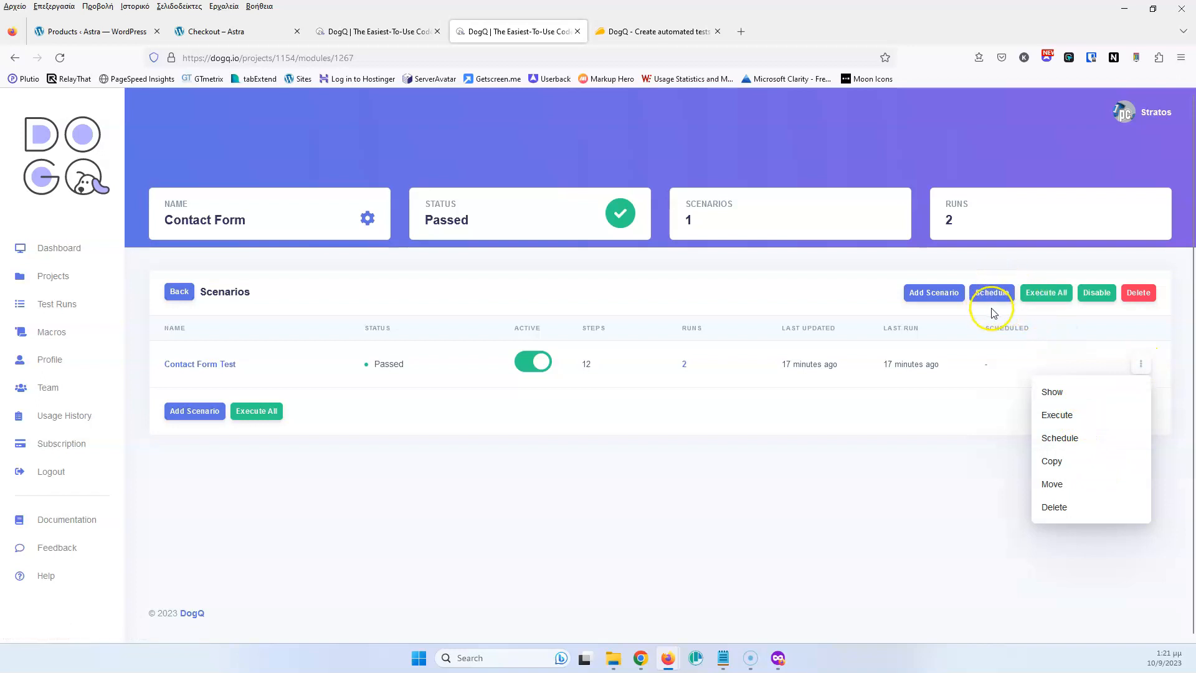
left_click(876, 290)
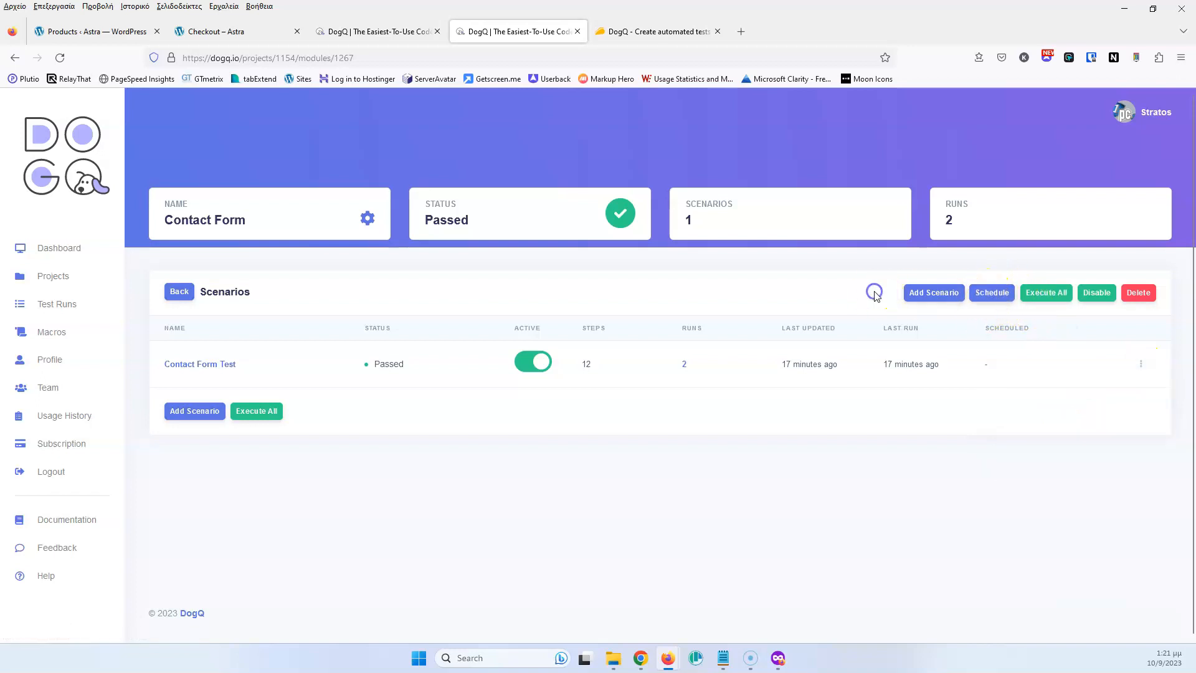
left_click(991, 291)
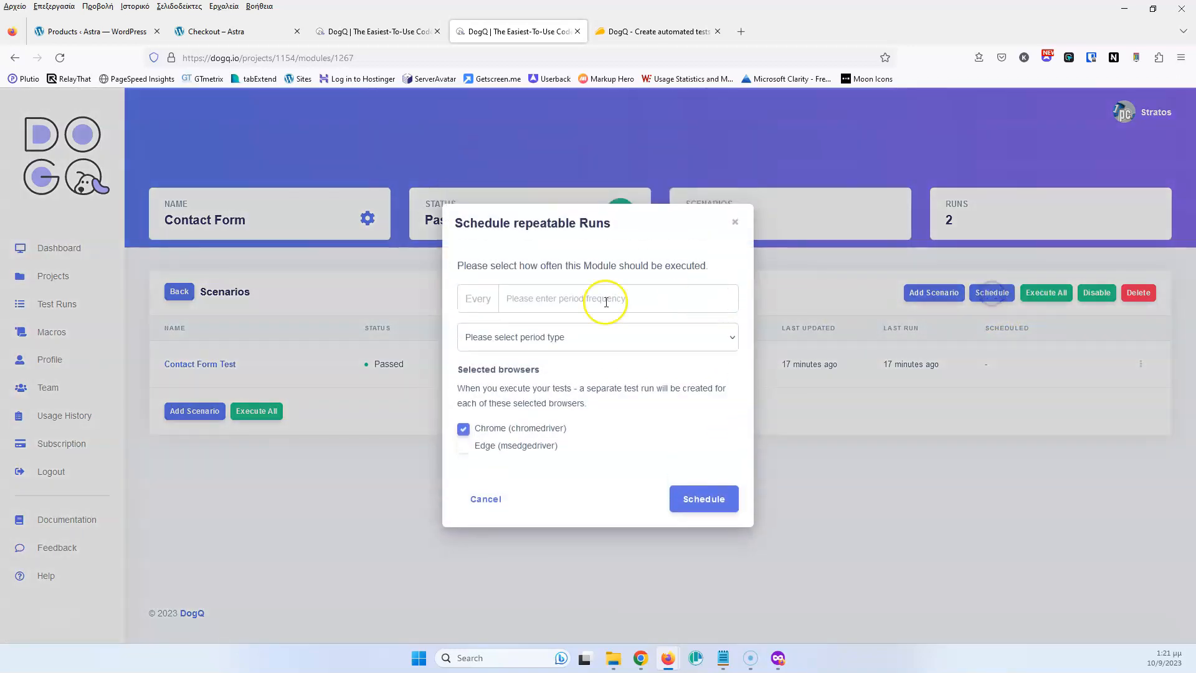
left_click(542, 298)
type("7")
left_click(534, 337)
left_click(516, 409)
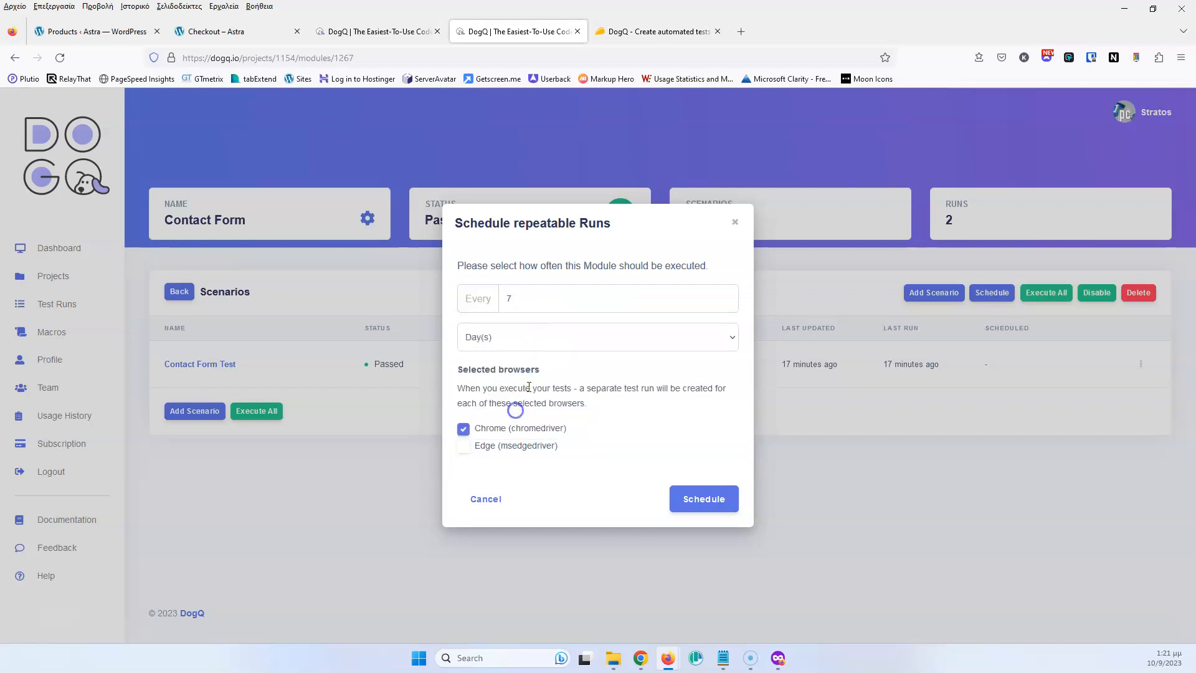
left_click(649, 423)
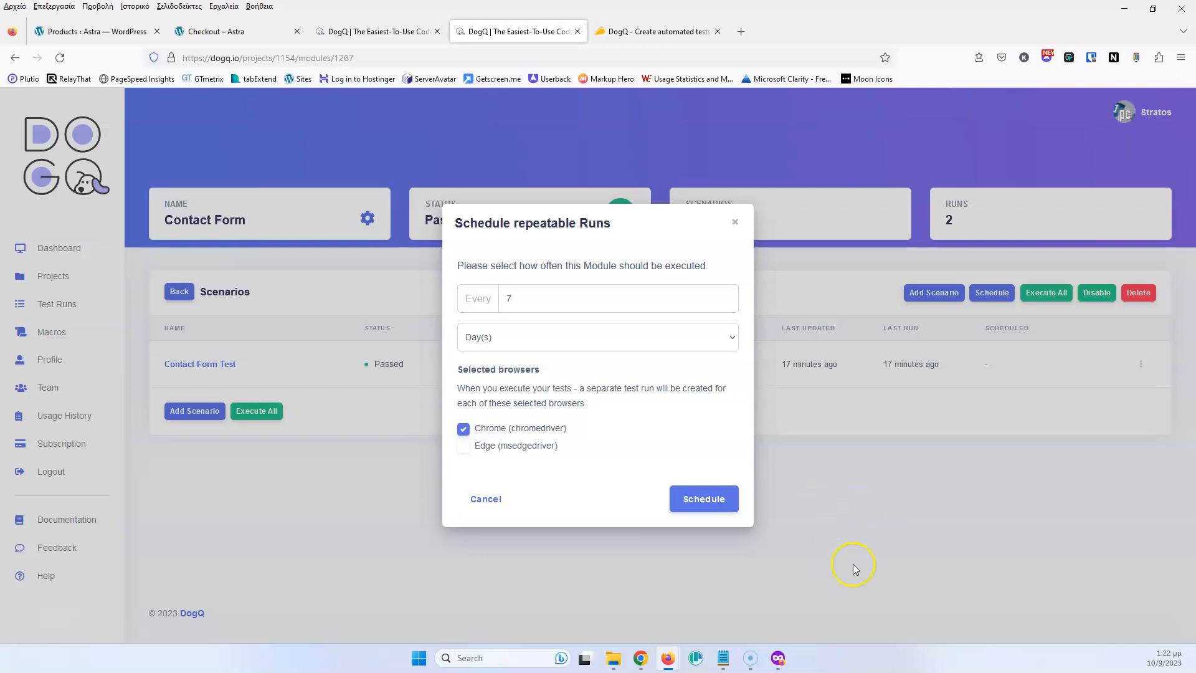
left_click(720, 496)
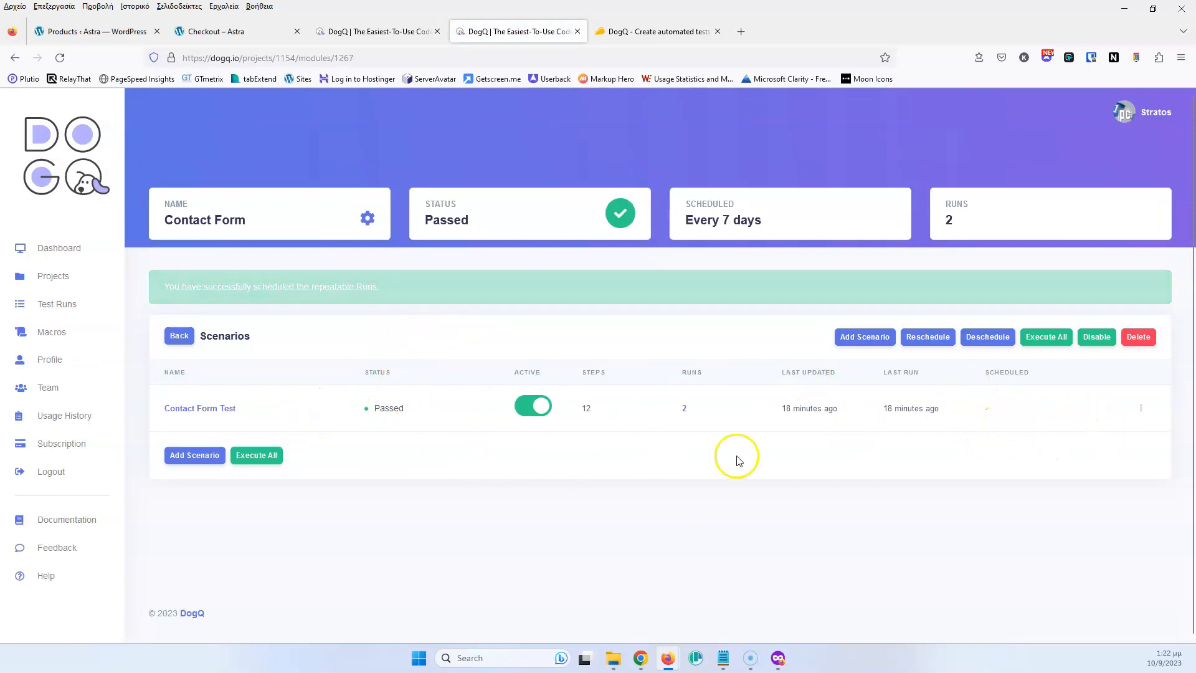
left_click(1139, 411)
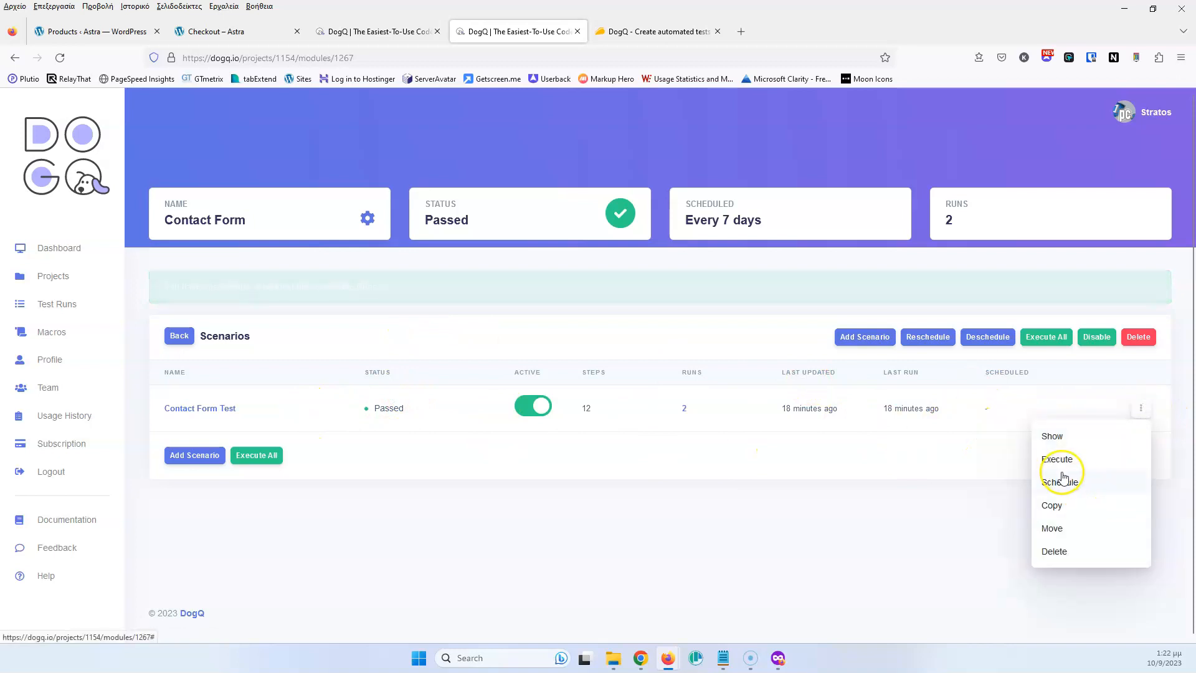
left_click(841, 558)
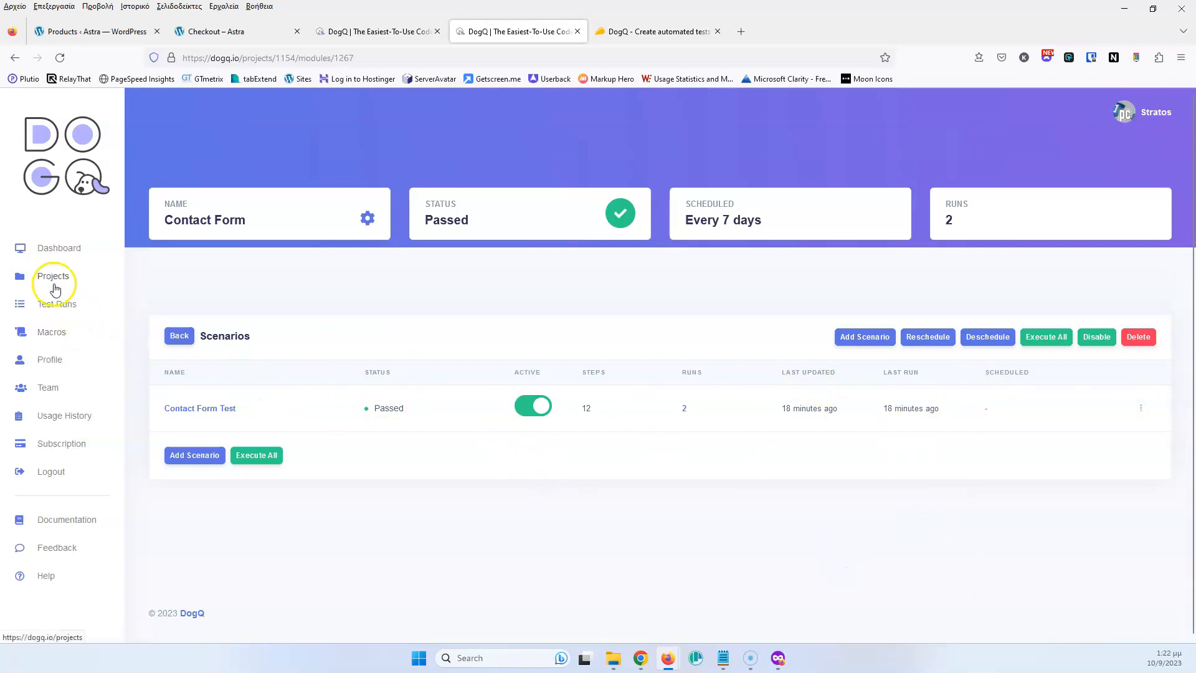
Step: Return to the Astra Website project and schedule the Woocommerce Order module's repeatable runs for every 1 day
left_click(53, 278)
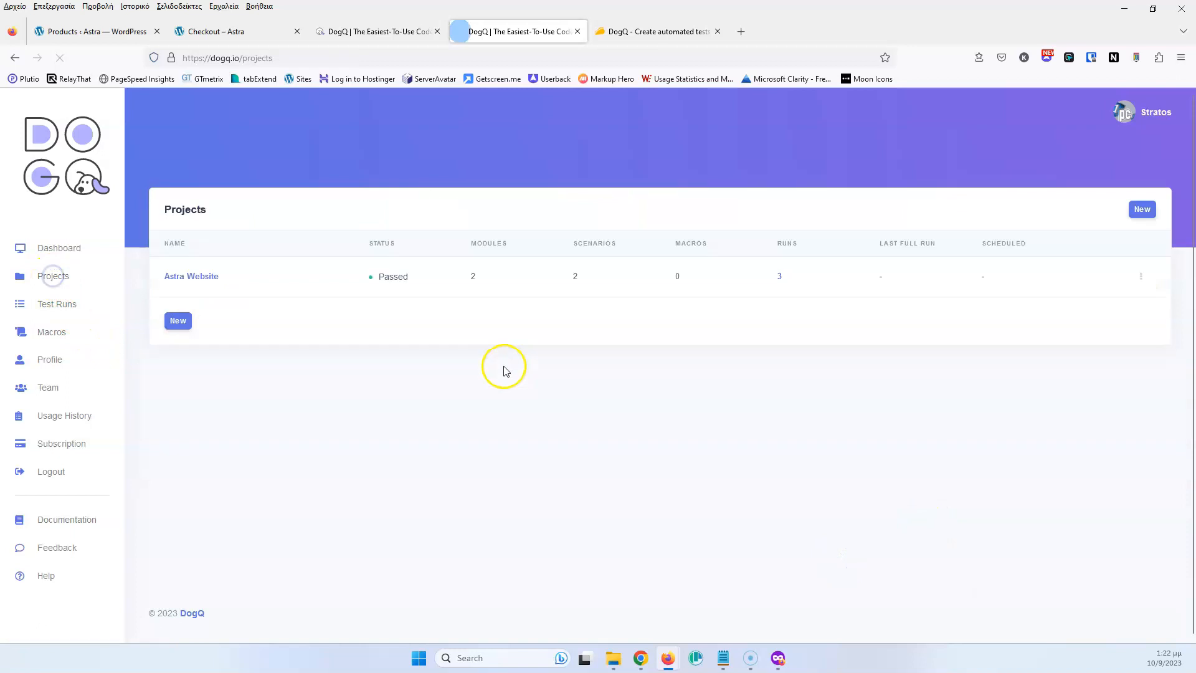
left_click(187, 276)
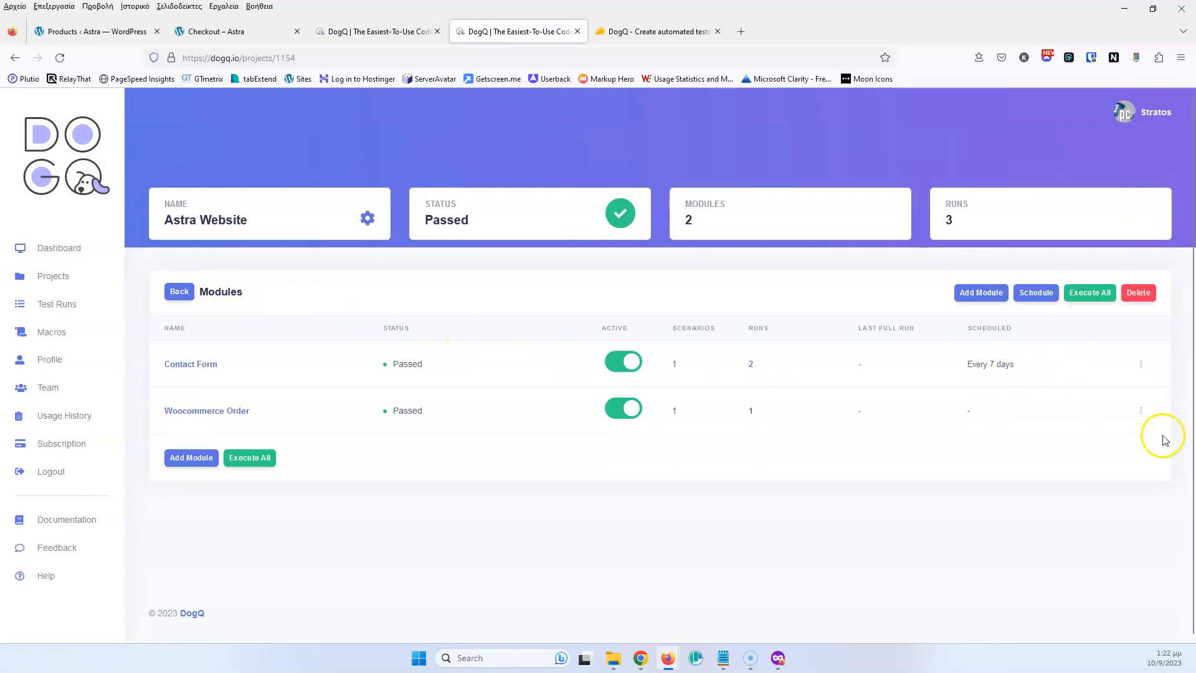
left_click(1140, 412)
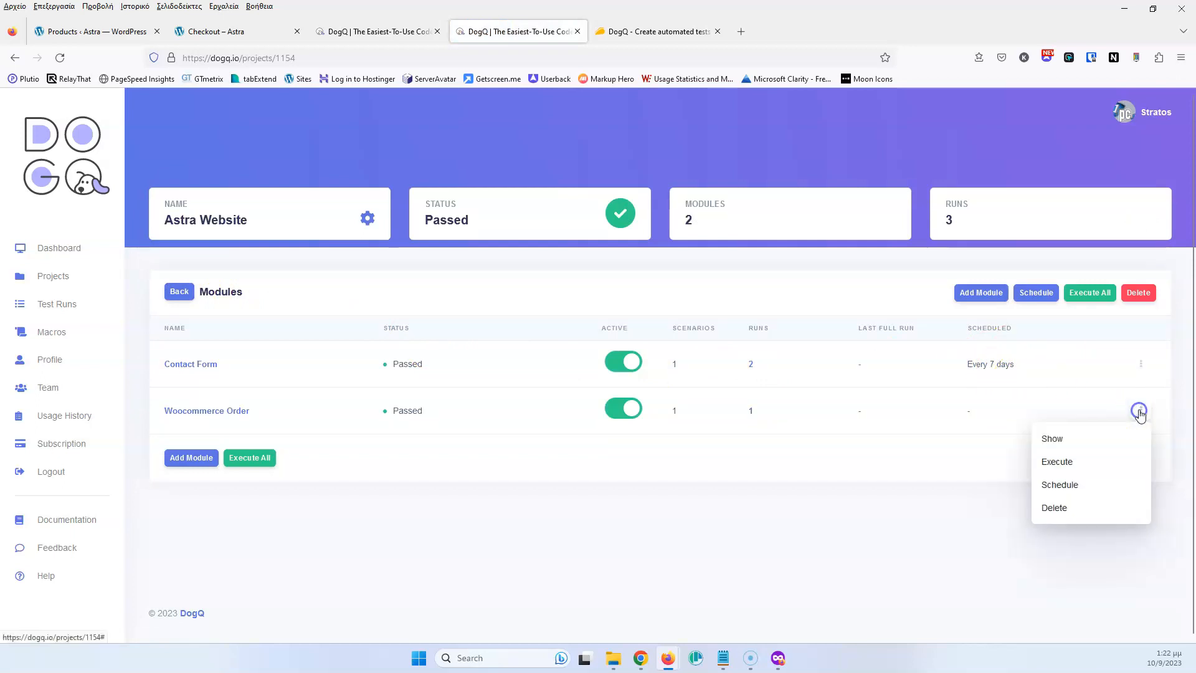
left_click(1056, 490)
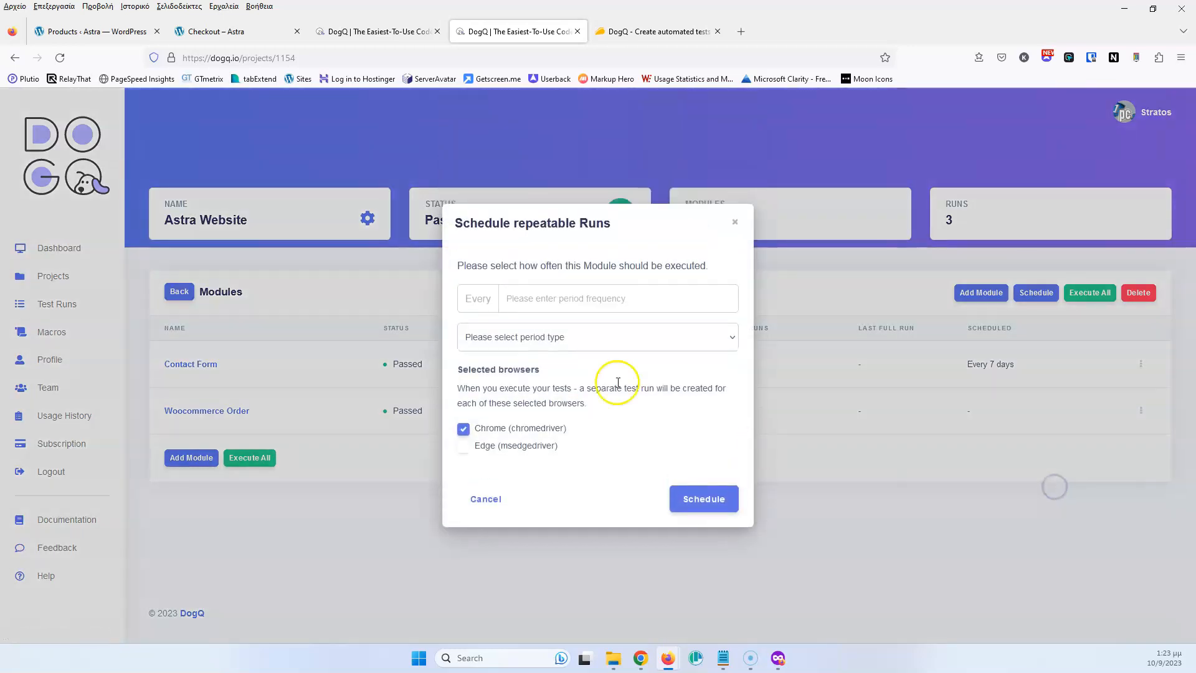
left_click(550, 303)
type("1")
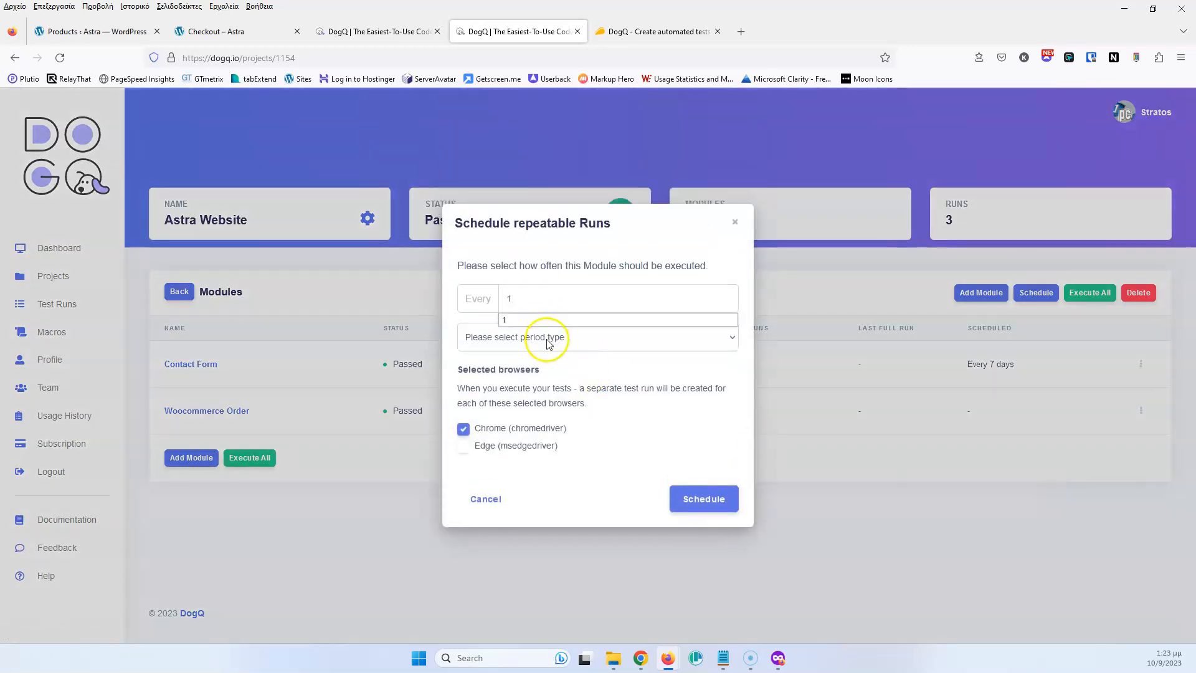
left_click(547, 336)
left_click(507, 411)
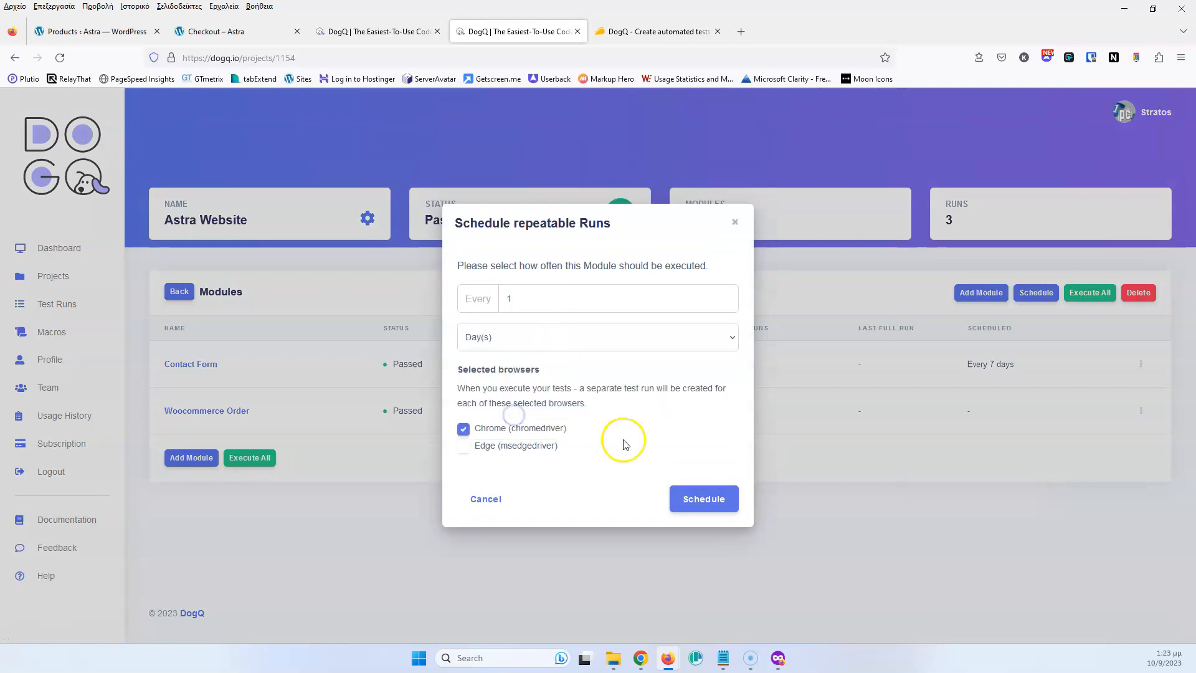
left_click(689, 500)
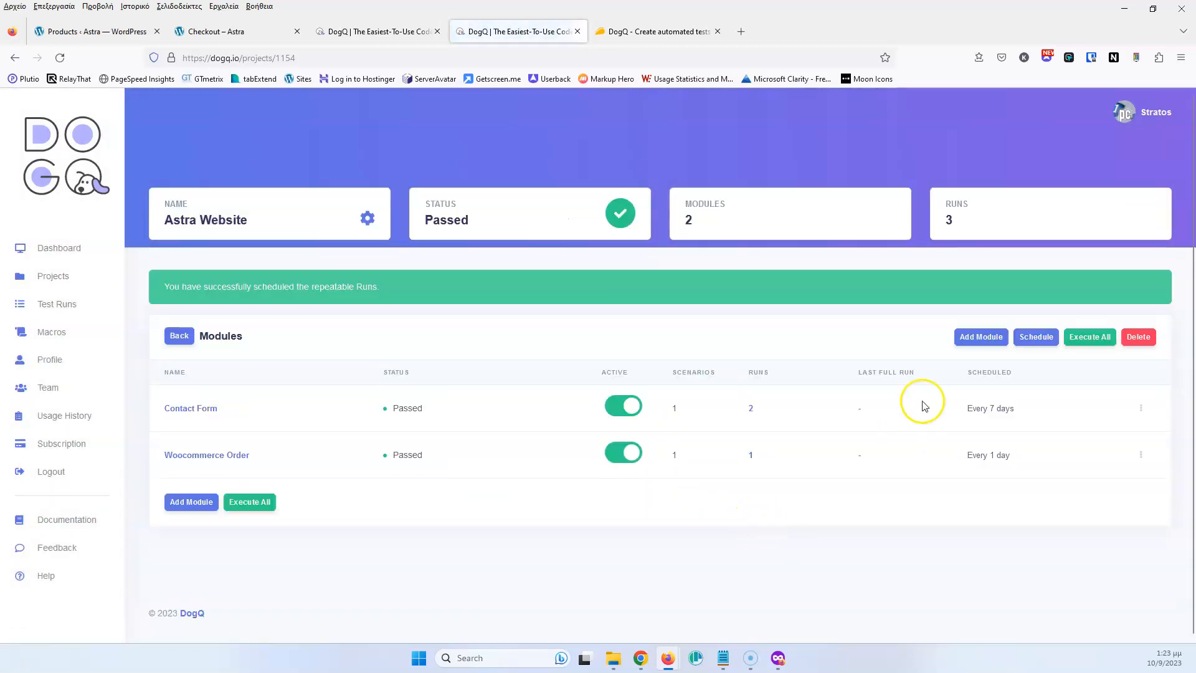